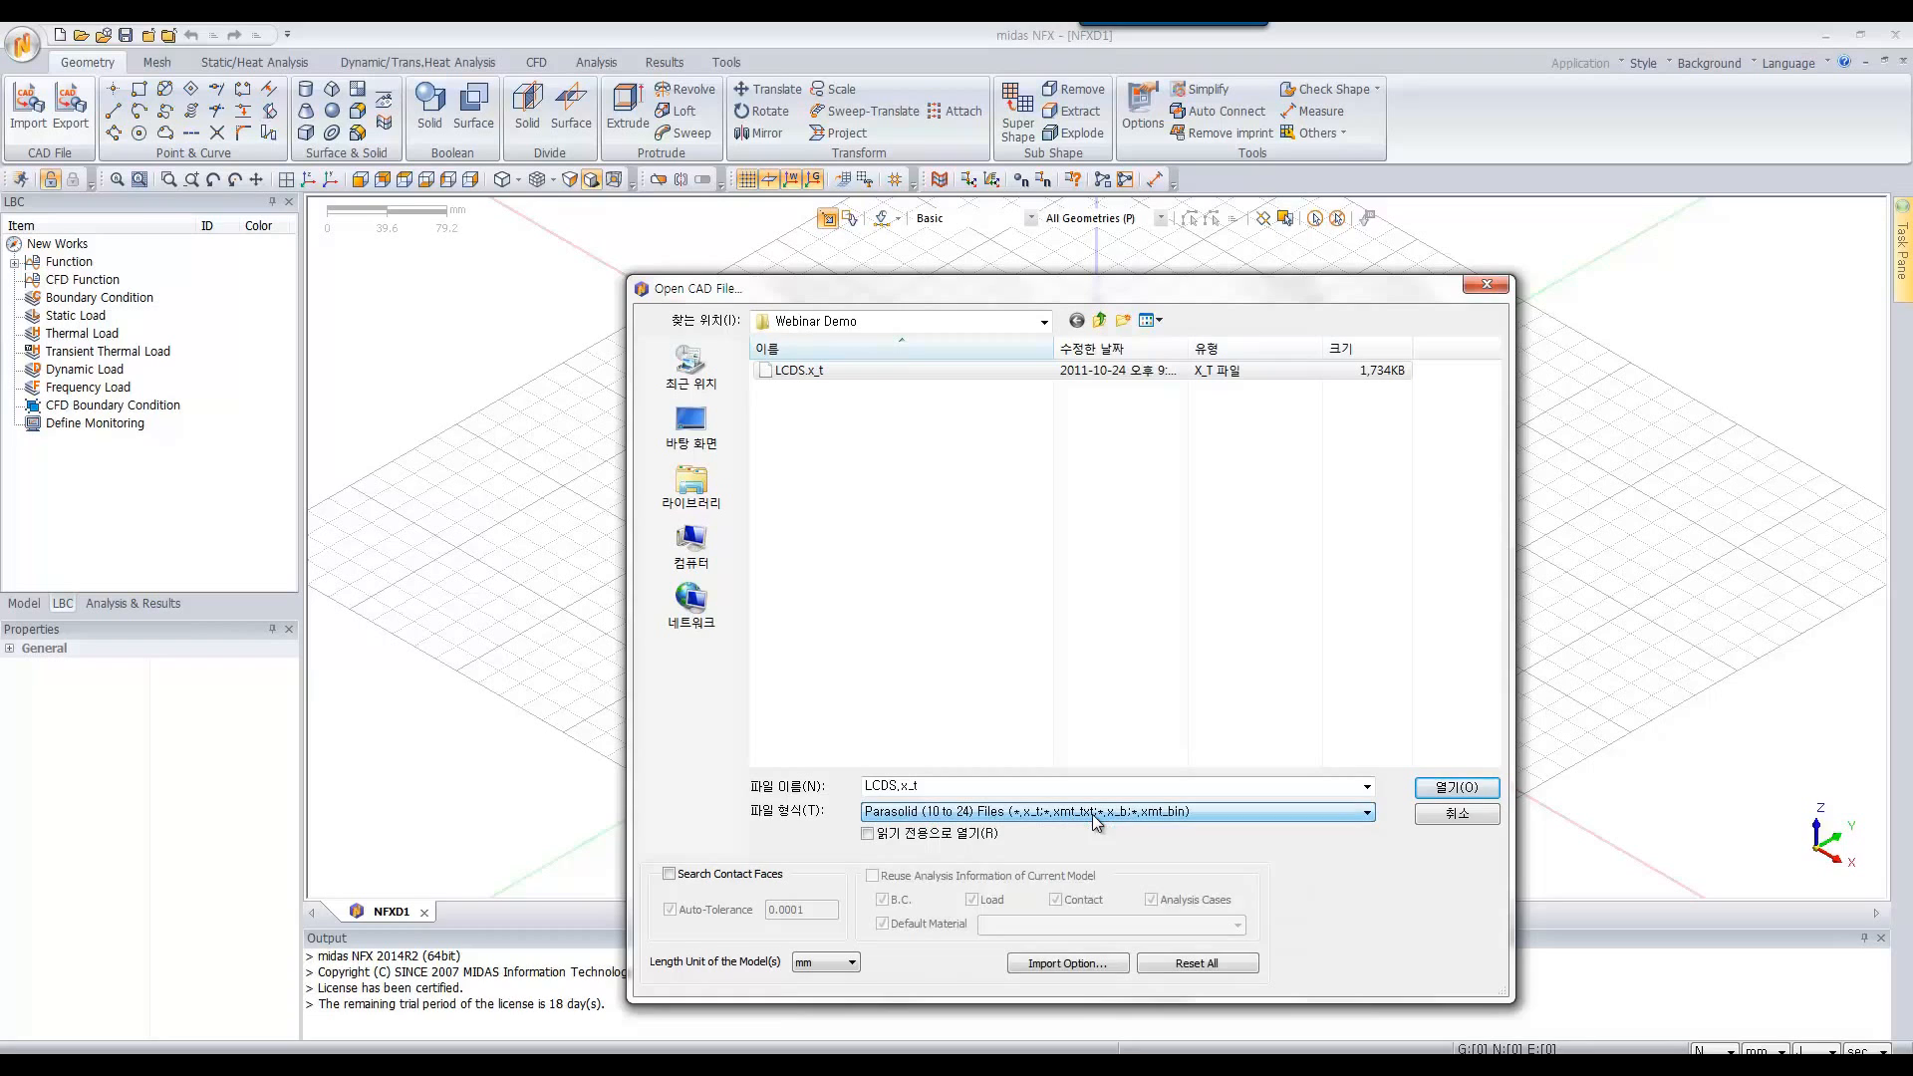
# Import the Parasolid file LCDS.x_t in millimetres and expand the Material, Property and Geometry branches of the model tree
pyautogui.click(1432, 789)
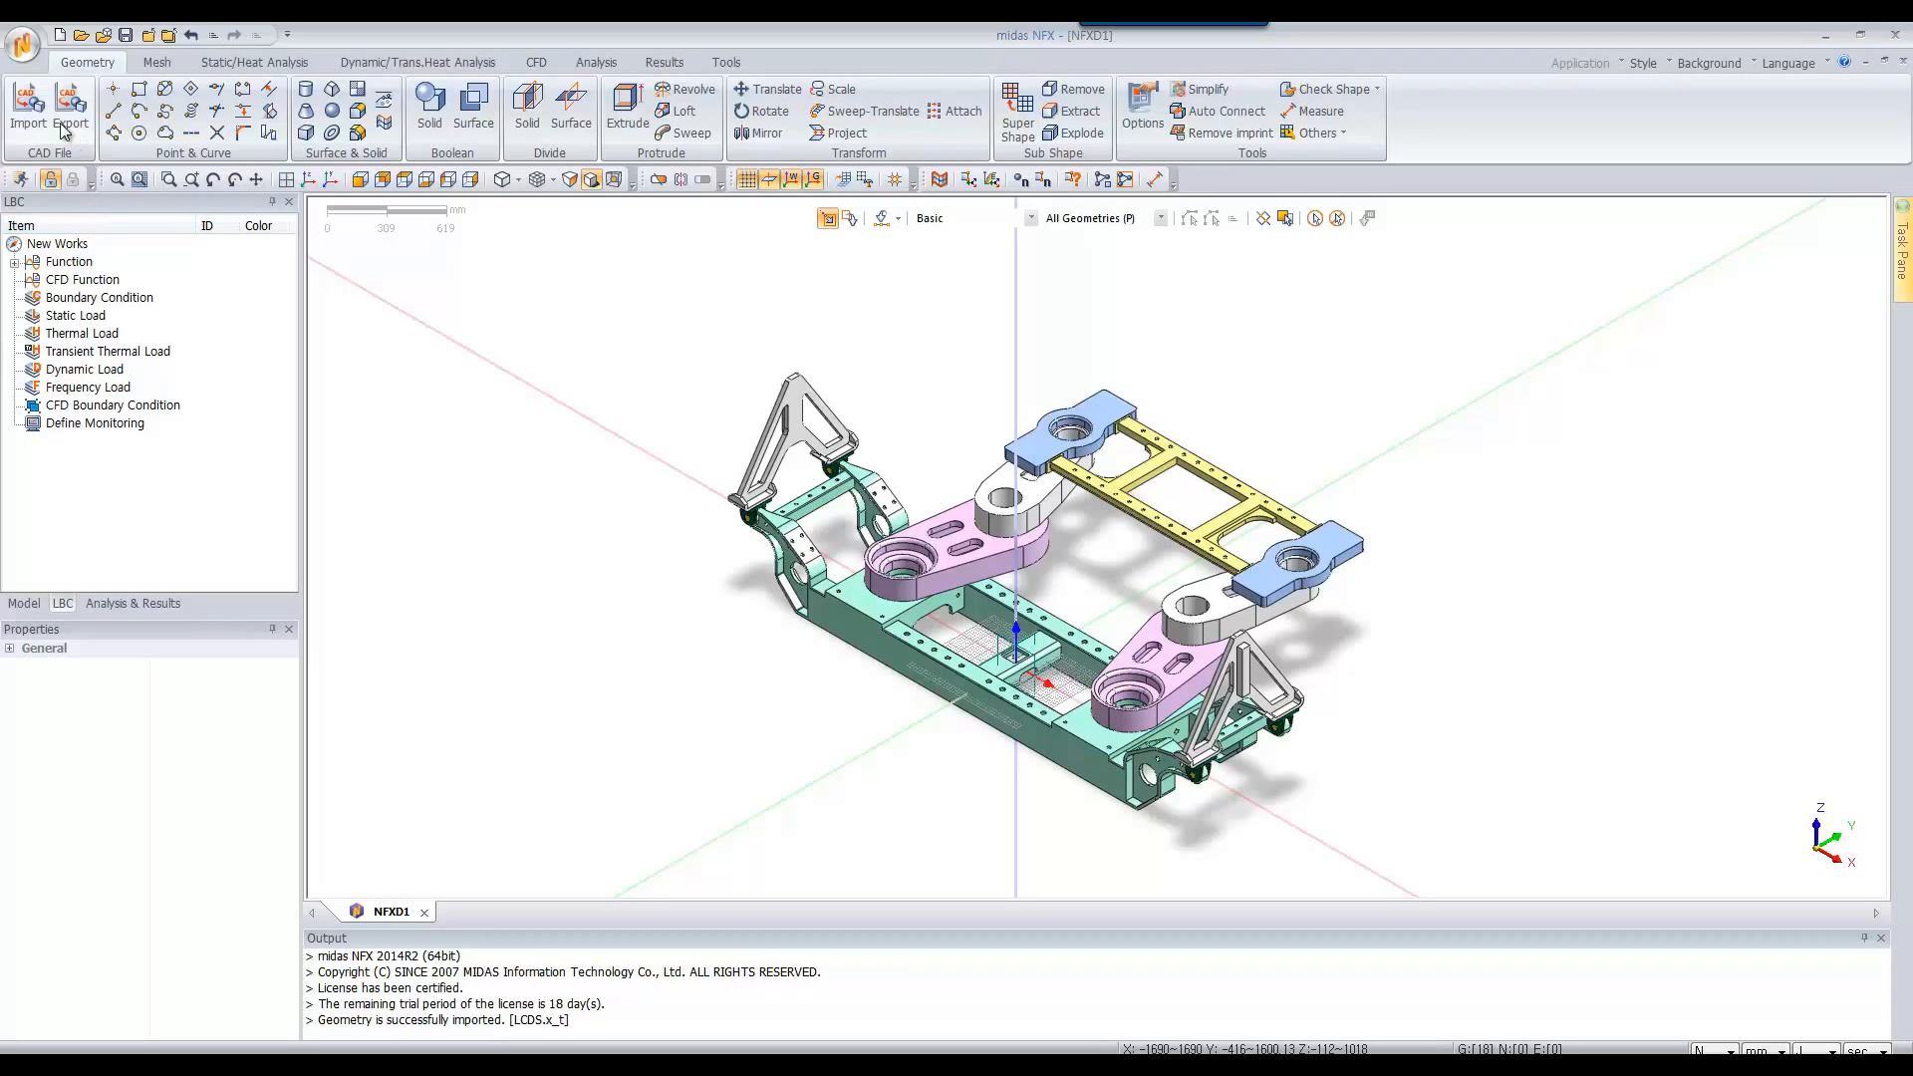
pyautogui.click(175, 66)
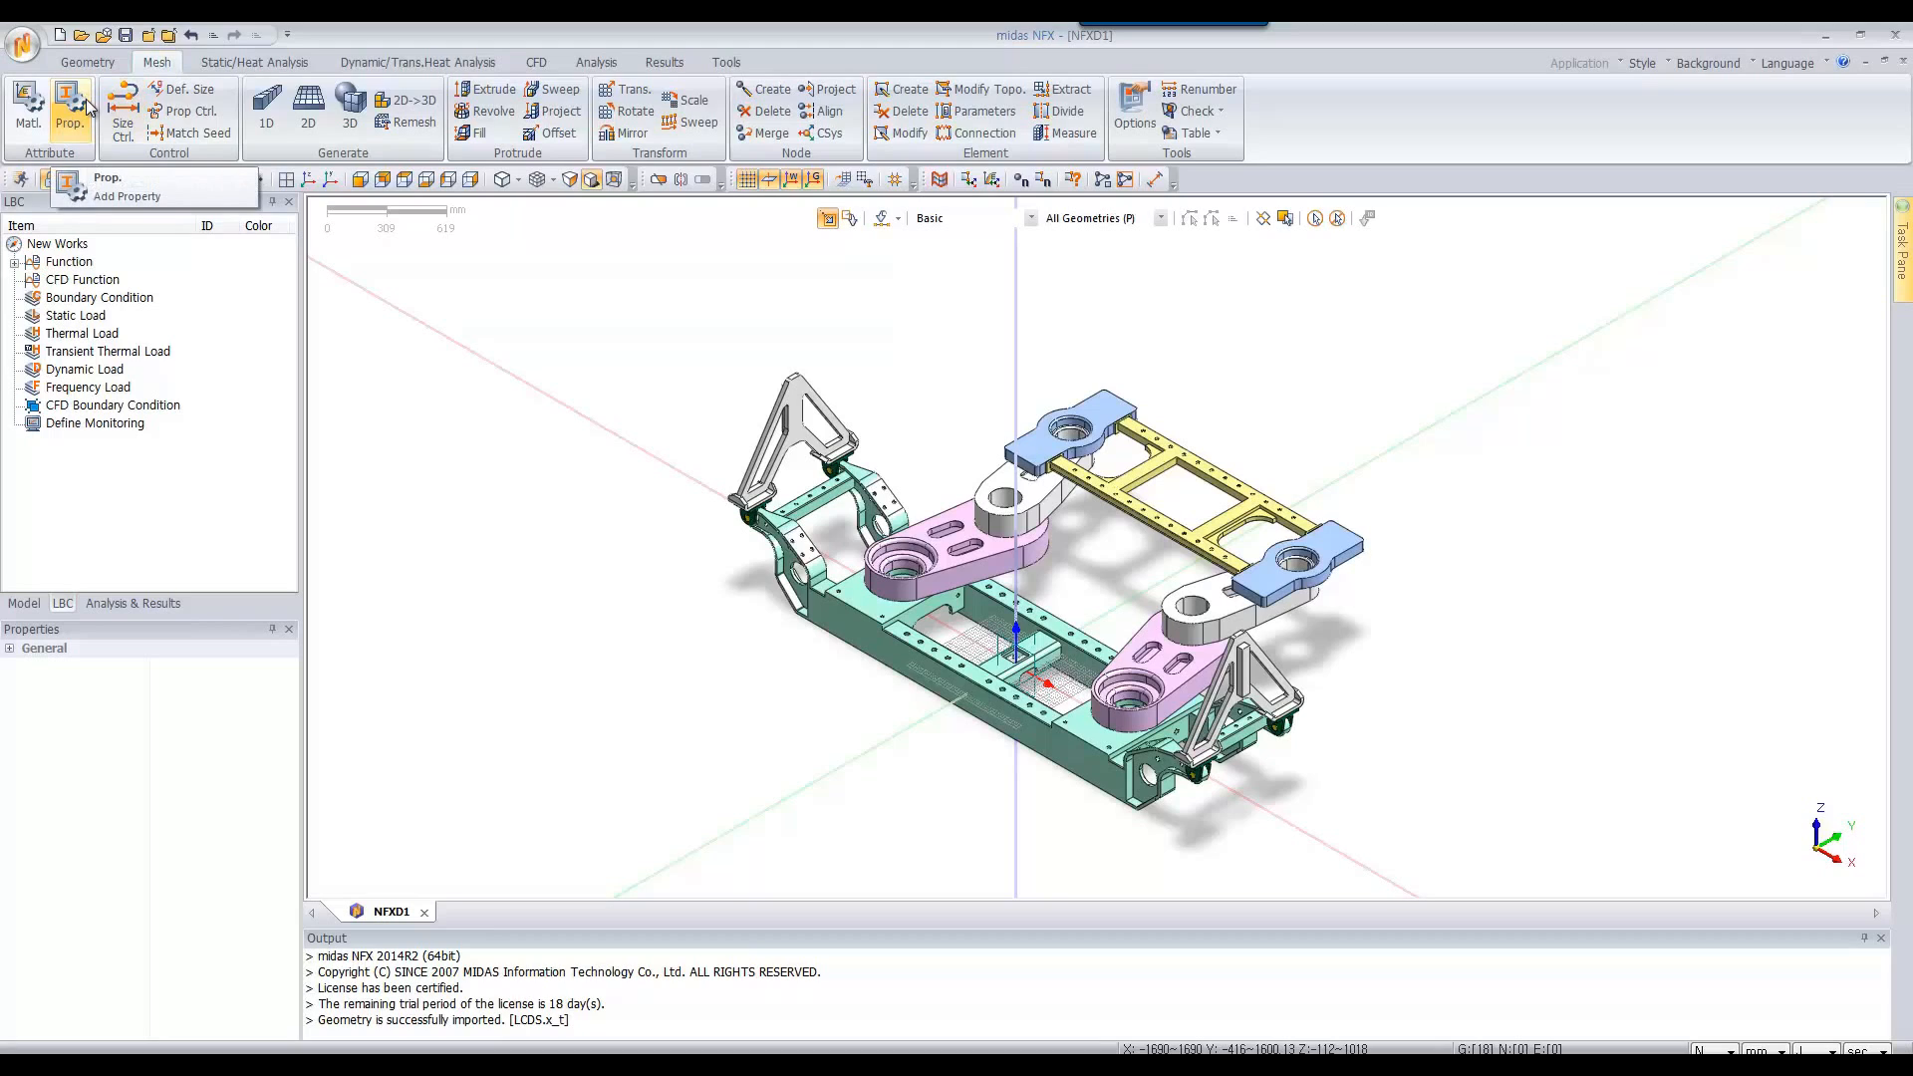
pyautogui.click(24, 604)
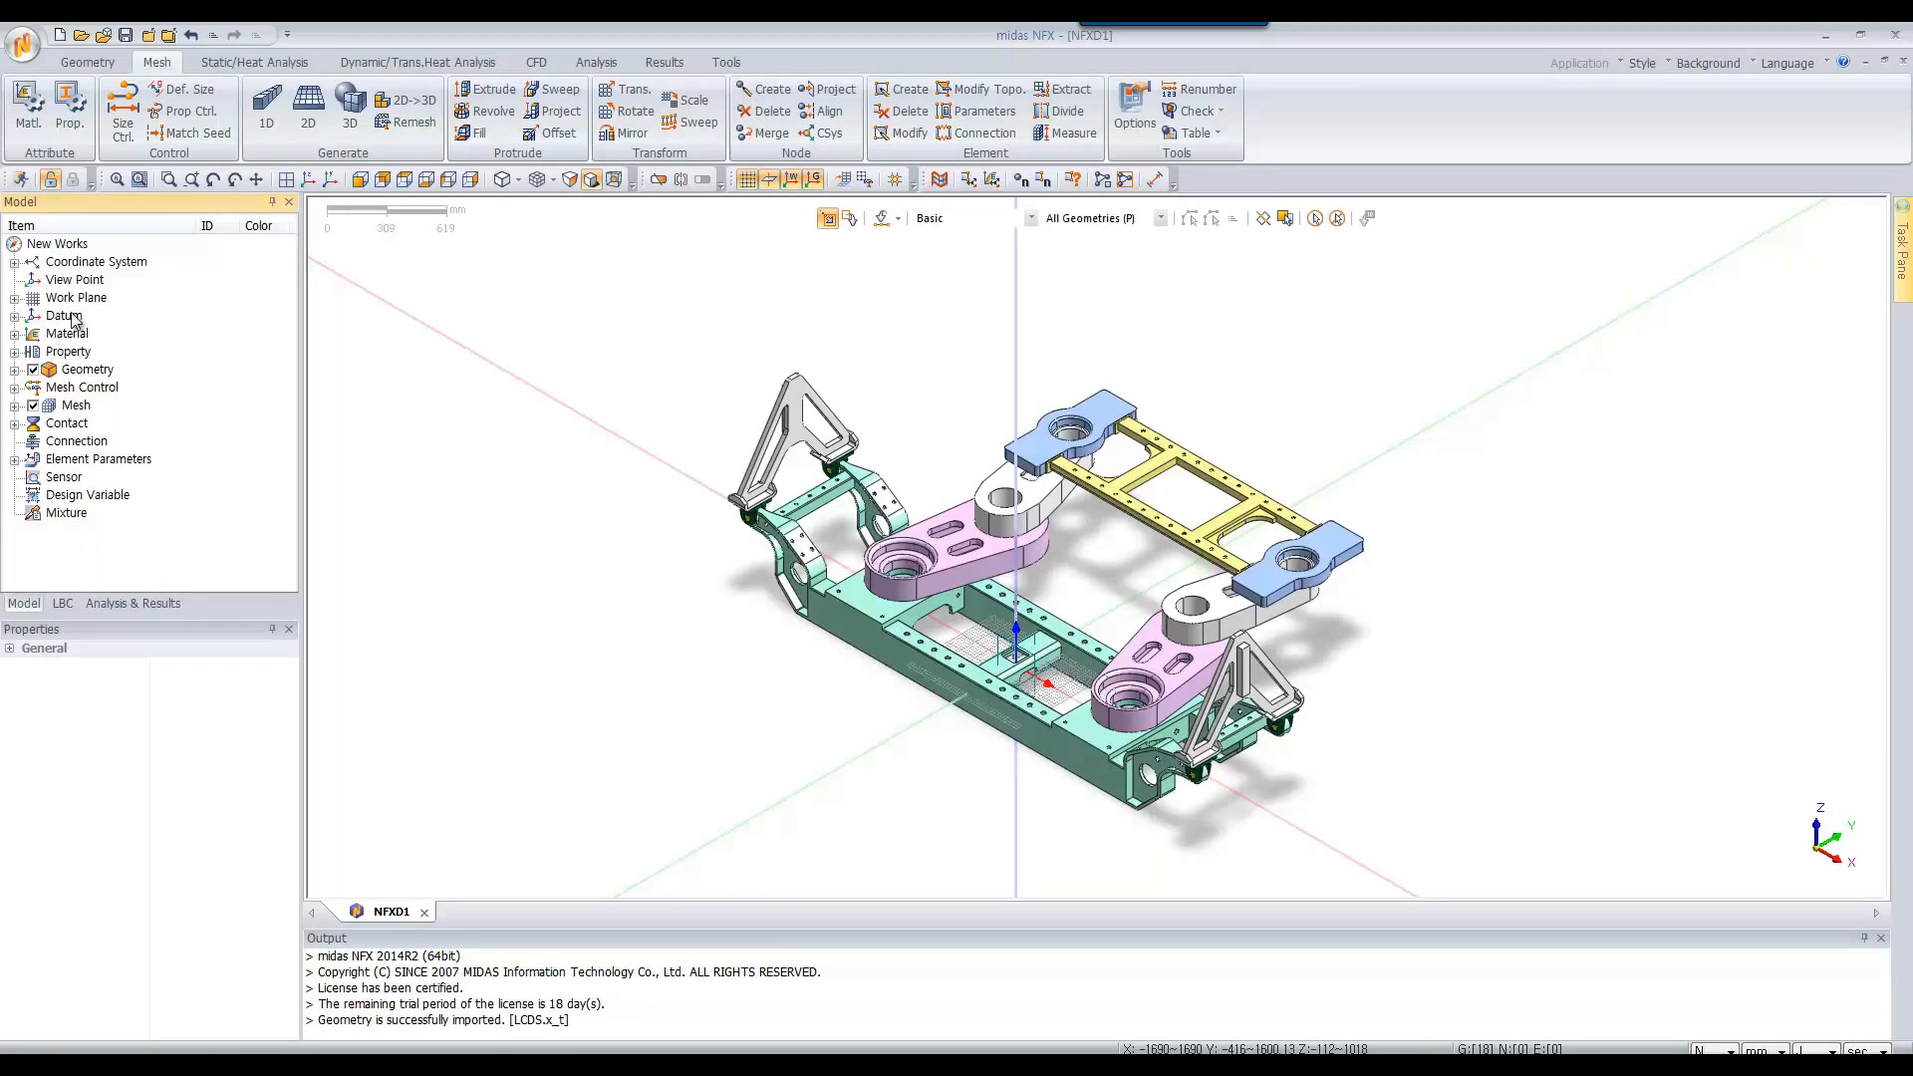
pyautogui.click(14, 335)
pyautogui.click(15, 371)
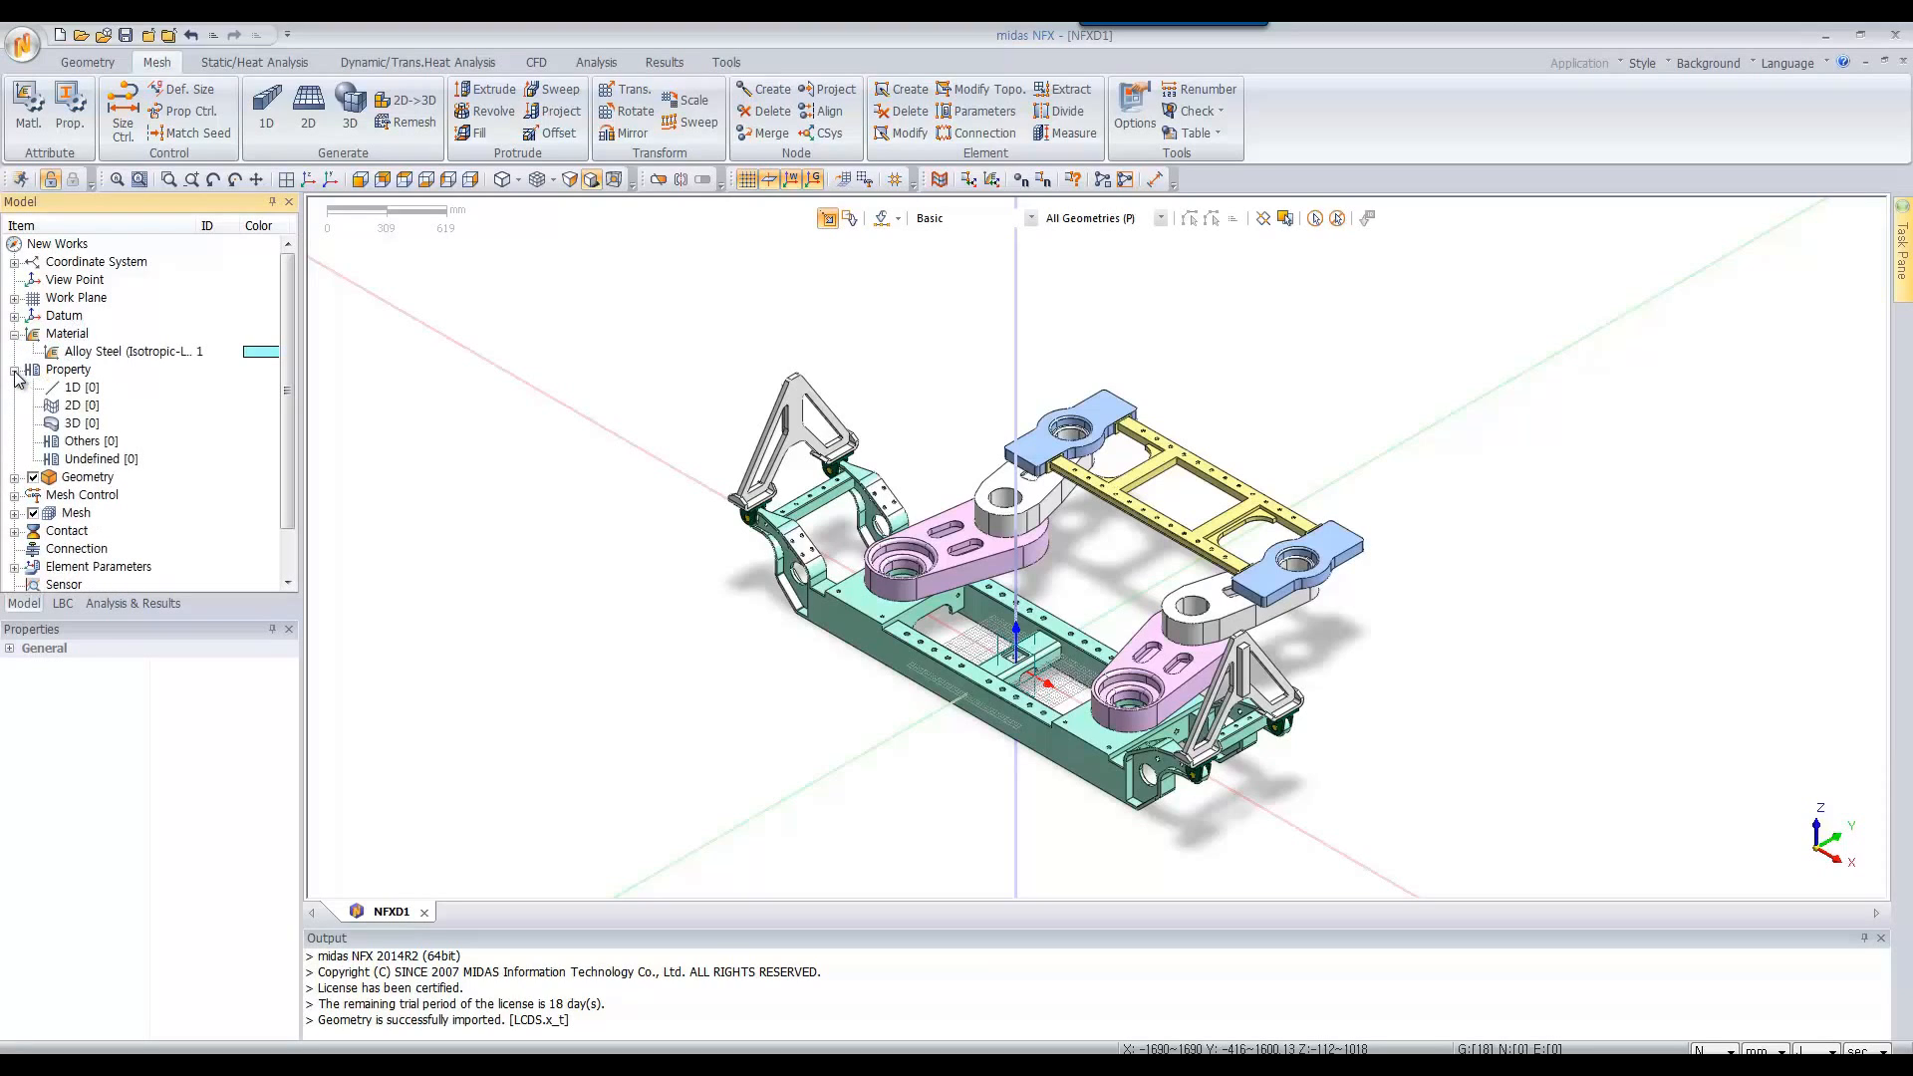
pyautogui.click(15, 477)
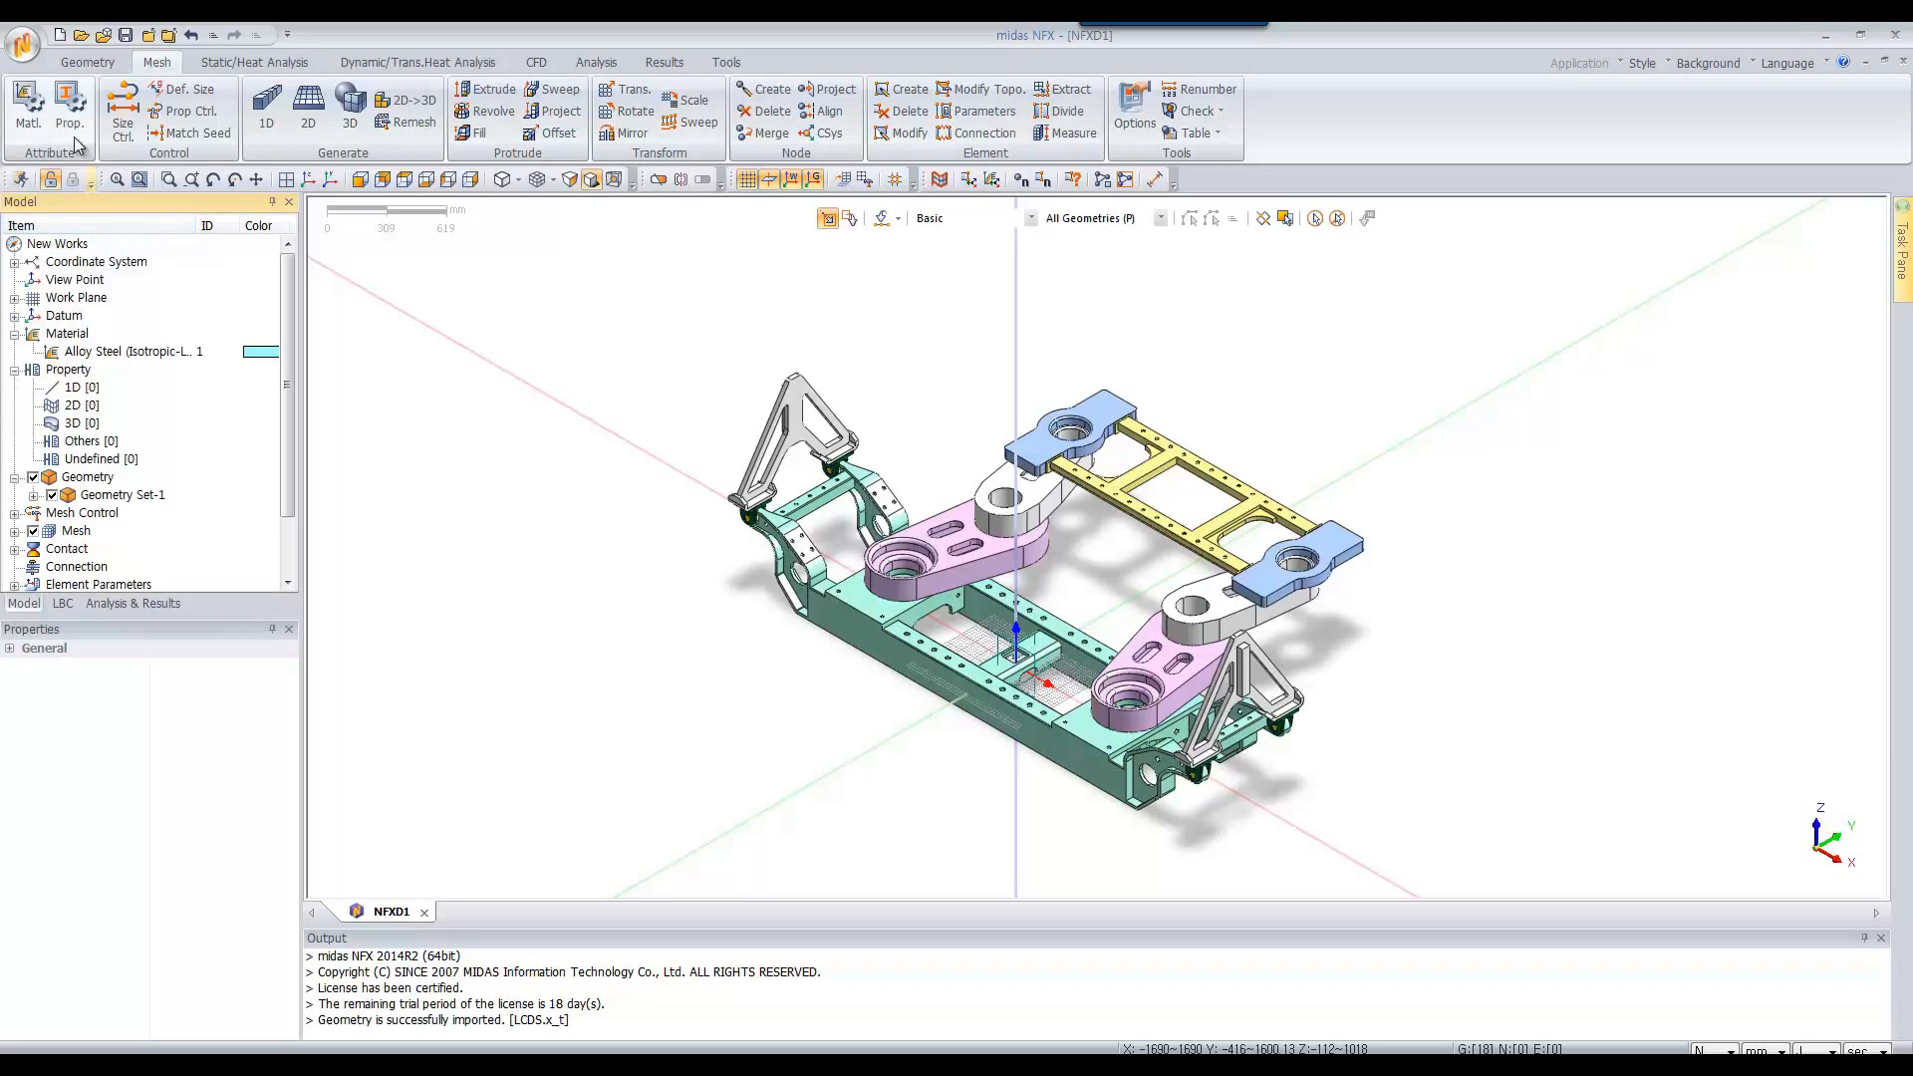
# Create an isotropic material from the Aluminum Alloys library using 1350 Alloy
pyautogui.click(28, 110)
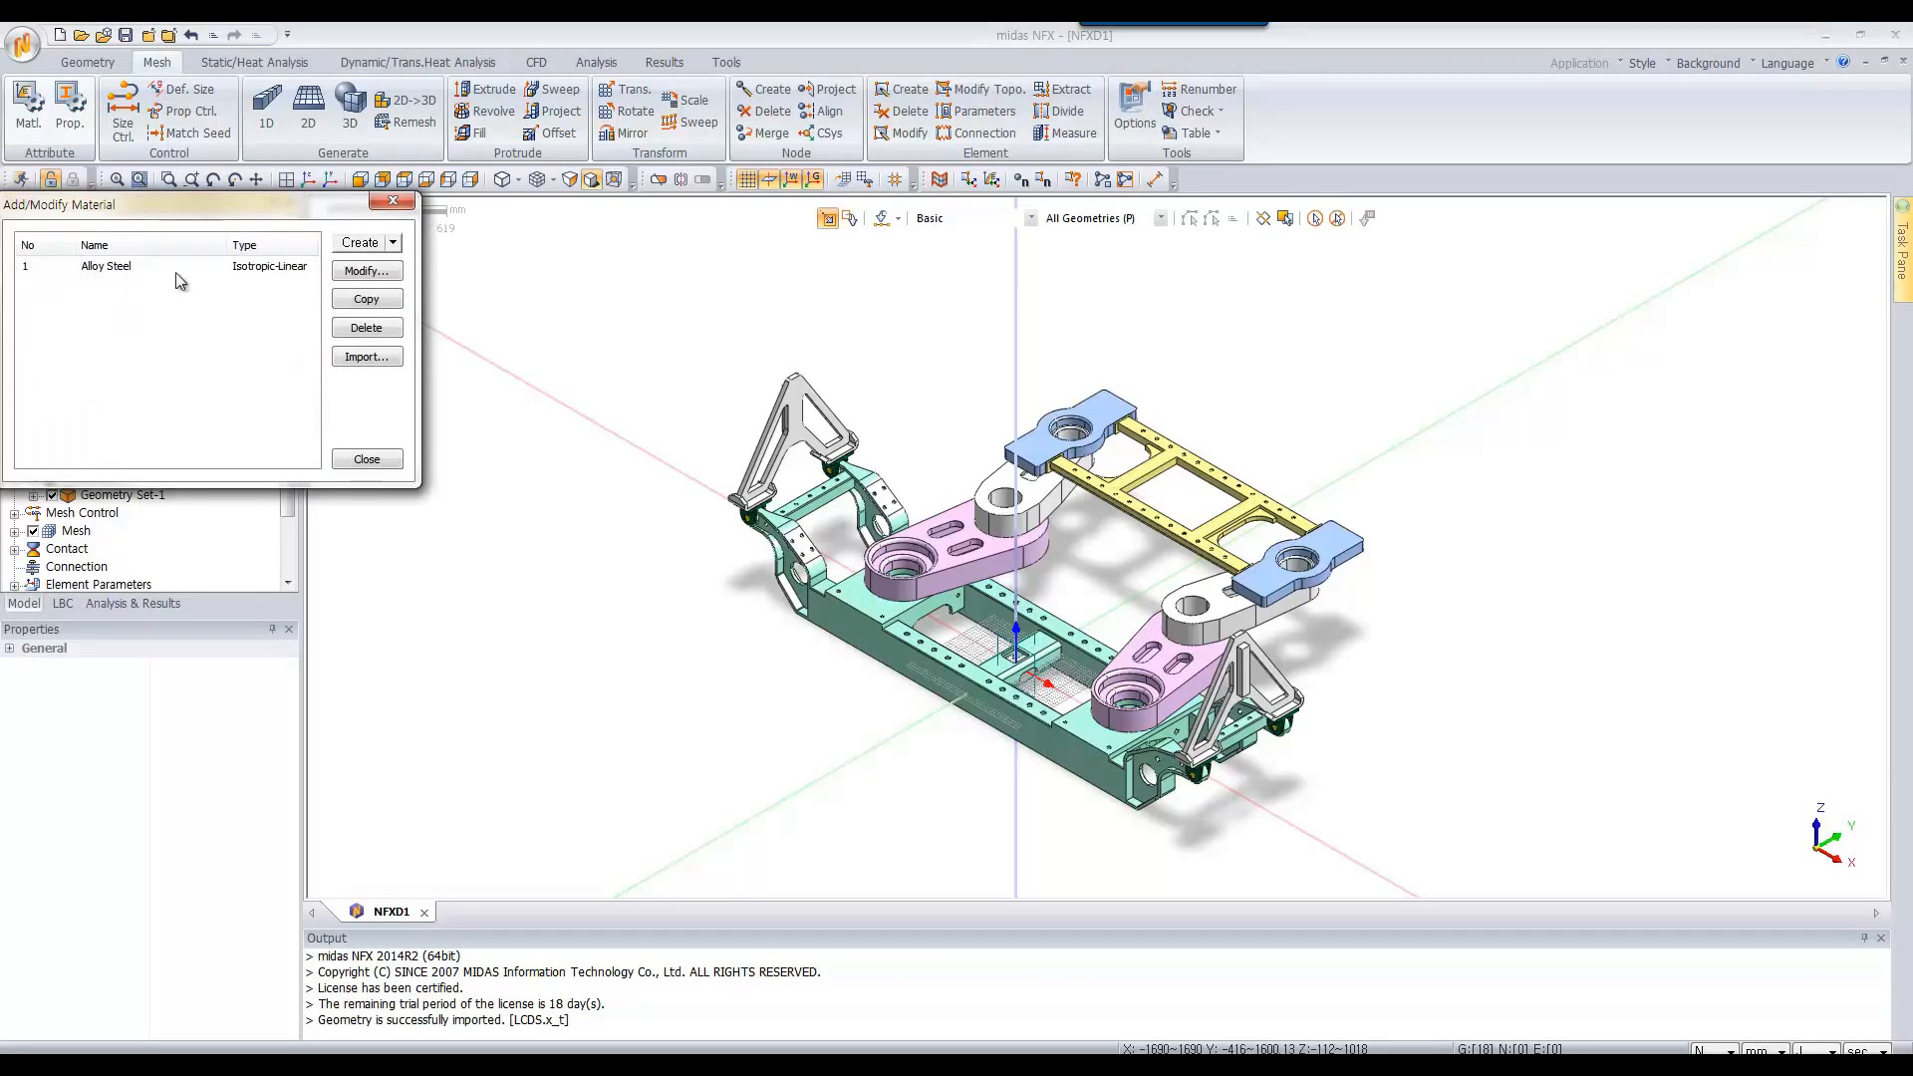
pyautogui.click(394, 241)
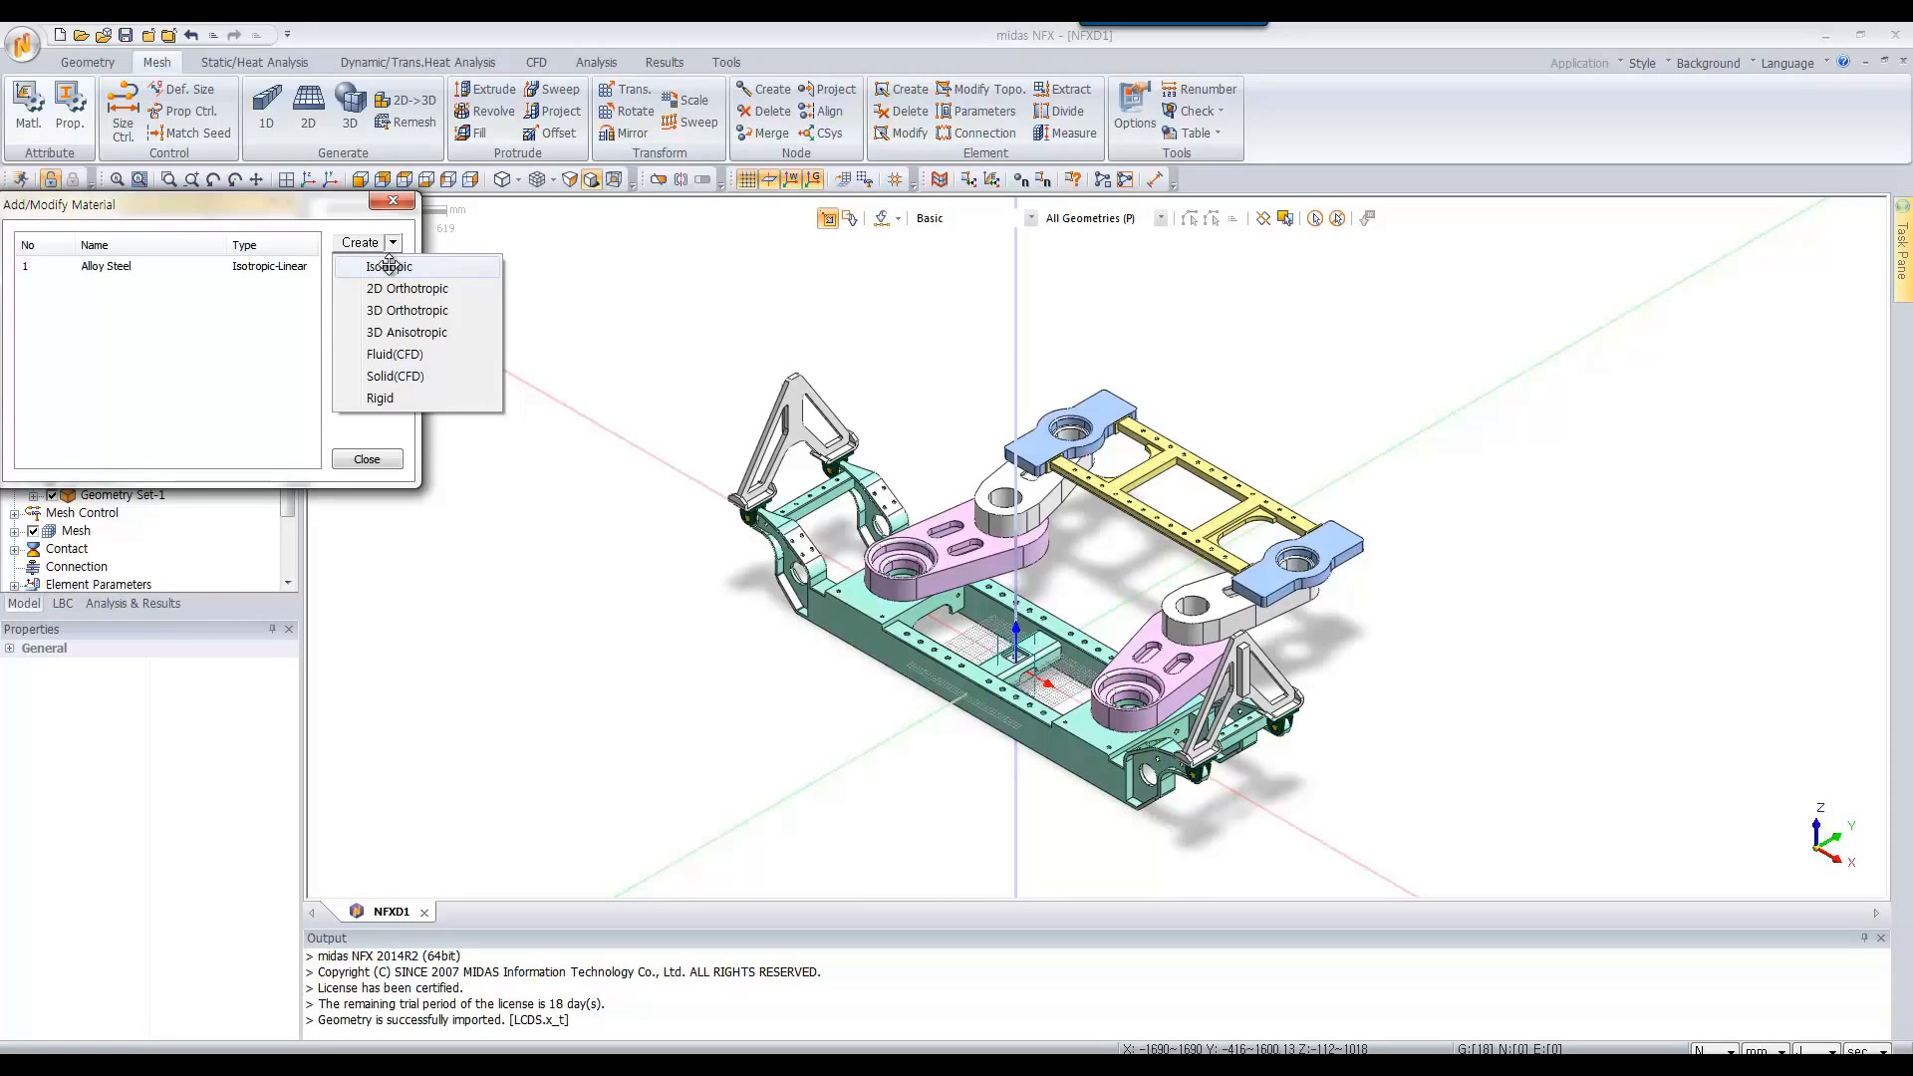
pyautogui.click(388, 266)
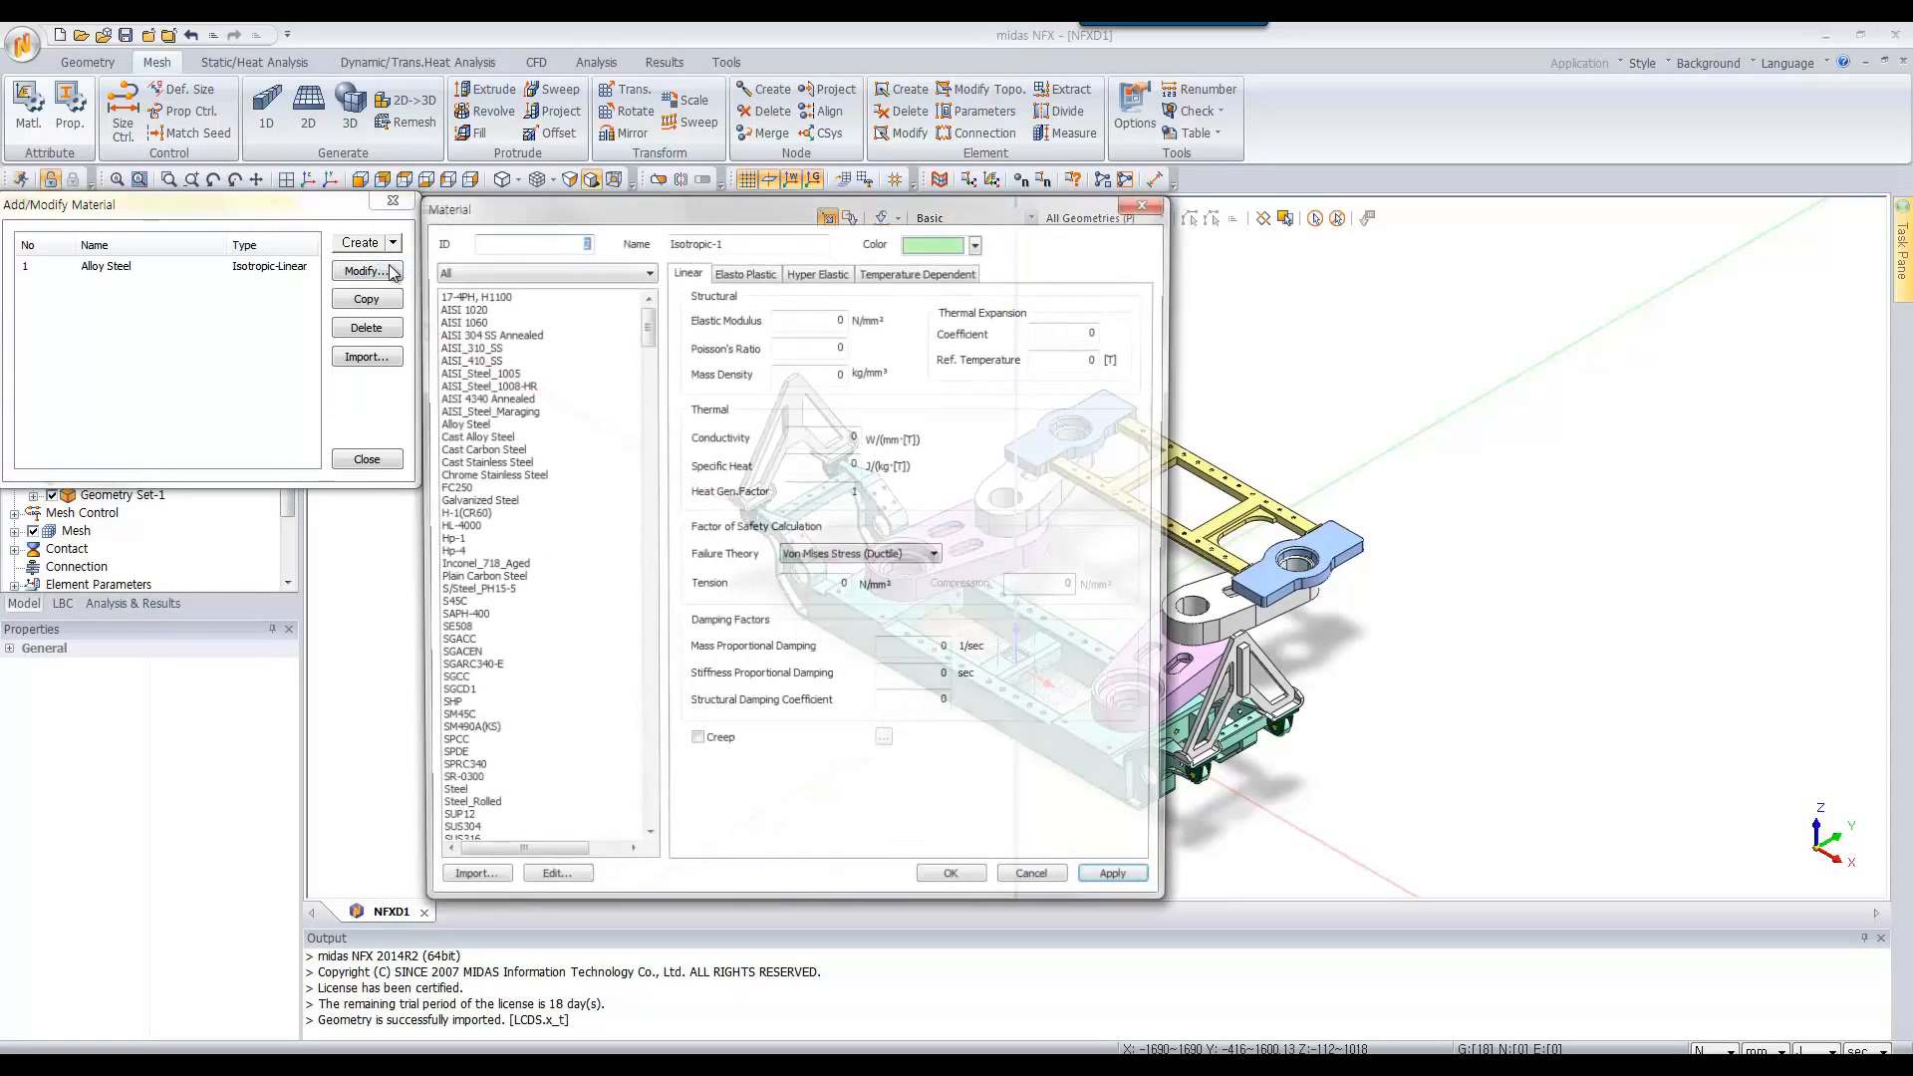
pyautogui.click(452, 273)
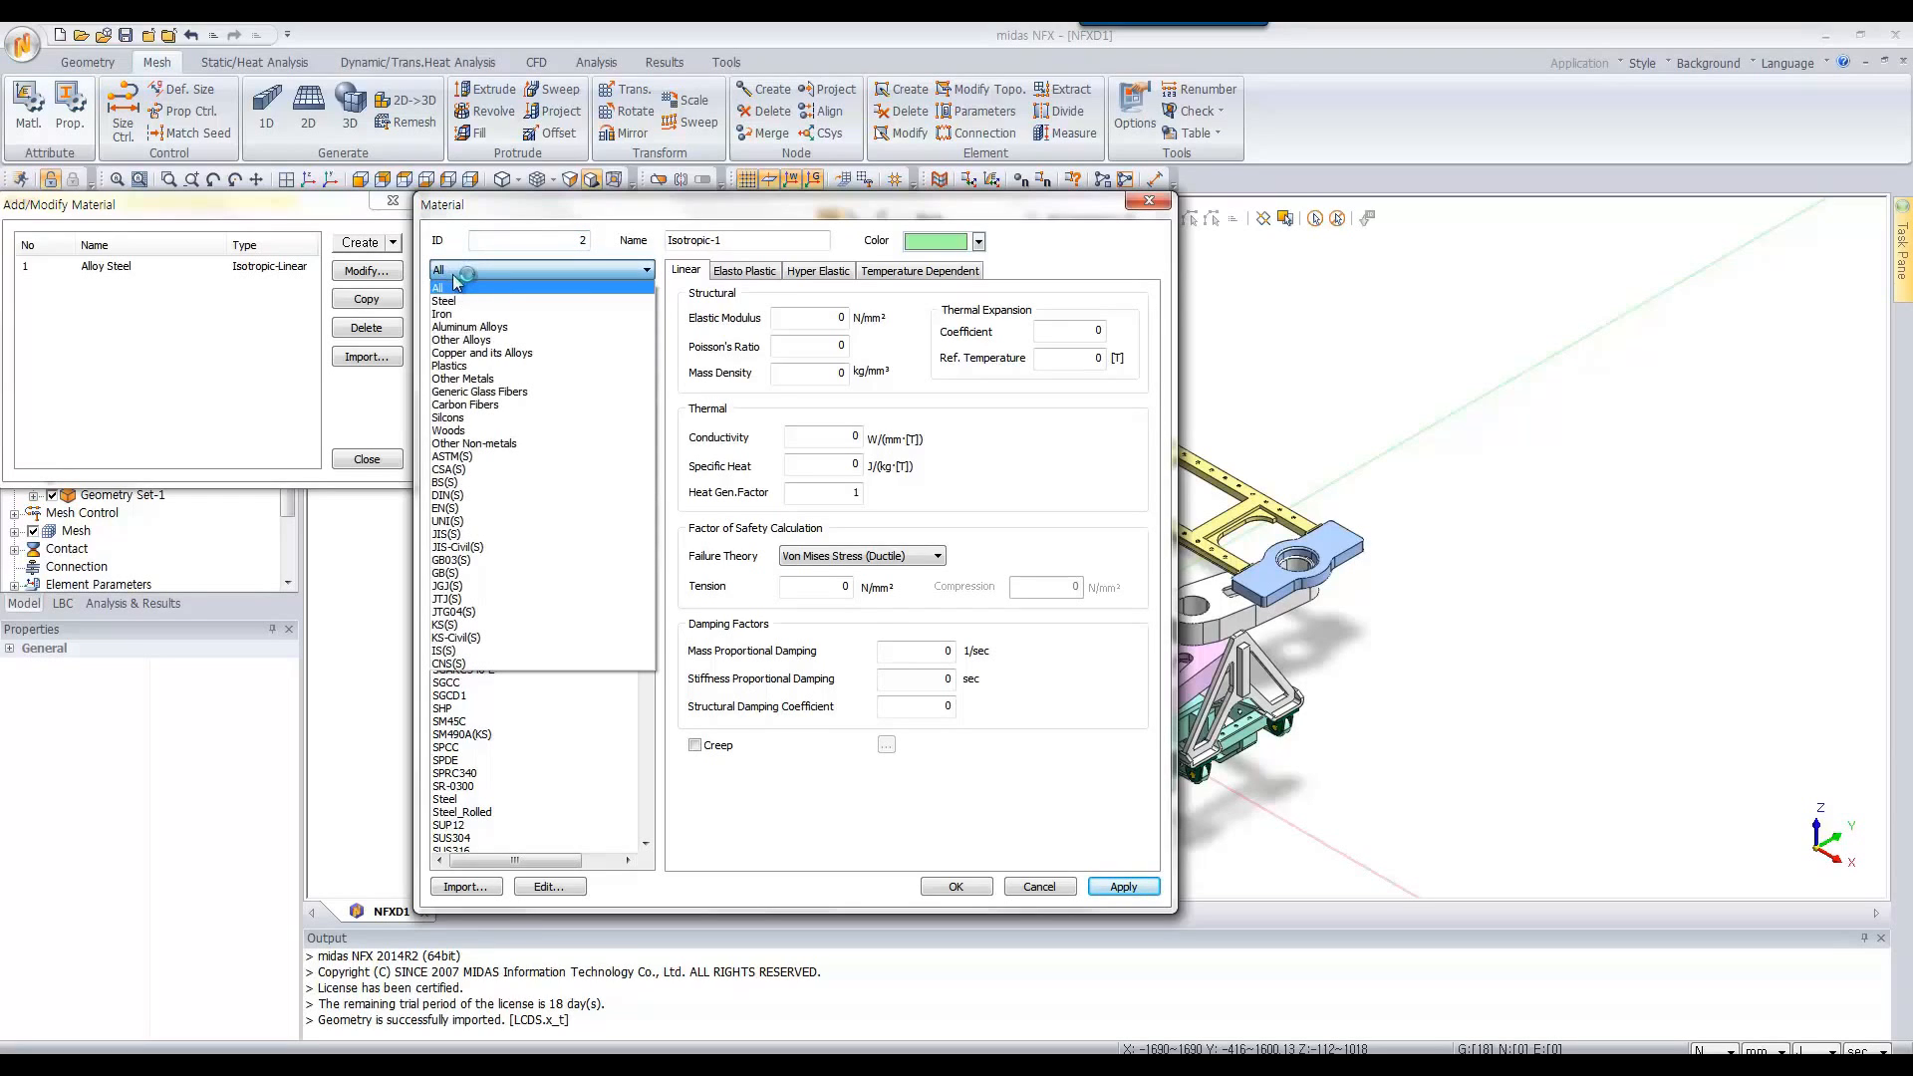
pyautogui.click(474, 327)
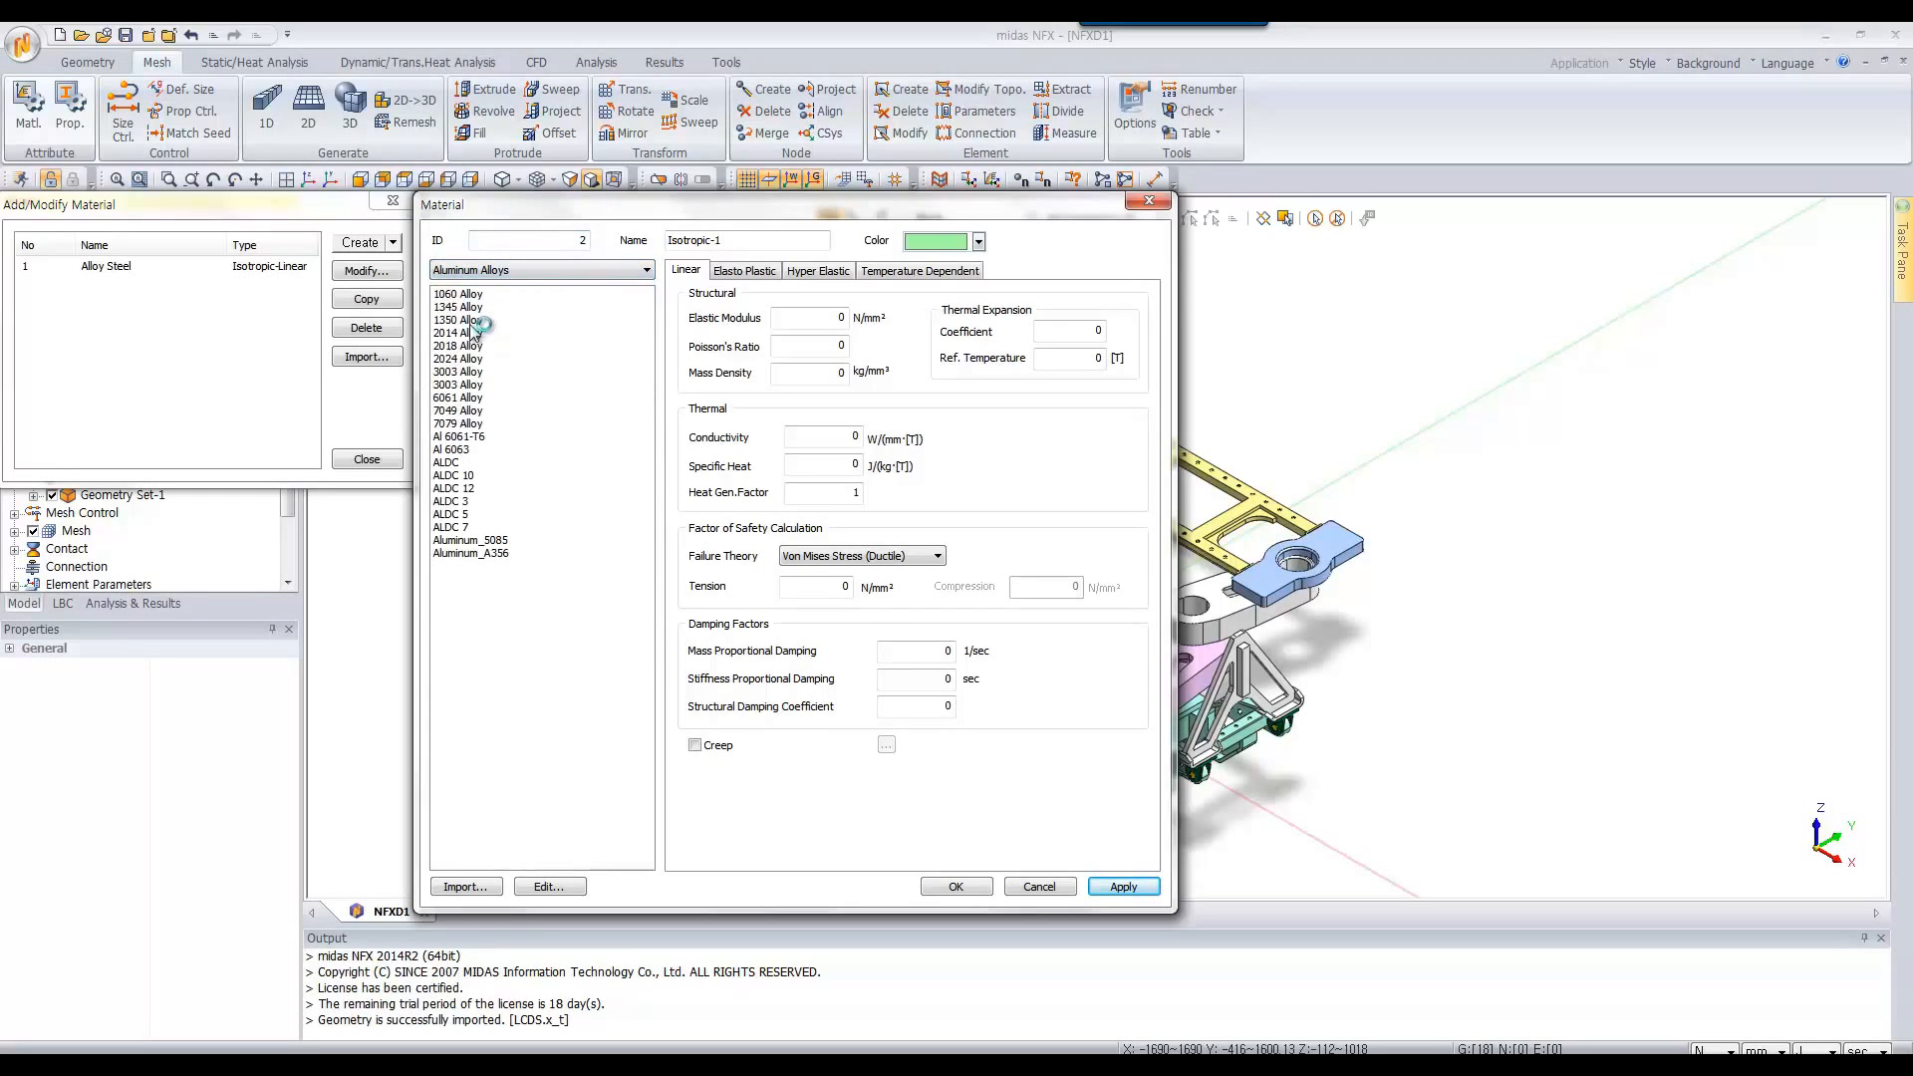
pyautogui.click(474, 322)
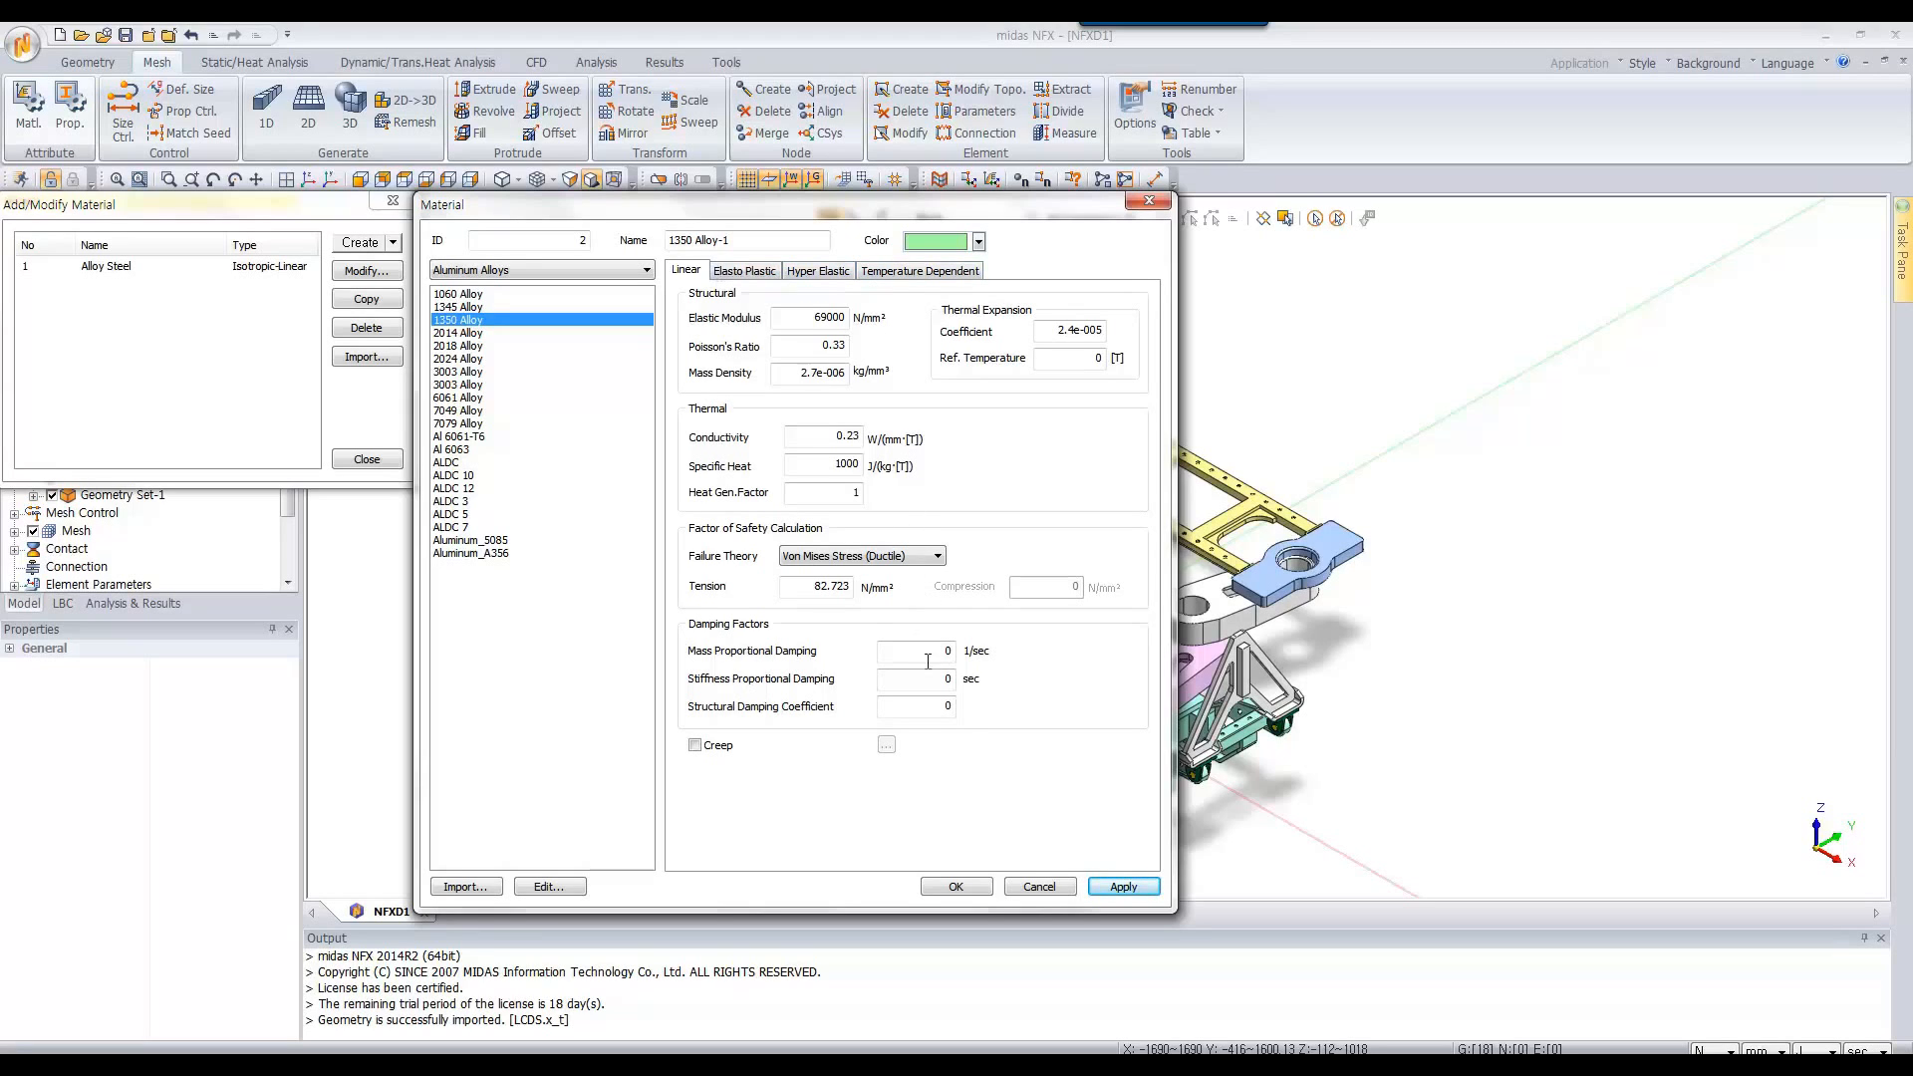
pyautogui.click(953, 887)
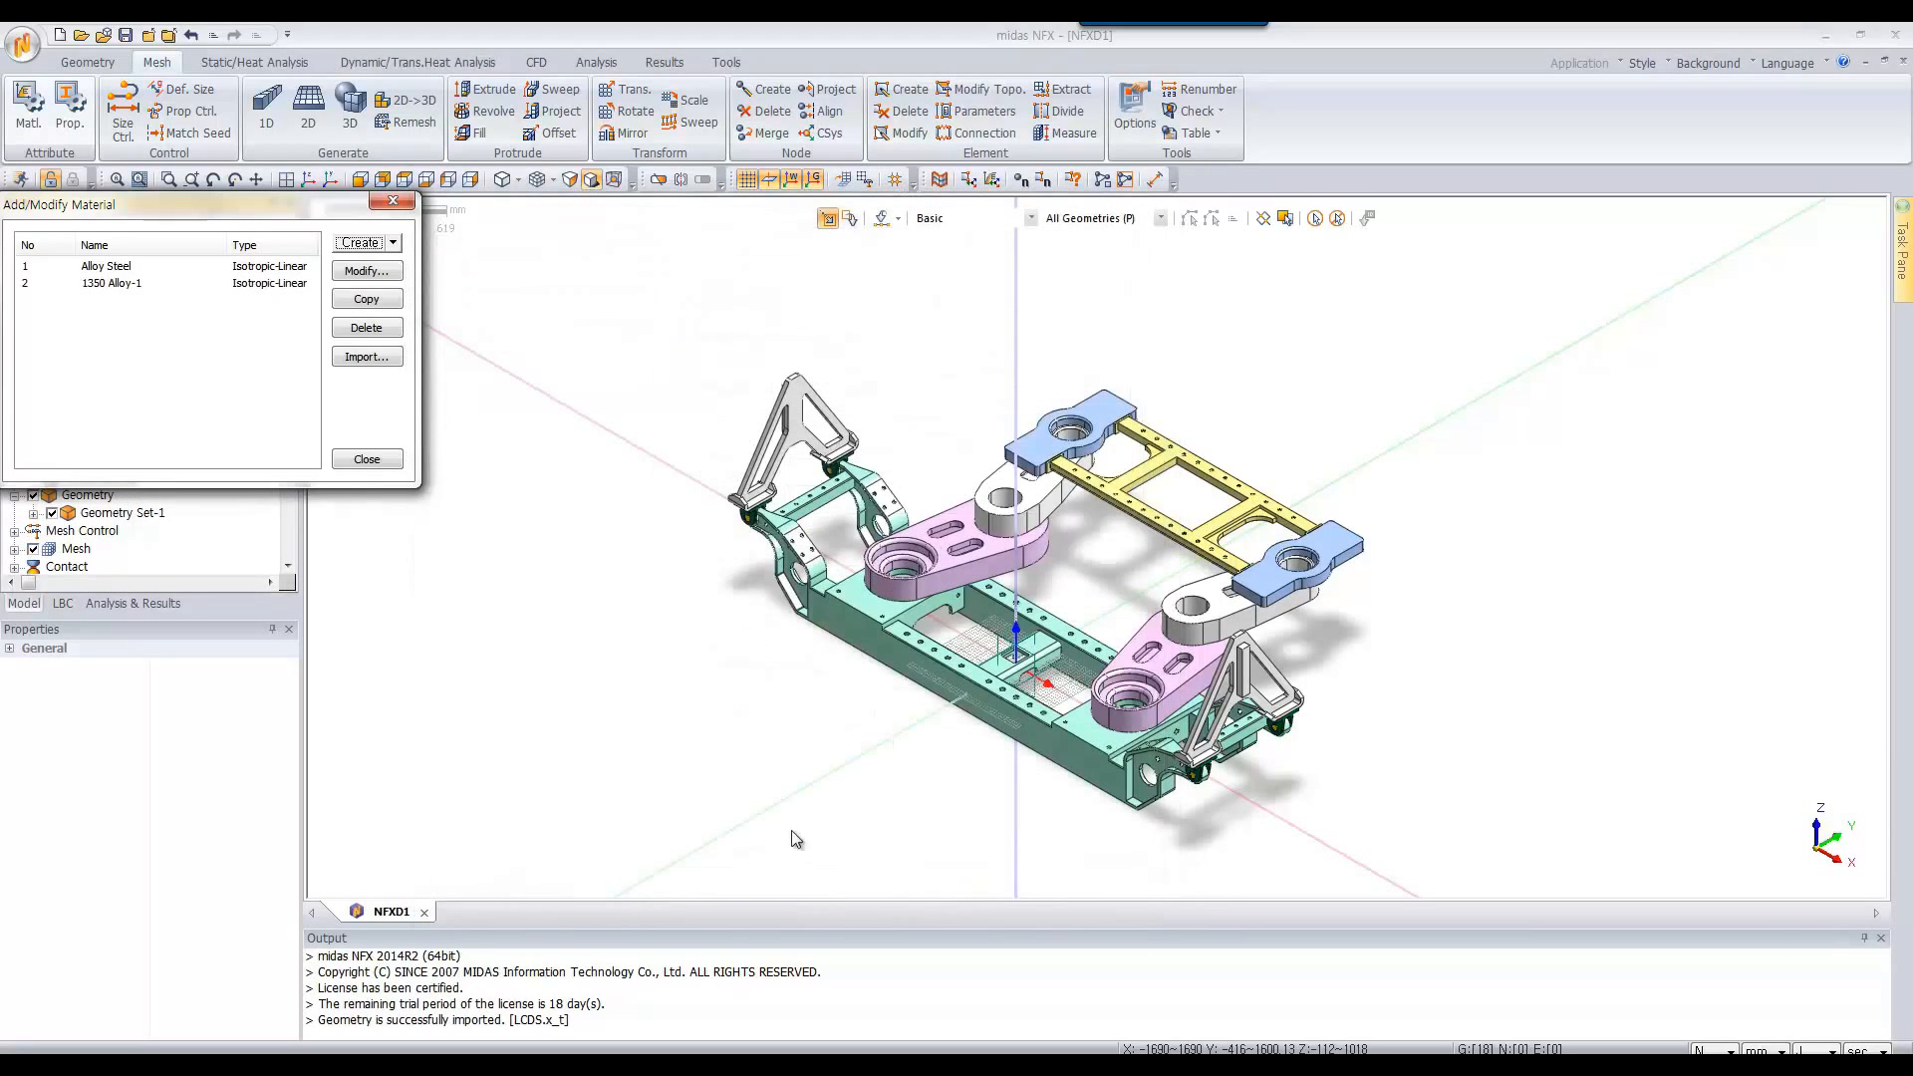
pyautogui.click(367, 459)
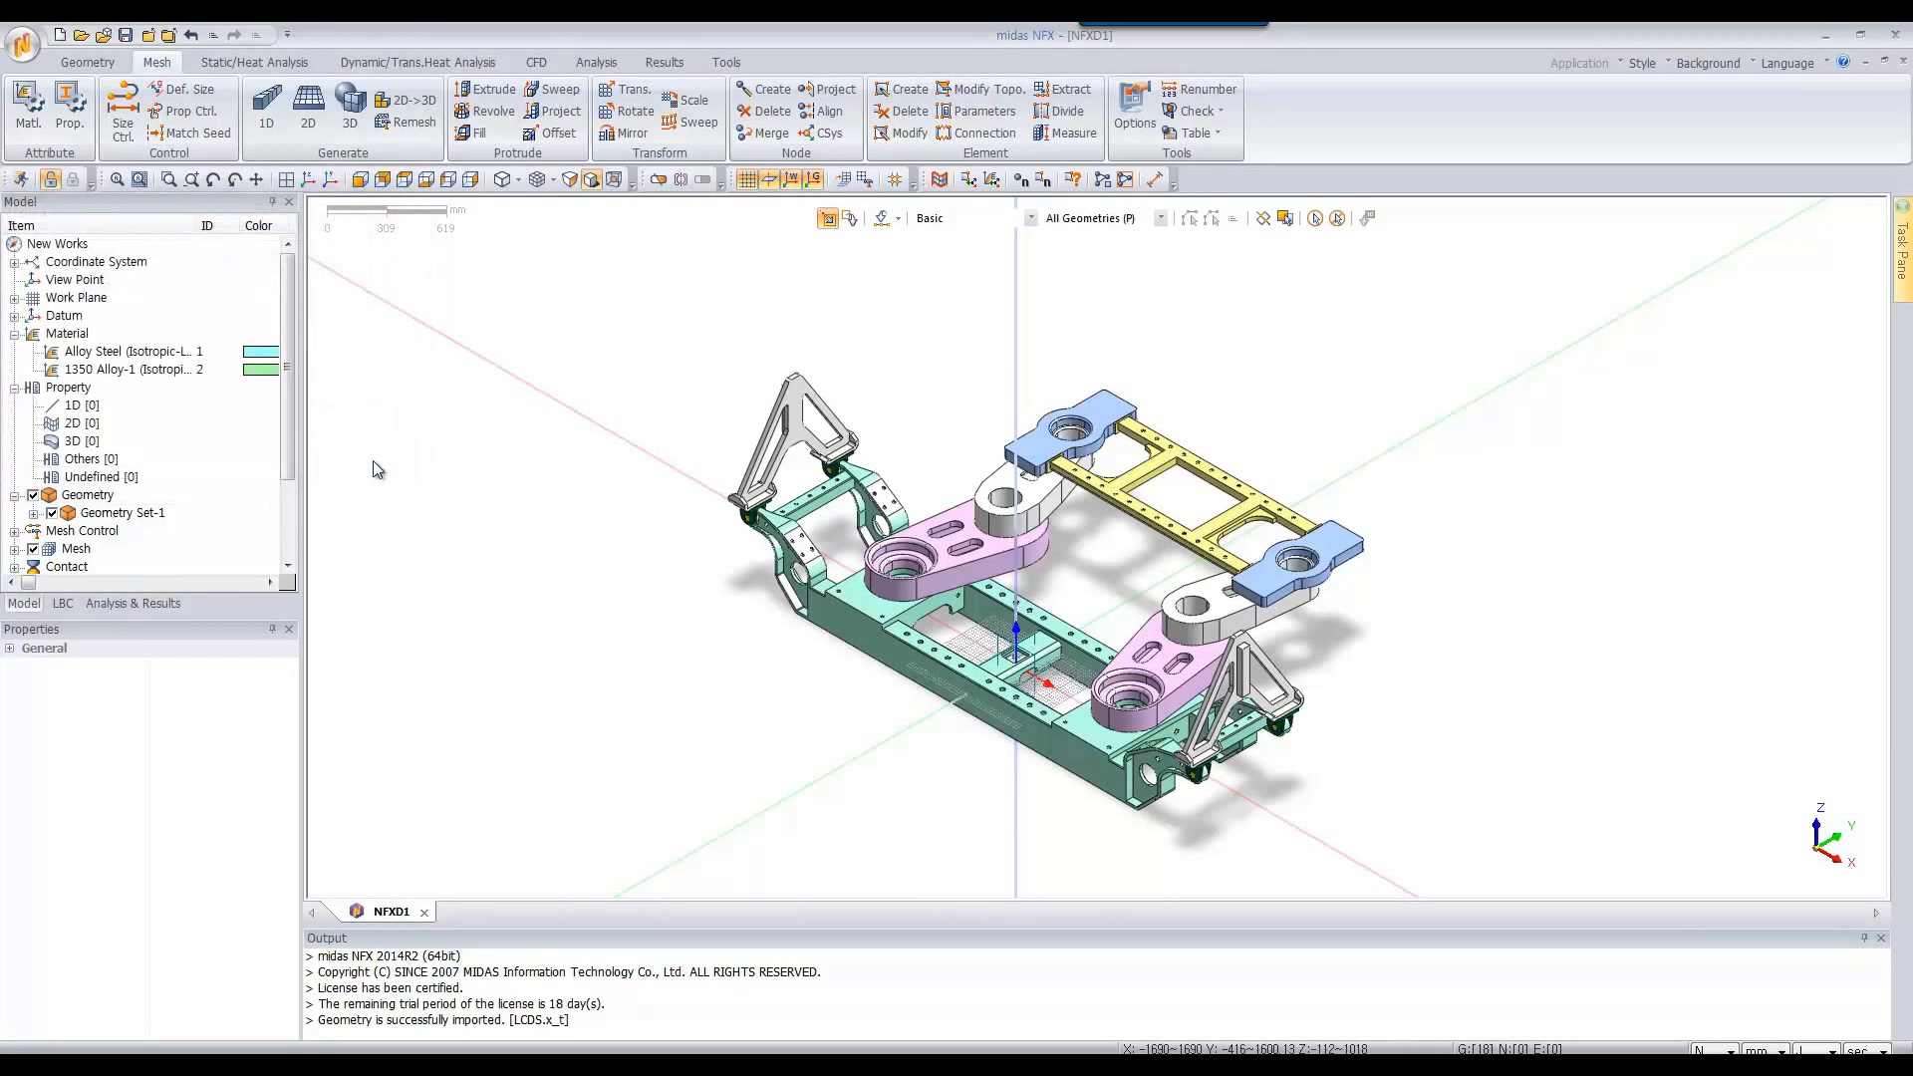
# Create a 3D solid property named Steel that uses the Alloy Steel material
pyautogui.click(66, 129)
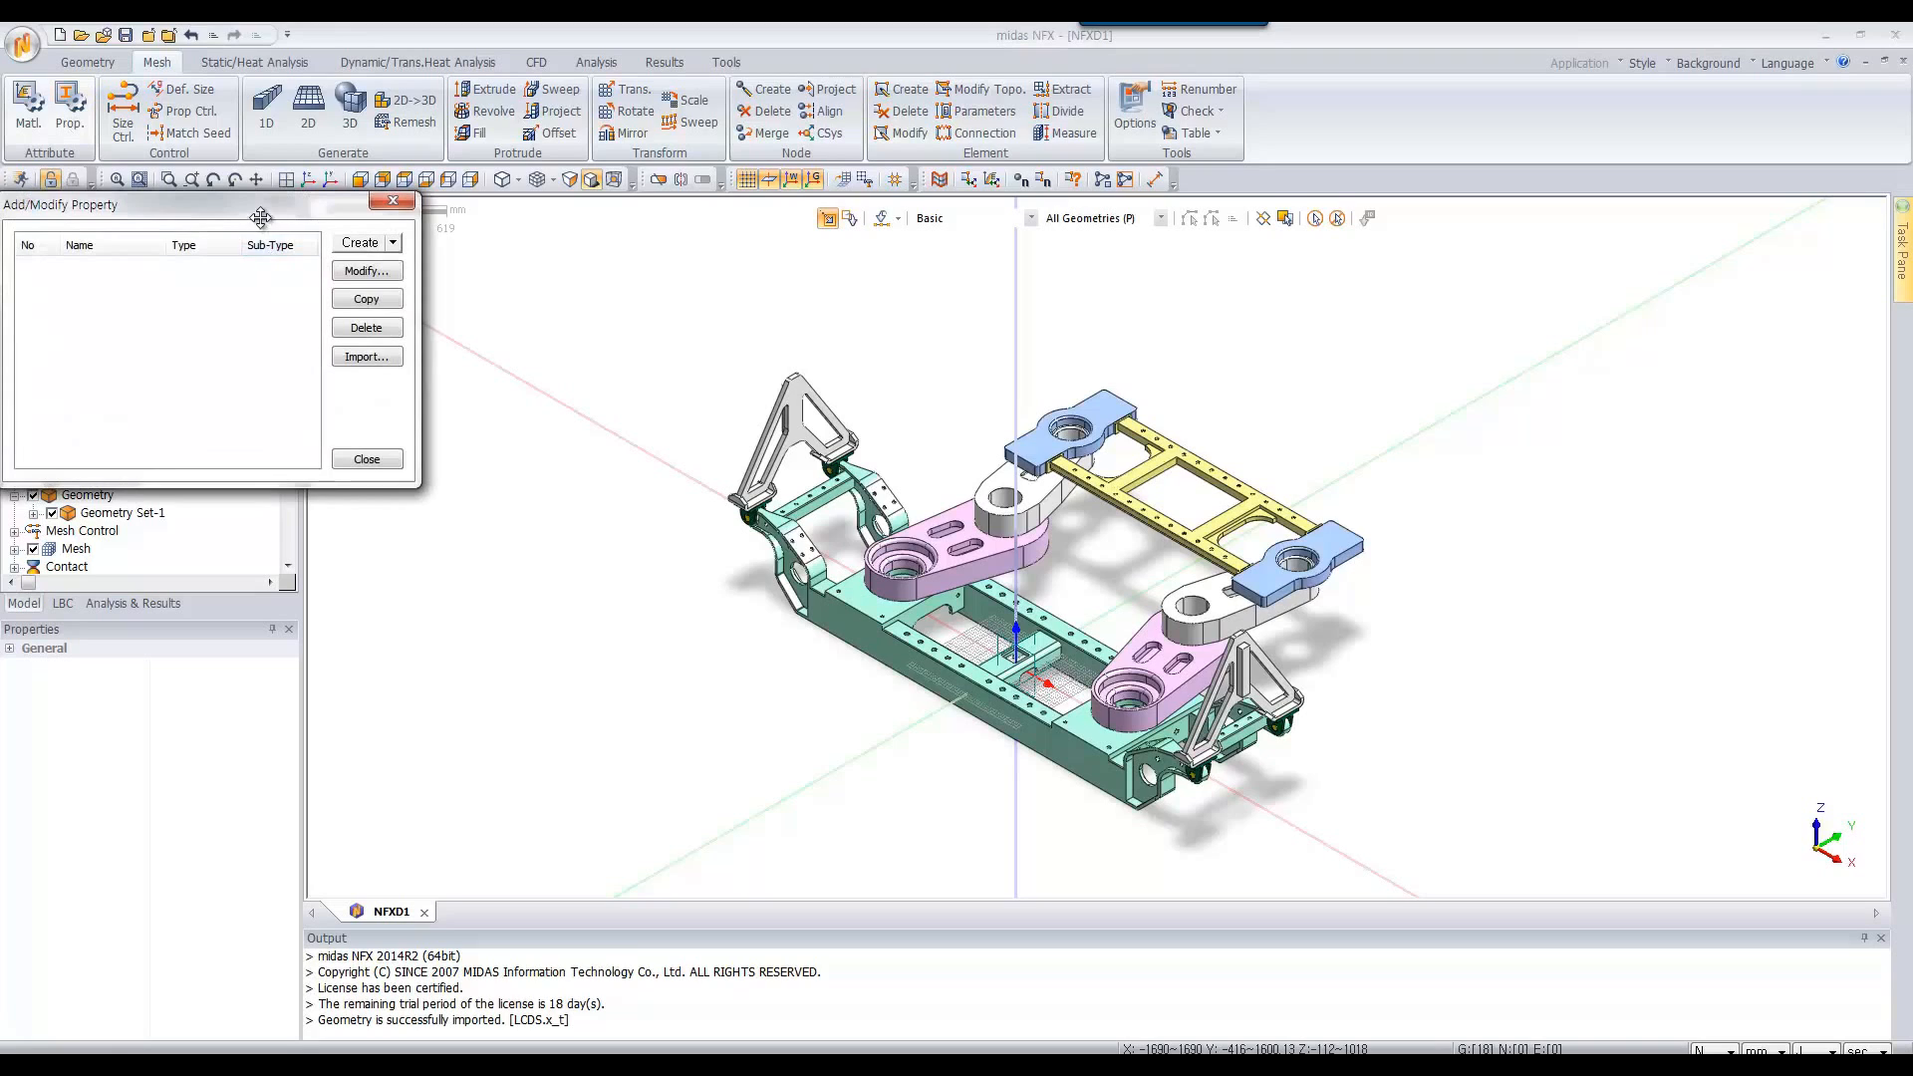
pyautogui.moveTo(276, 214); pyautogui.dragTo(385, 219)
pyautogui.click(506, 243)
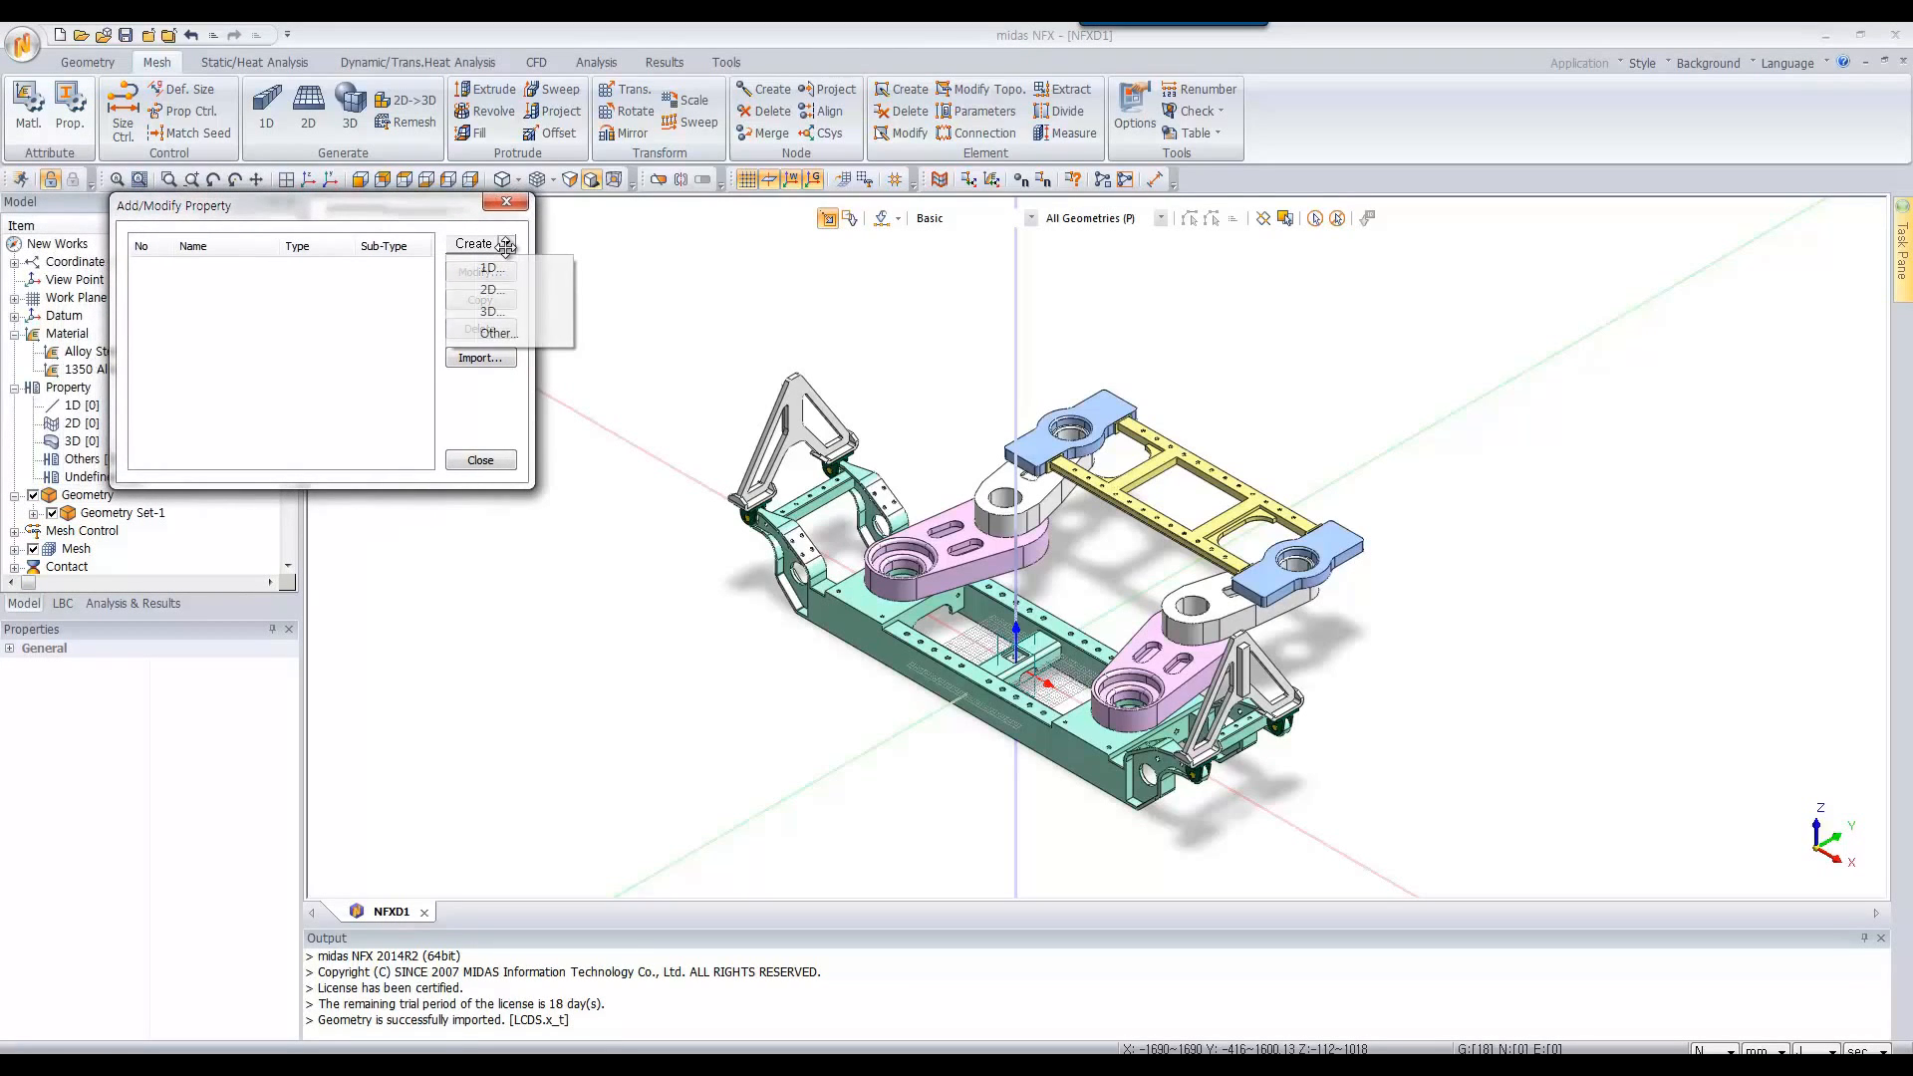
pyautogui.click(502, 312)
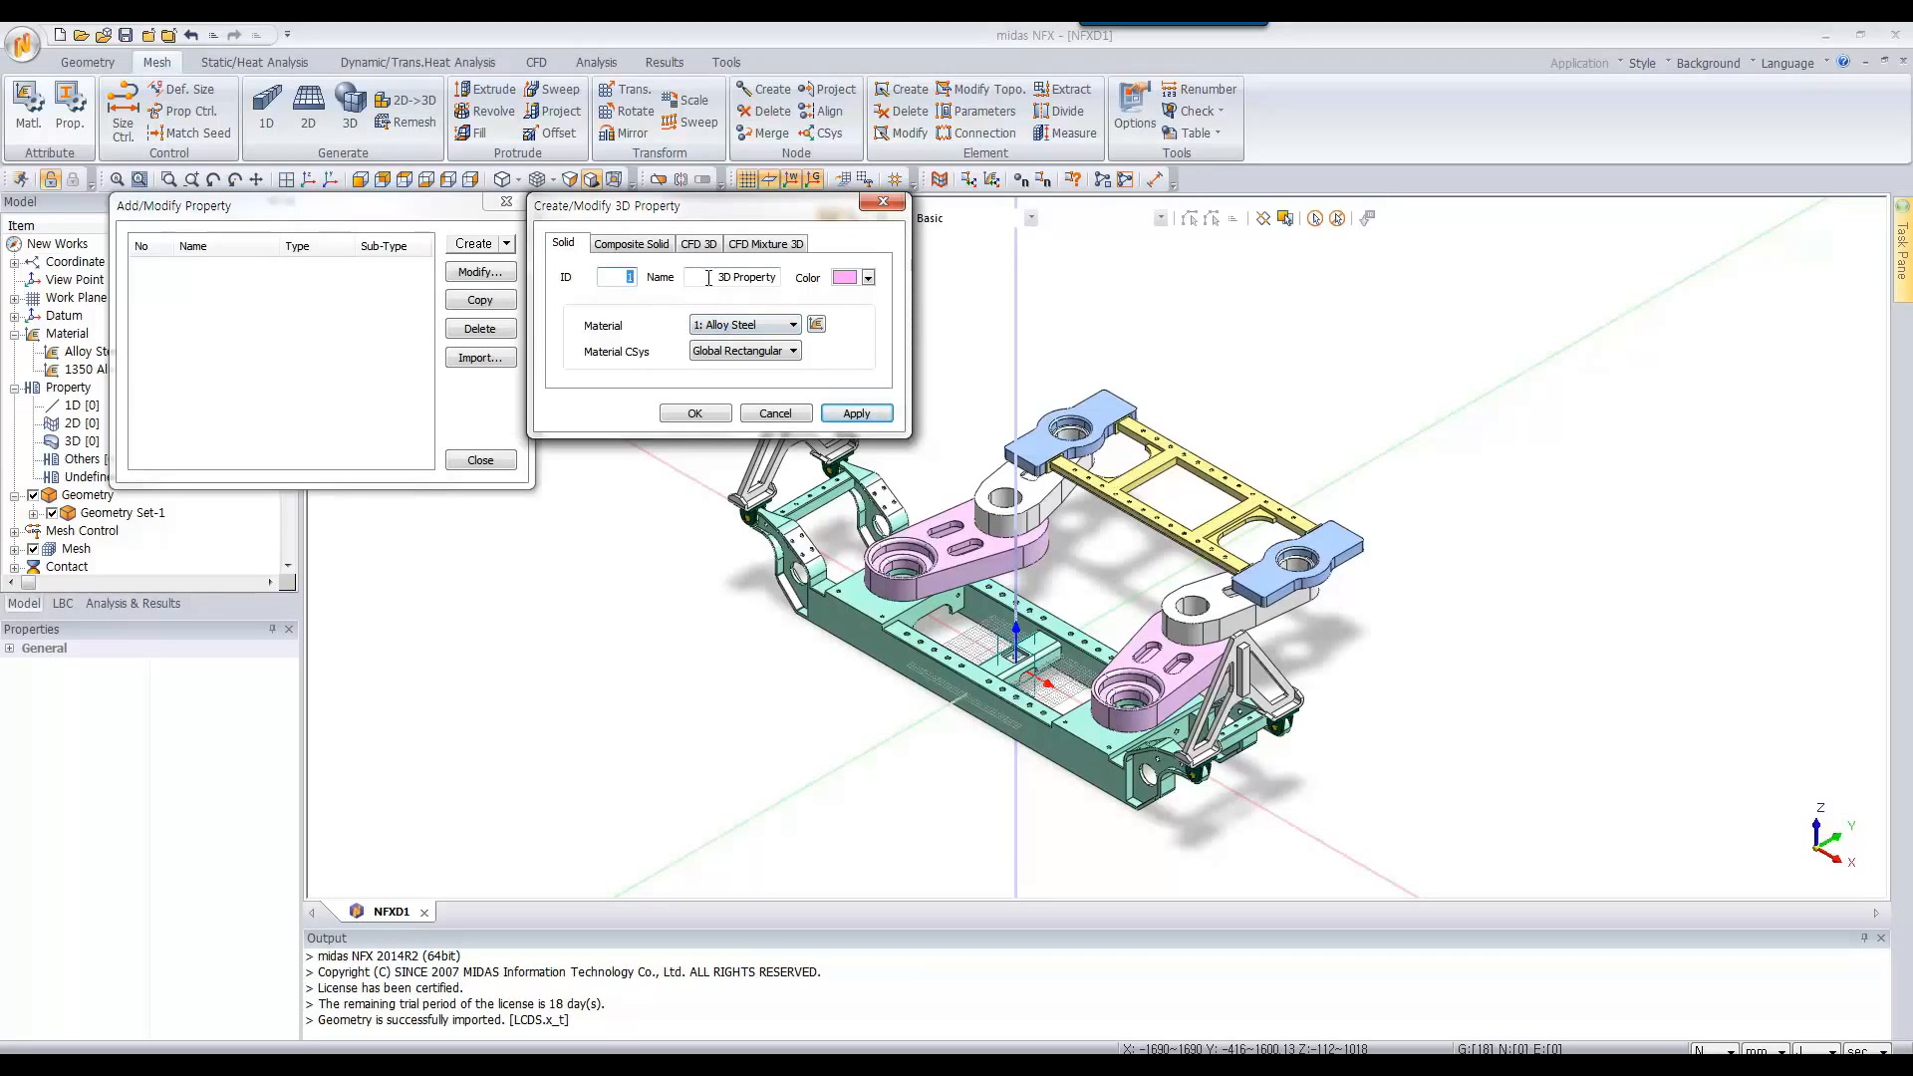
pyautogui.moveTo(718, 276); pyautogui.dragTo(808, 279)
pyautogui.write('Steel')
pyautogui.click(876, 419)
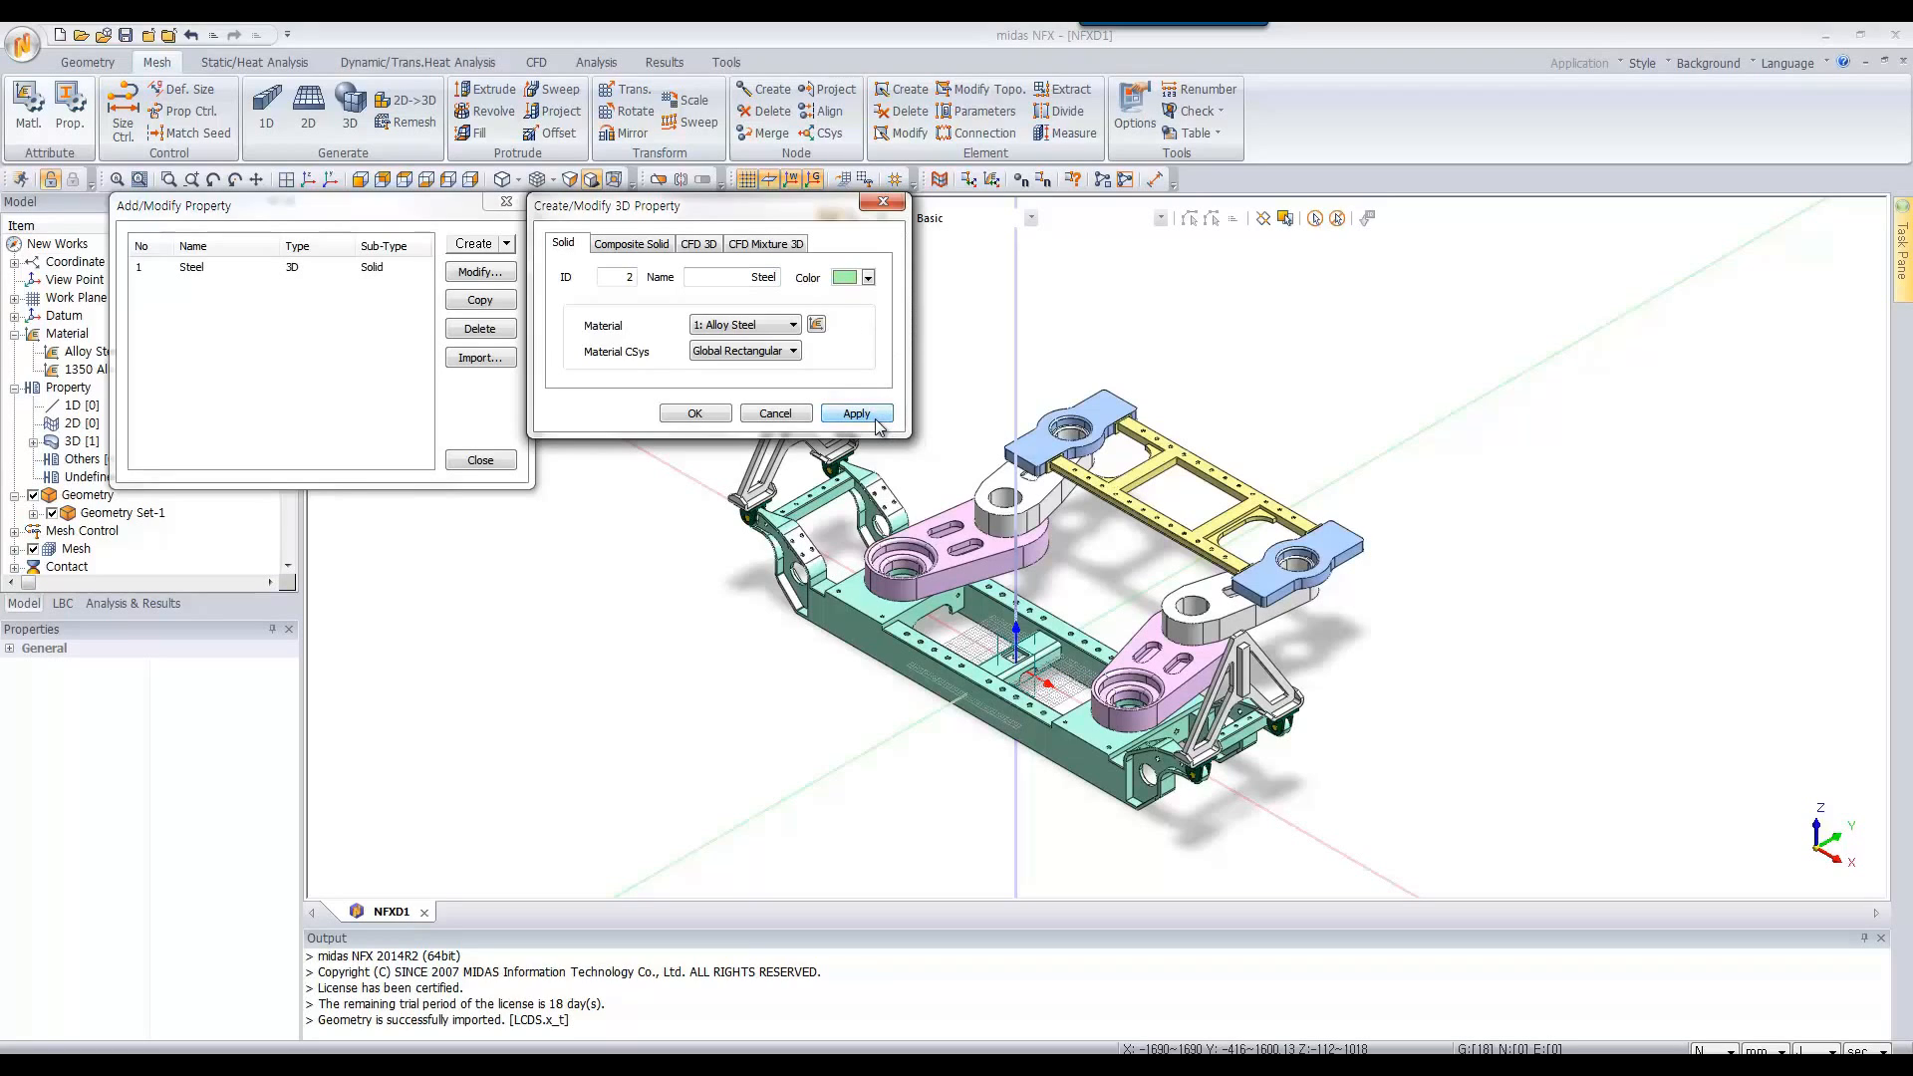
# Create a second 3D solid property named Aluminium that uses the 1350 Alloy-1 material
pyautogui.click(750, 330)
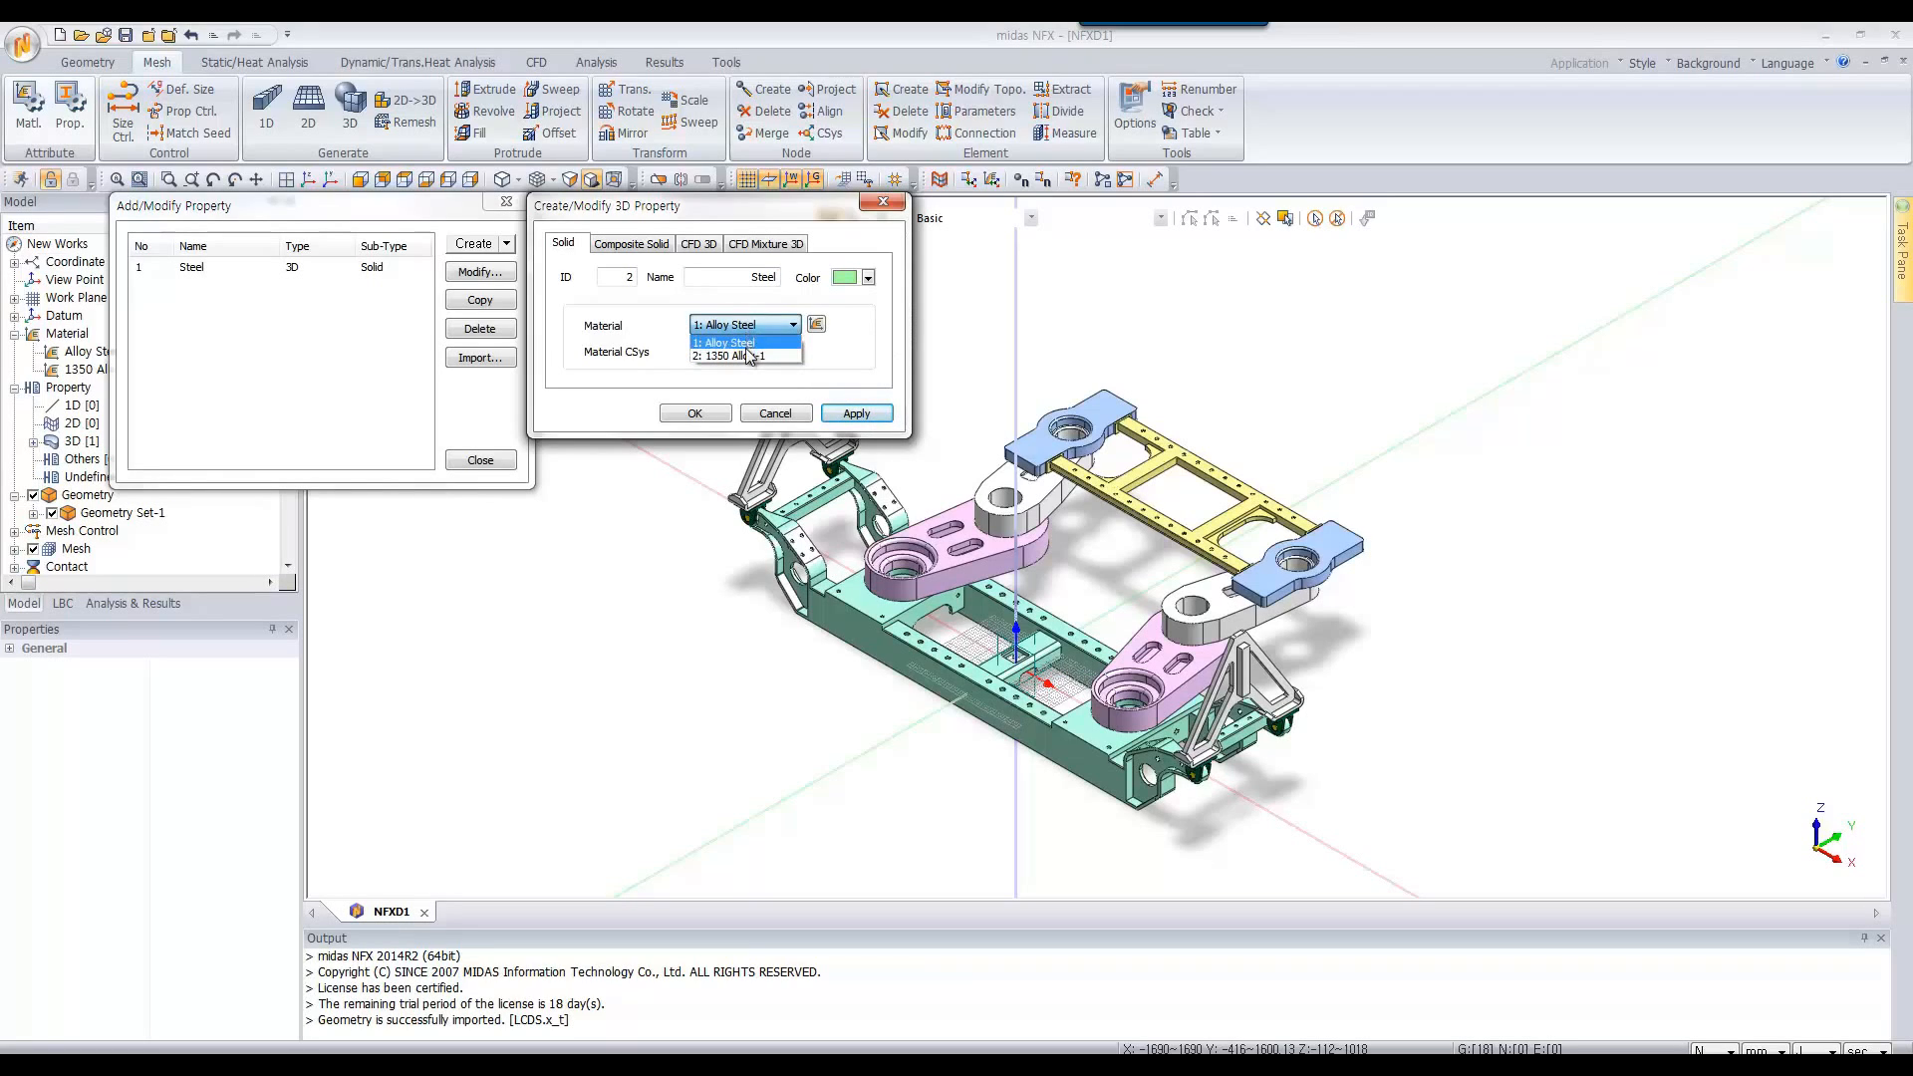
pyautogui.click(749, 356)
pyautogui.moveTo(747, 277); pyautogui.dragTo(801, 279)
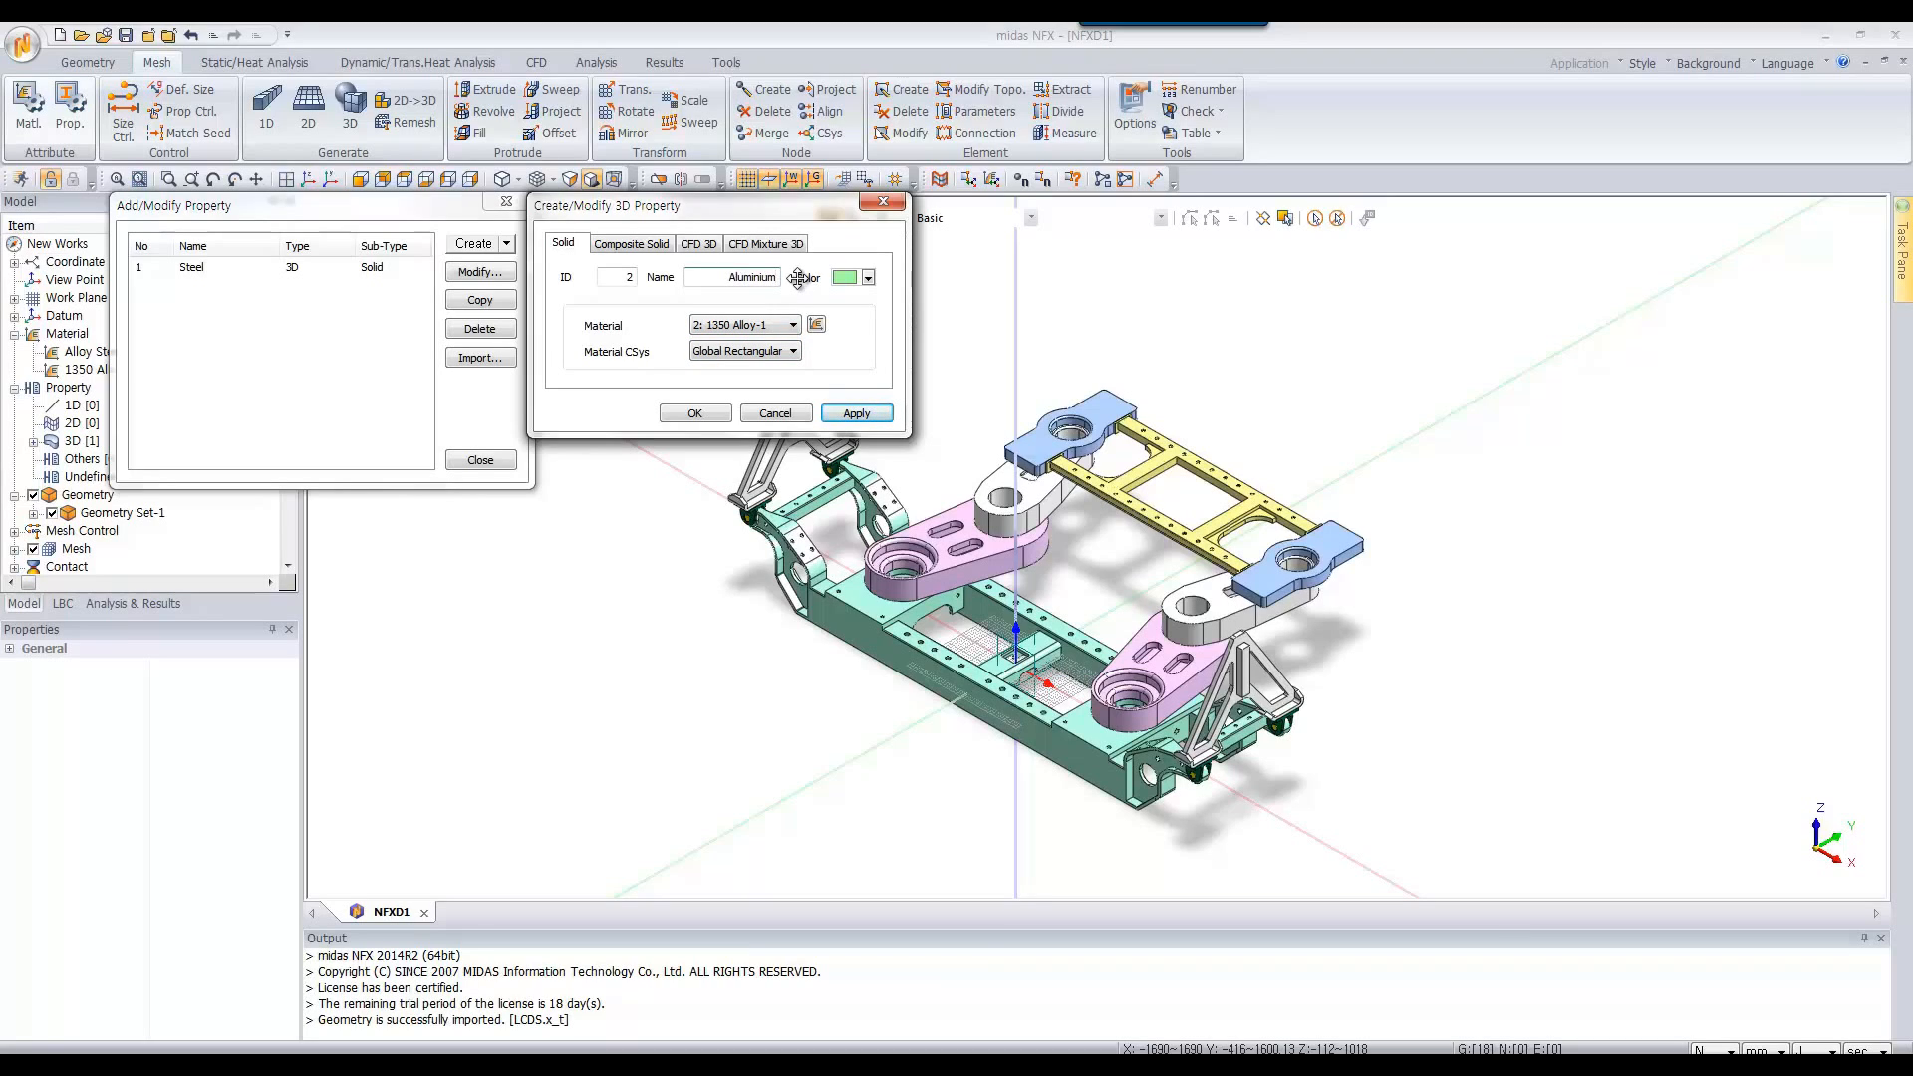
pyautogui.click(694, 413)
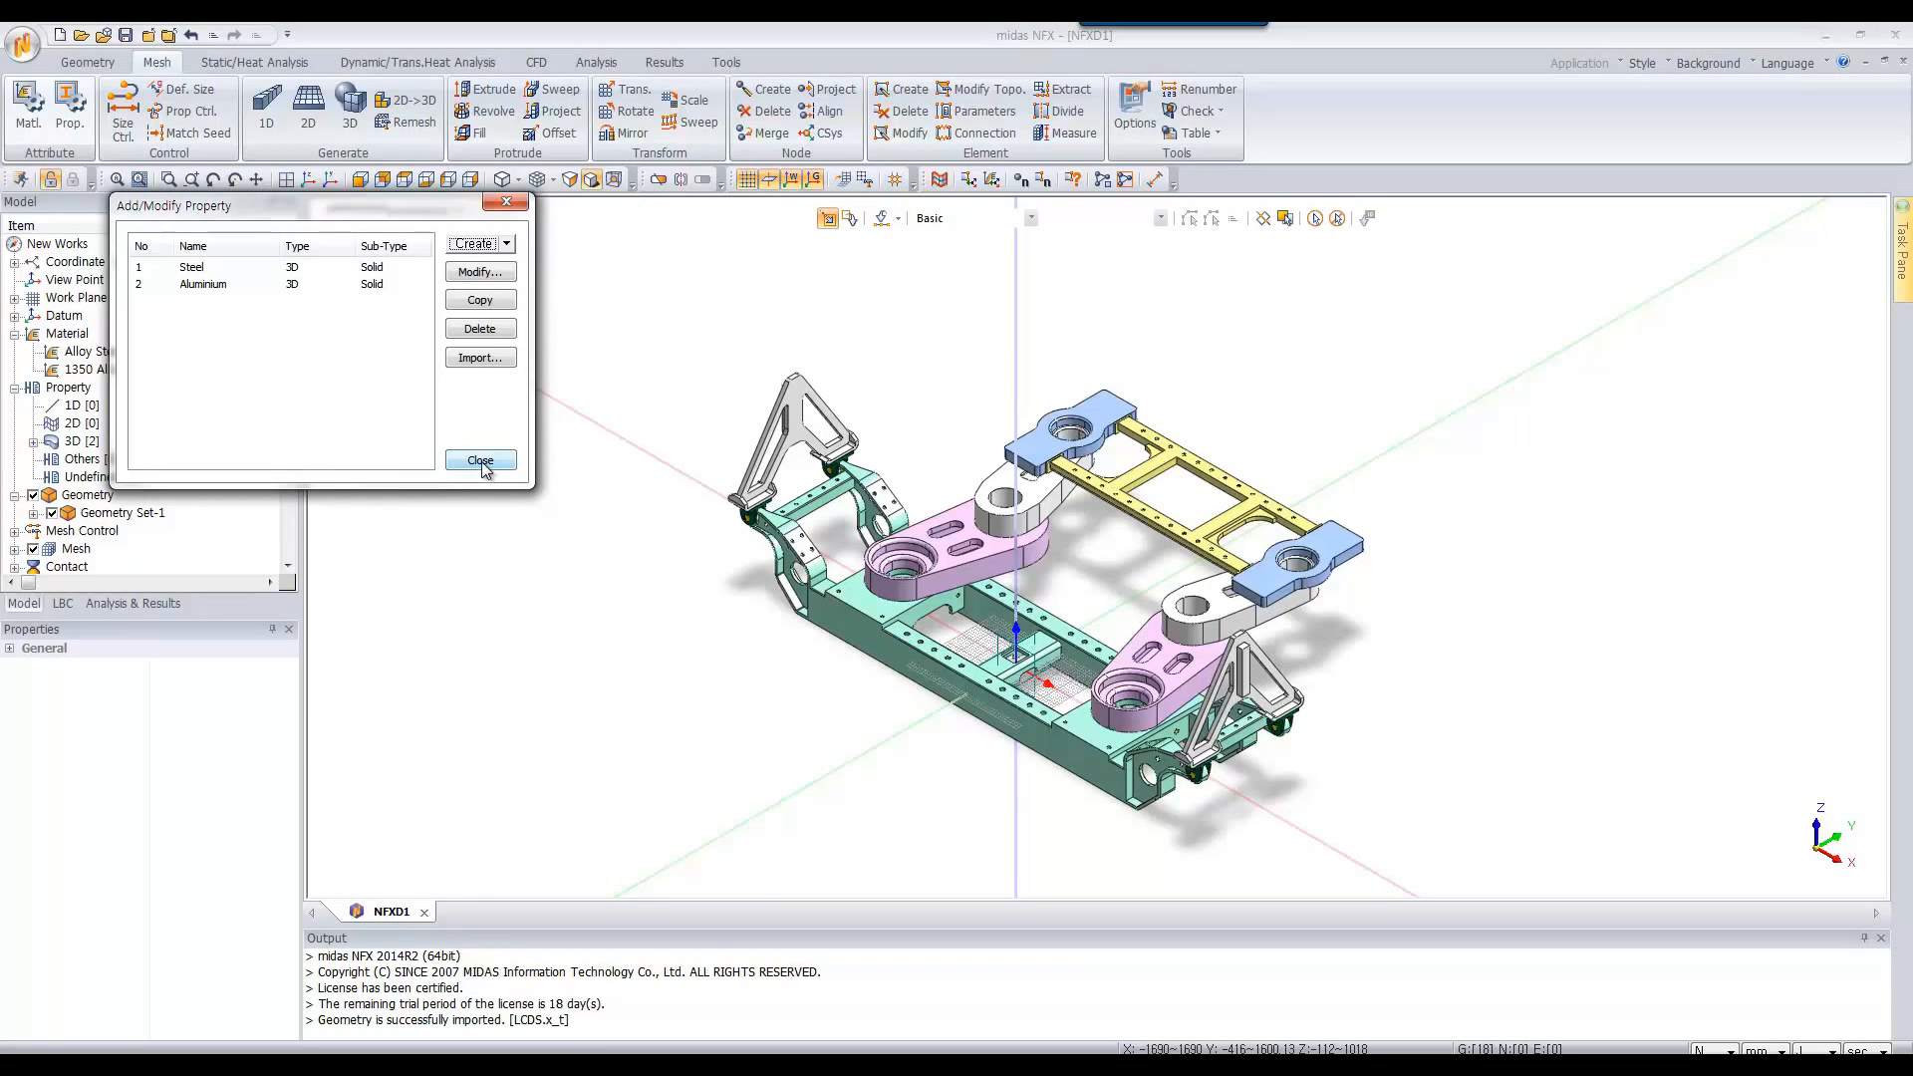
pyautogui.click(482, 463)
# Undo the added support, and remove all holes smaller than 15 mm from the assembly with automatic model simplification
pyautogui.hotkey('ctrl', 'z')
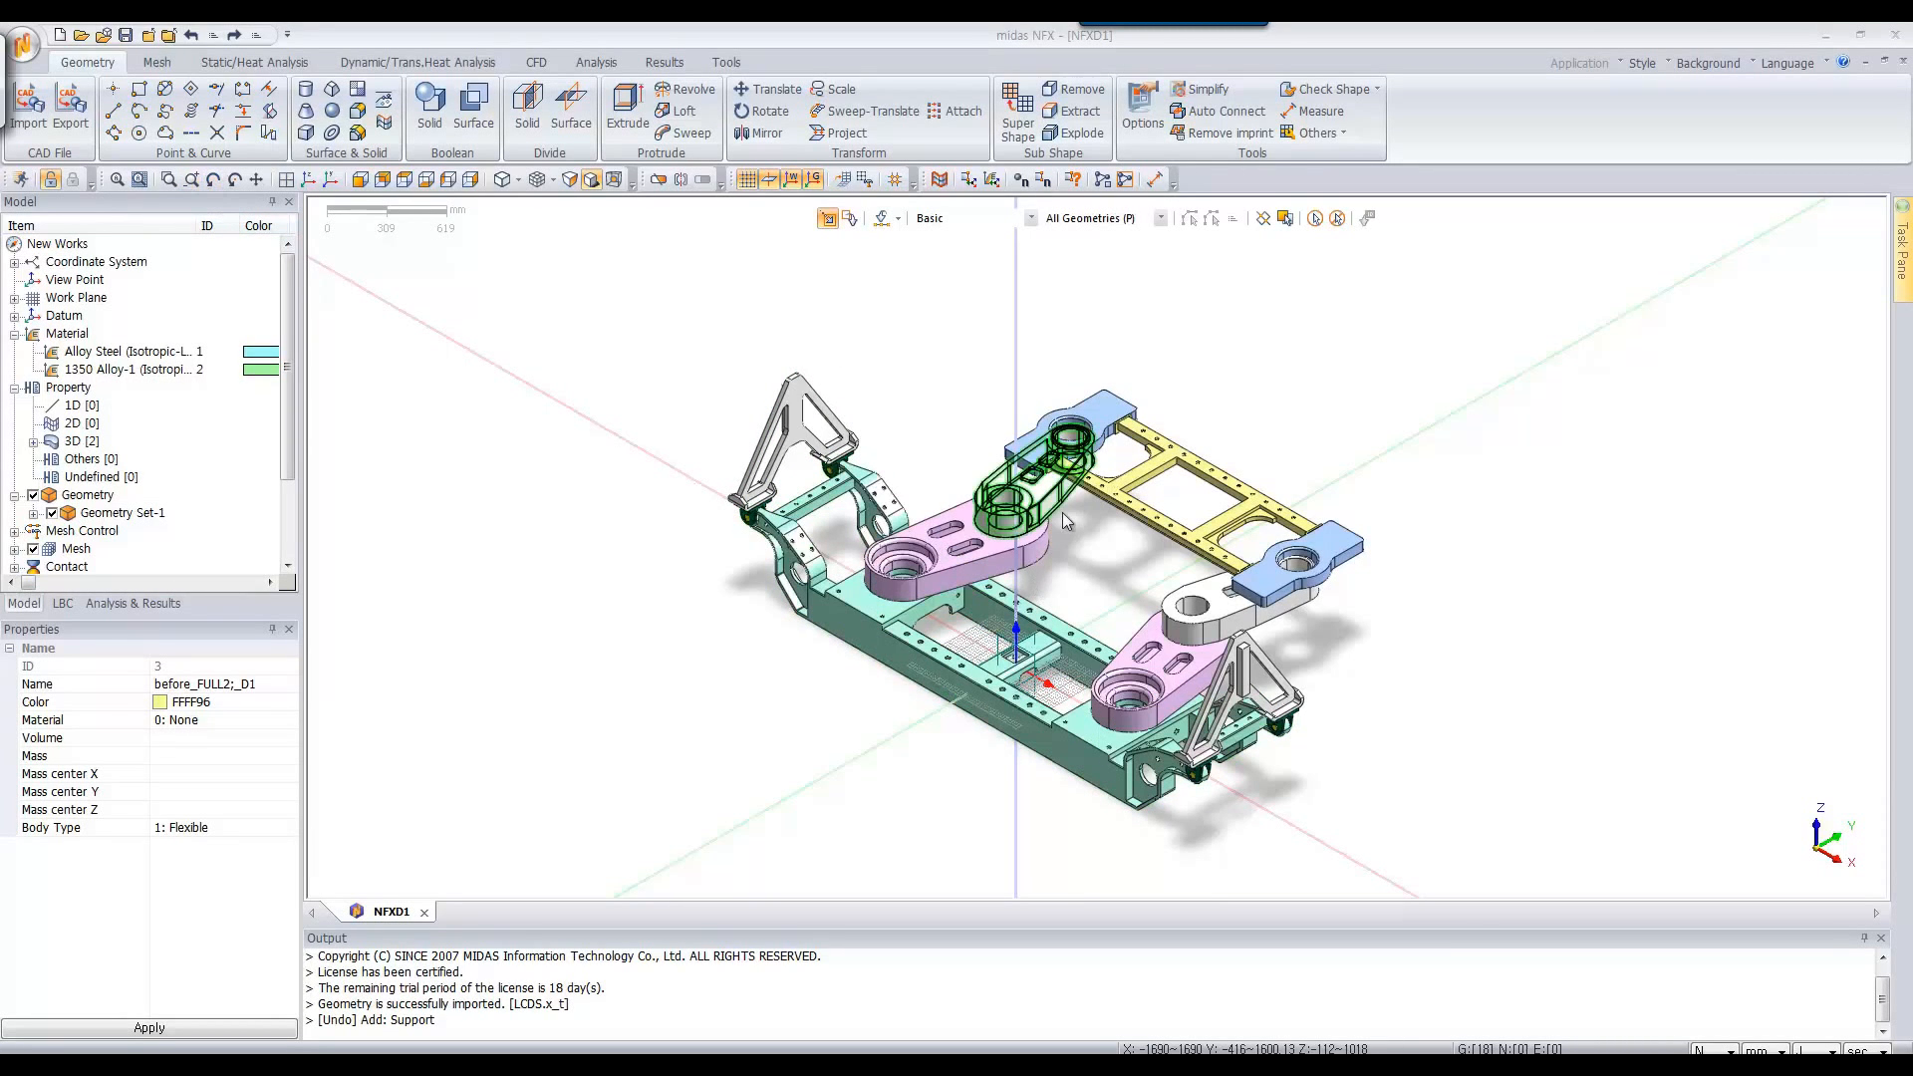
pyautogui.scroll(4, 1063, 512)
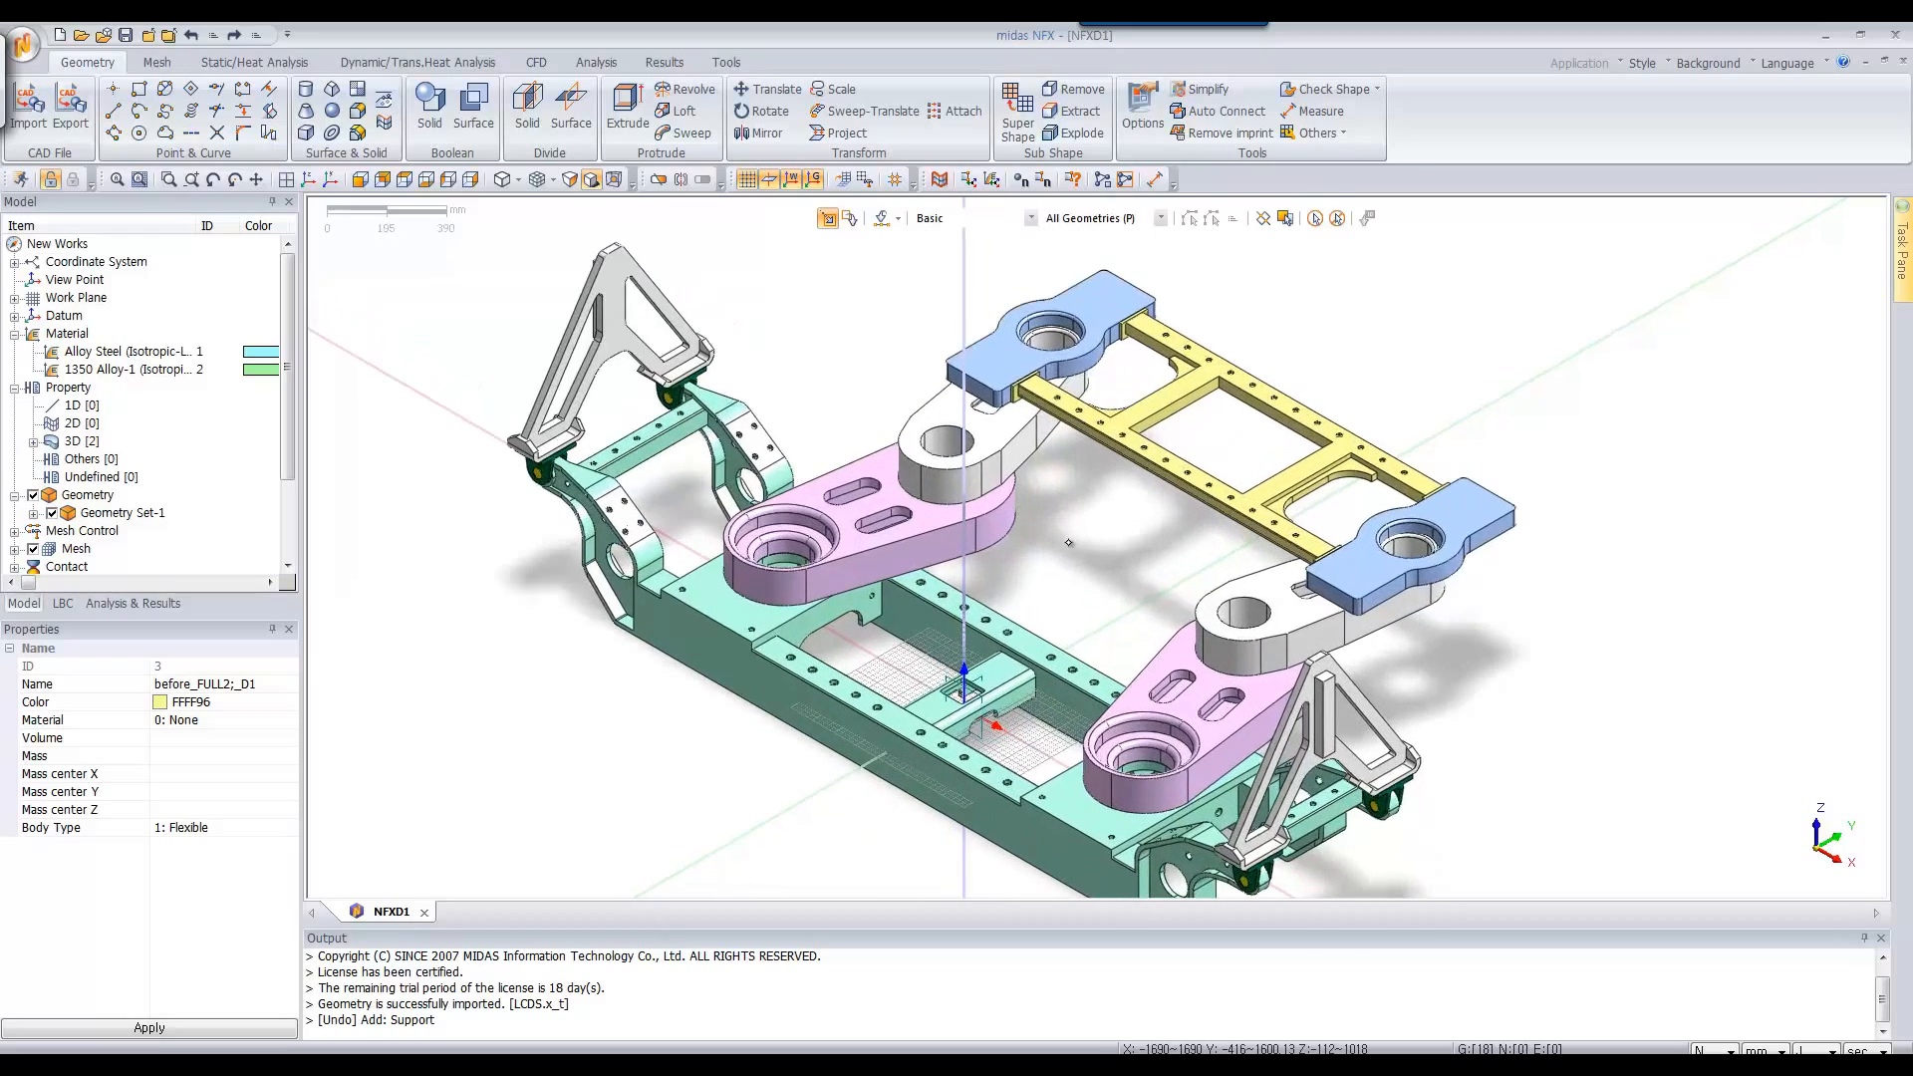
pyautogui.scroll(2, 987, 668)
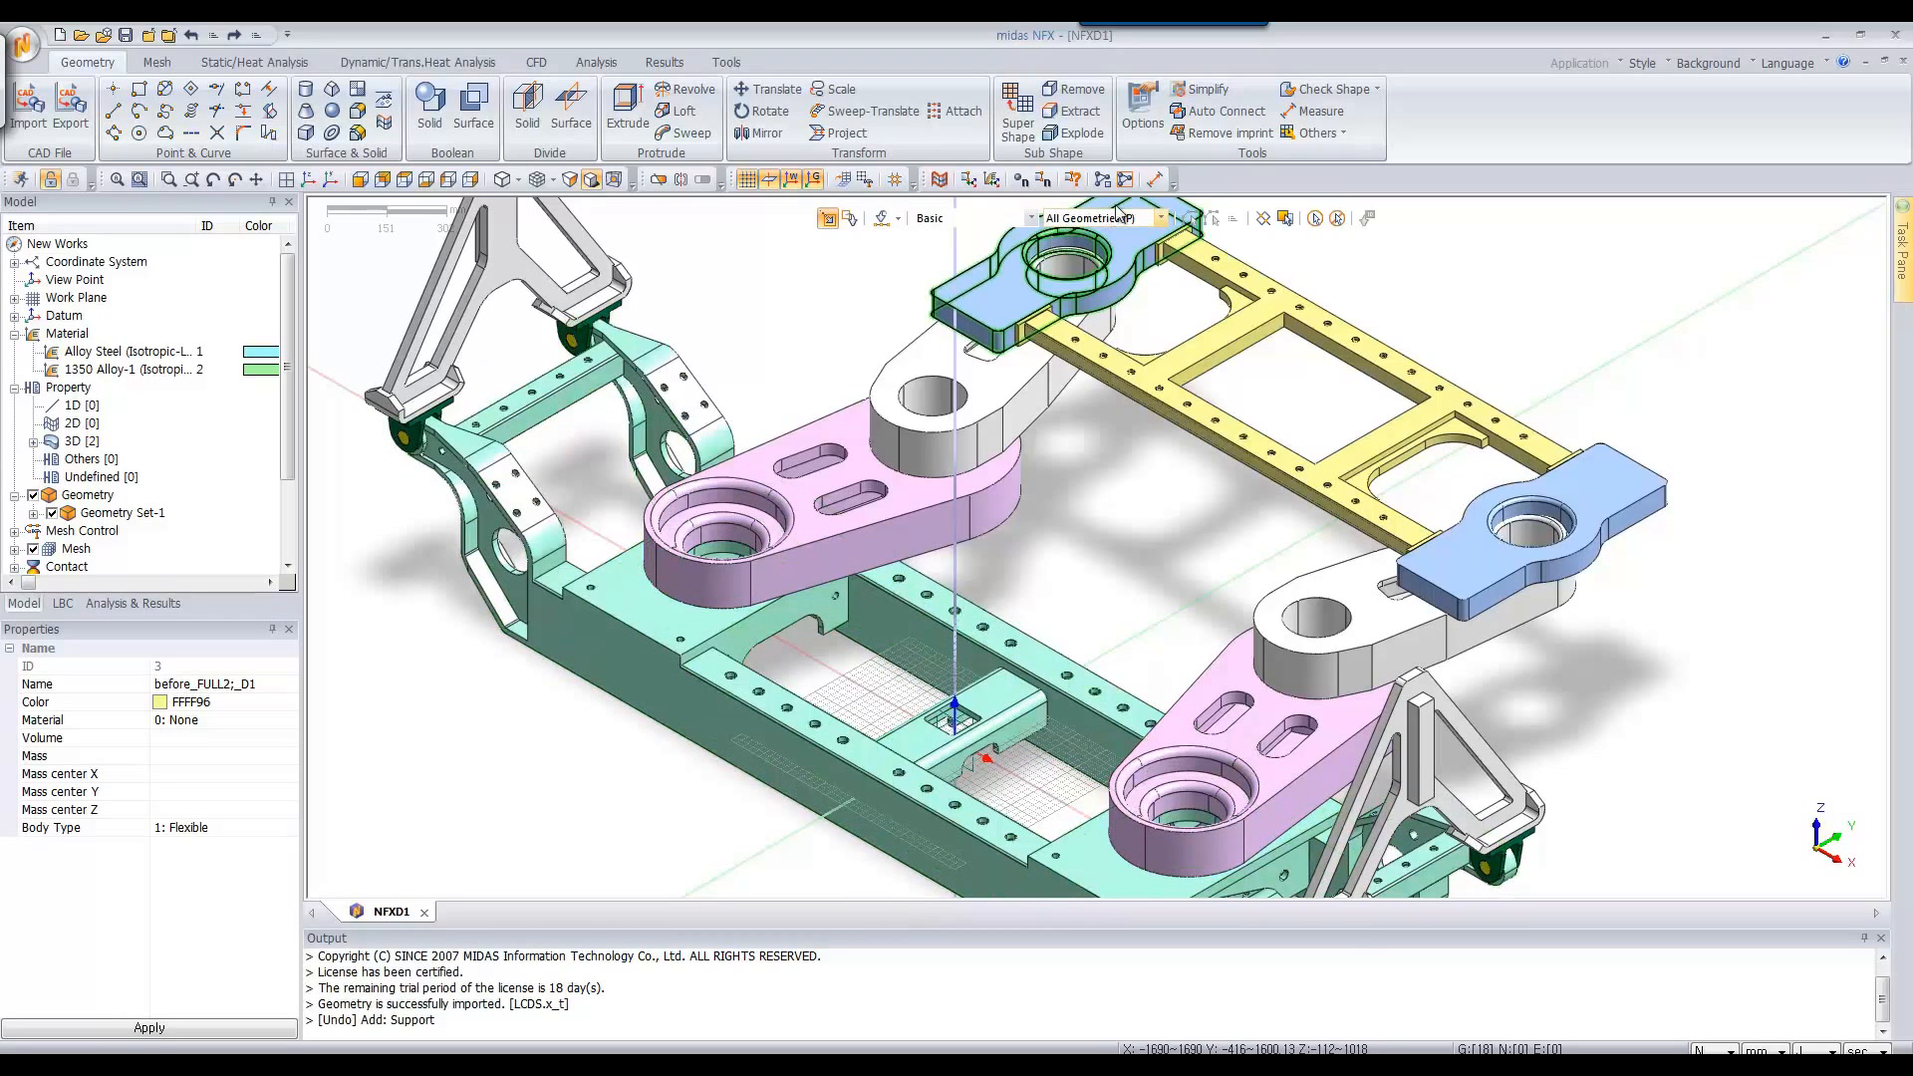
pyautogui.click(1200, 90)
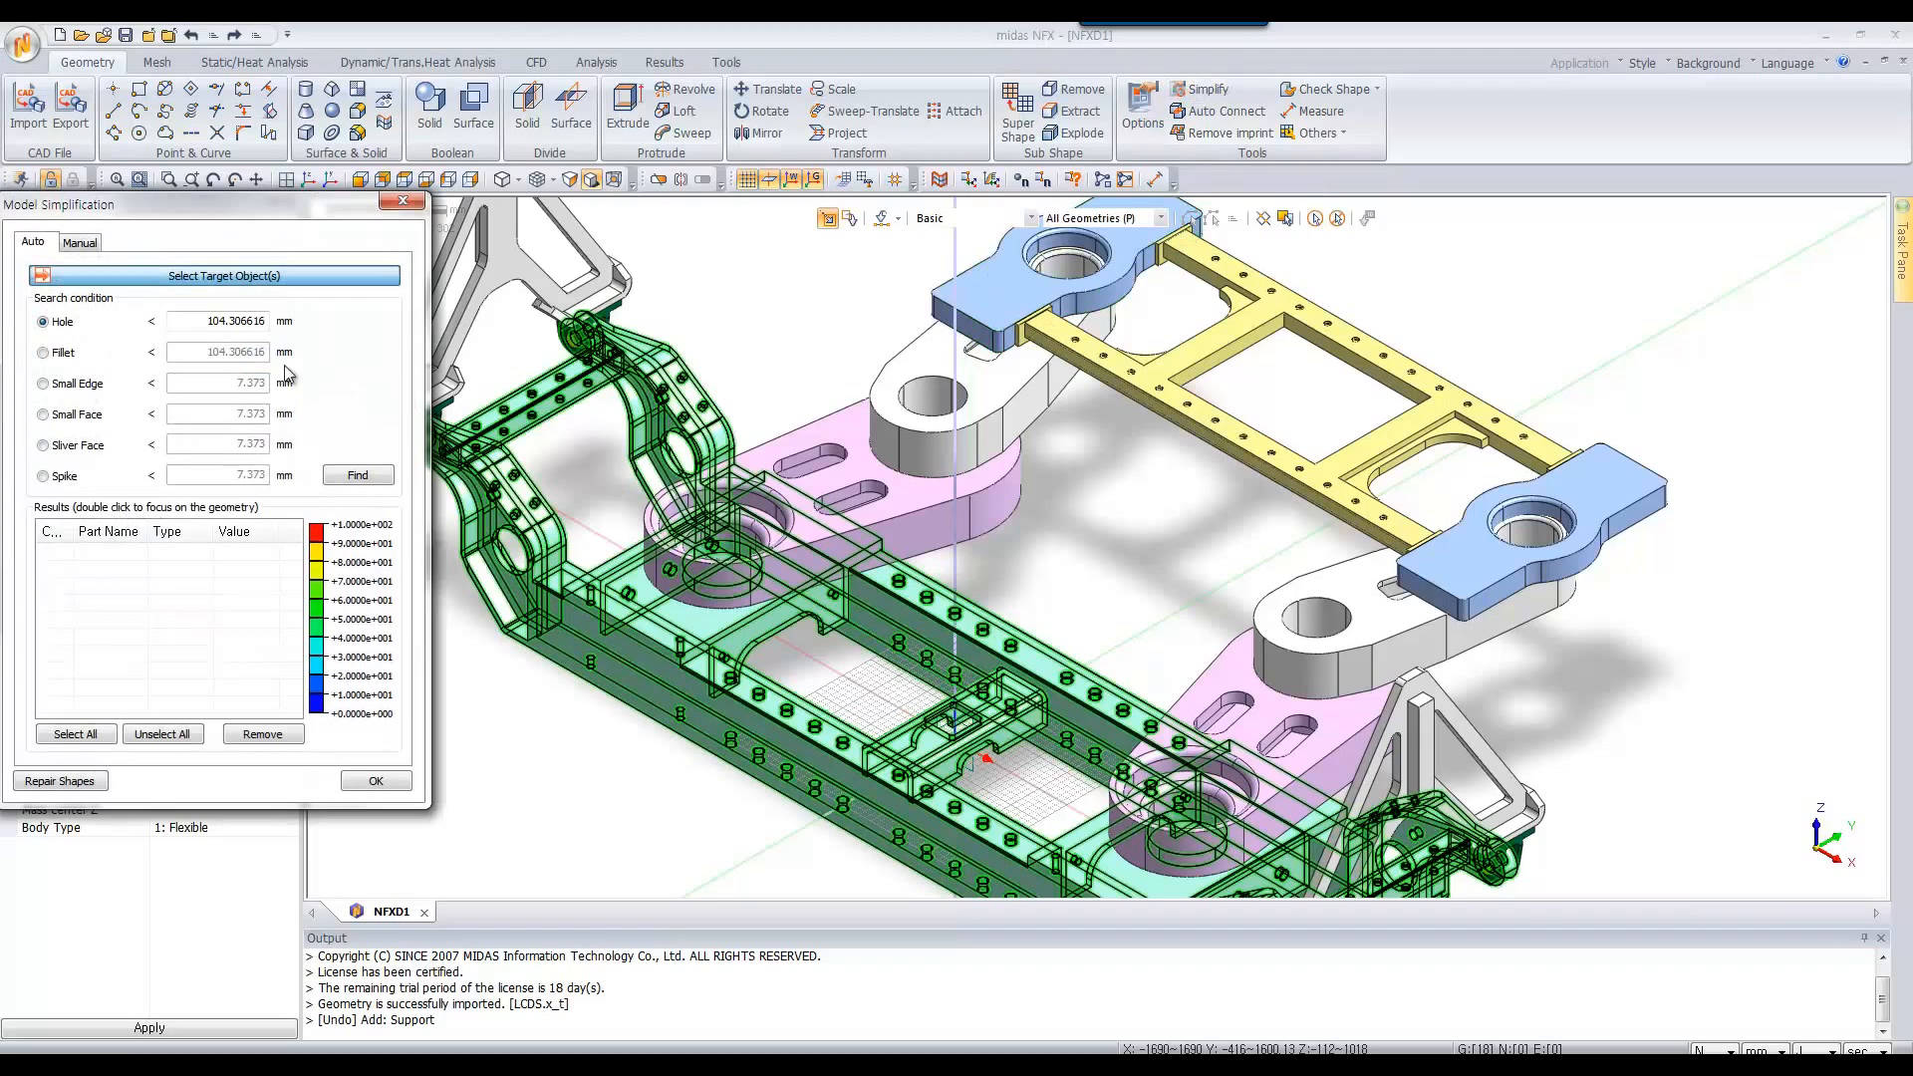
pyautogui.moveTo(204, 323); pyautogui.dragTo(274, 321)
pyautogui.click(346, 468)
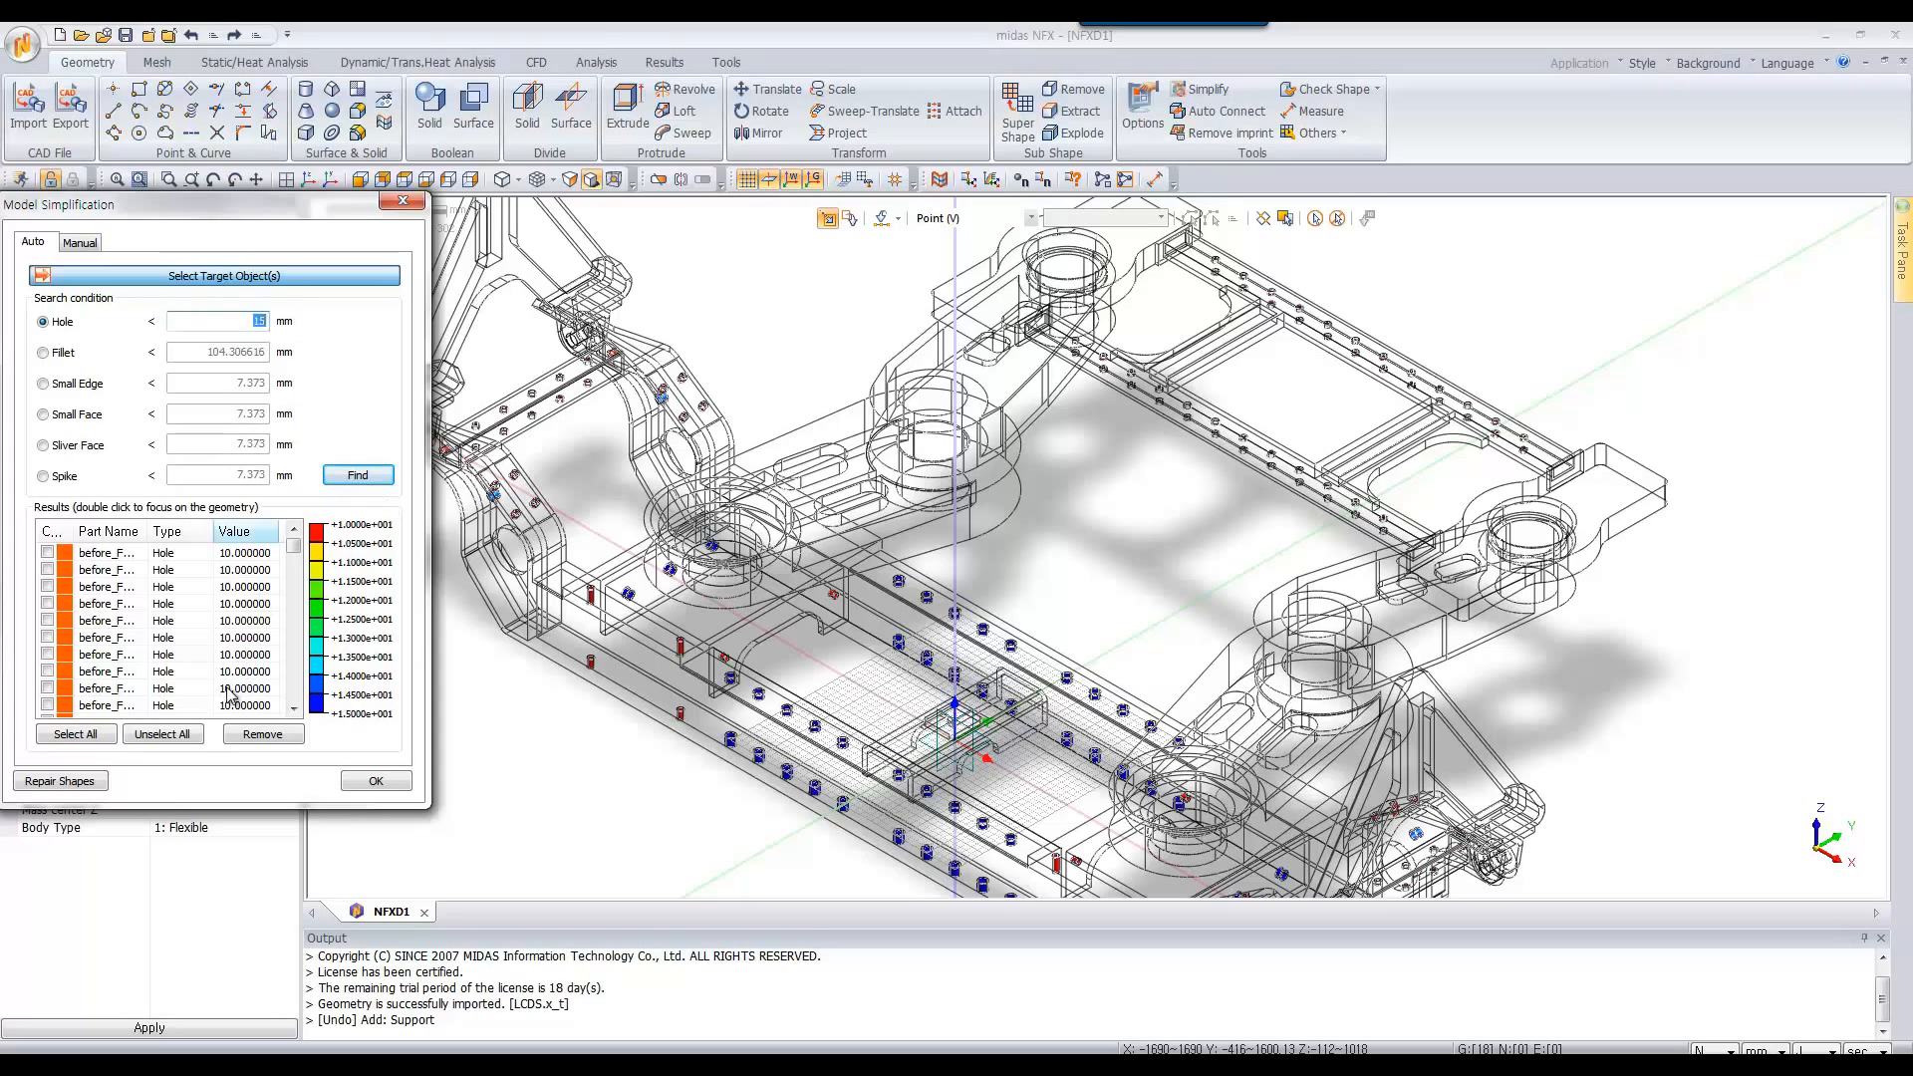
pyautogui.click(44, 743)
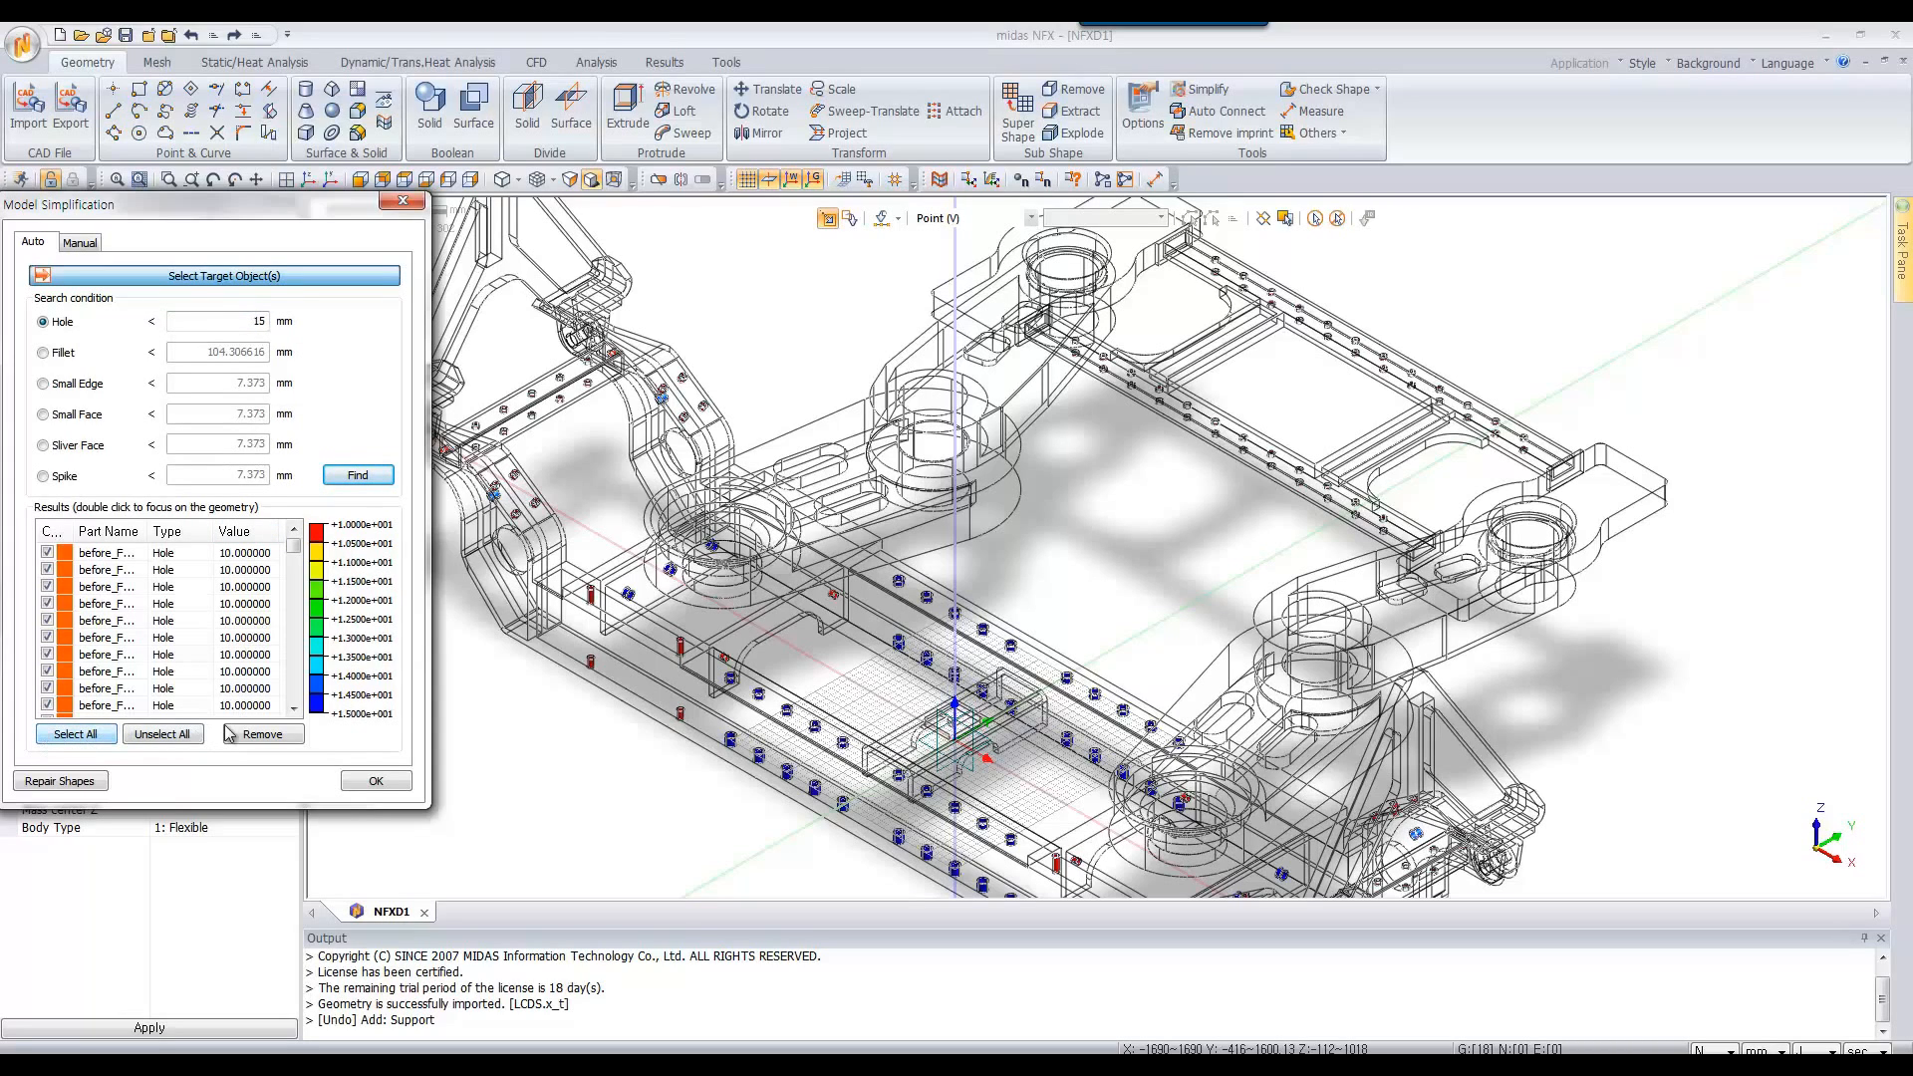
pyautogui.click(257, 735)
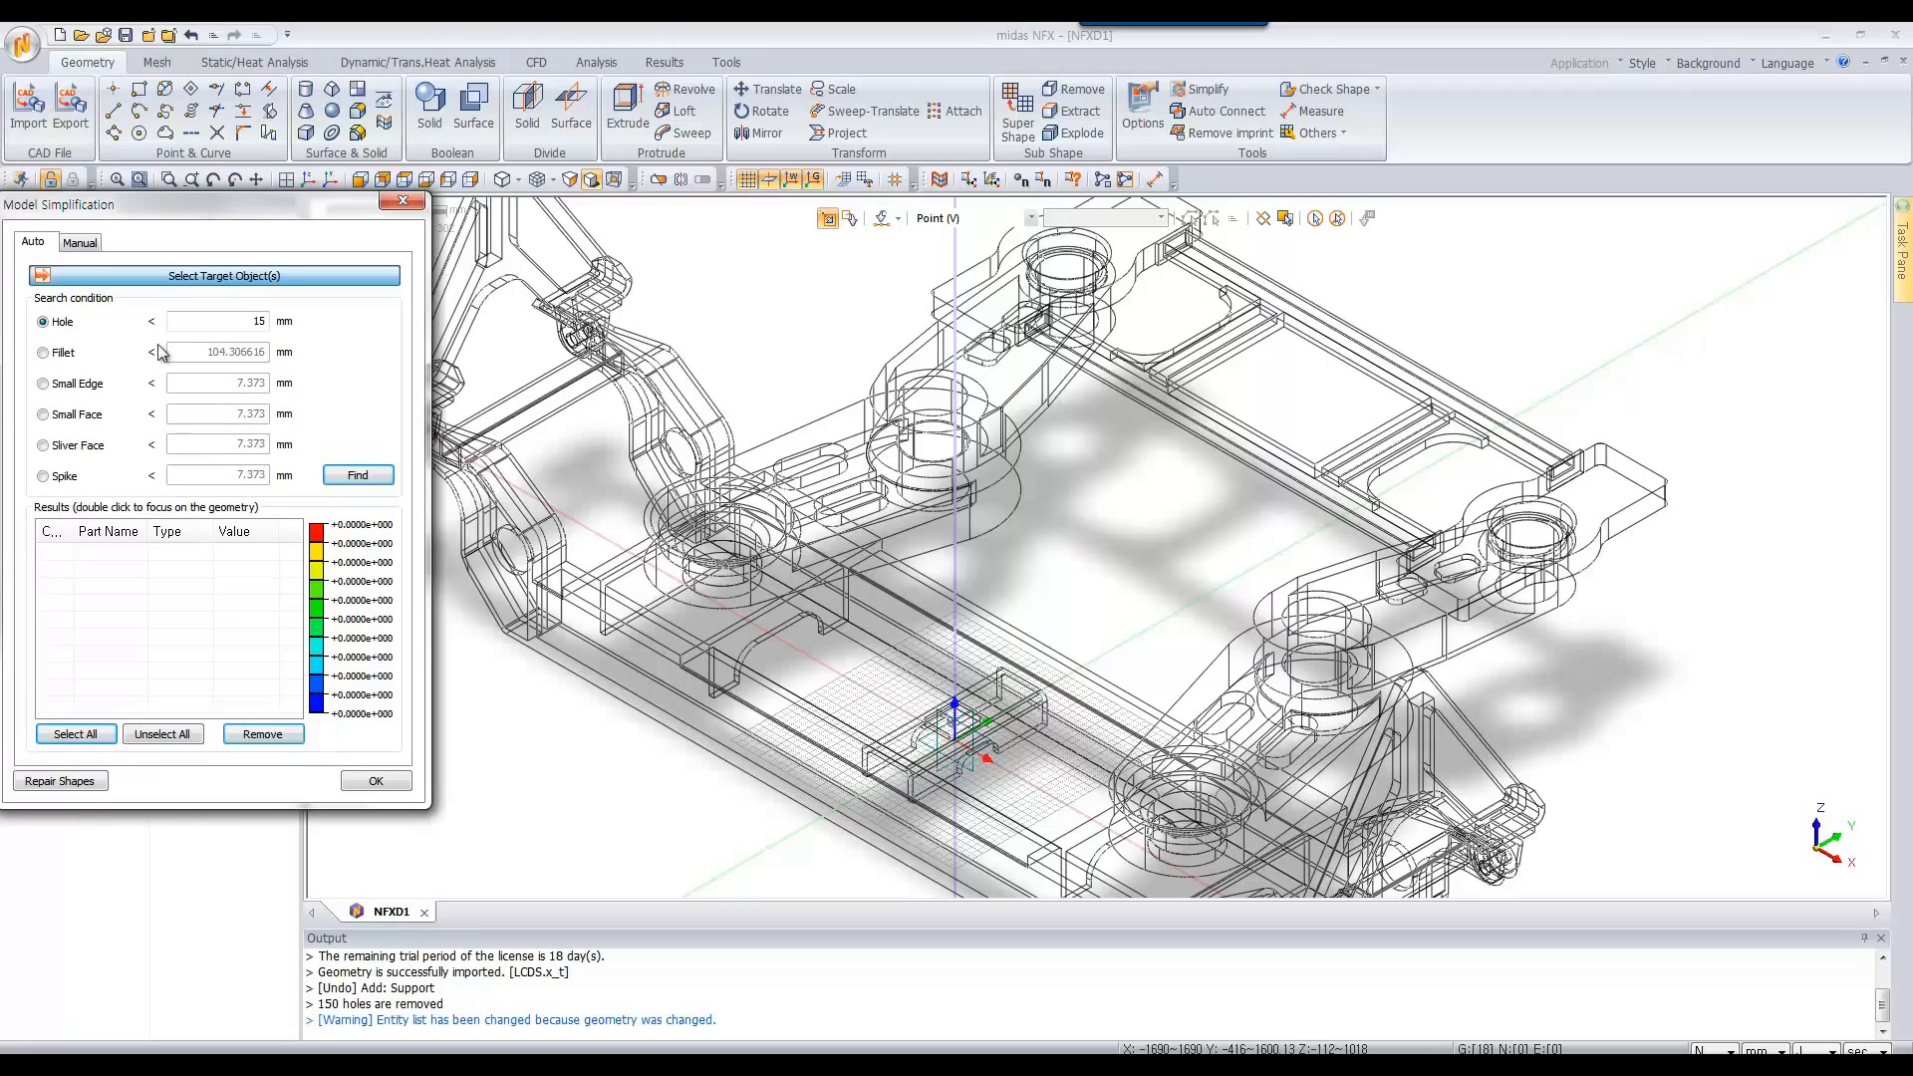
# Find all fillets up to 25 mm in the assembly, remove them and finish the model simplification
pyautogui.click(43, 351)
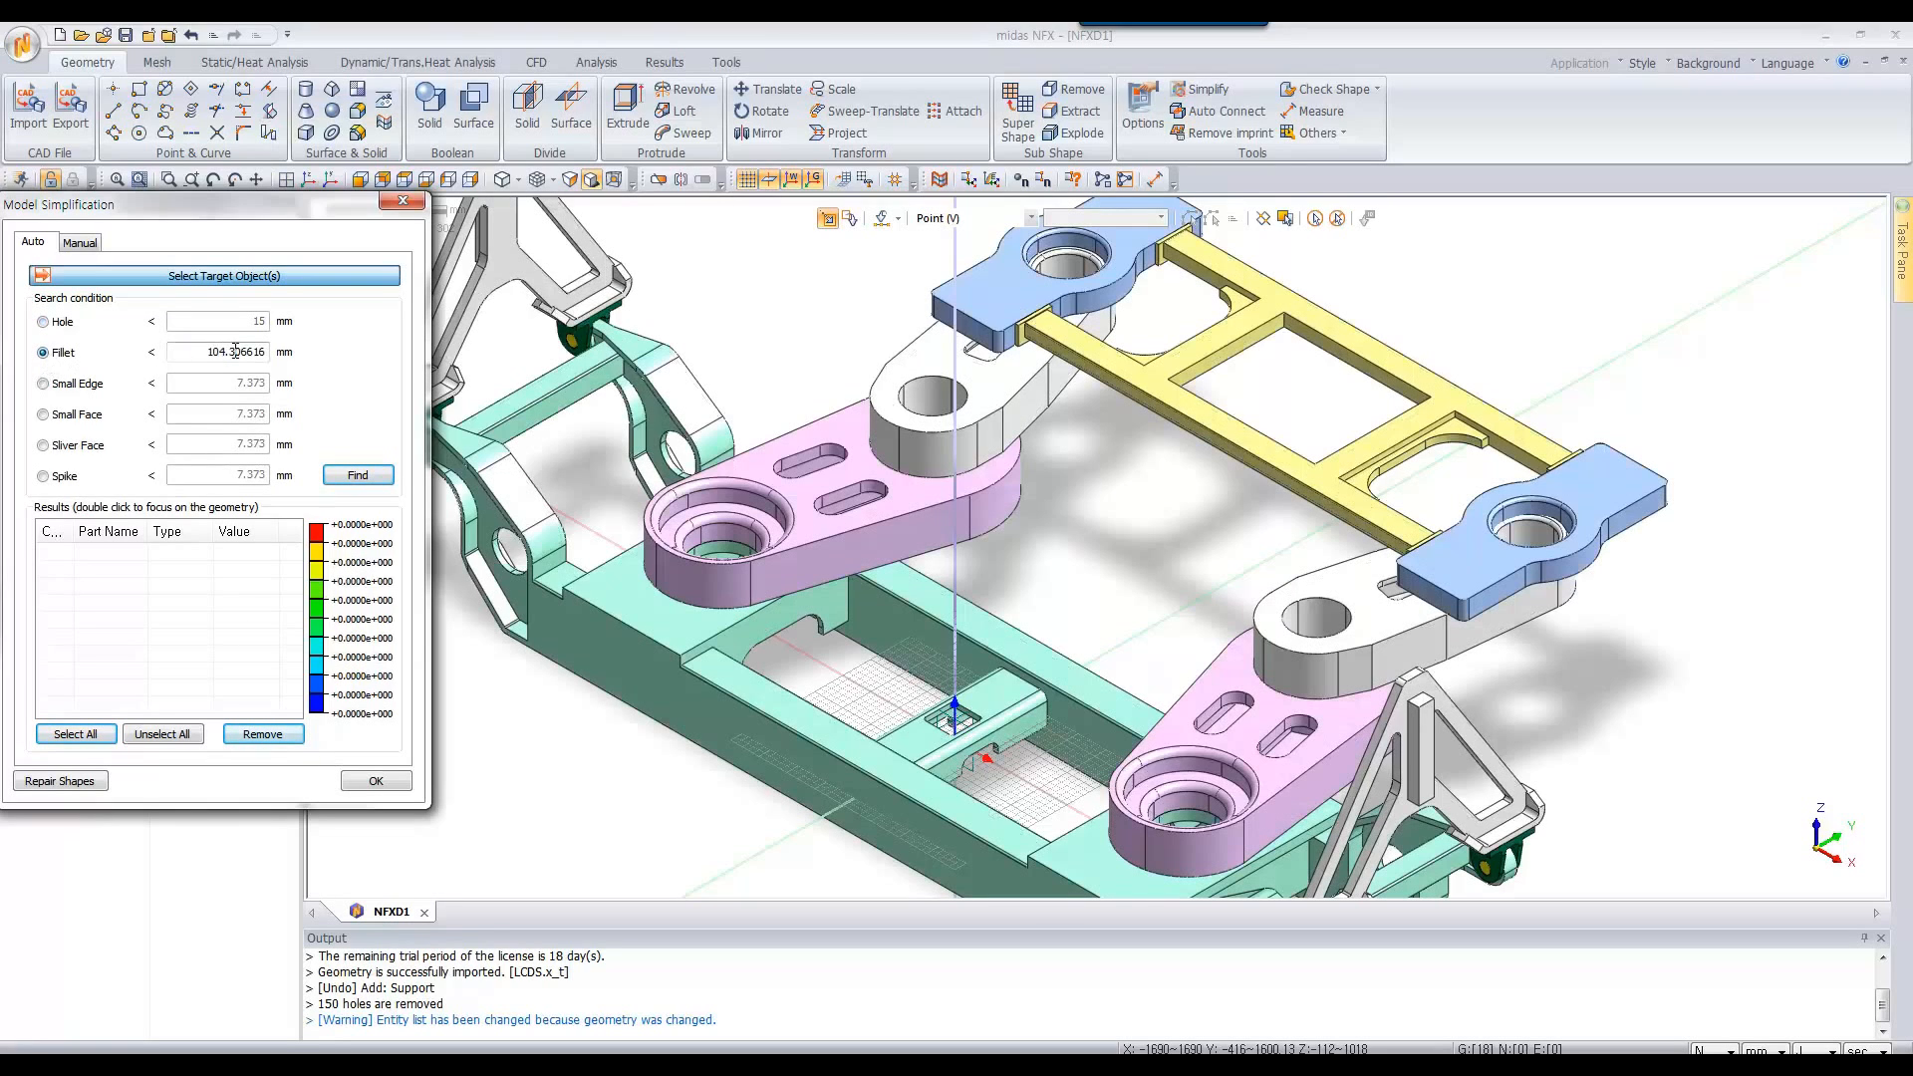
pyautogui.moveTo(258, 352); pyautogui.dragTo(292, 360)
pyautogui.write('25')
pyautogui.click(345, 468)
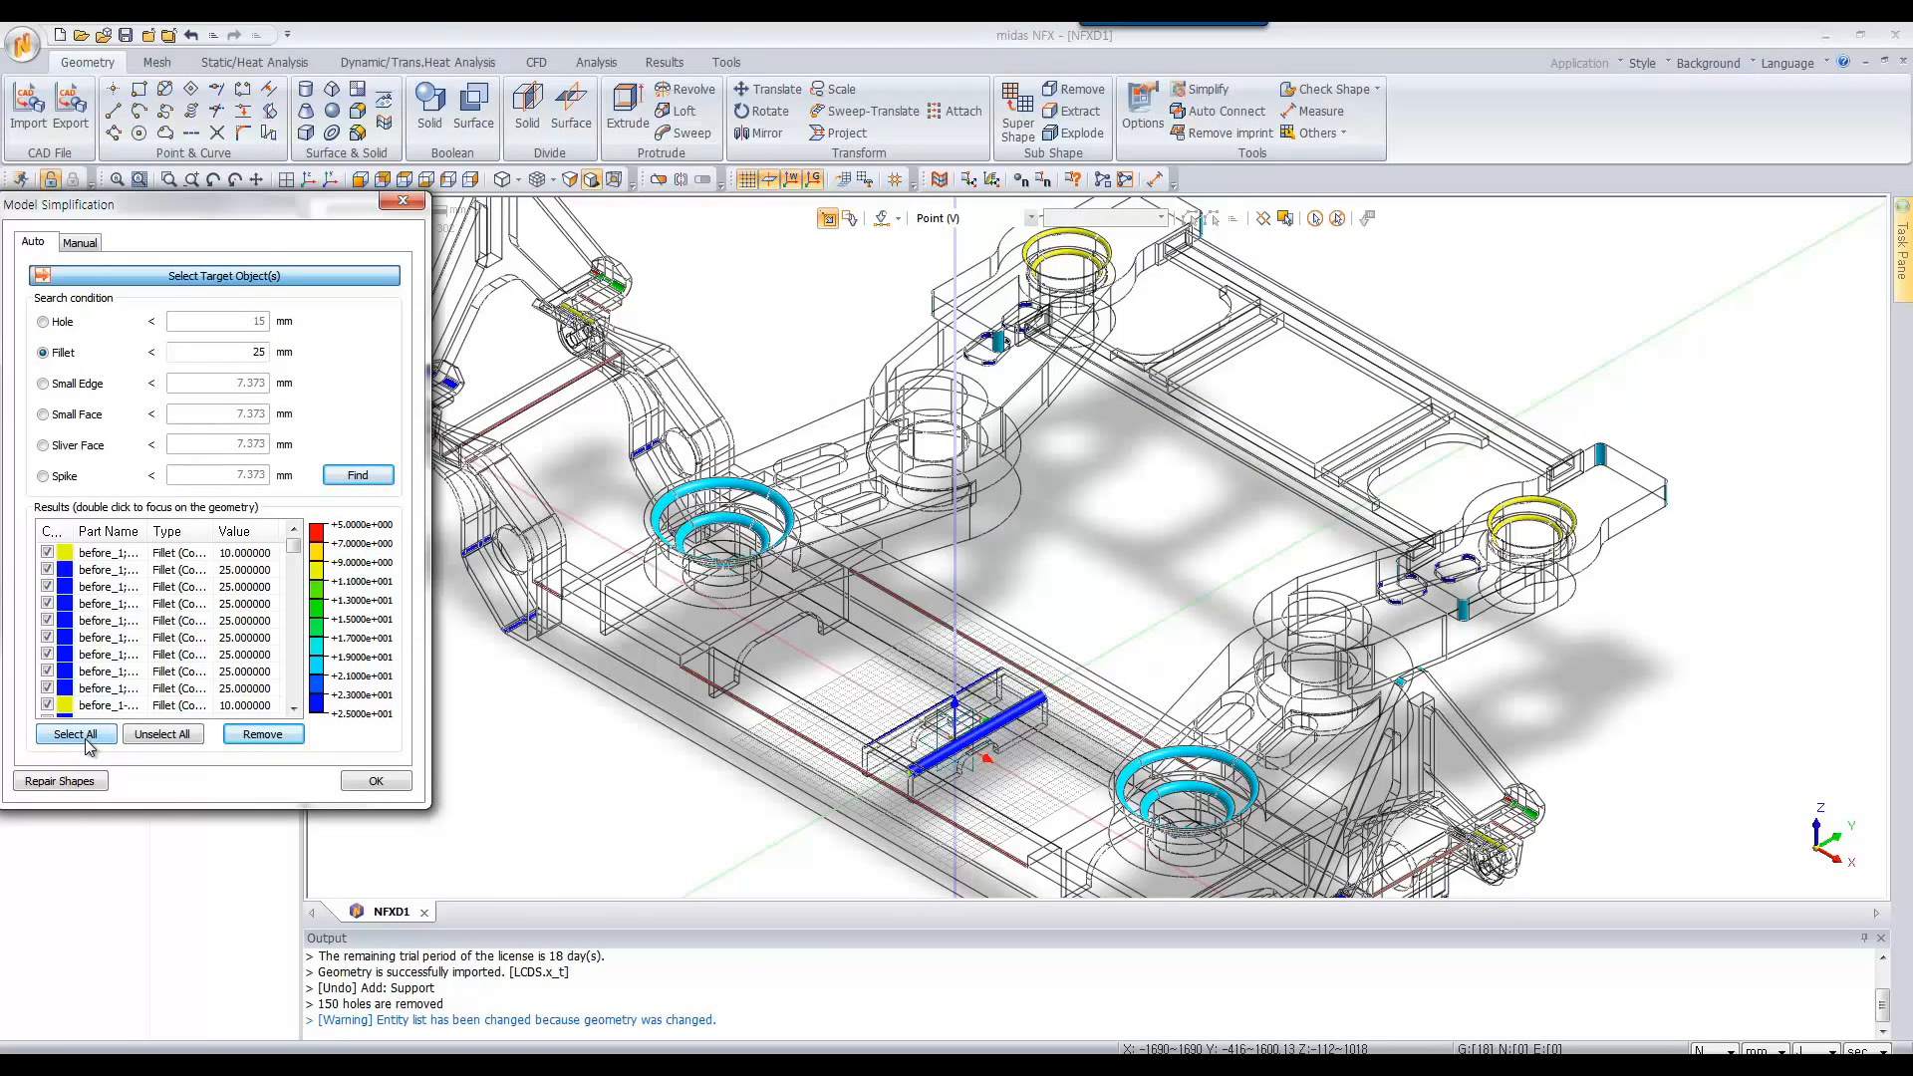
pyautogui.click(276, 736)
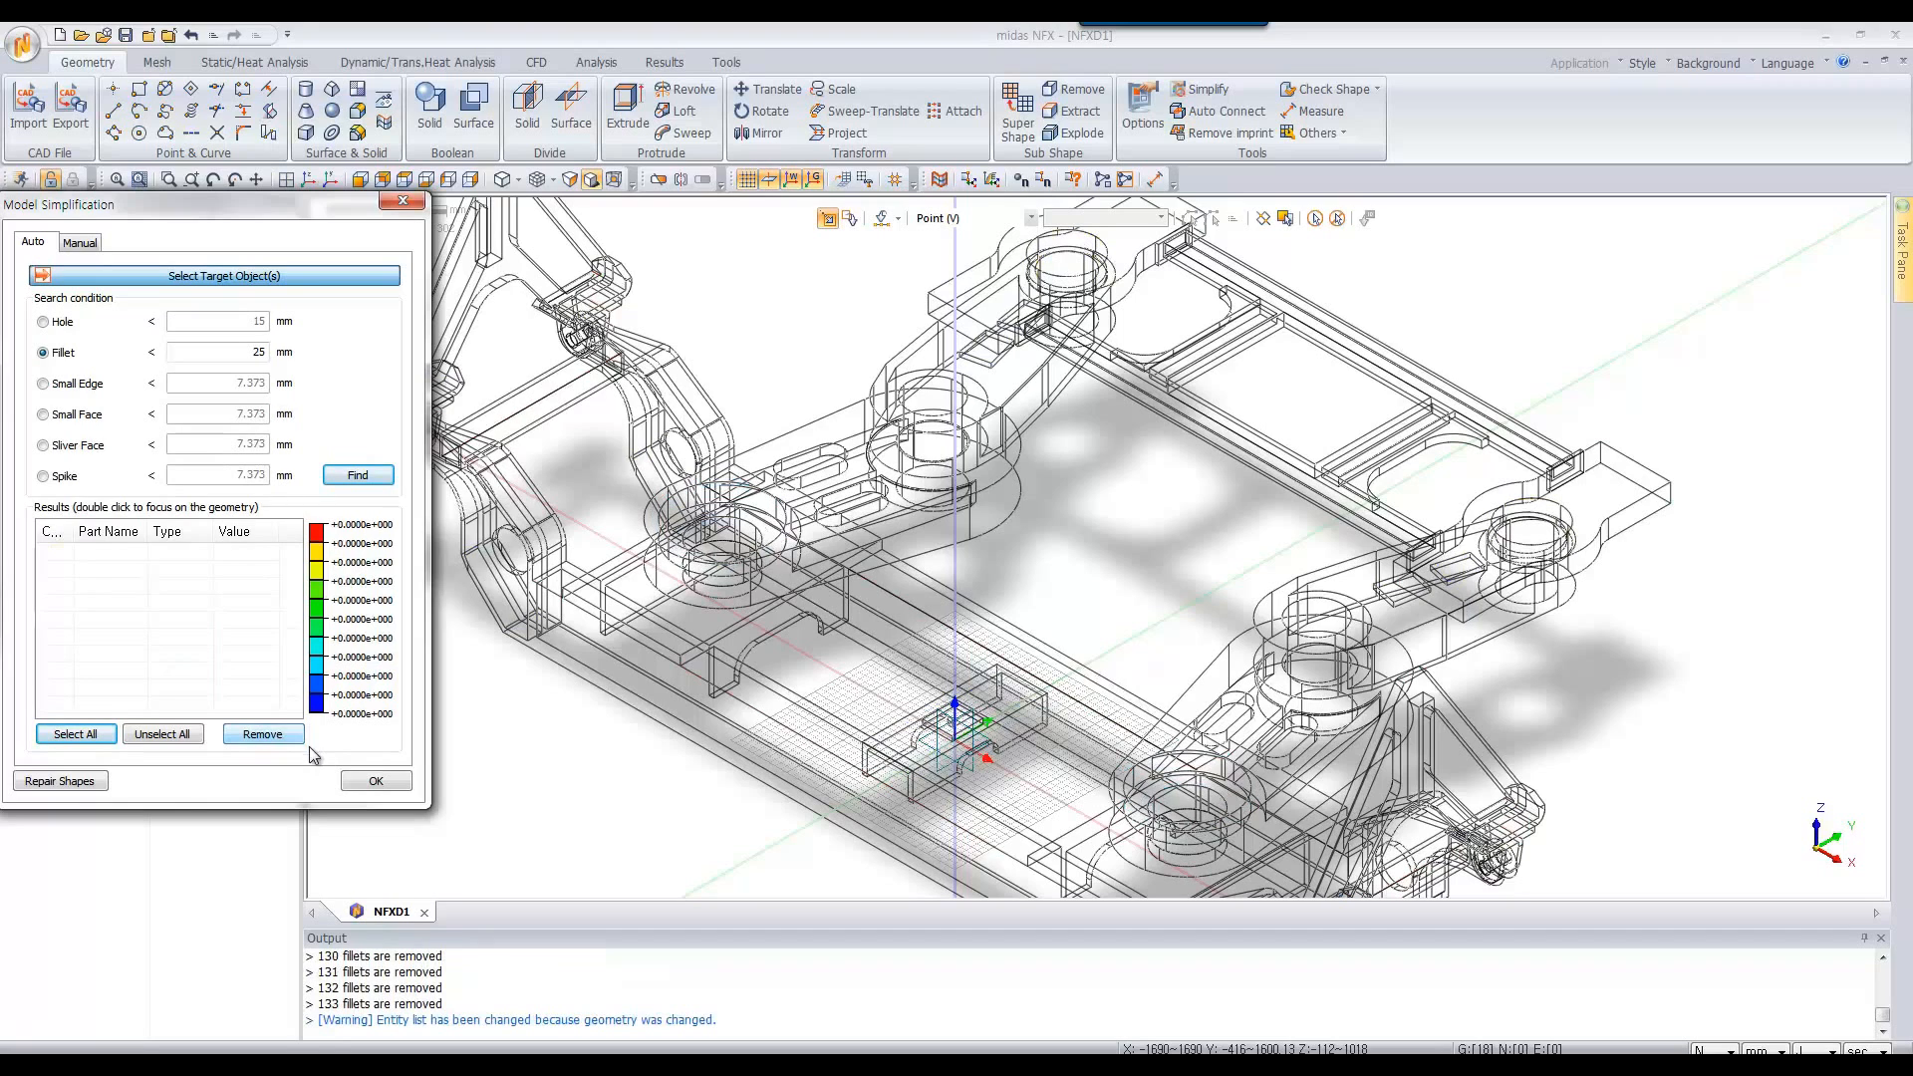
pyautogui.click(375, 781)
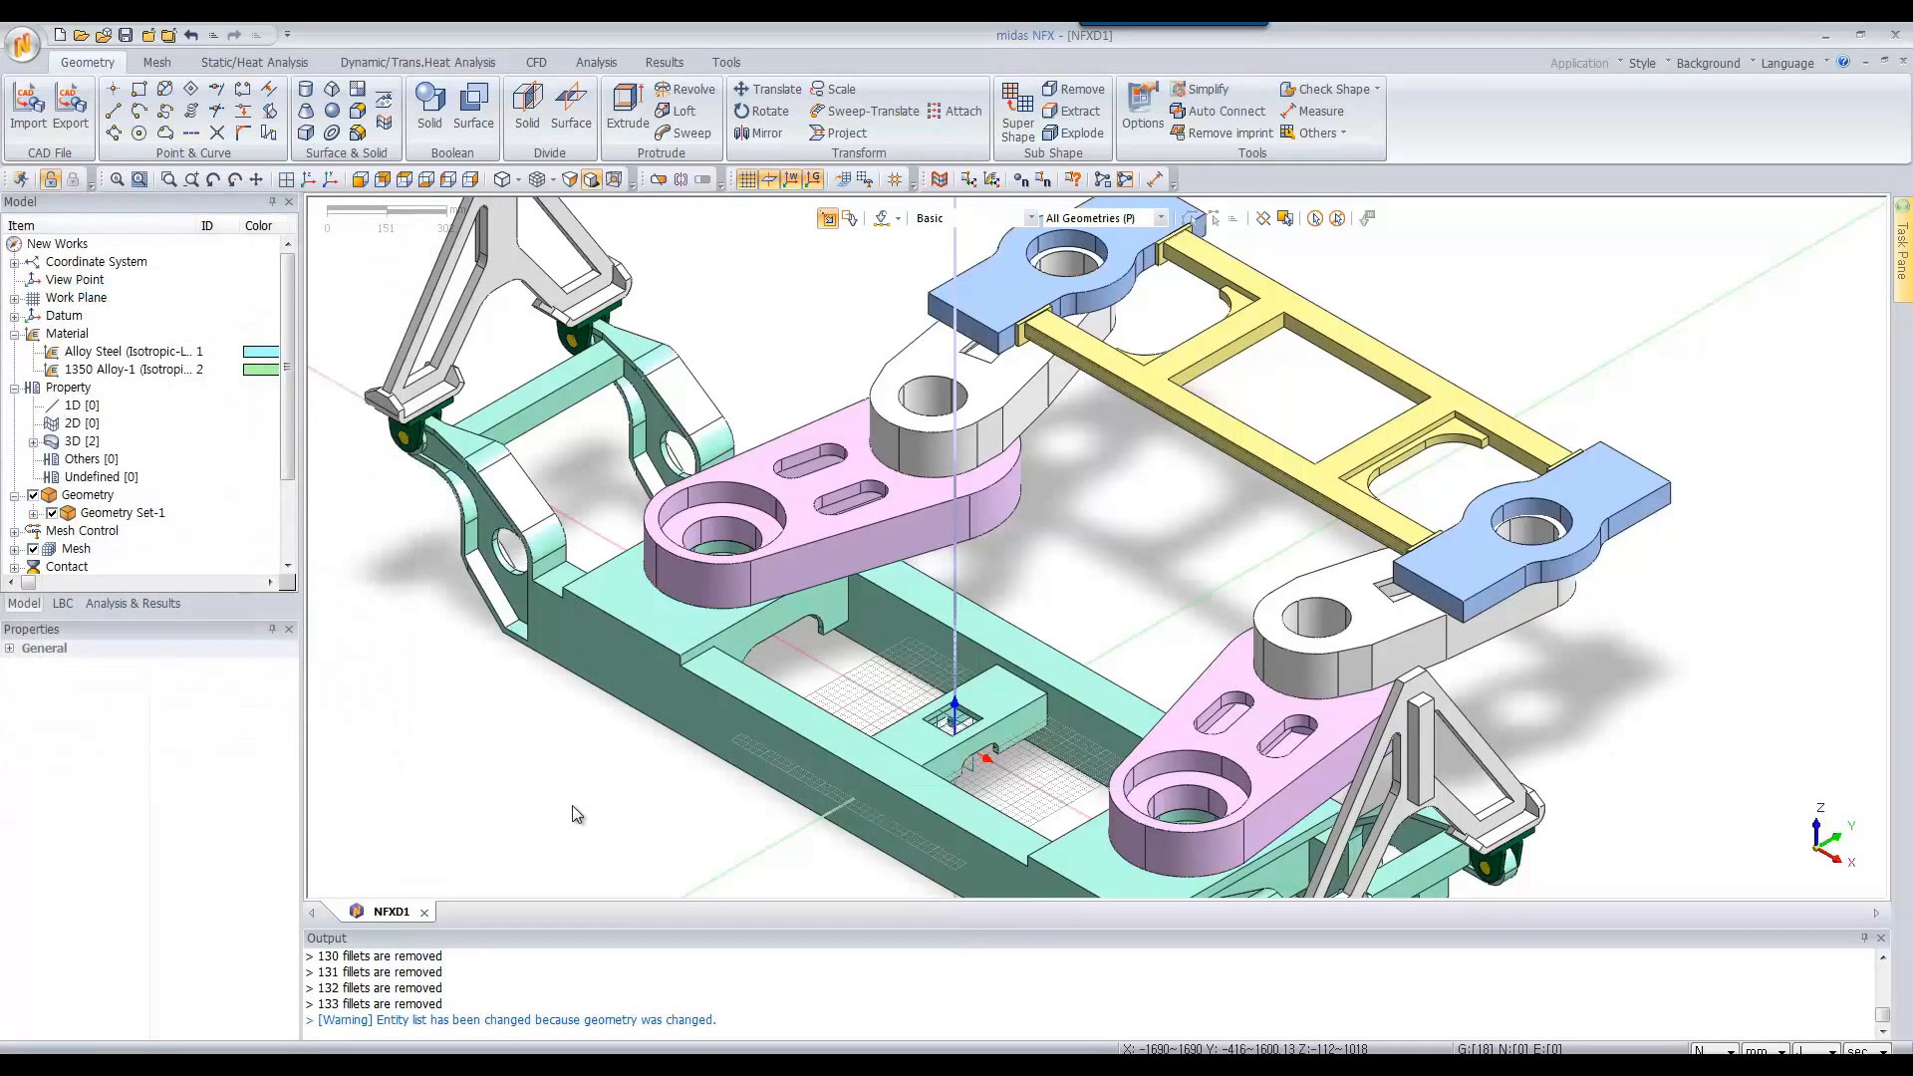
# Apply a Fixed face constraint to three faces in Boundary Set-1, including the vertical web faces of both triangular end brackets
pyautogui.click(997, 279)
pyautogui.scroll(-4, 1042, 463)
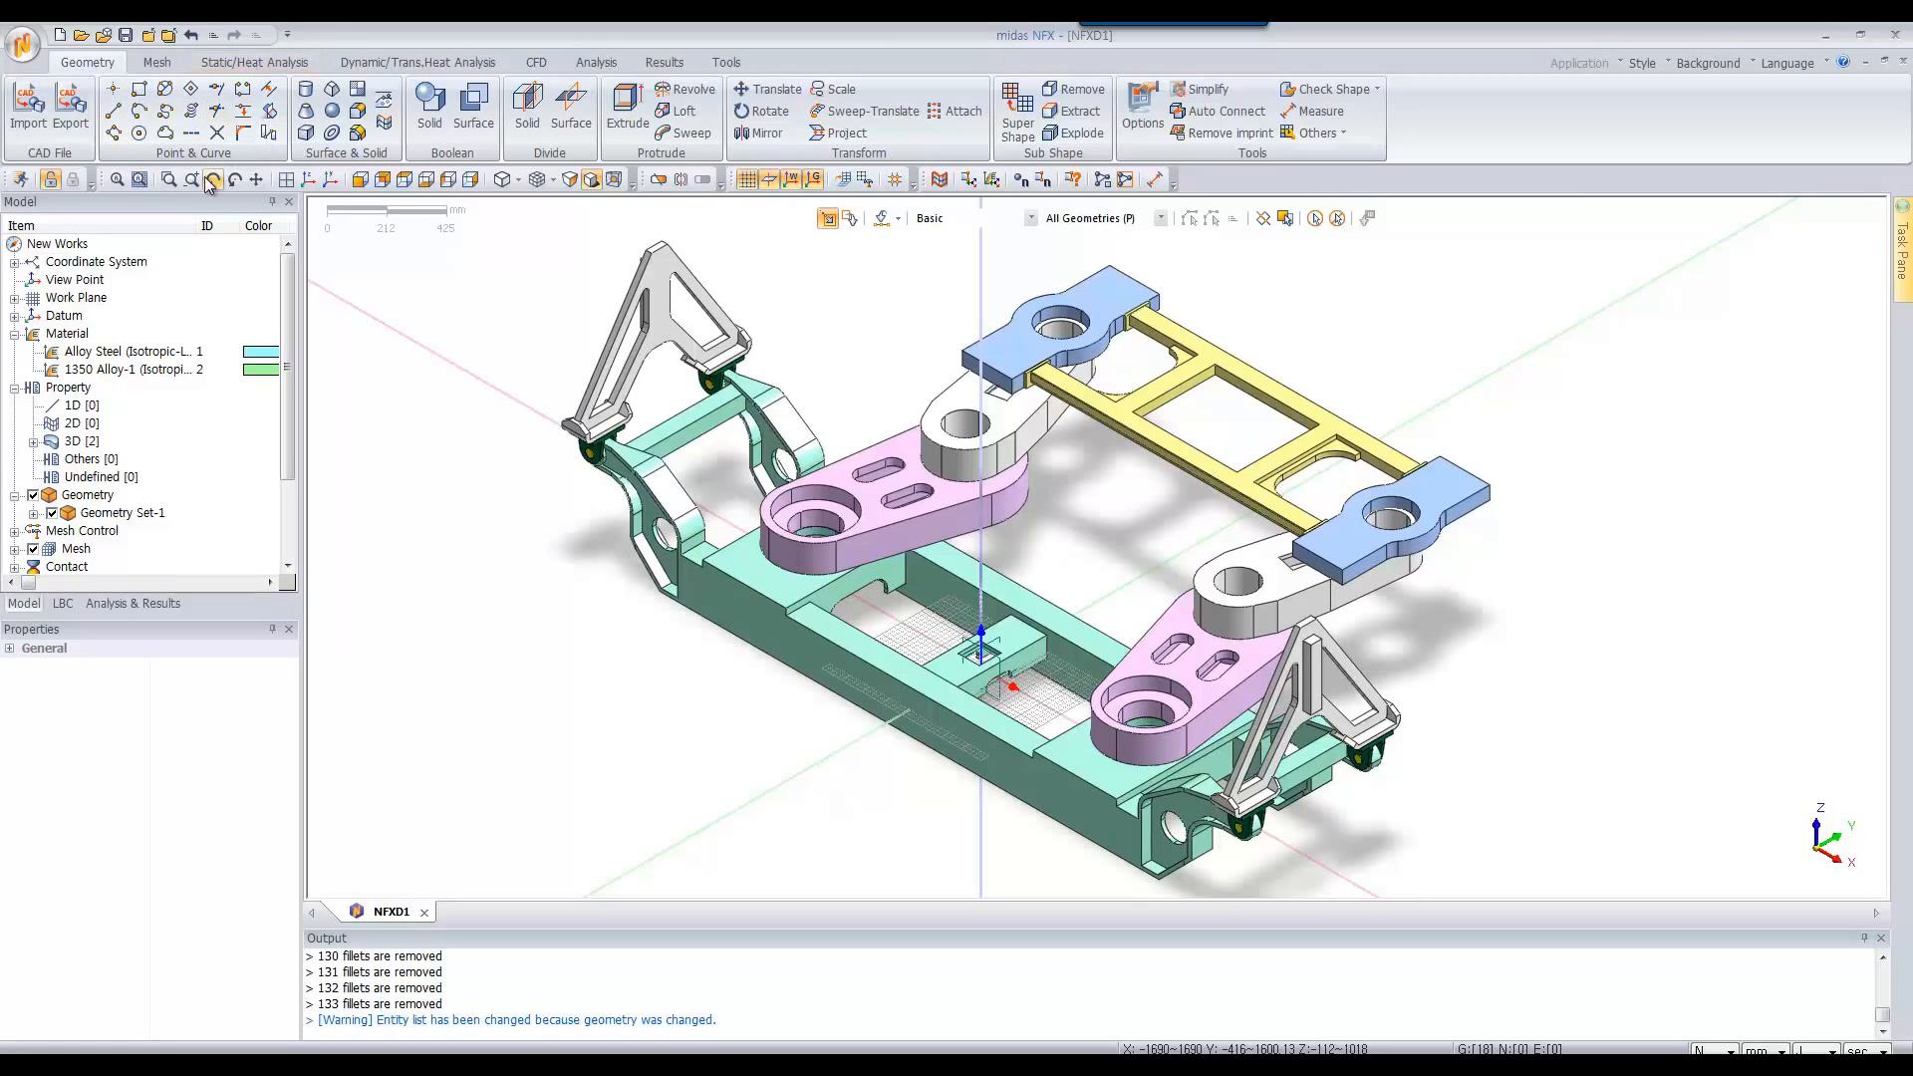
pyautogui.click(212, 68)
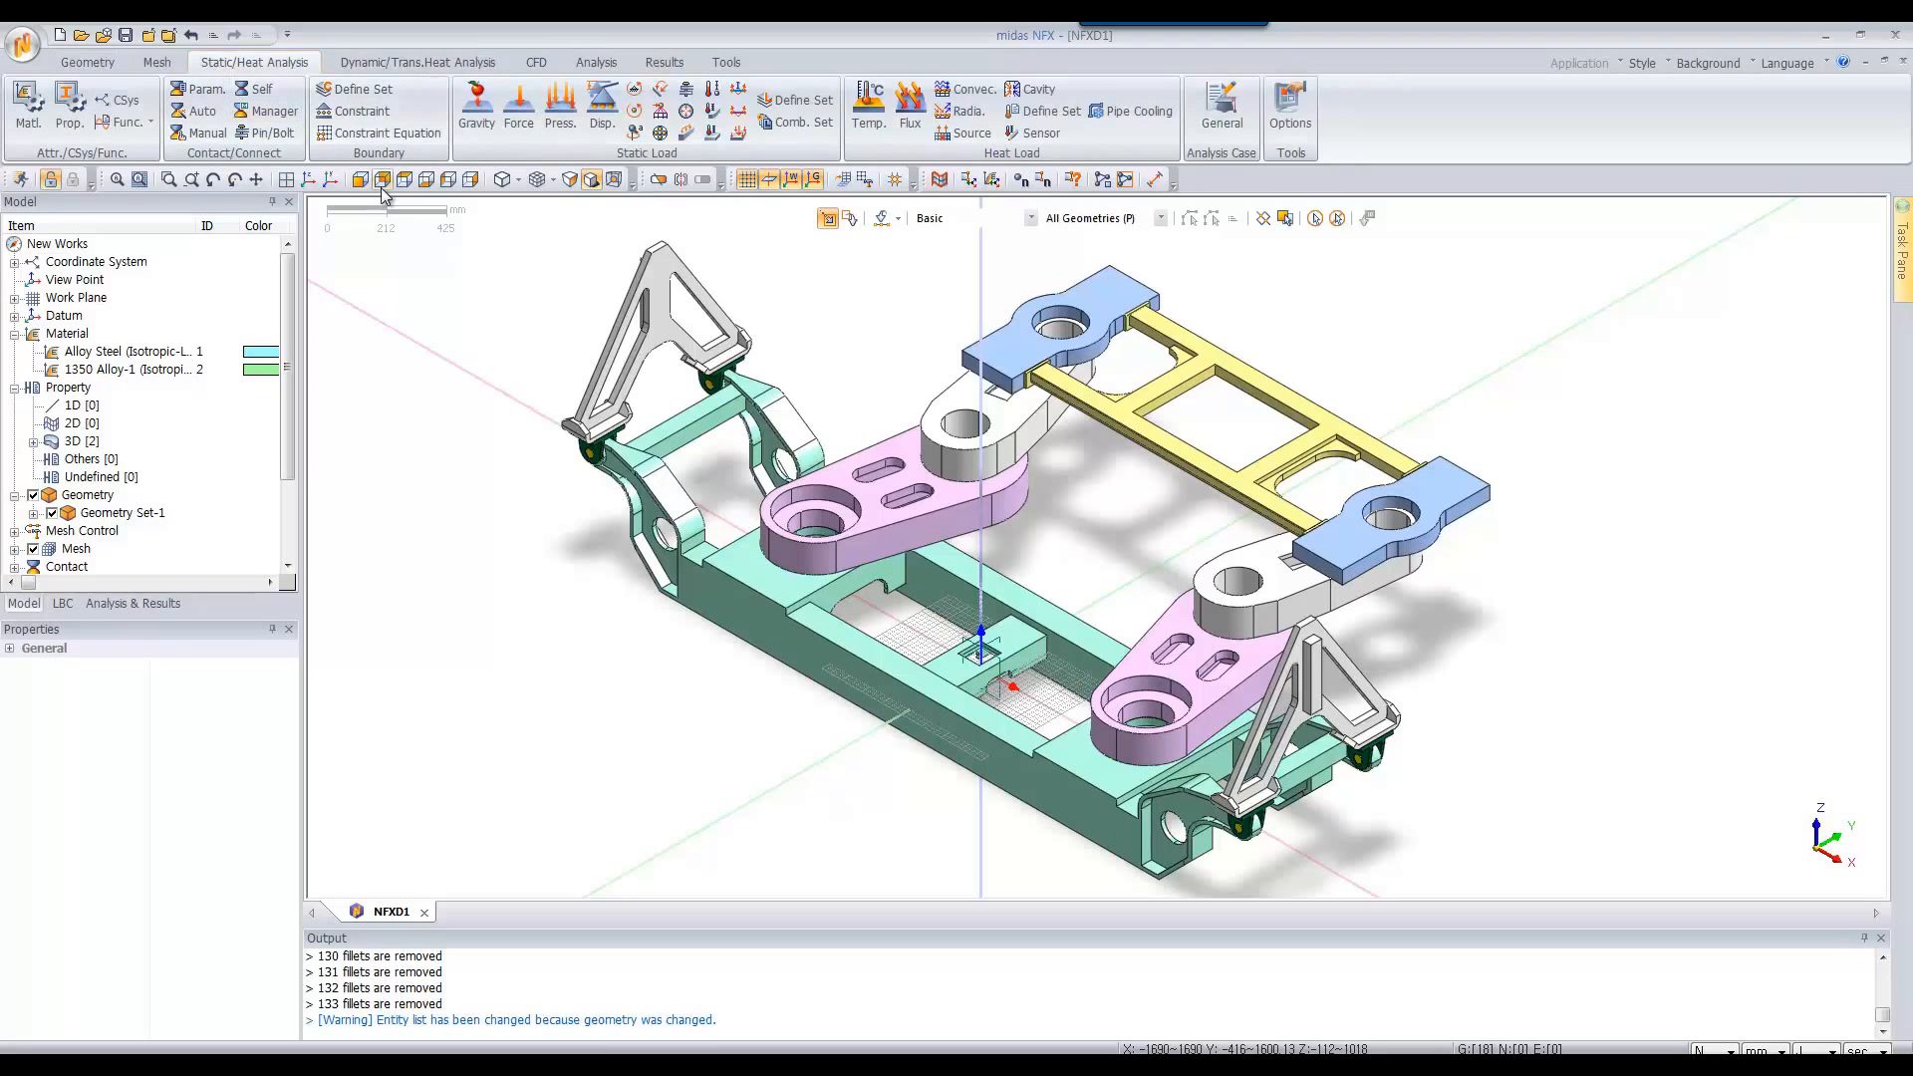
pyautogui.click(369, 116)
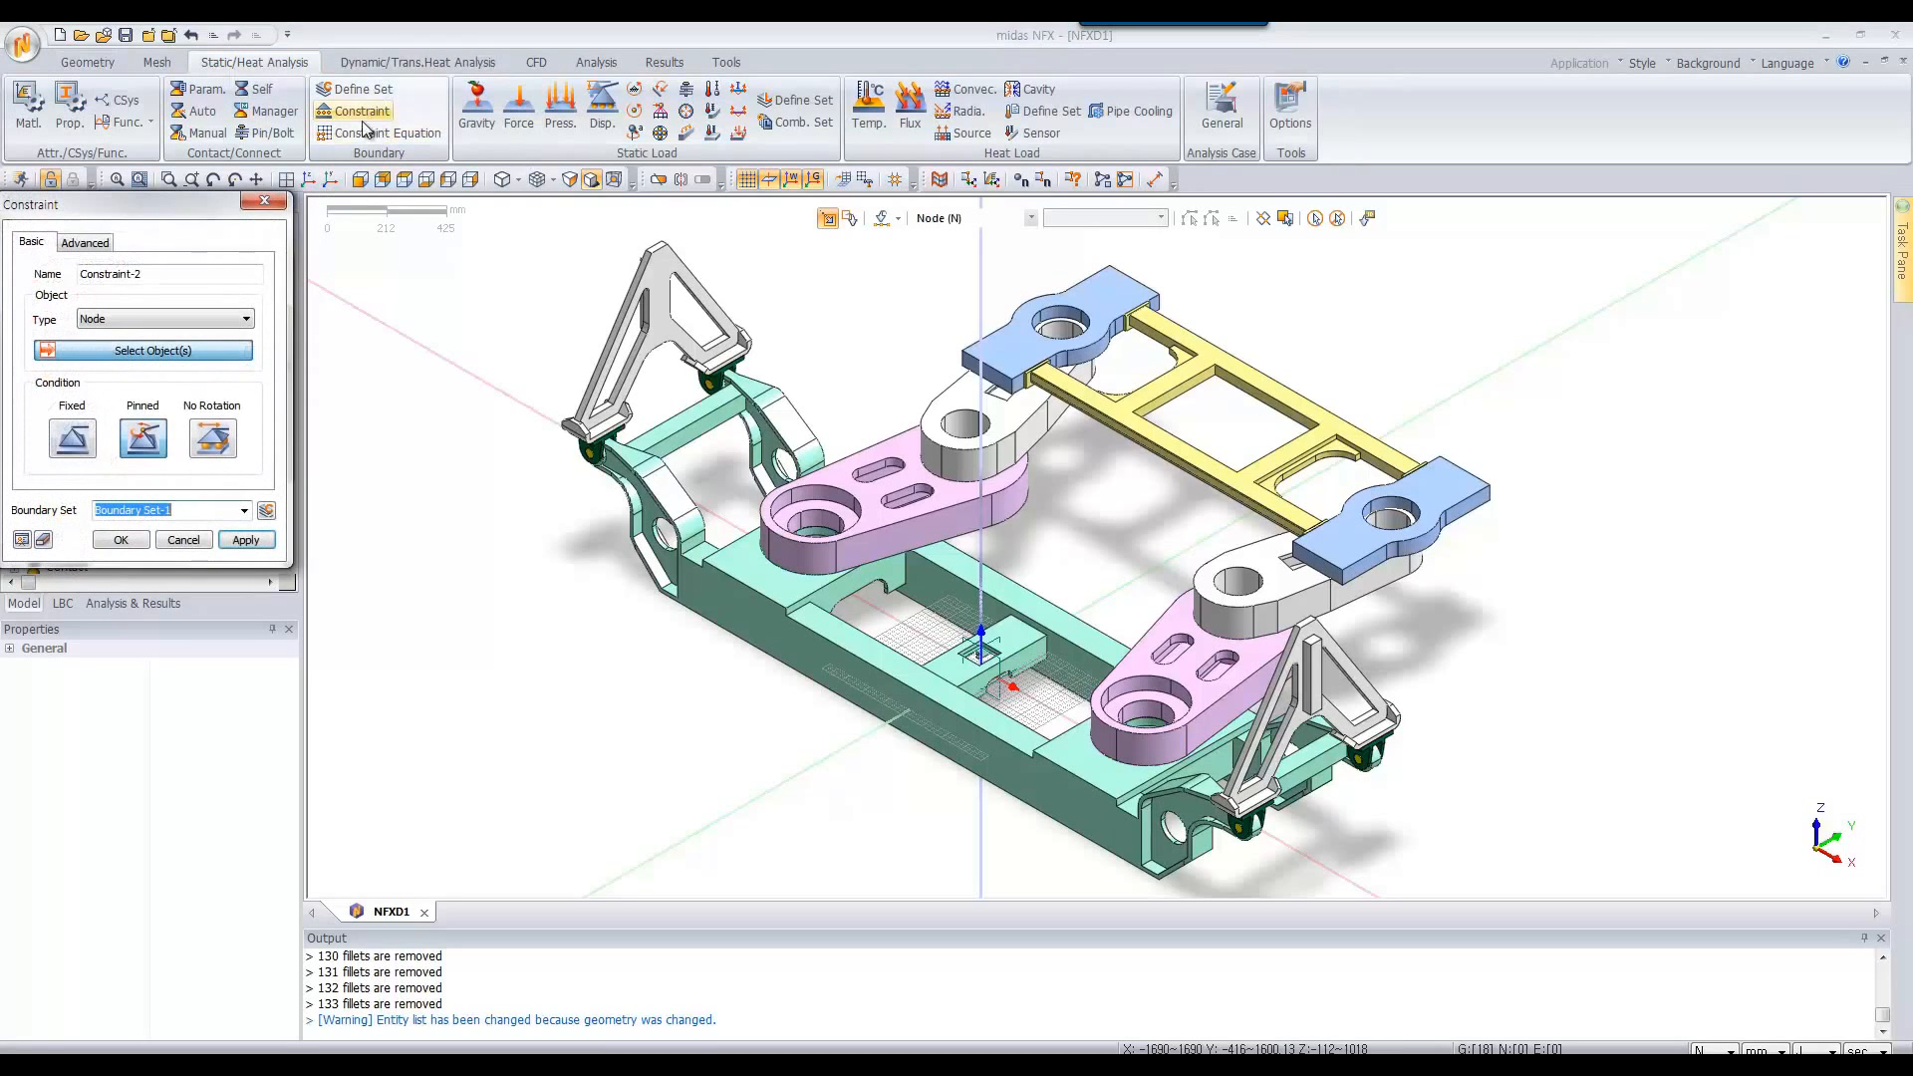
pyautogui.moveTo(197, 217); pyautogui.dragTo(468, 377)
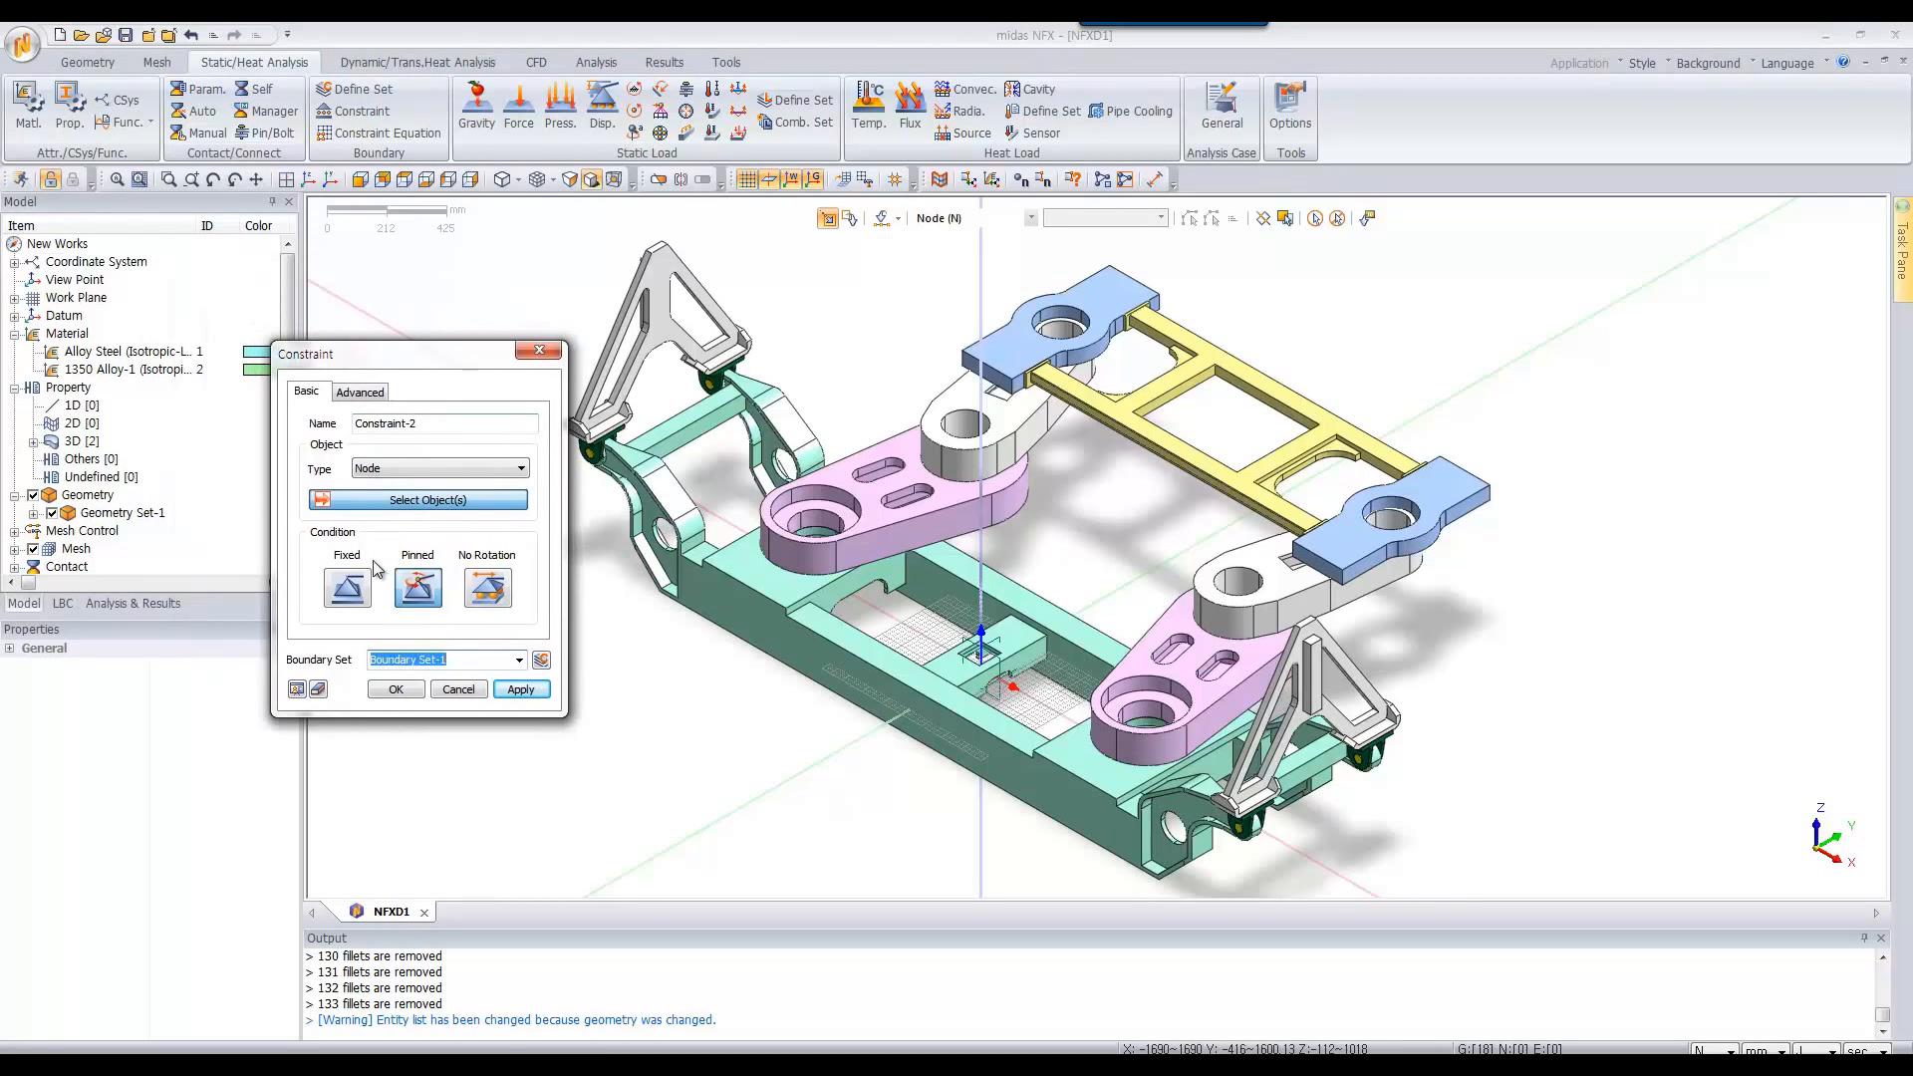
pyautogui.click(388, 461)
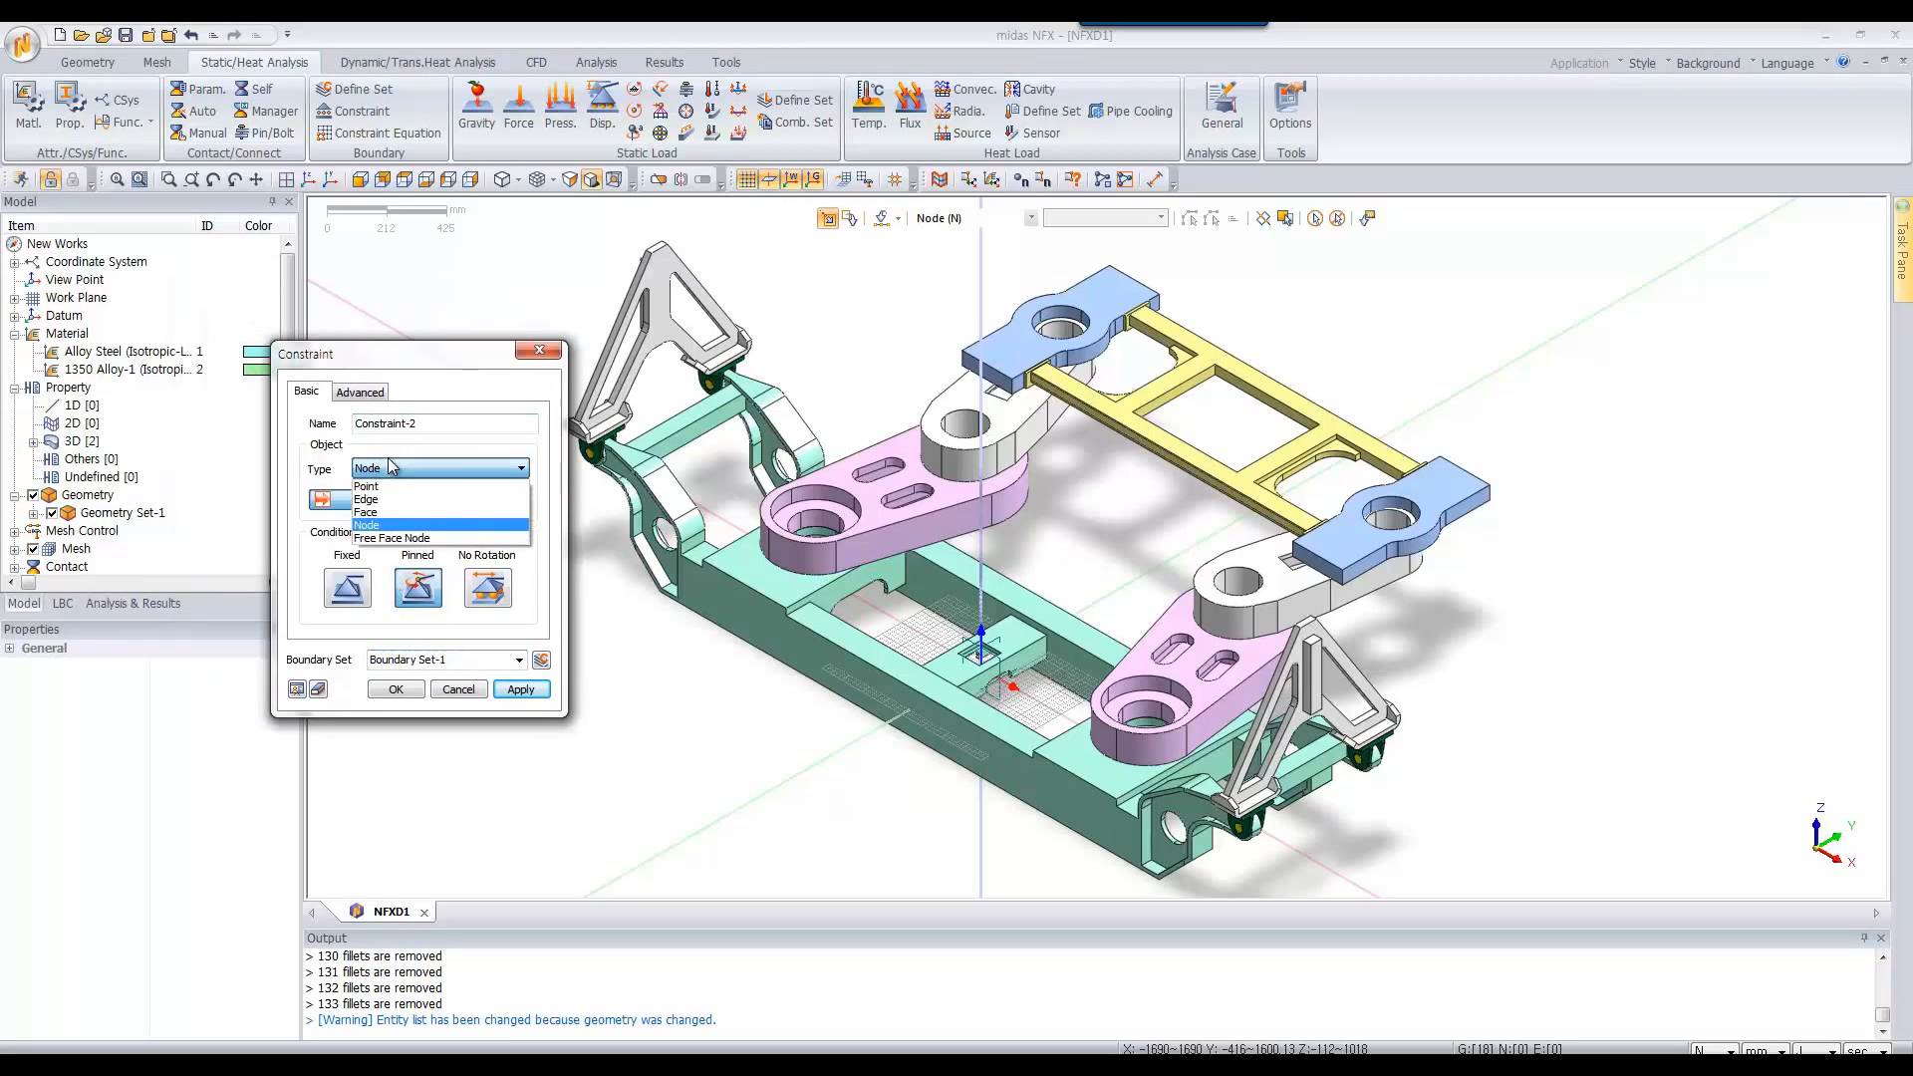
pyautogui.click(387, 511)
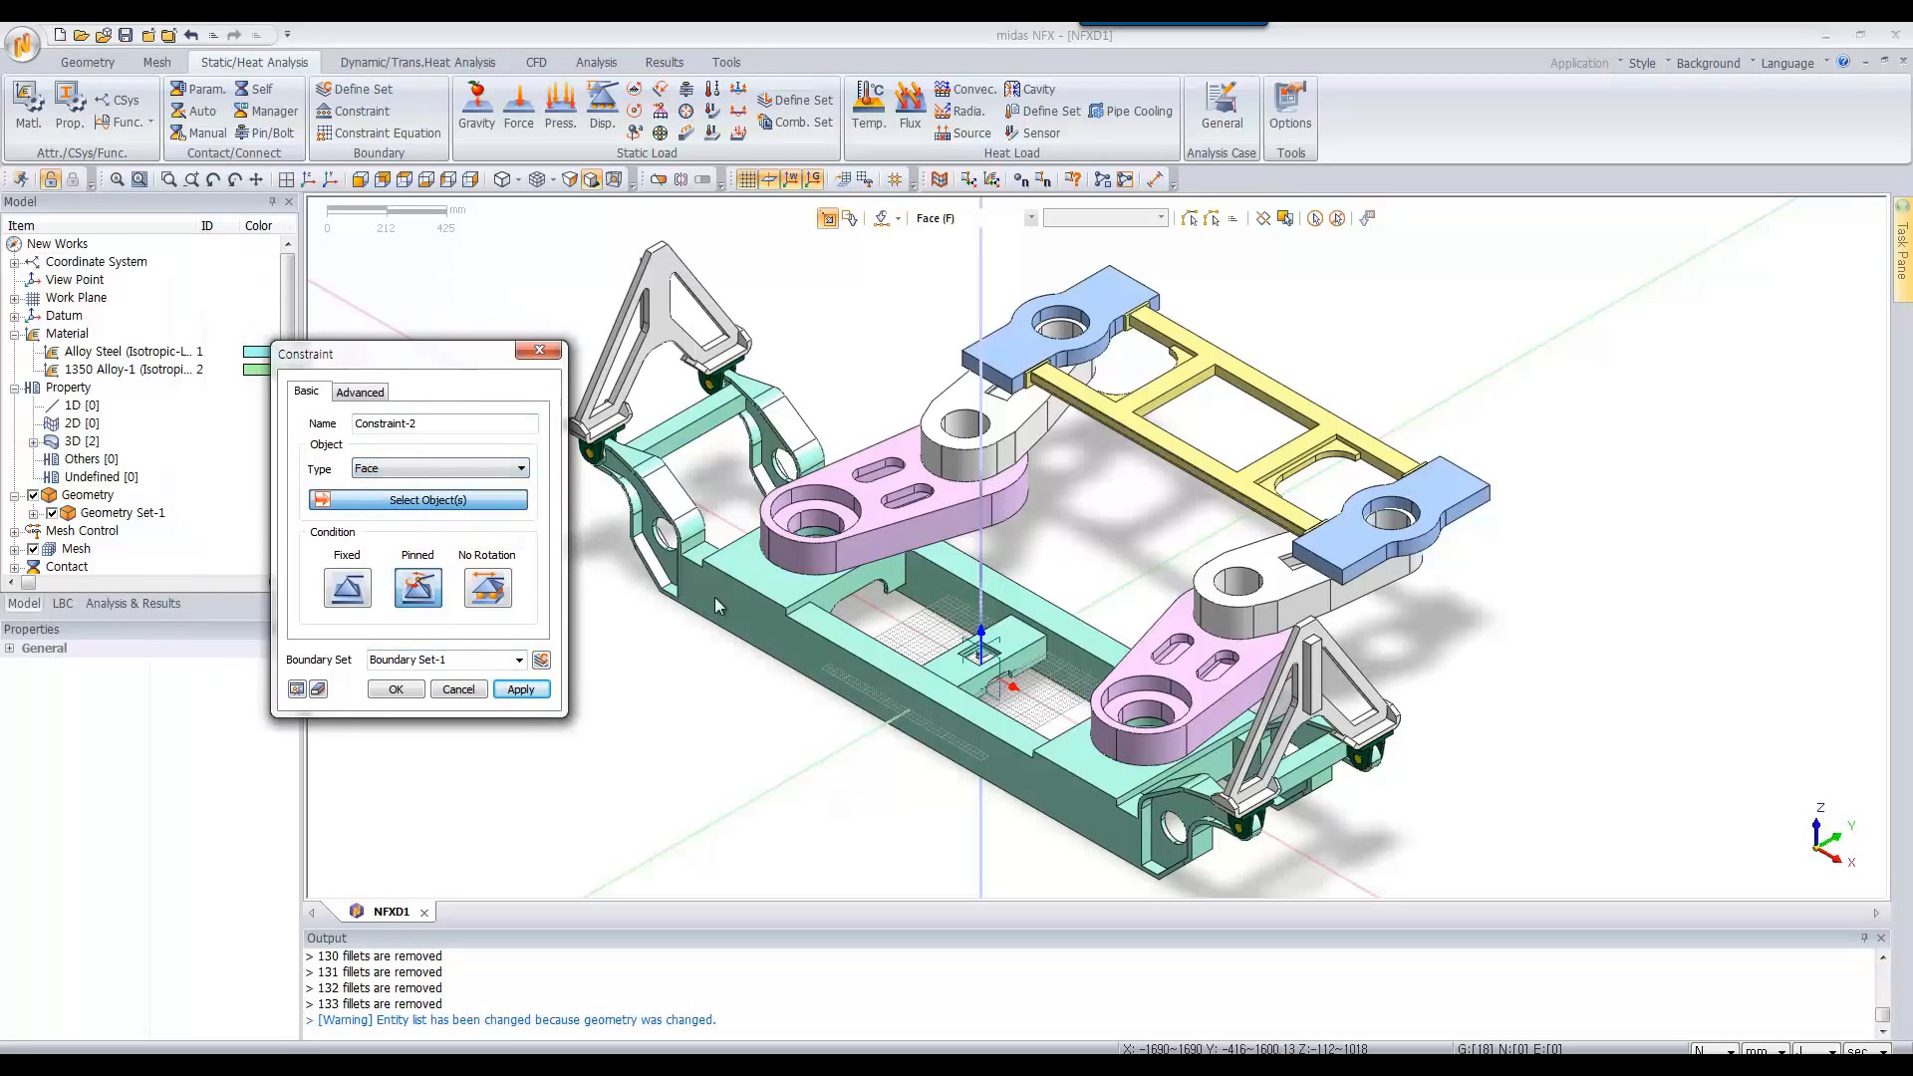
pyautogui.click(1316, 685)
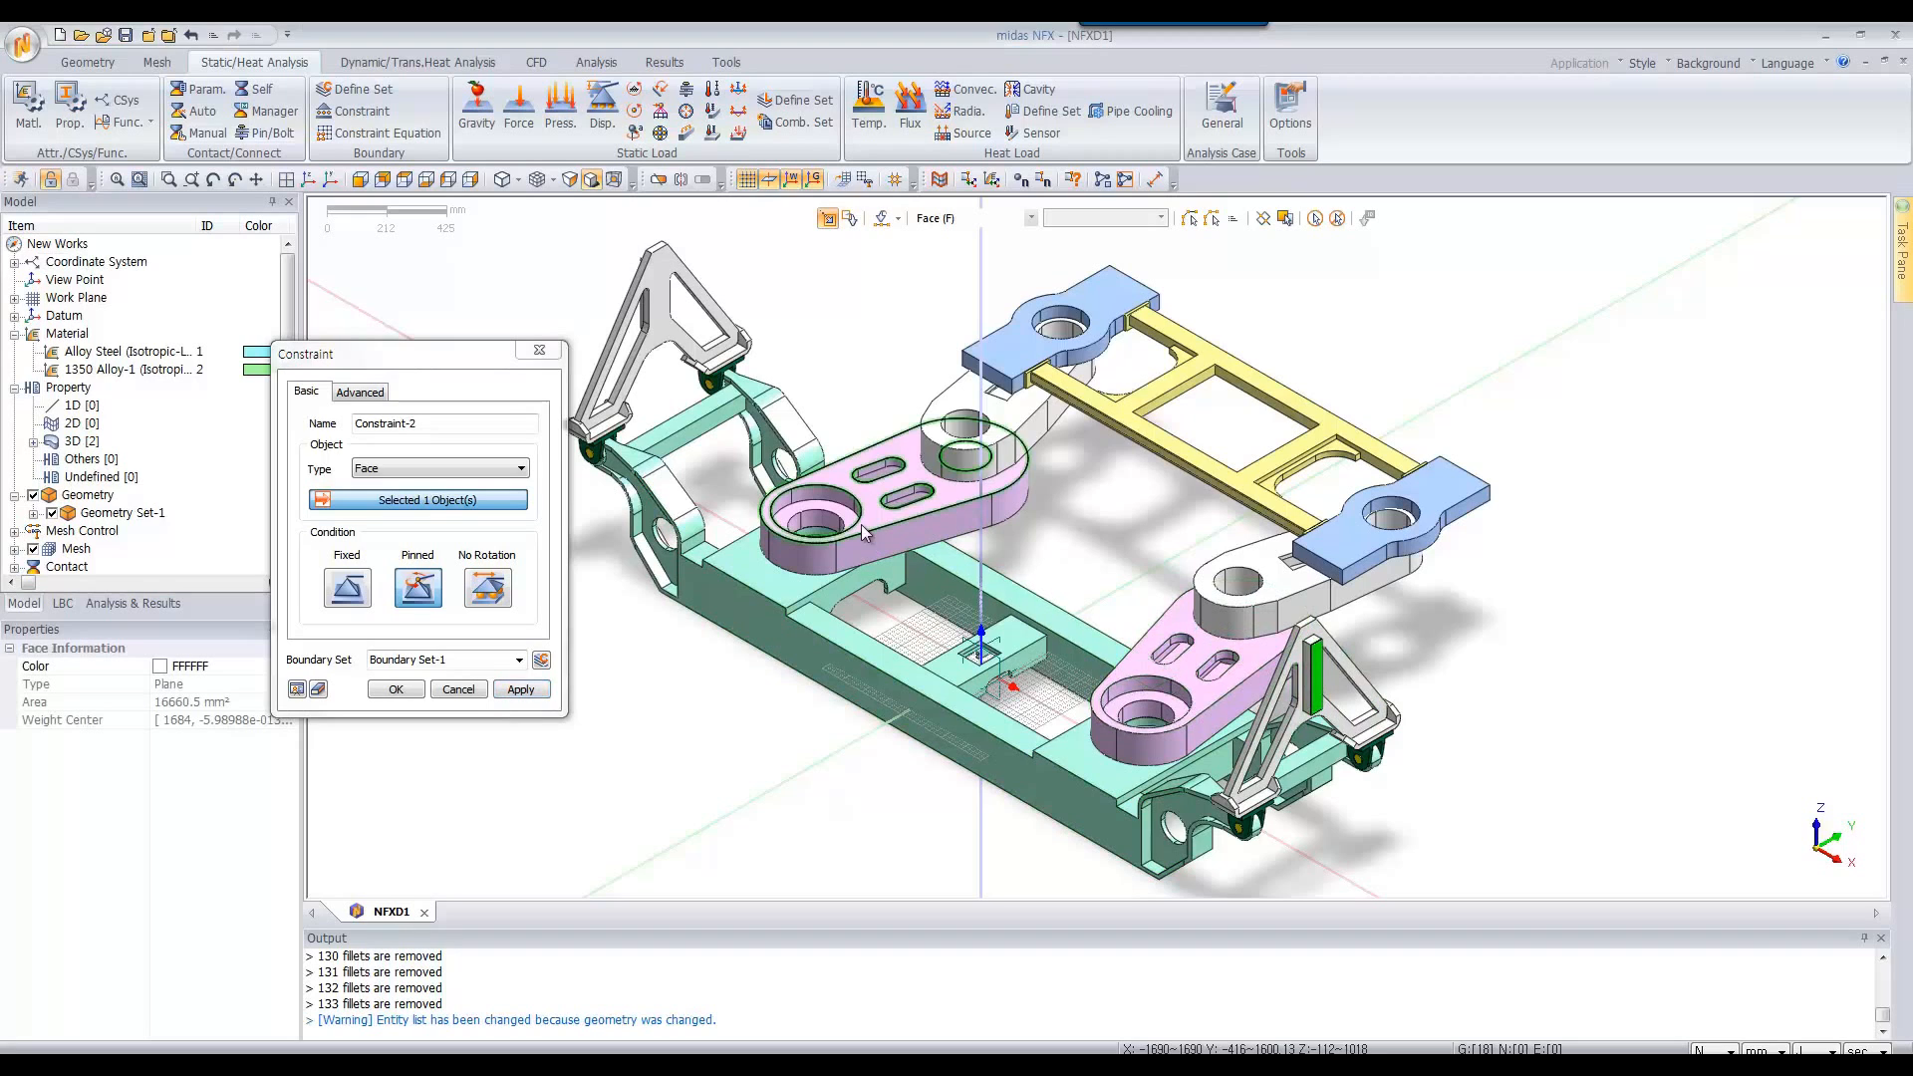
pyautogui.click(212, 179)
pyautogui.moveTo(640, 594); pyautogui.dragTo(923, 564)
pyautogui.click(922, 562)
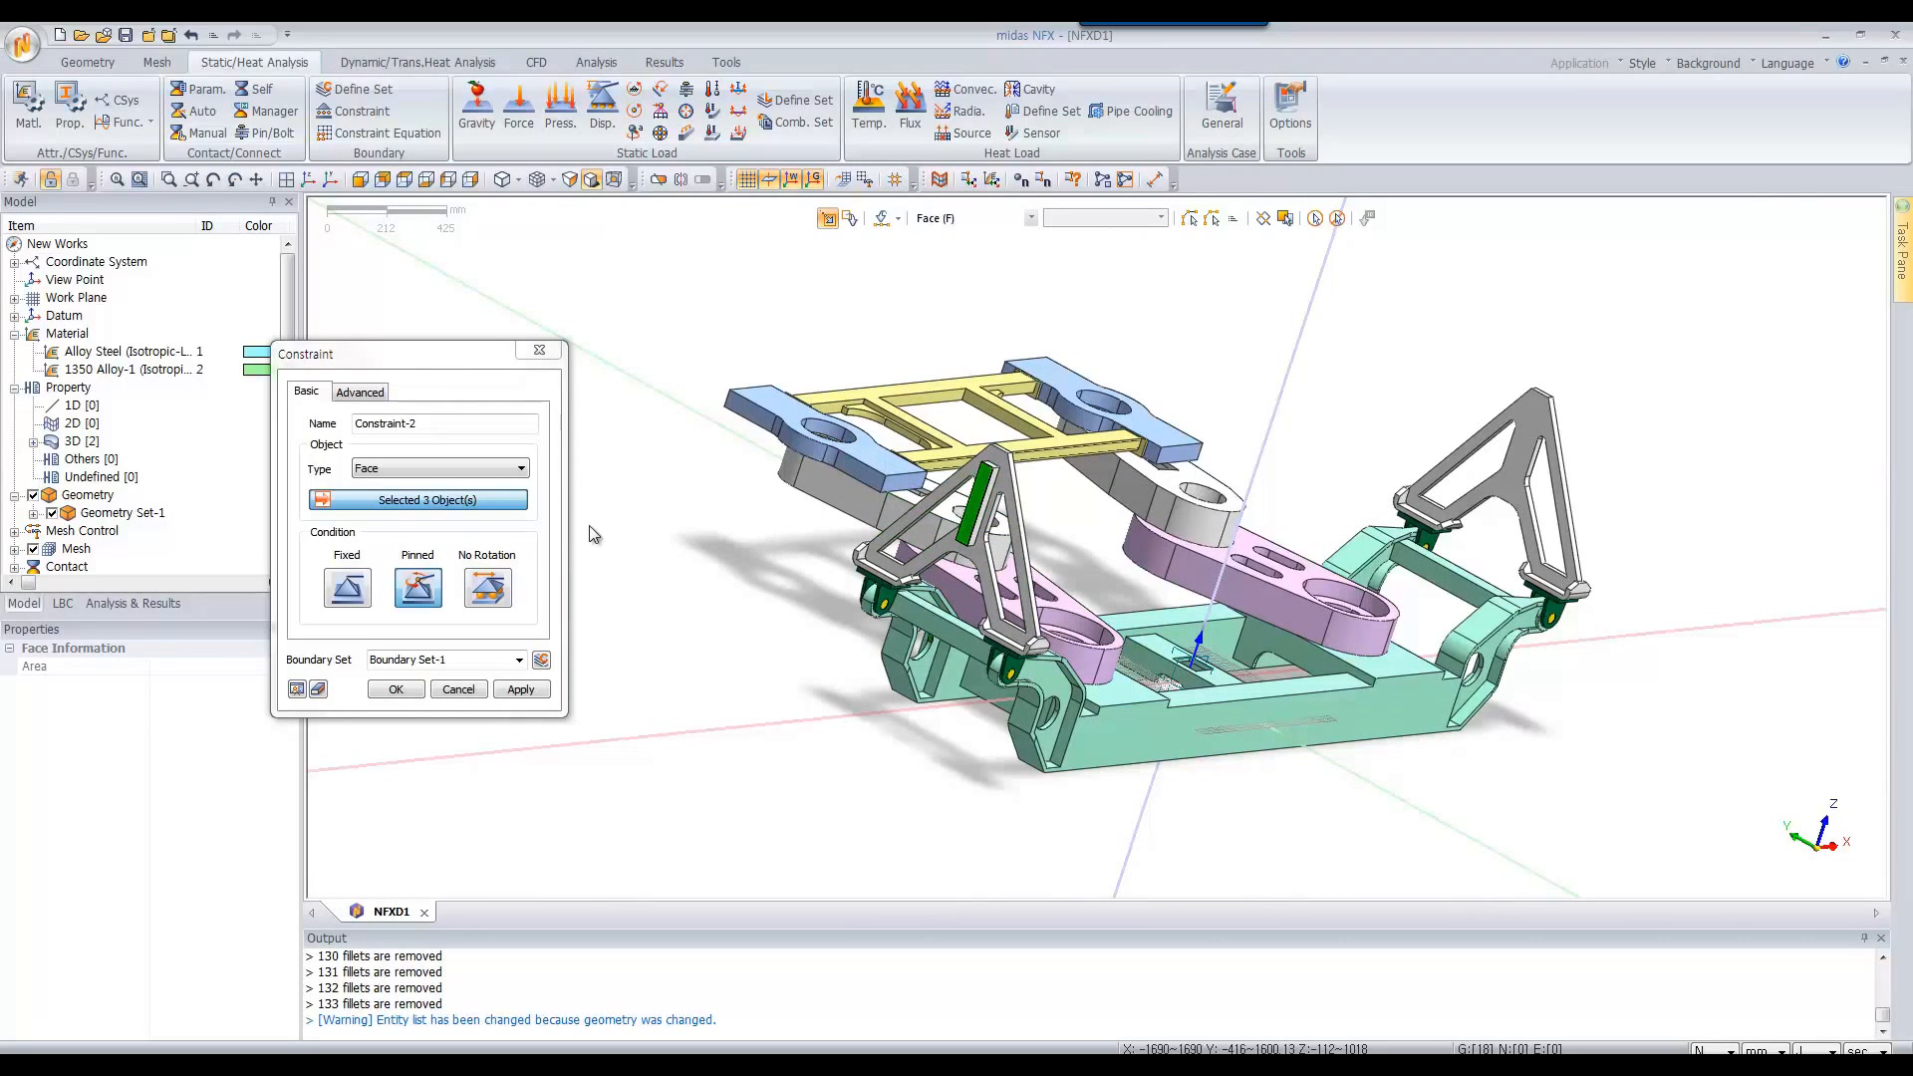
pyautogui.click(349, 588)
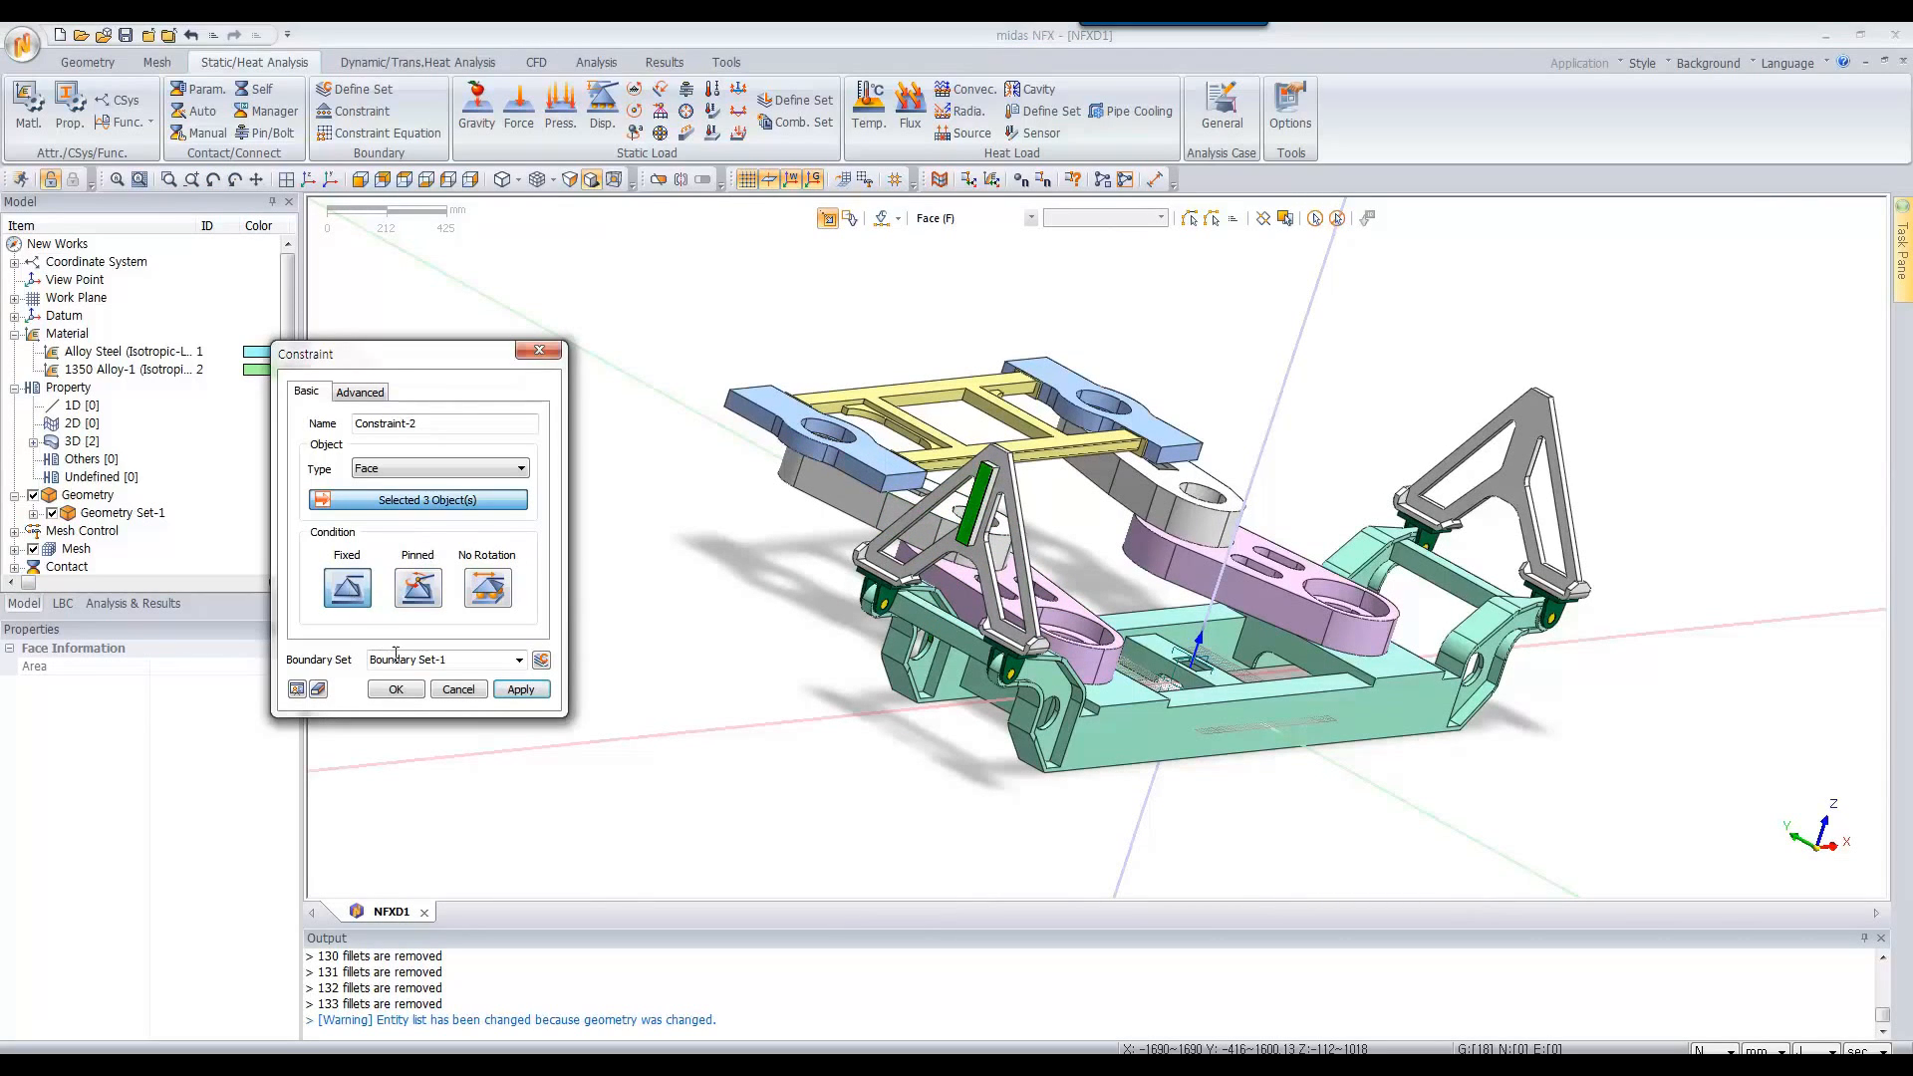
pyautogui.click(396, 689)
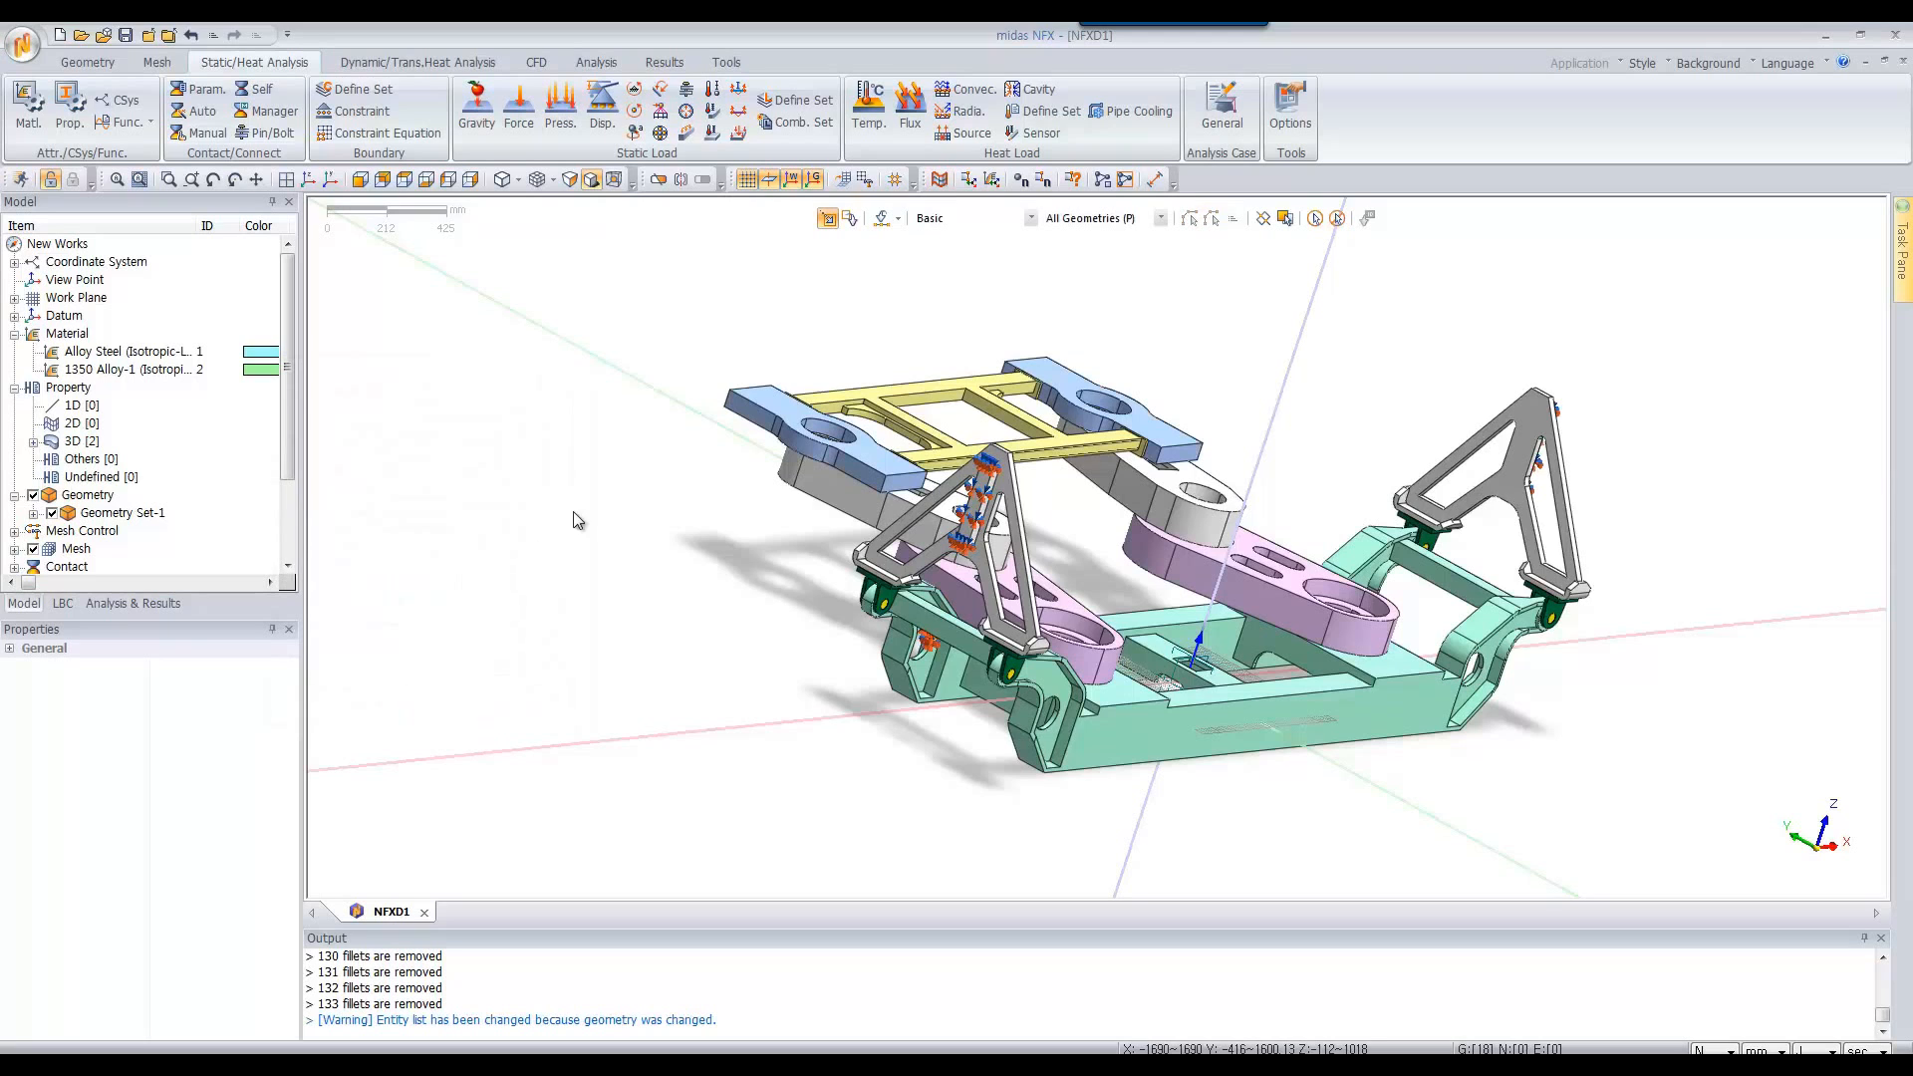
# Apply a total face force of -200 N in Z to the top faces of the two blue plates, in Load Set-1
pyautogui.click(214, 179)
pyautogui.moveTo(720, 334); pyautogui.dragTo(685, 369)
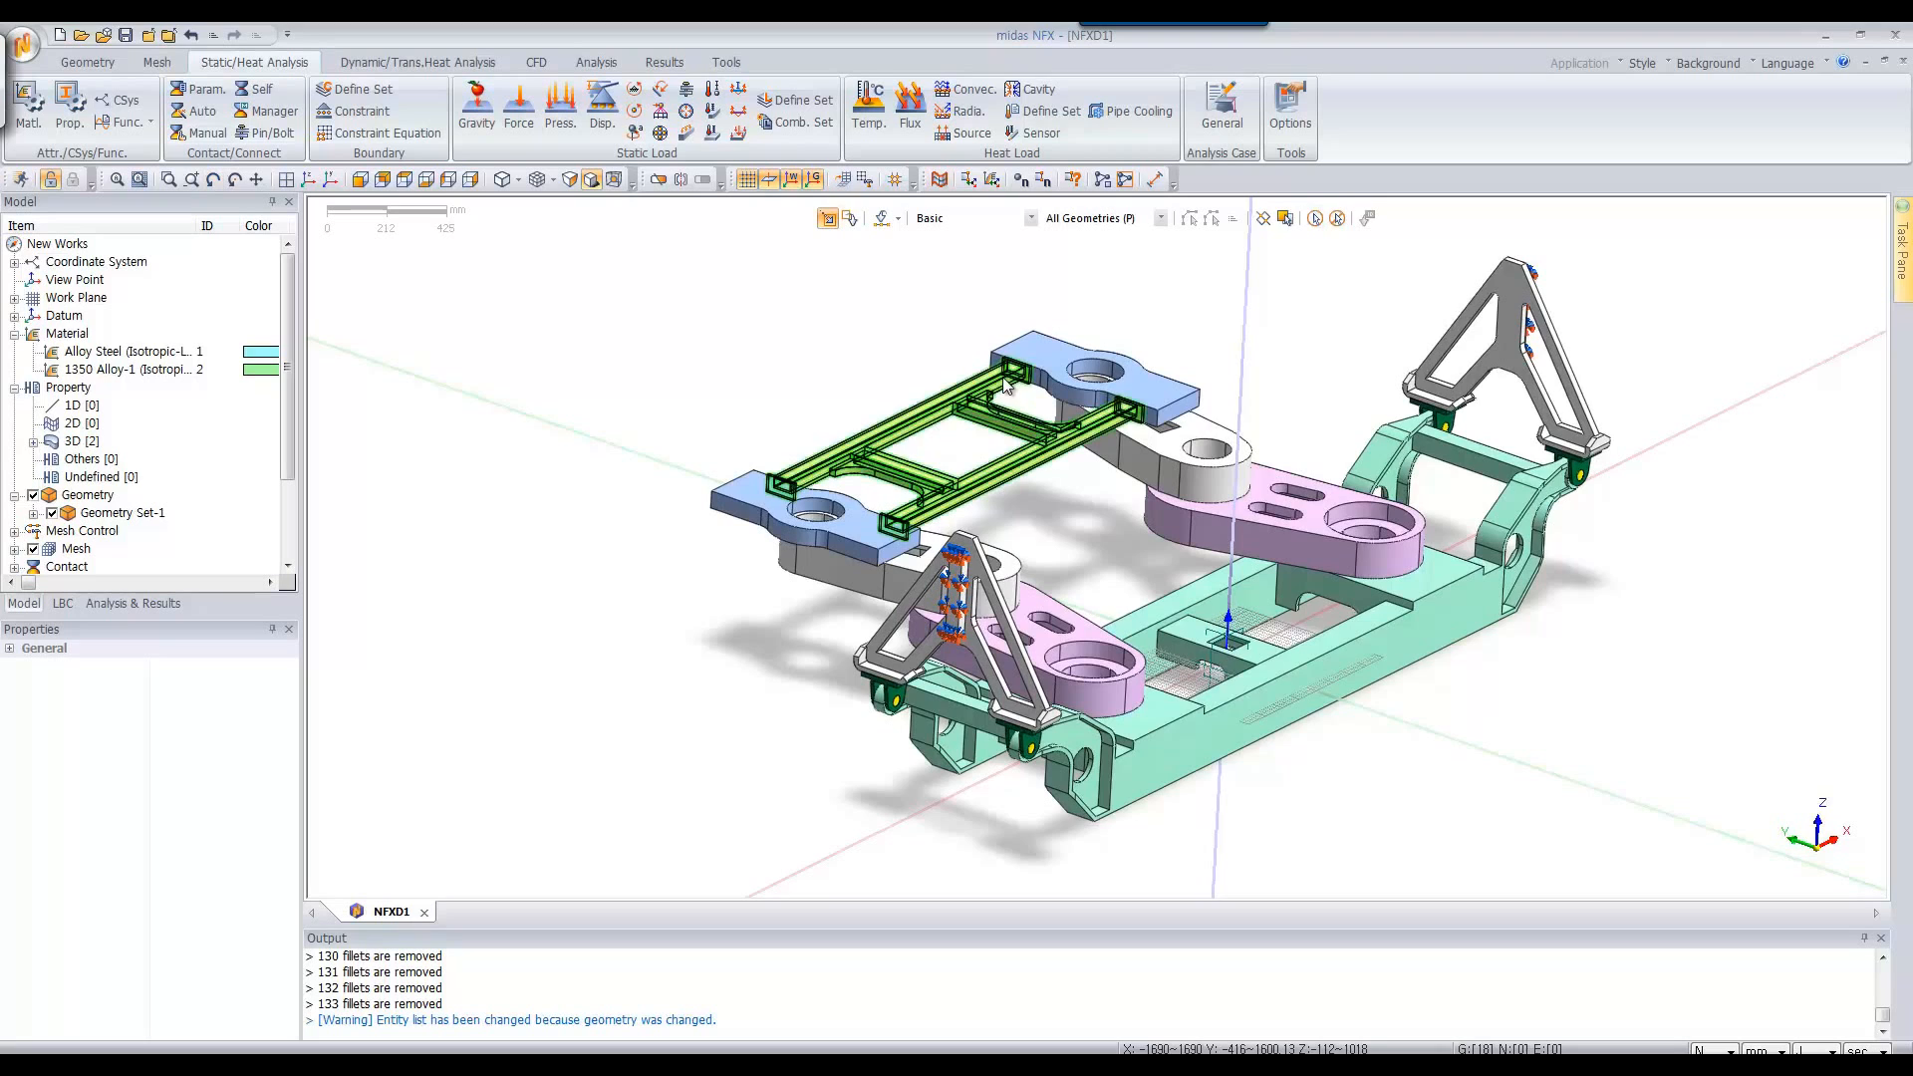
pyautogui.scroll(3, 1016, 458)
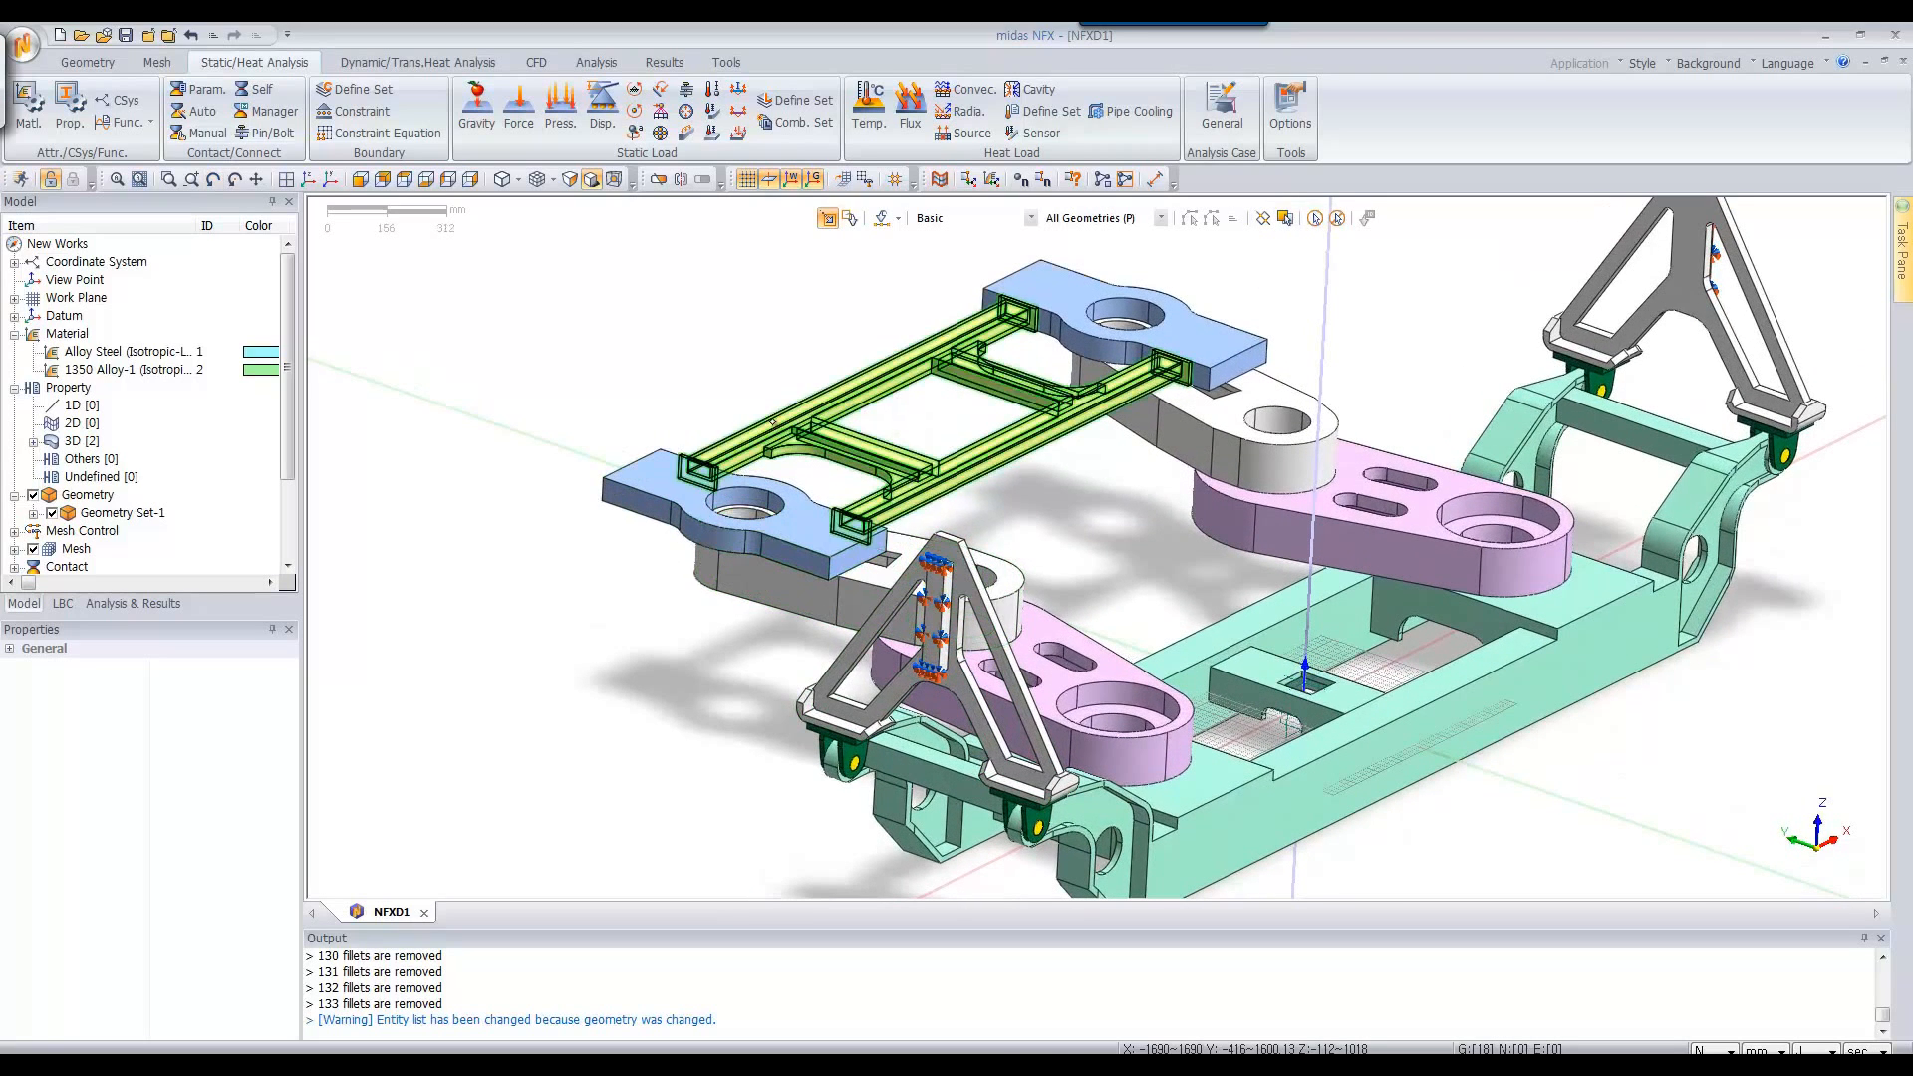
pyautogui.click(519, 111)
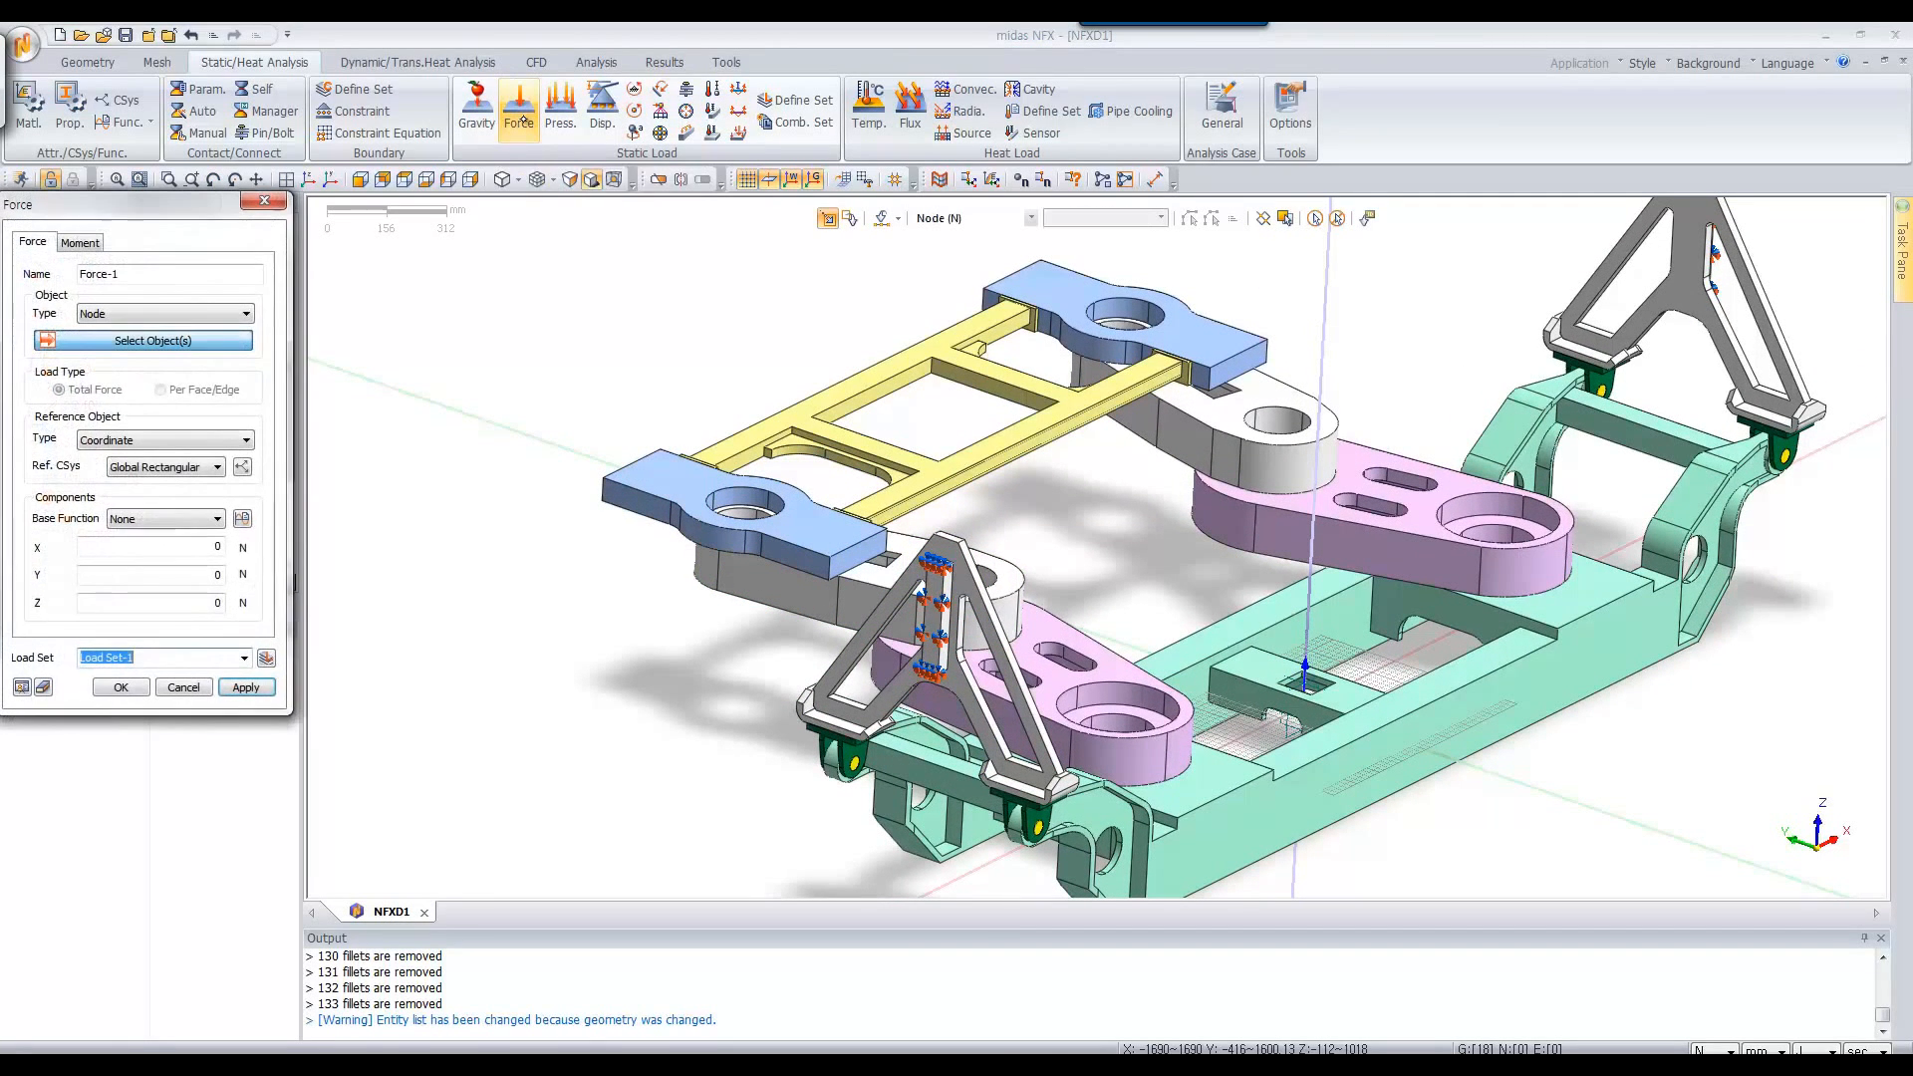
pyautogui.click(221, 314)
pyautogui.click(207, 355)
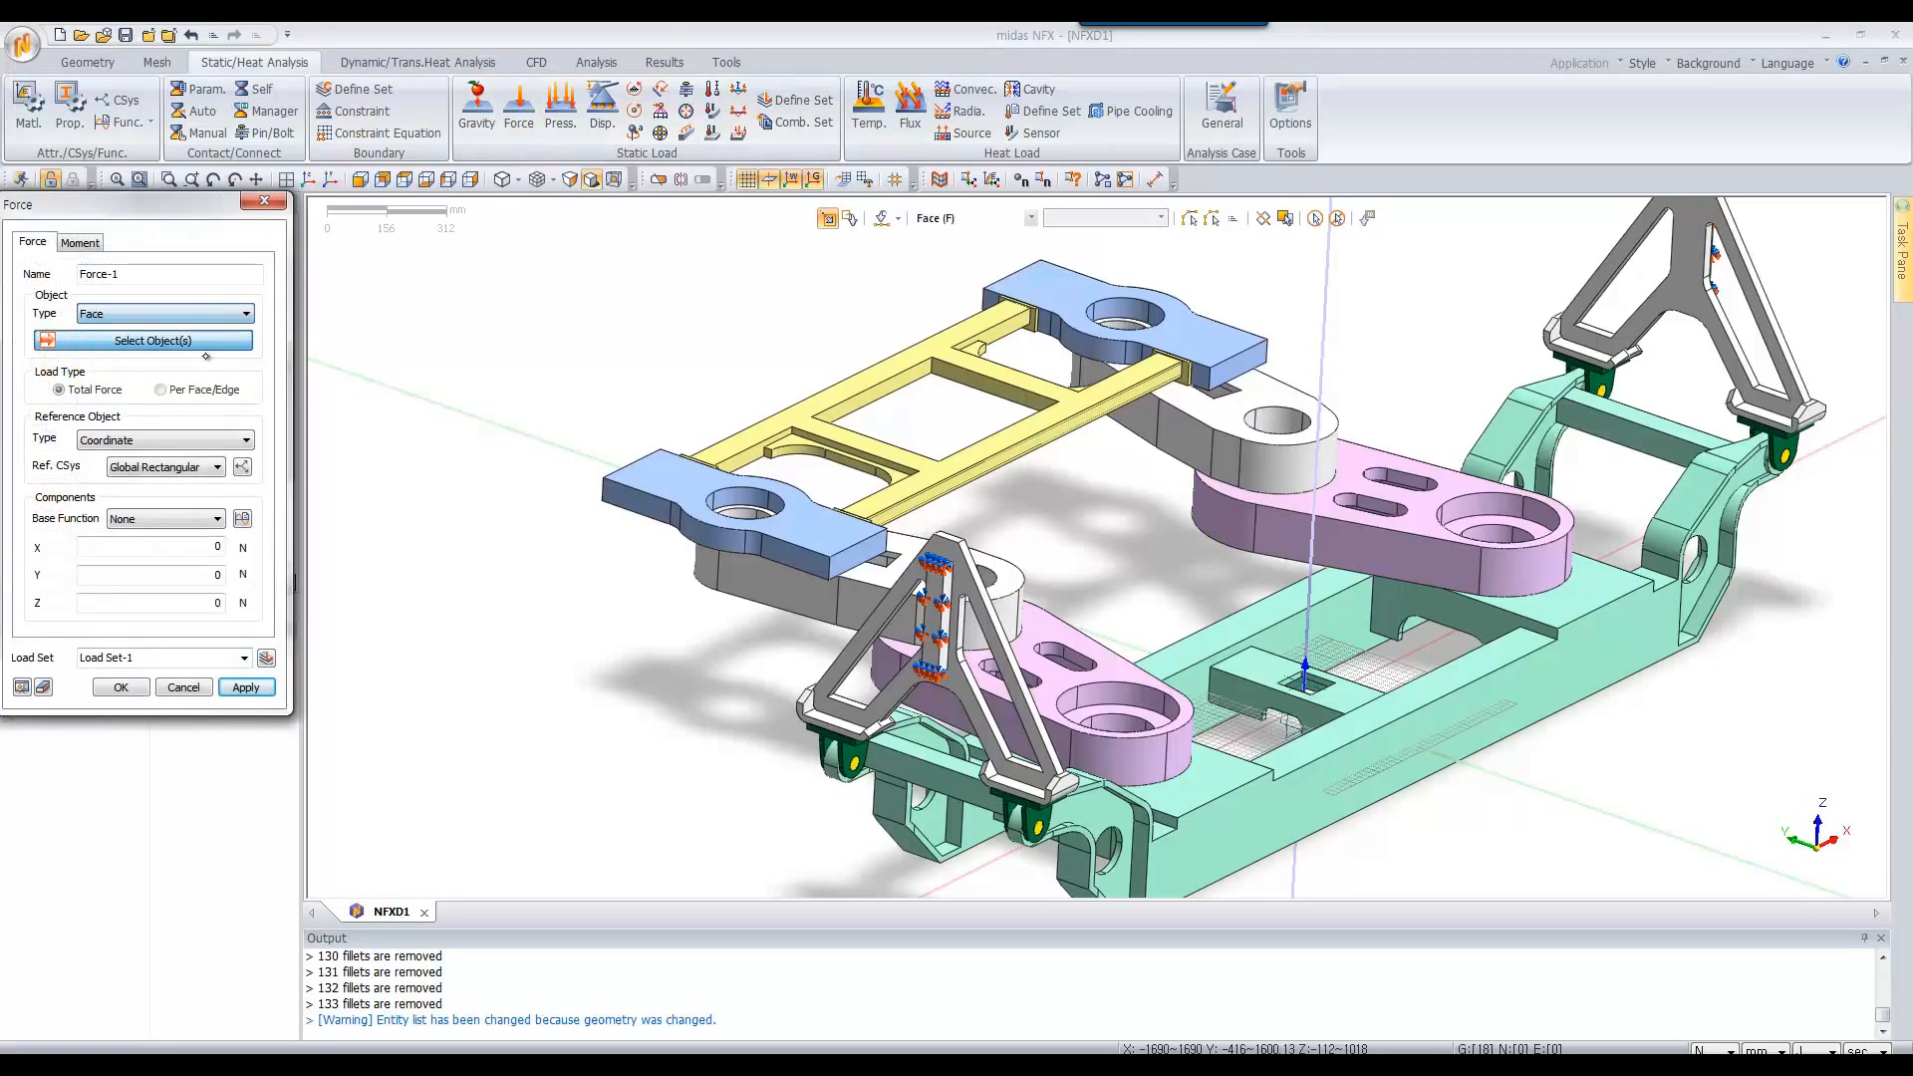
pyautogui.click(637, 479)
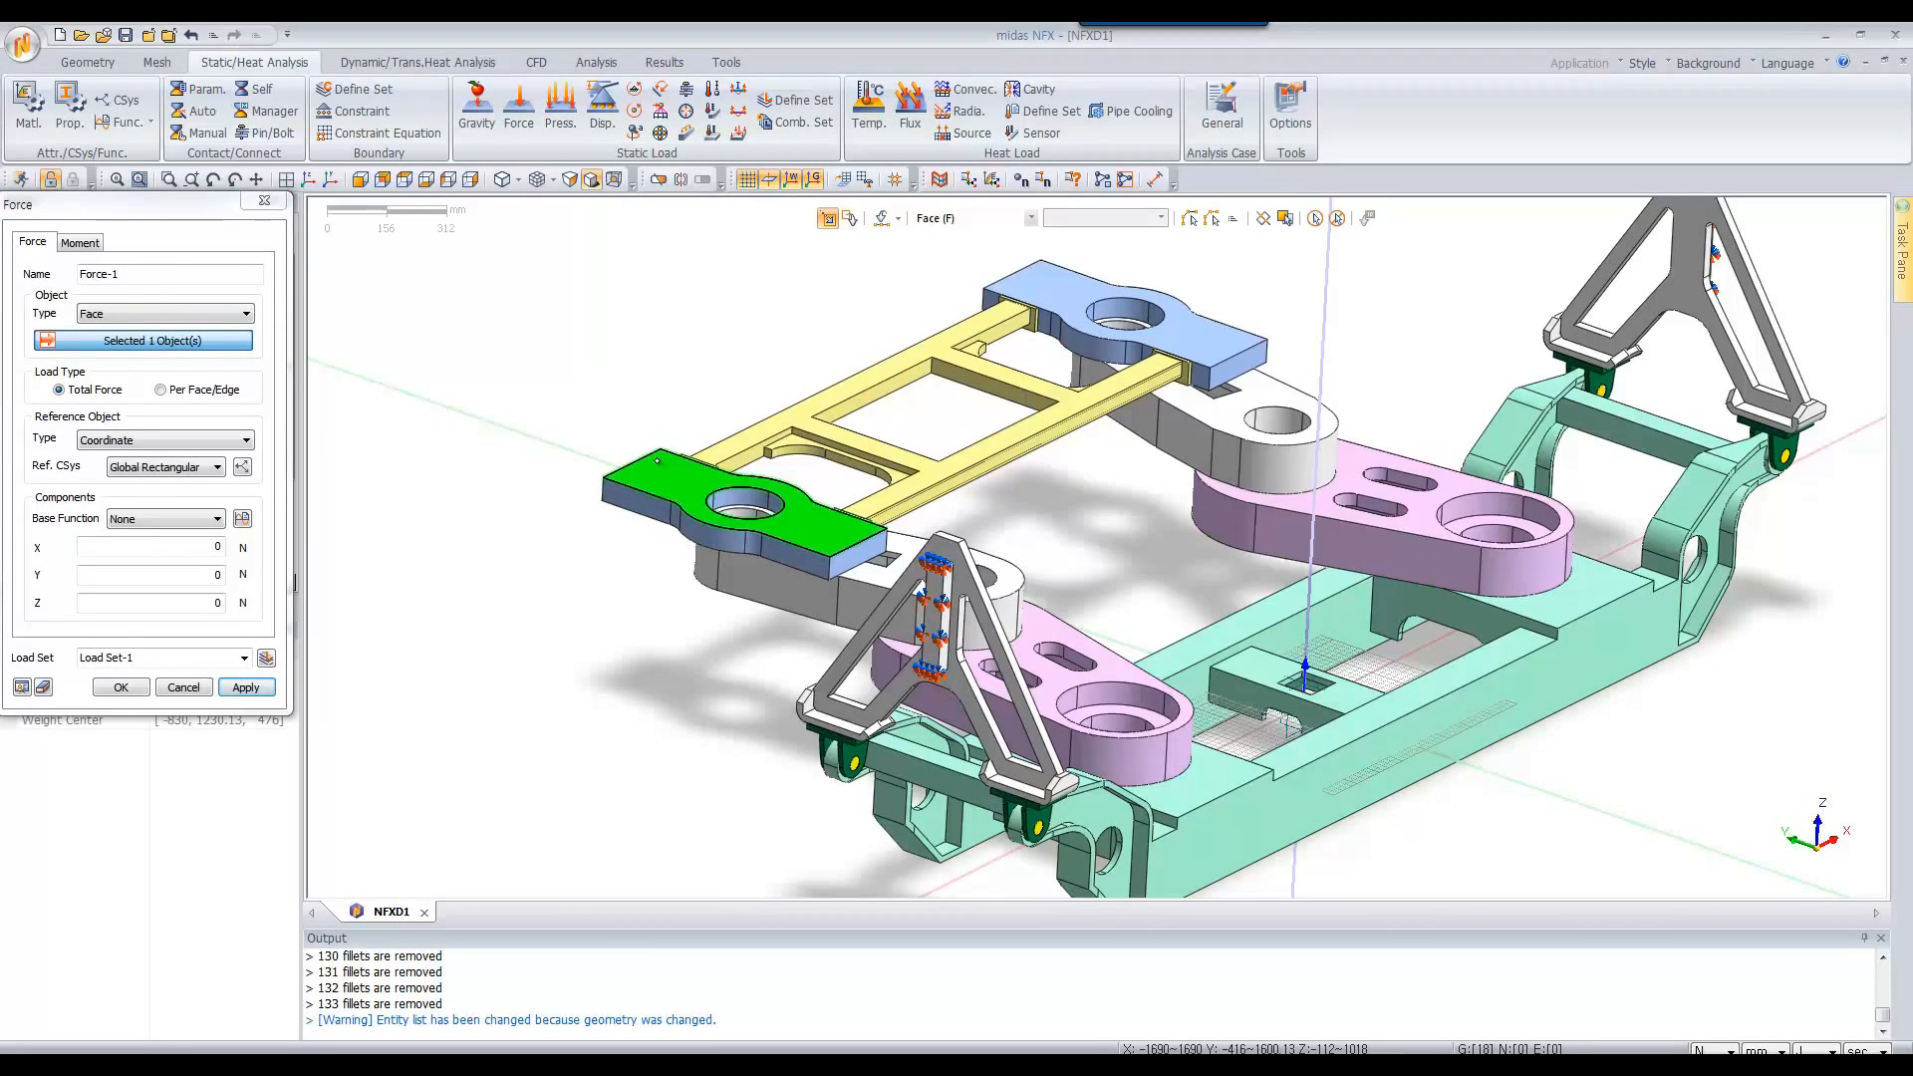
pyautogui.click(1062, 306)
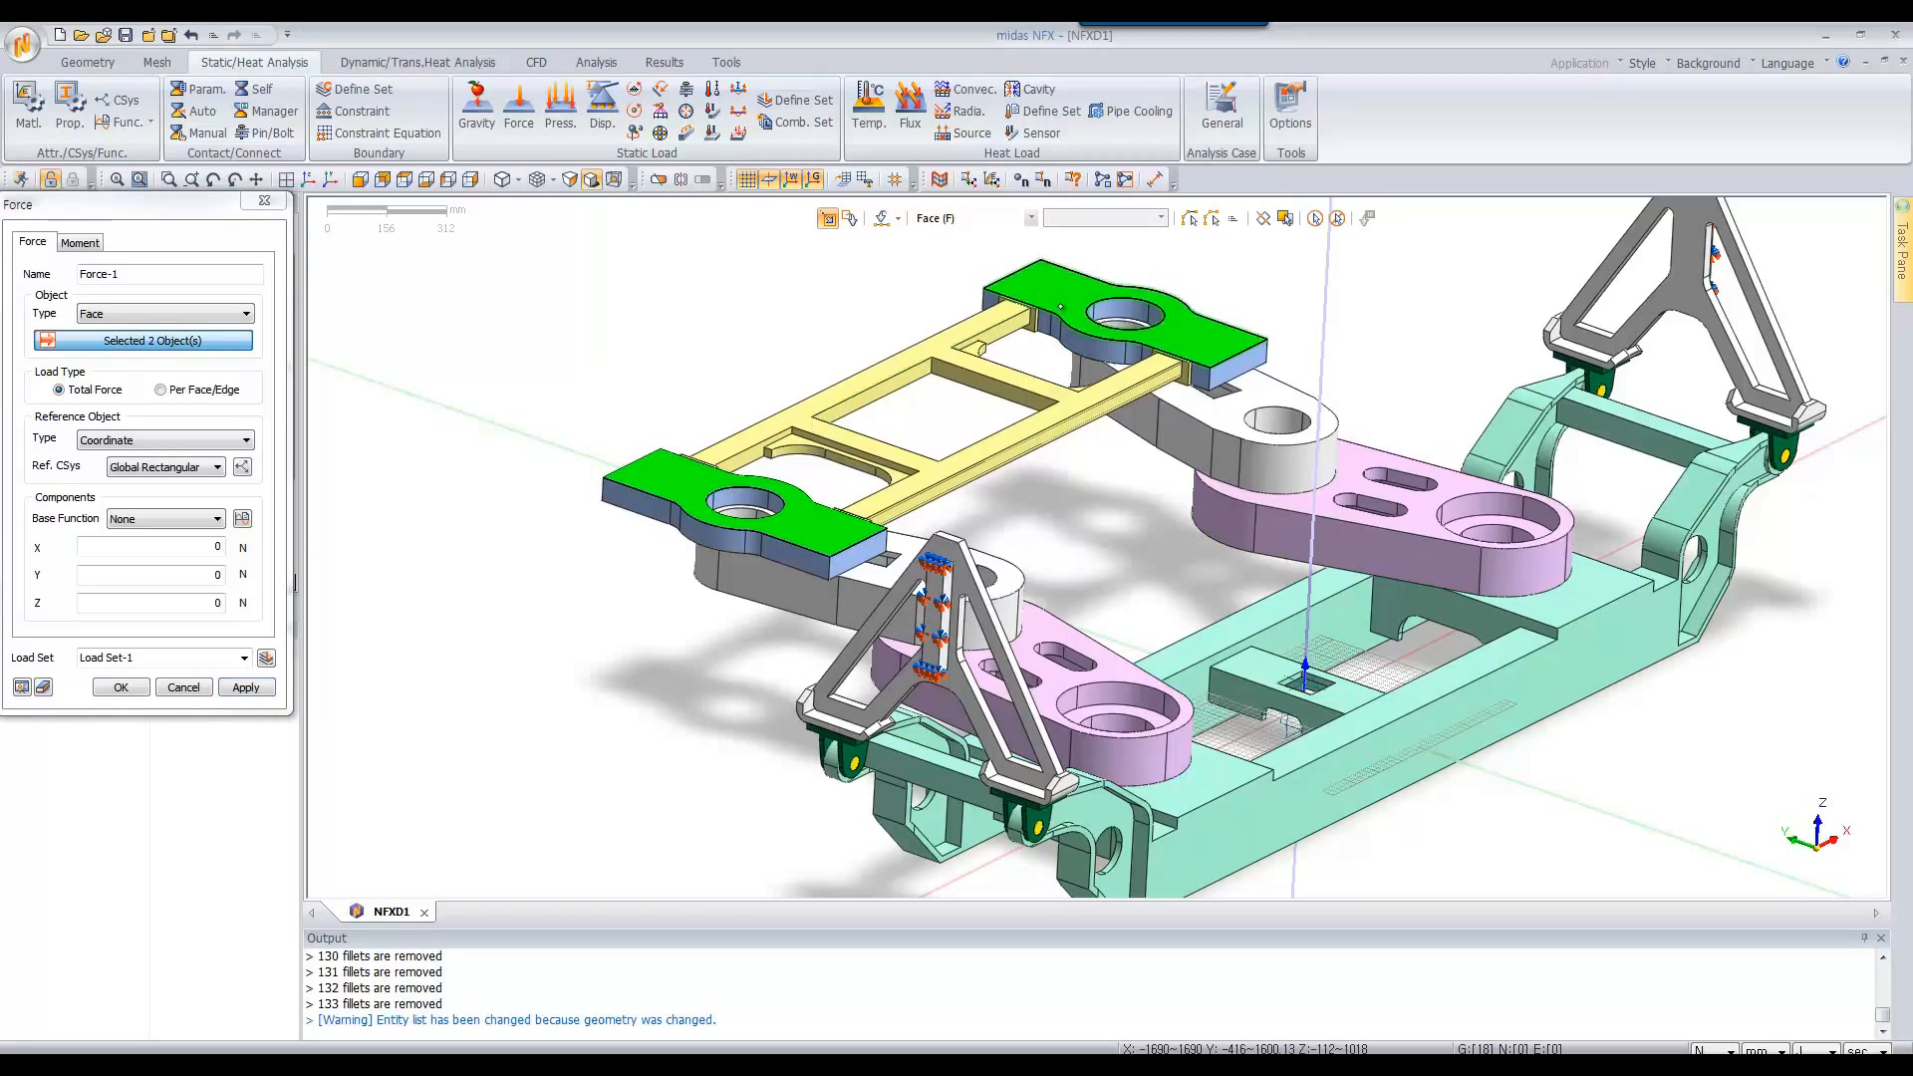
pyautogui.click(195, 604)
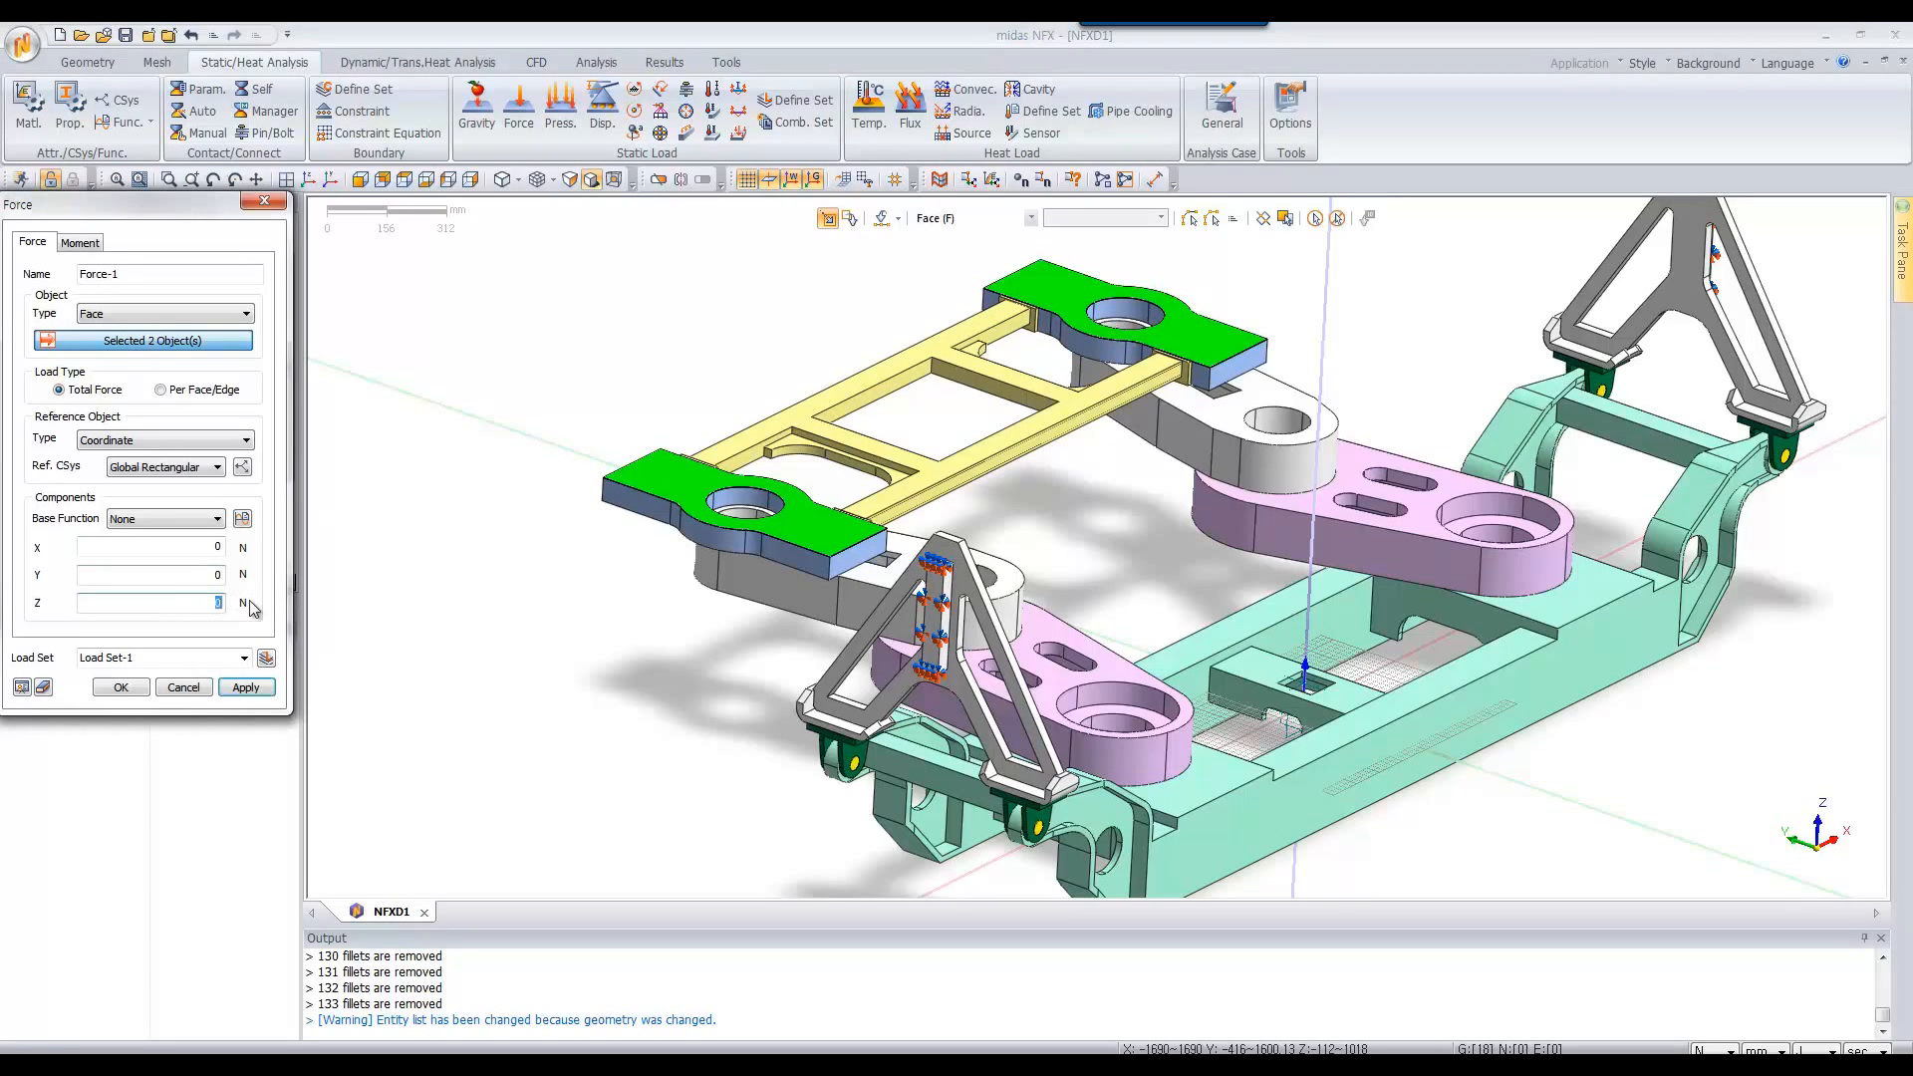
pyautogui.write('-200')
pyautogui.click(121, 687)
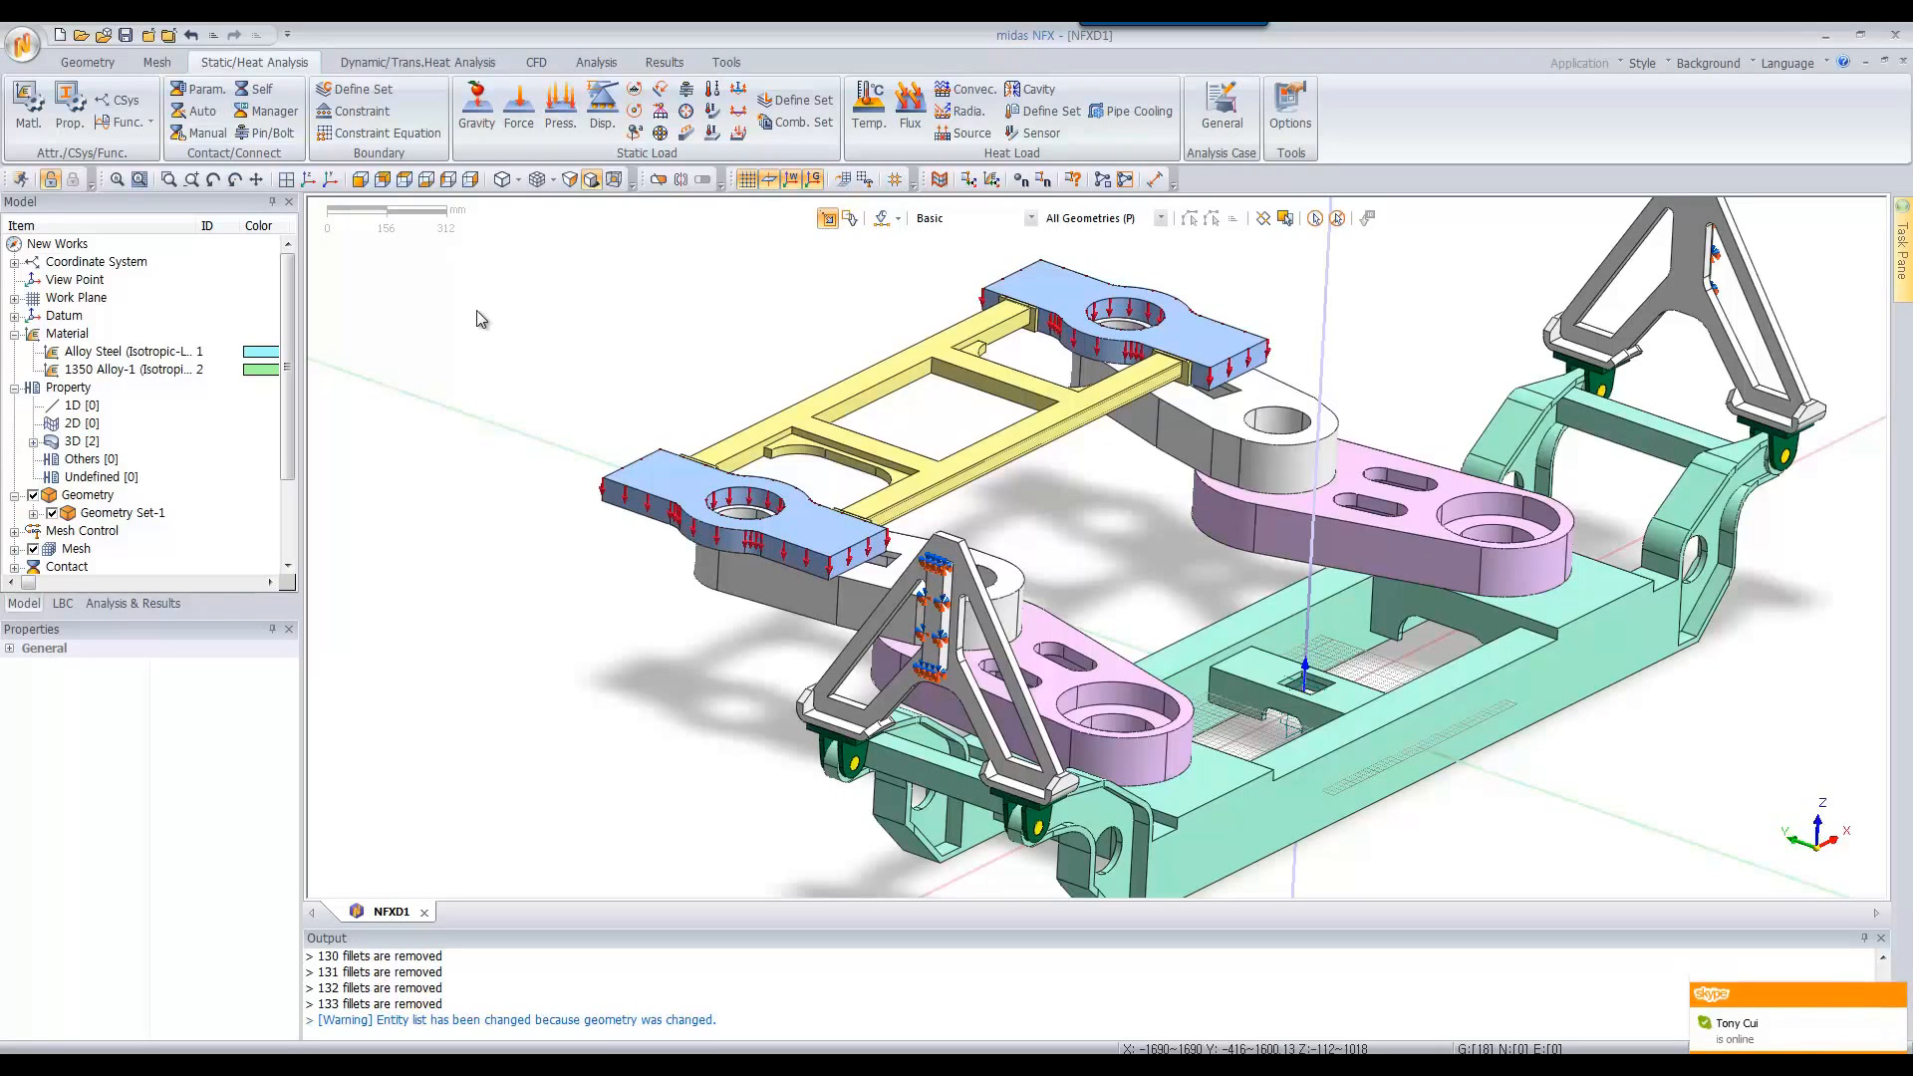
# Create automatic welded surface-to-surface contact pairs for all geometry in the assembly, keeping the automatic searching distance
pyautogui.click(199, 111)
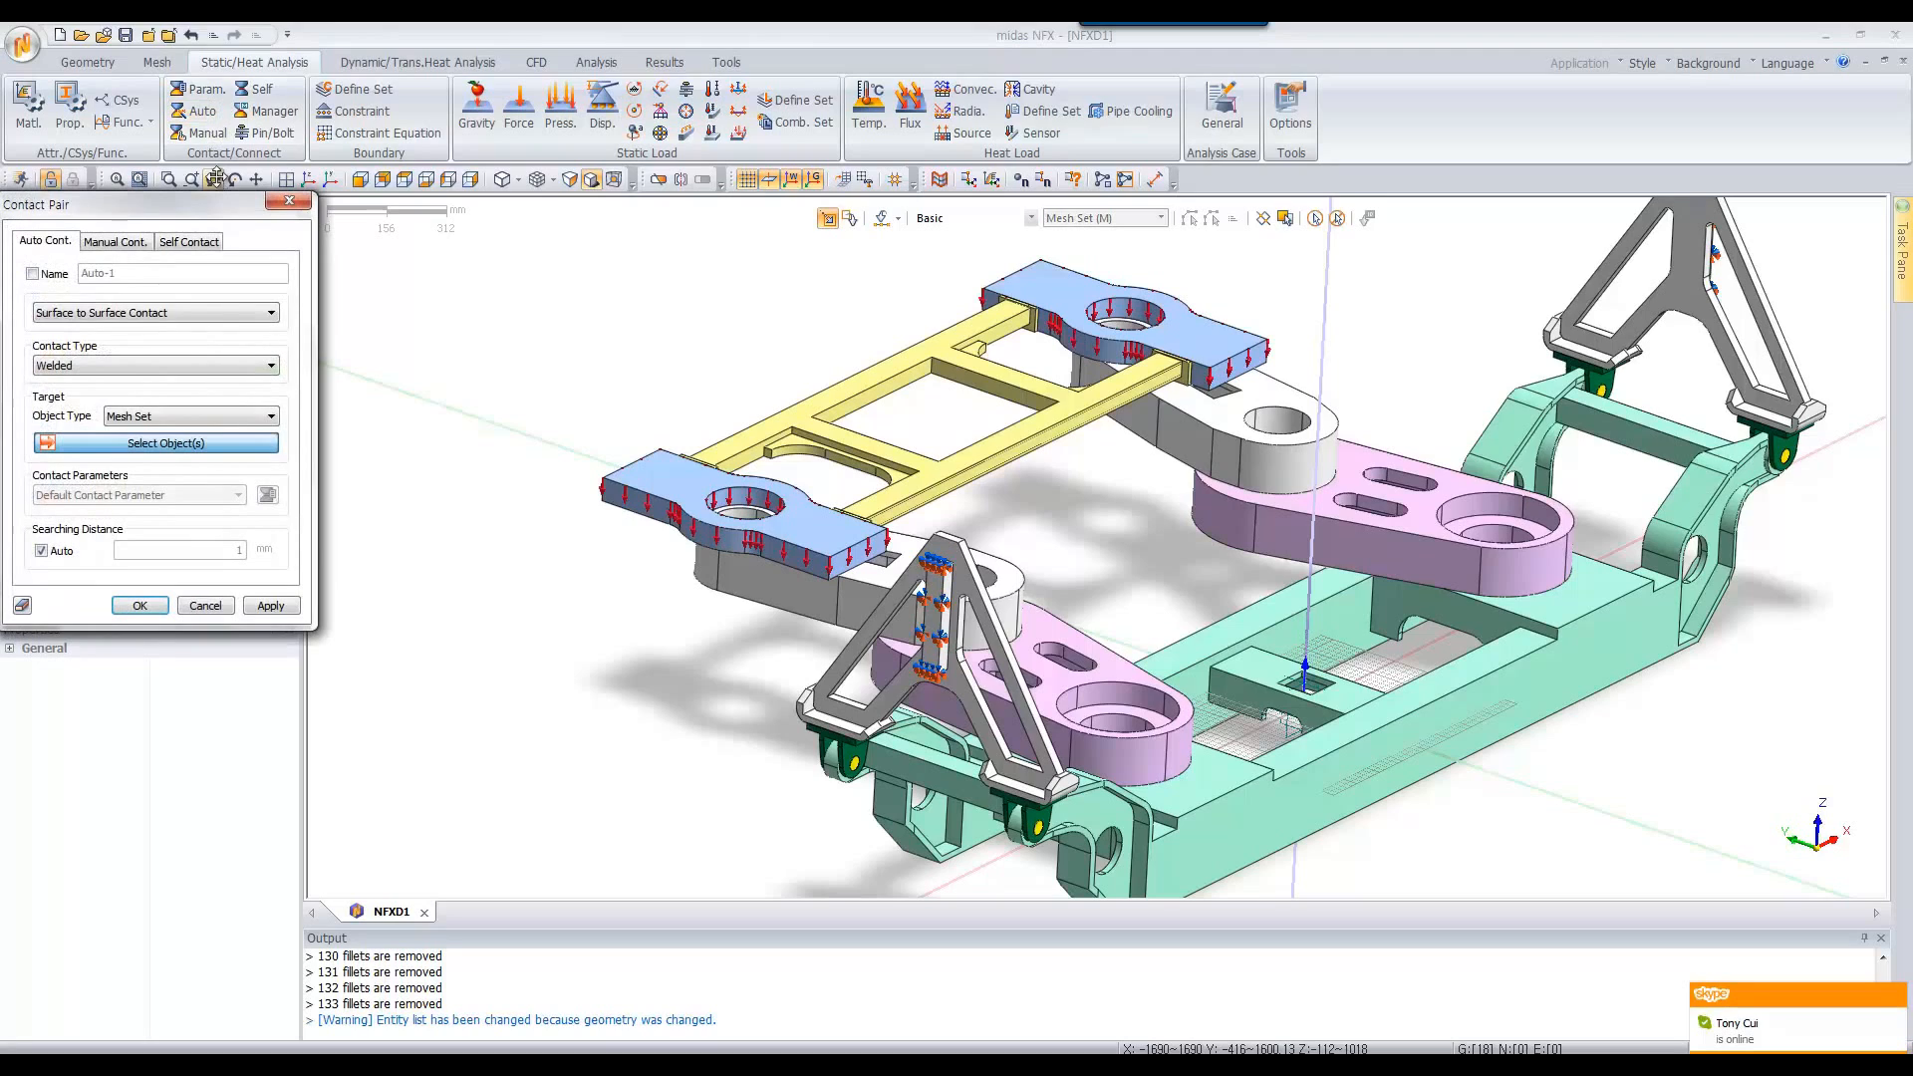
pyautogui.click(203, 314)
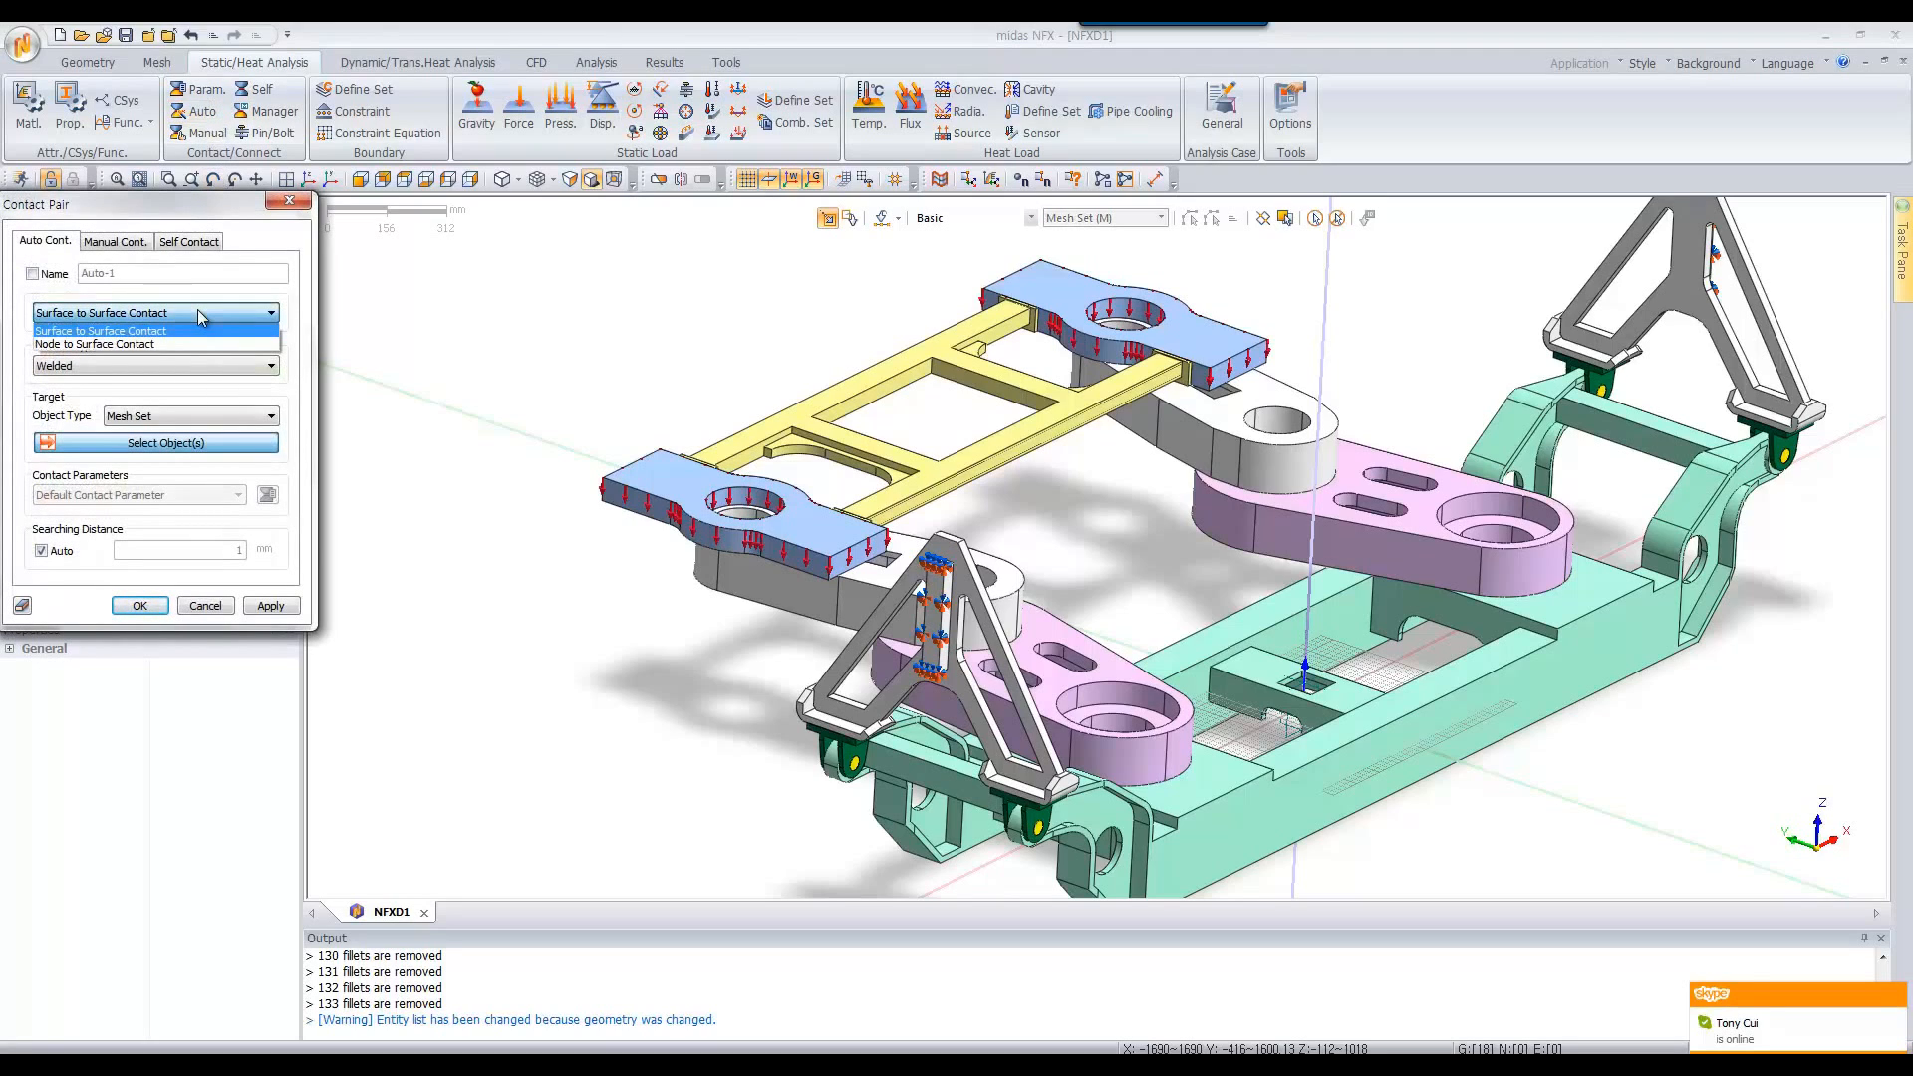
pyautogui.click(199, 330)
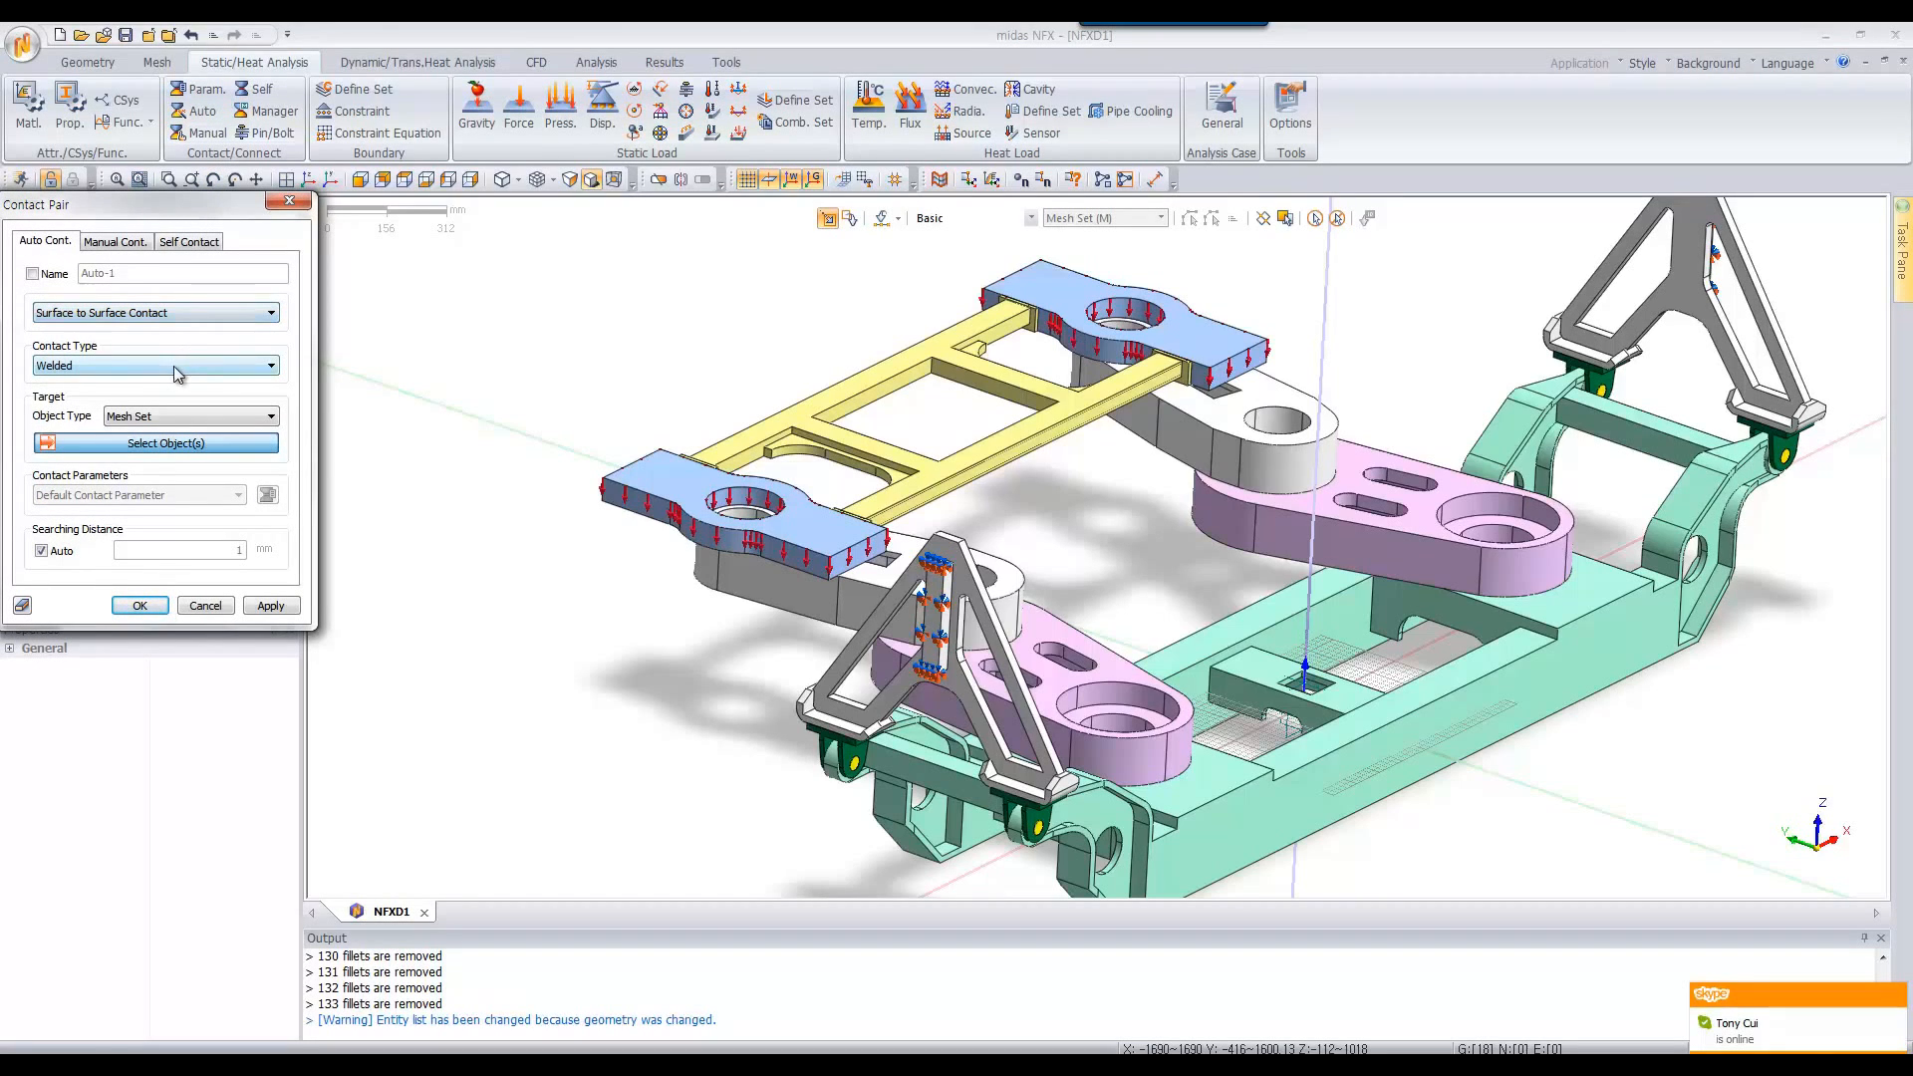
pyautogui.click(172, 417)
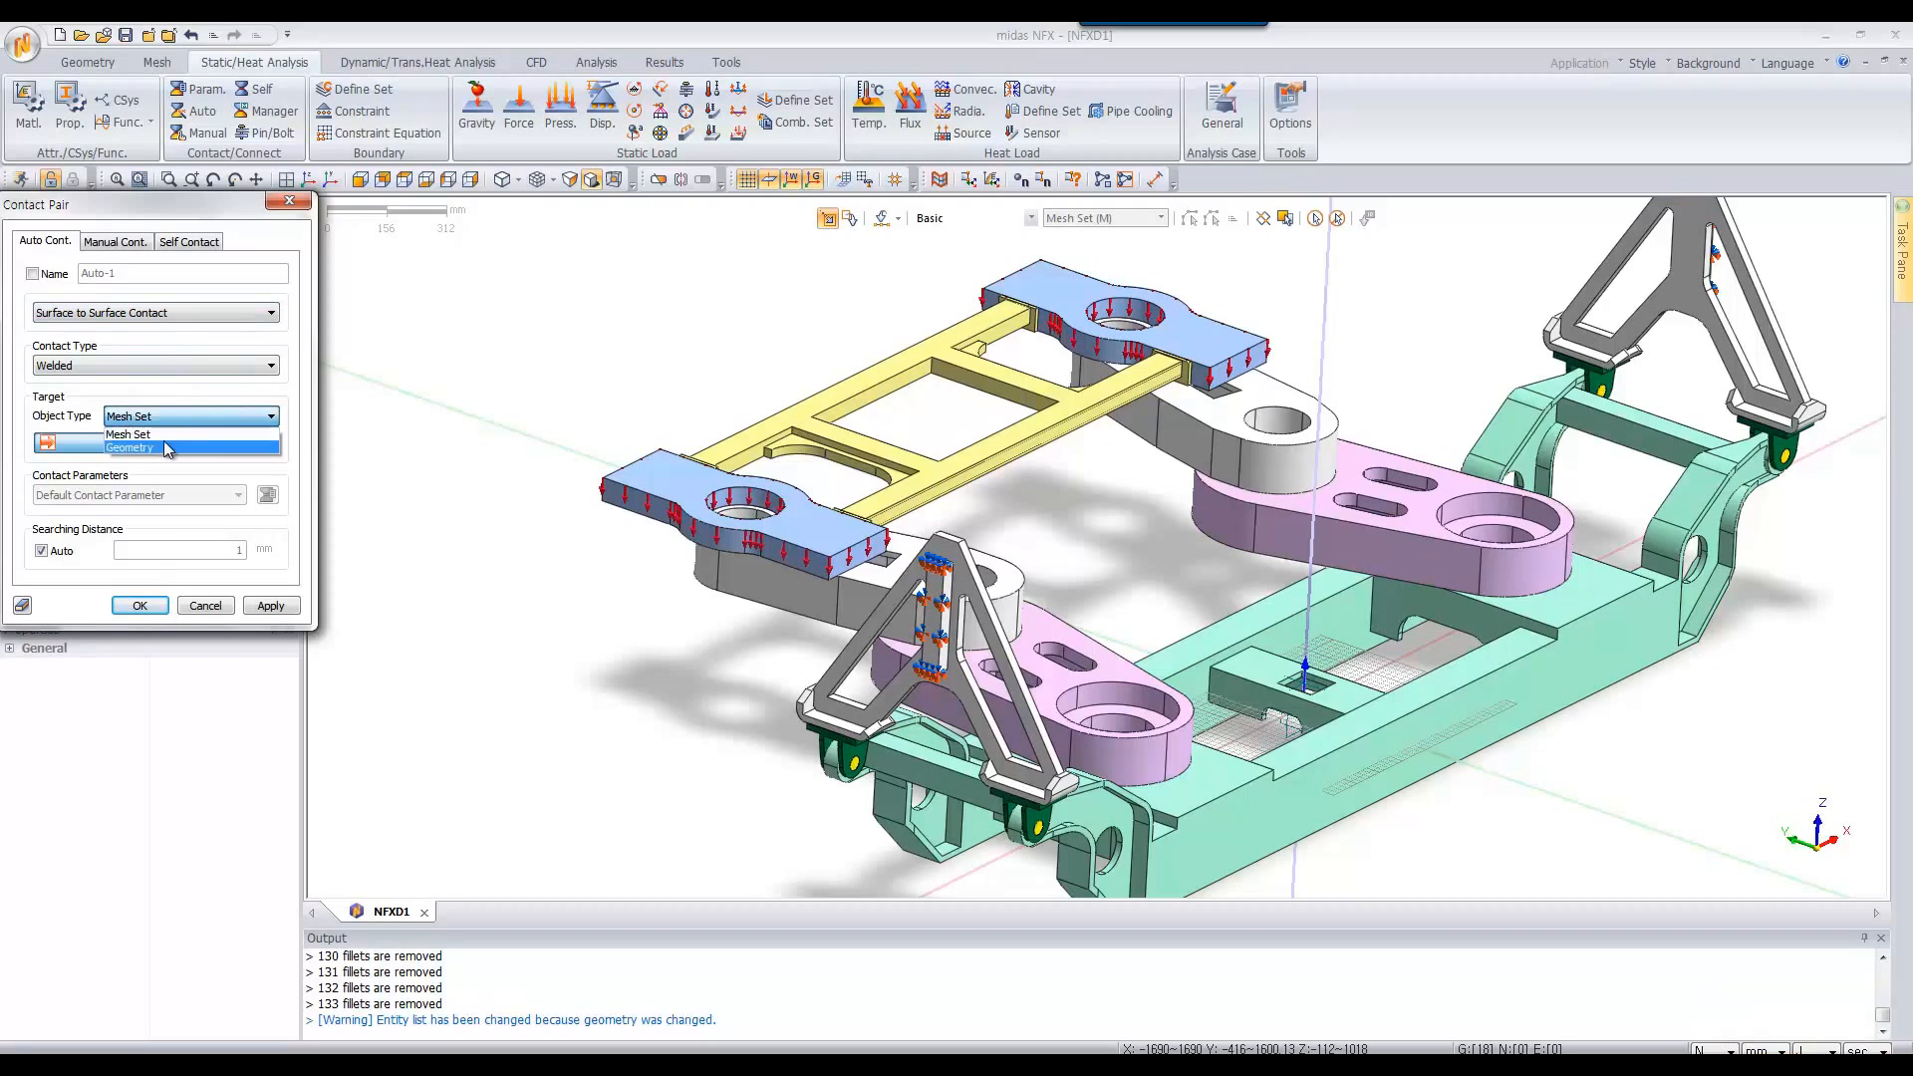
pyautogui.click(168, 448)
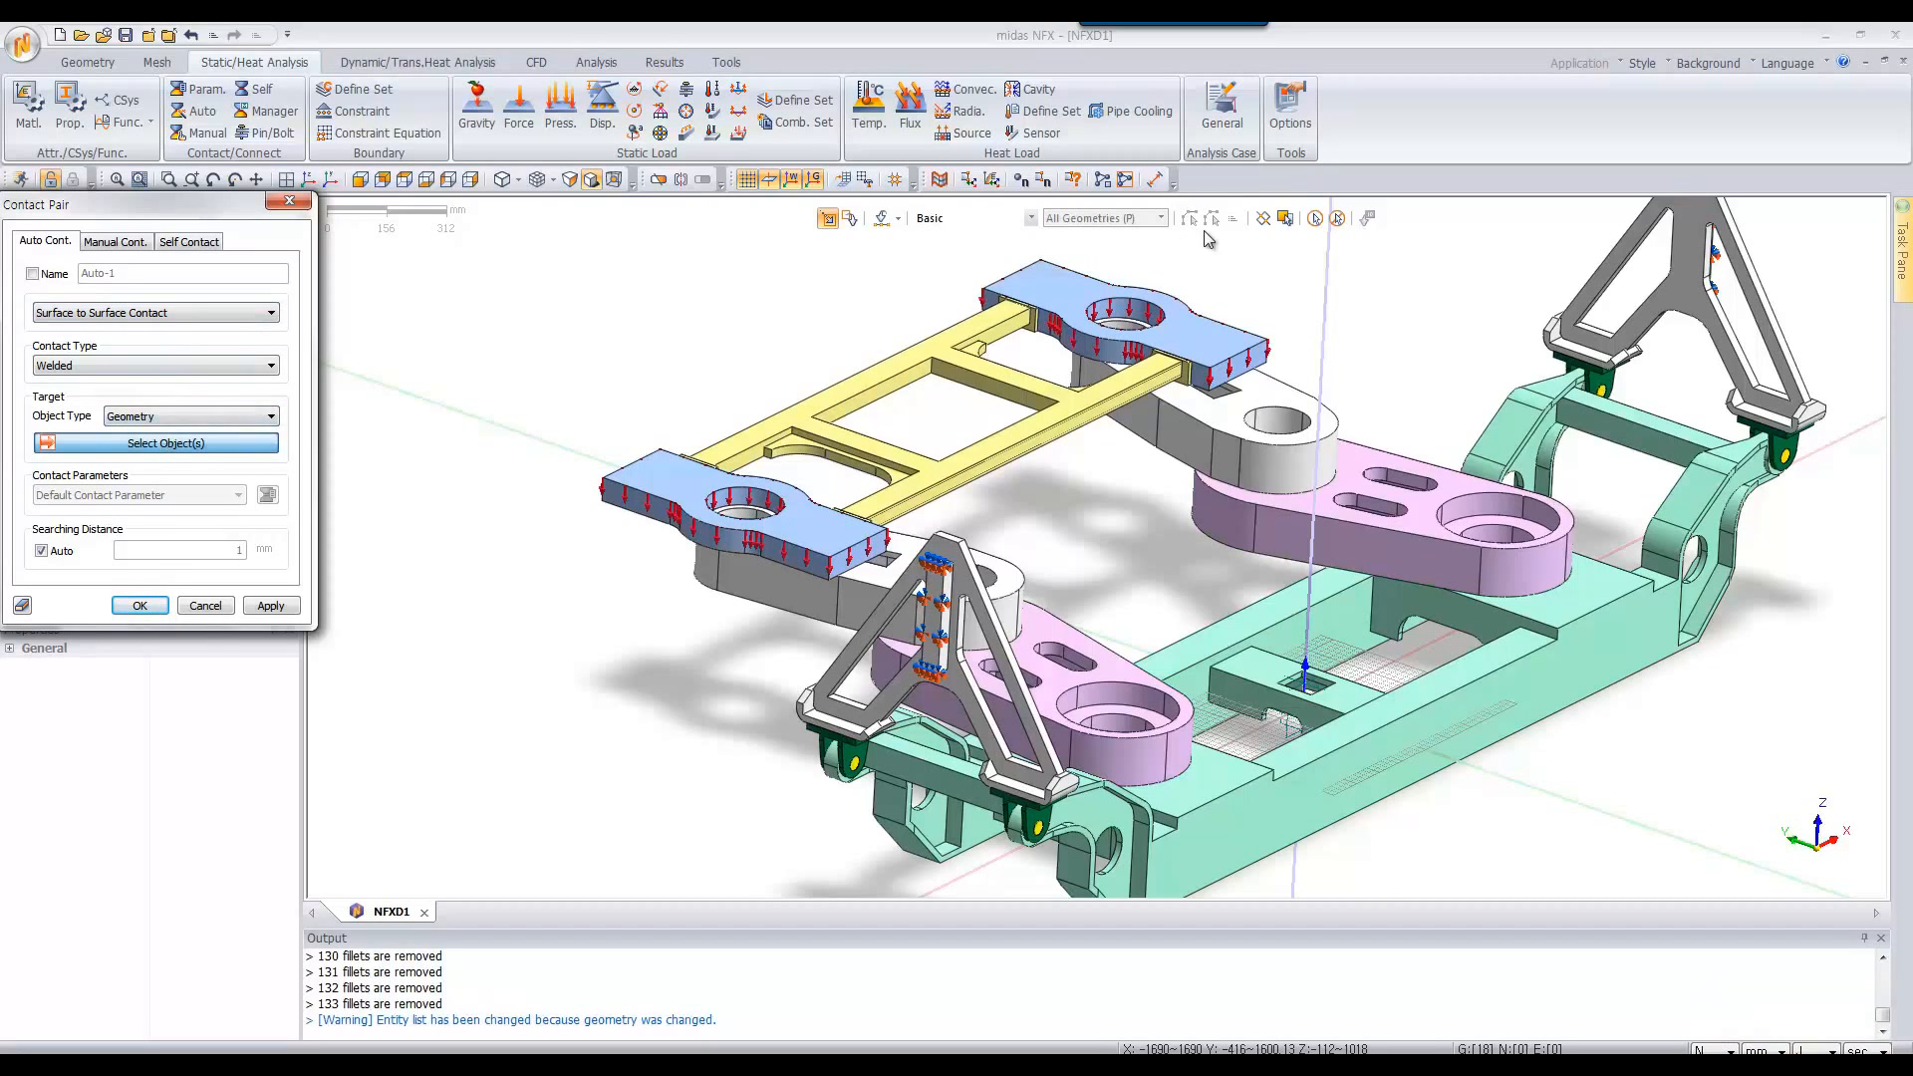
pyautogui.click(1309, 220)
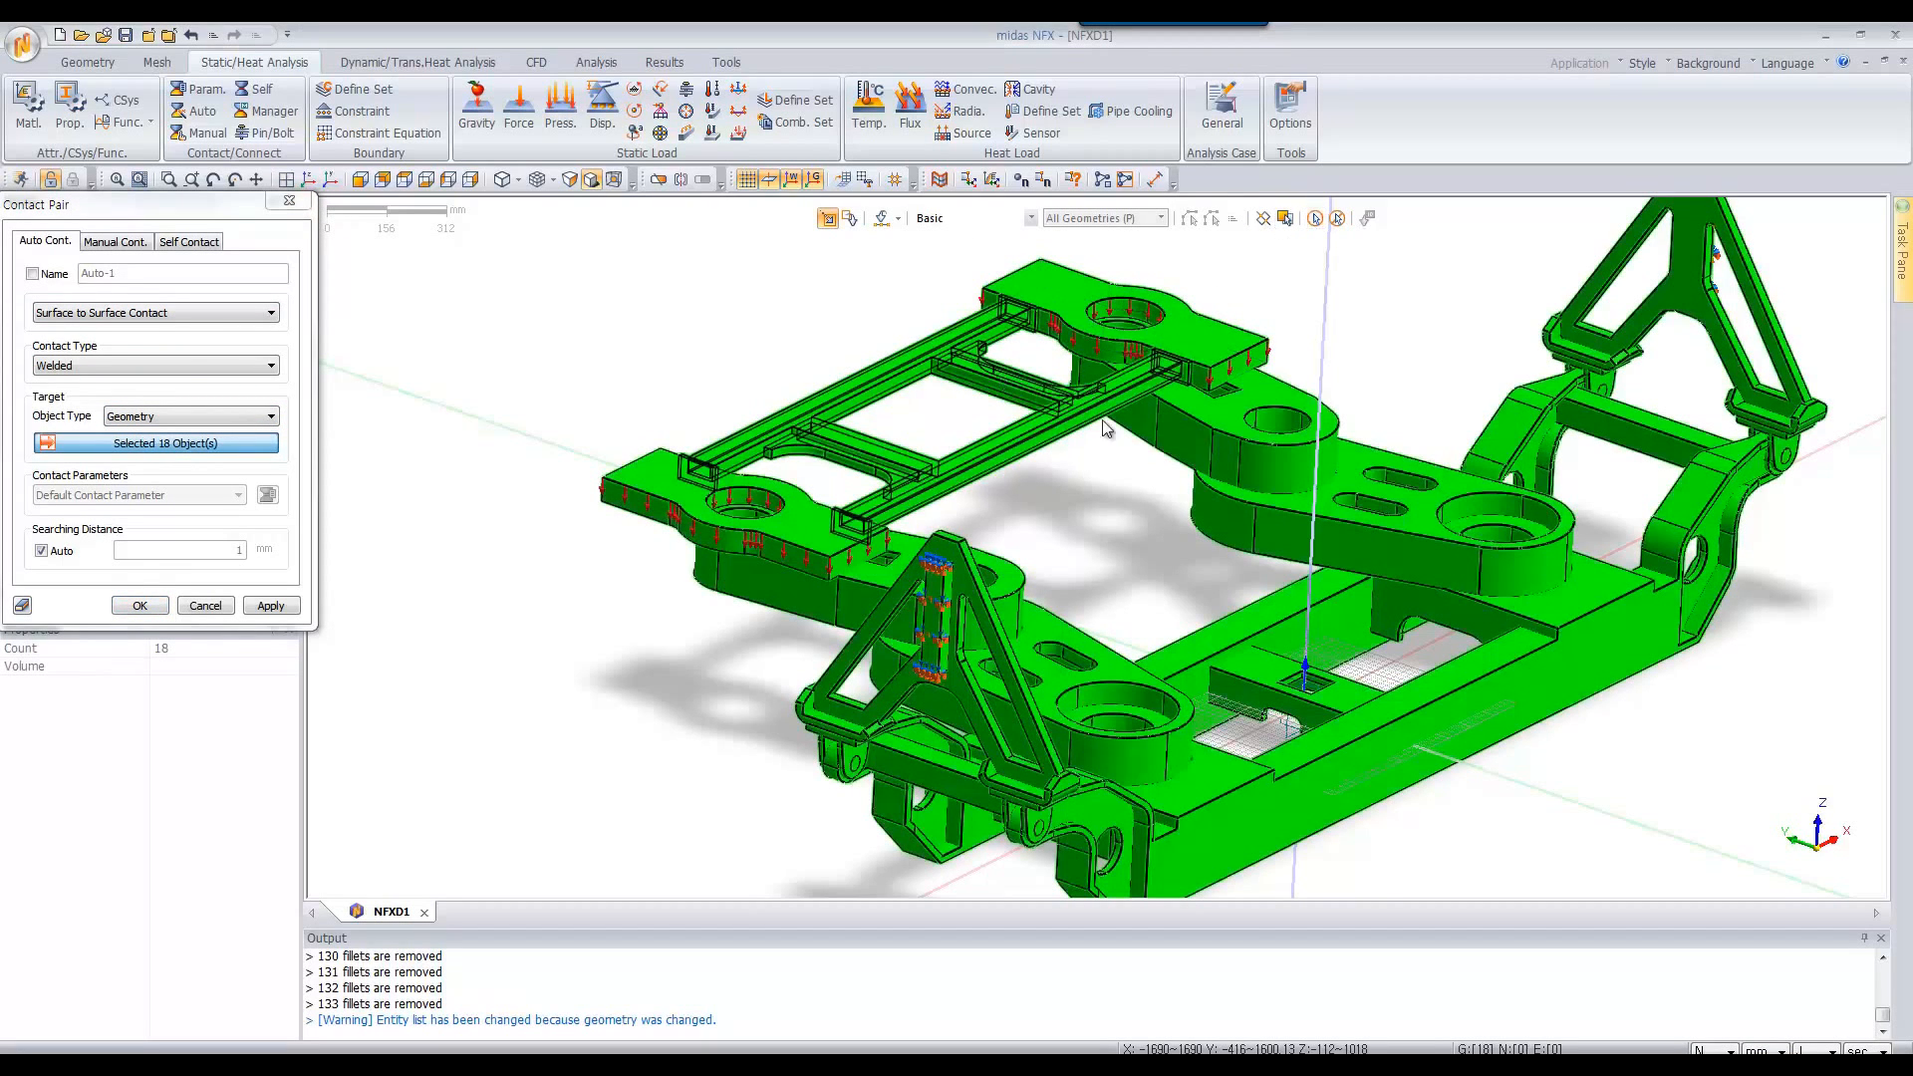
pyautogui.click(140, 606)
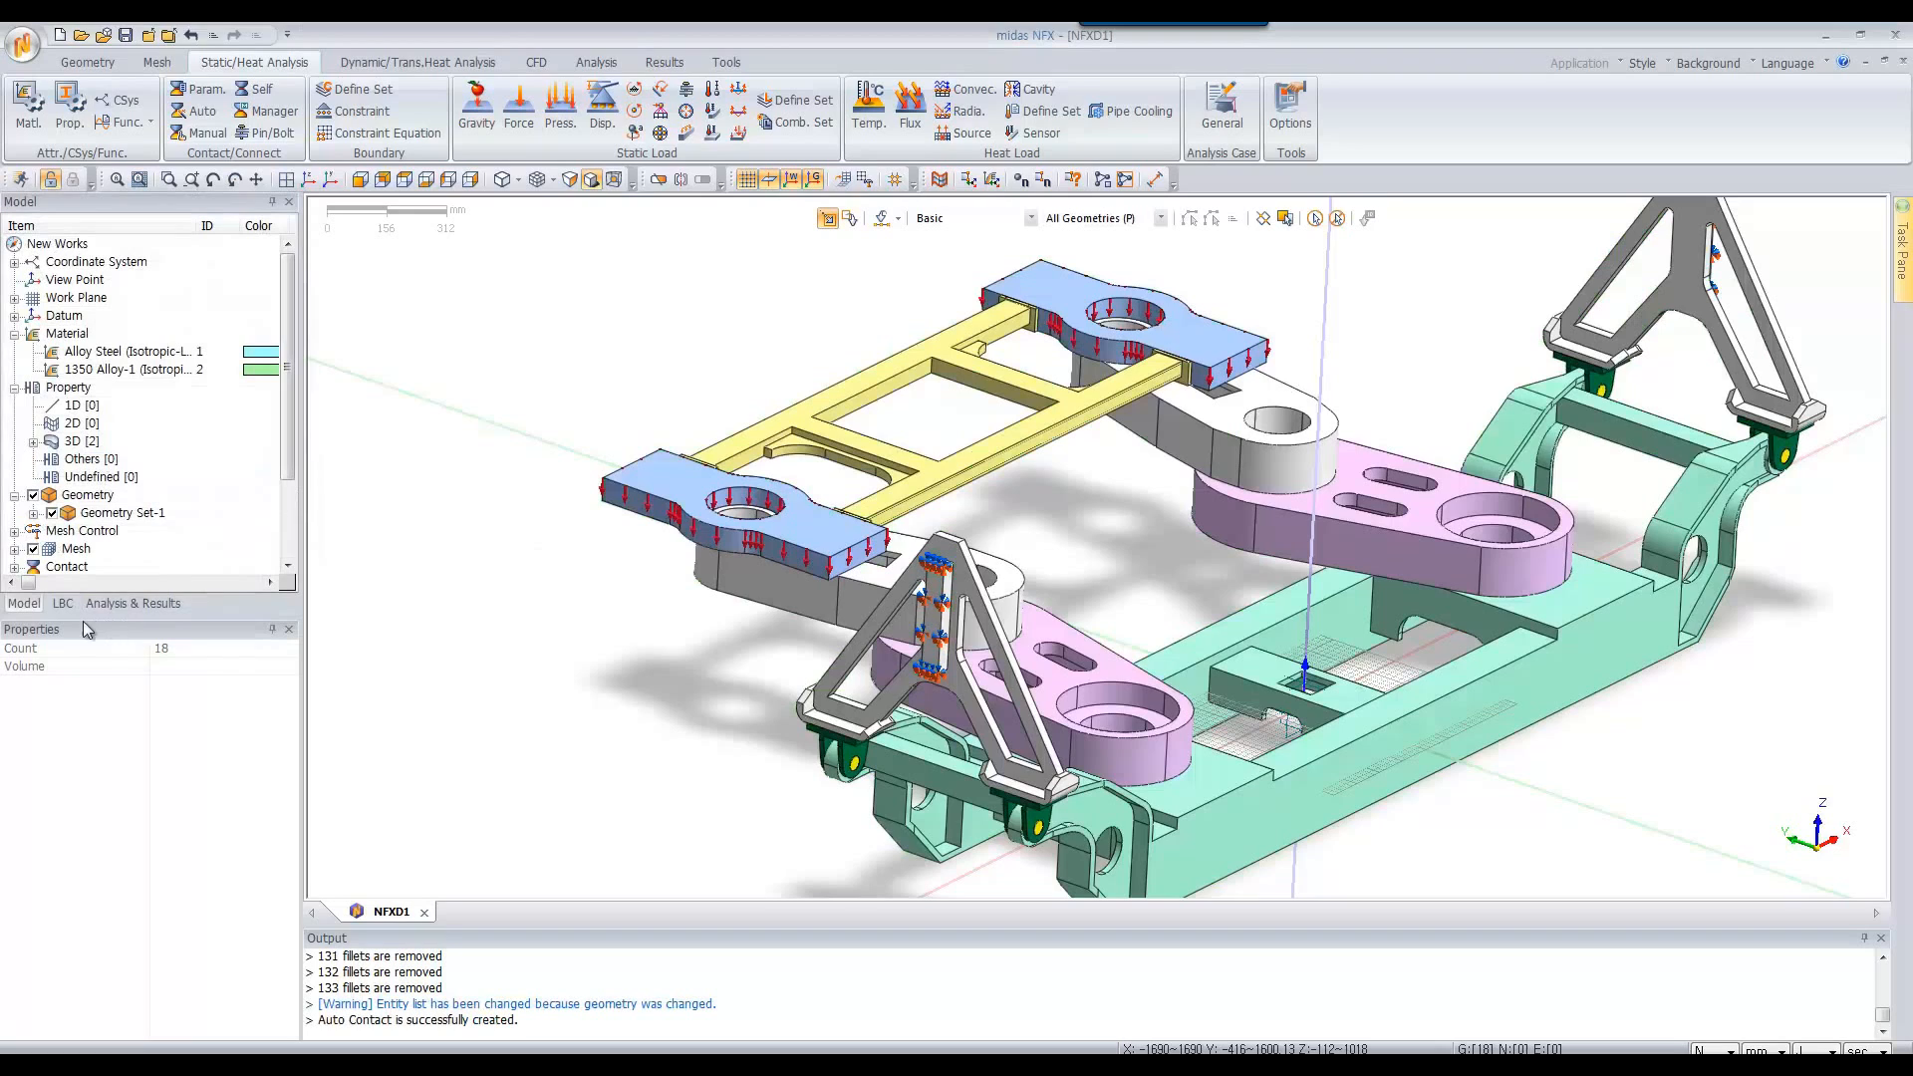
# Examine several of the generated contact pairs to see which parts of the assembly each one joins
pyautogui.scroll(-2, 292, 464)
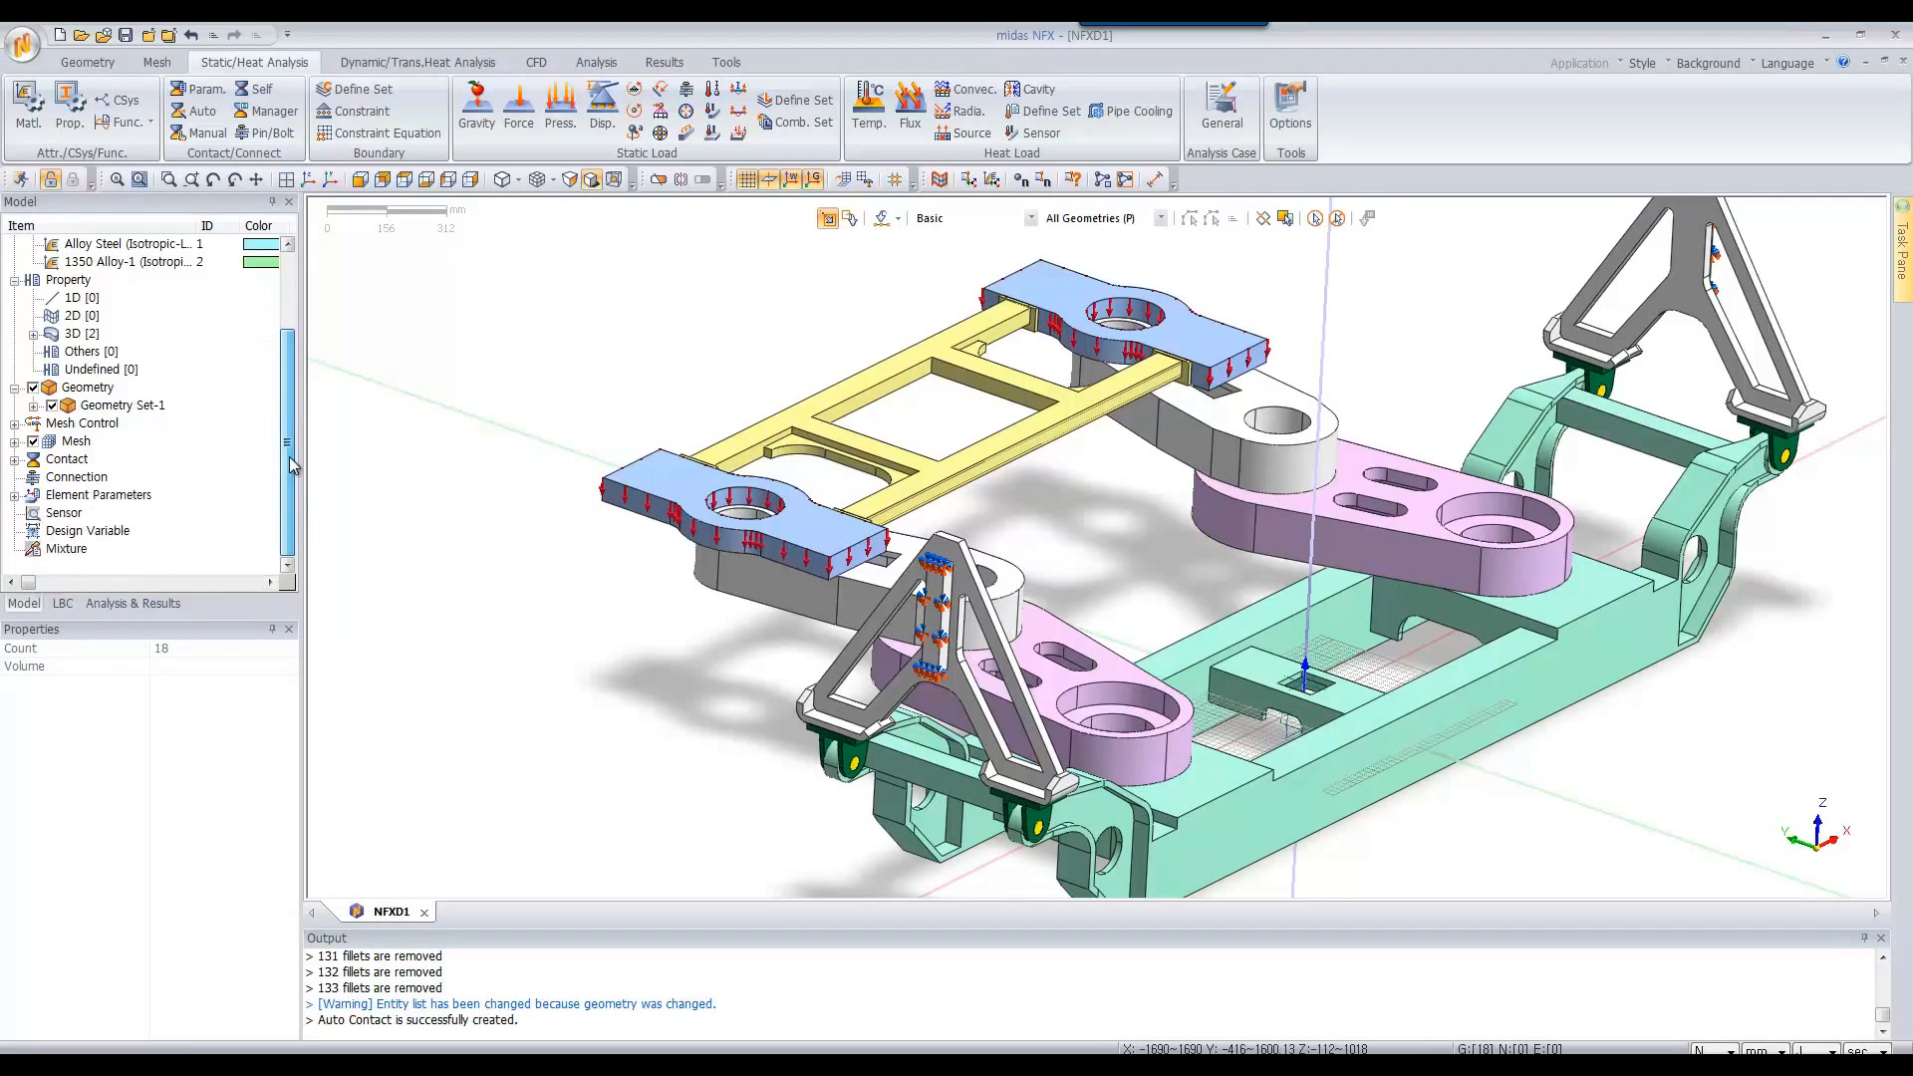
pyautogui.click(15, 459)
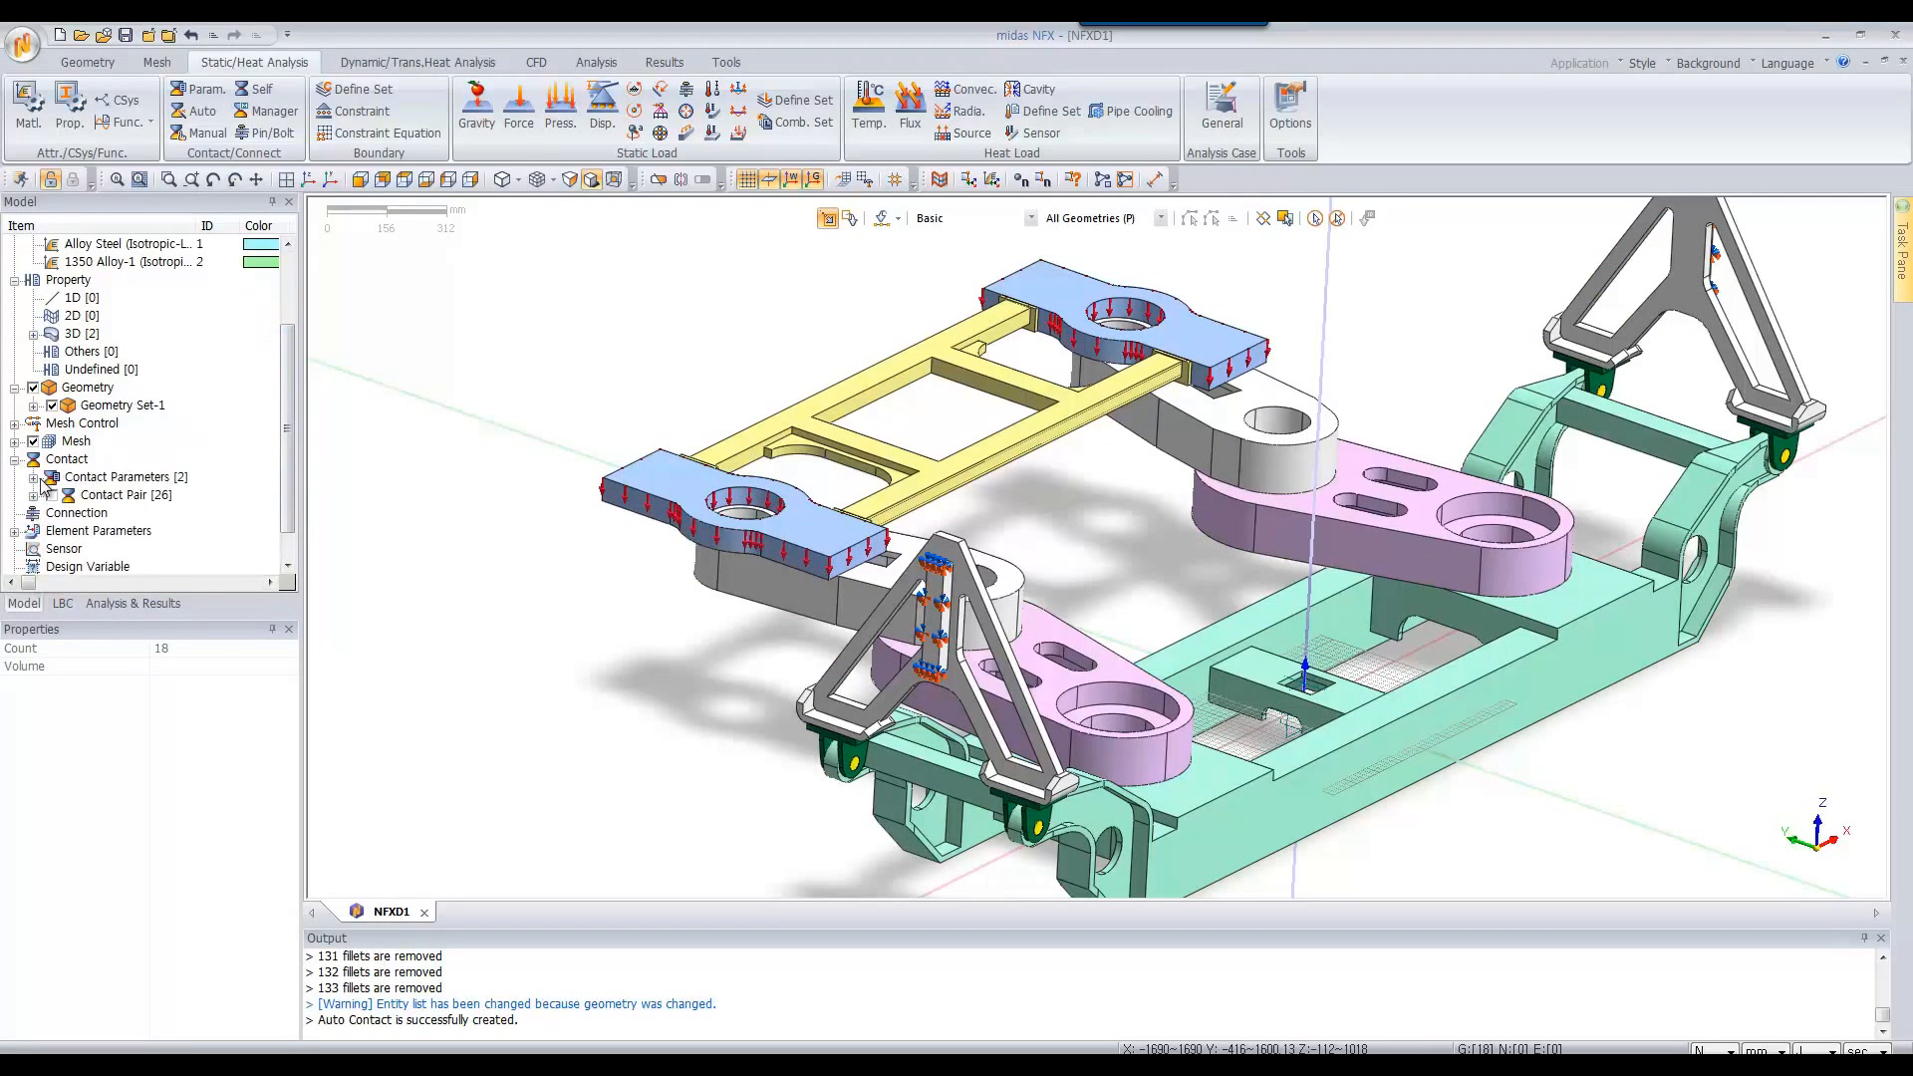
pyautogui.click(33, 495)
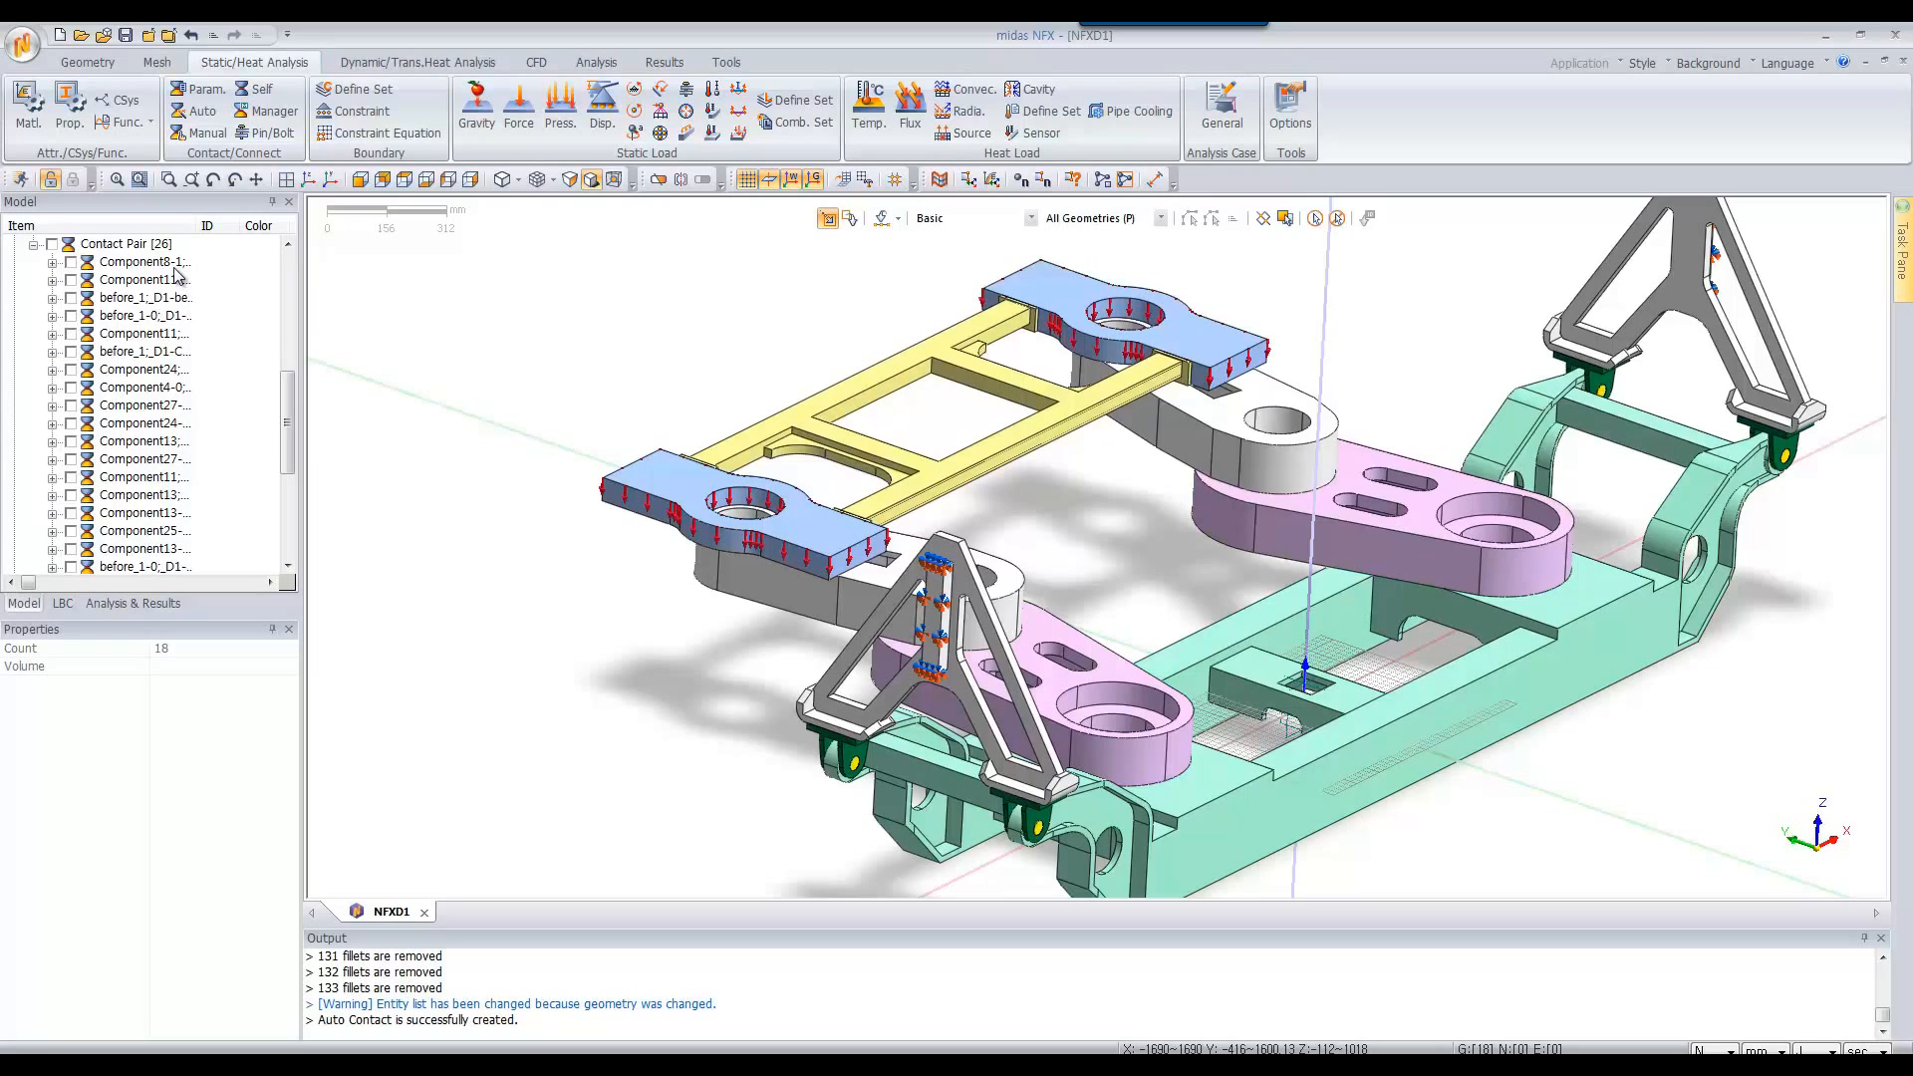
pyautogui.click(175, 268)
pyautogui.click(168, 283)
pyautogui.click(167, 338)
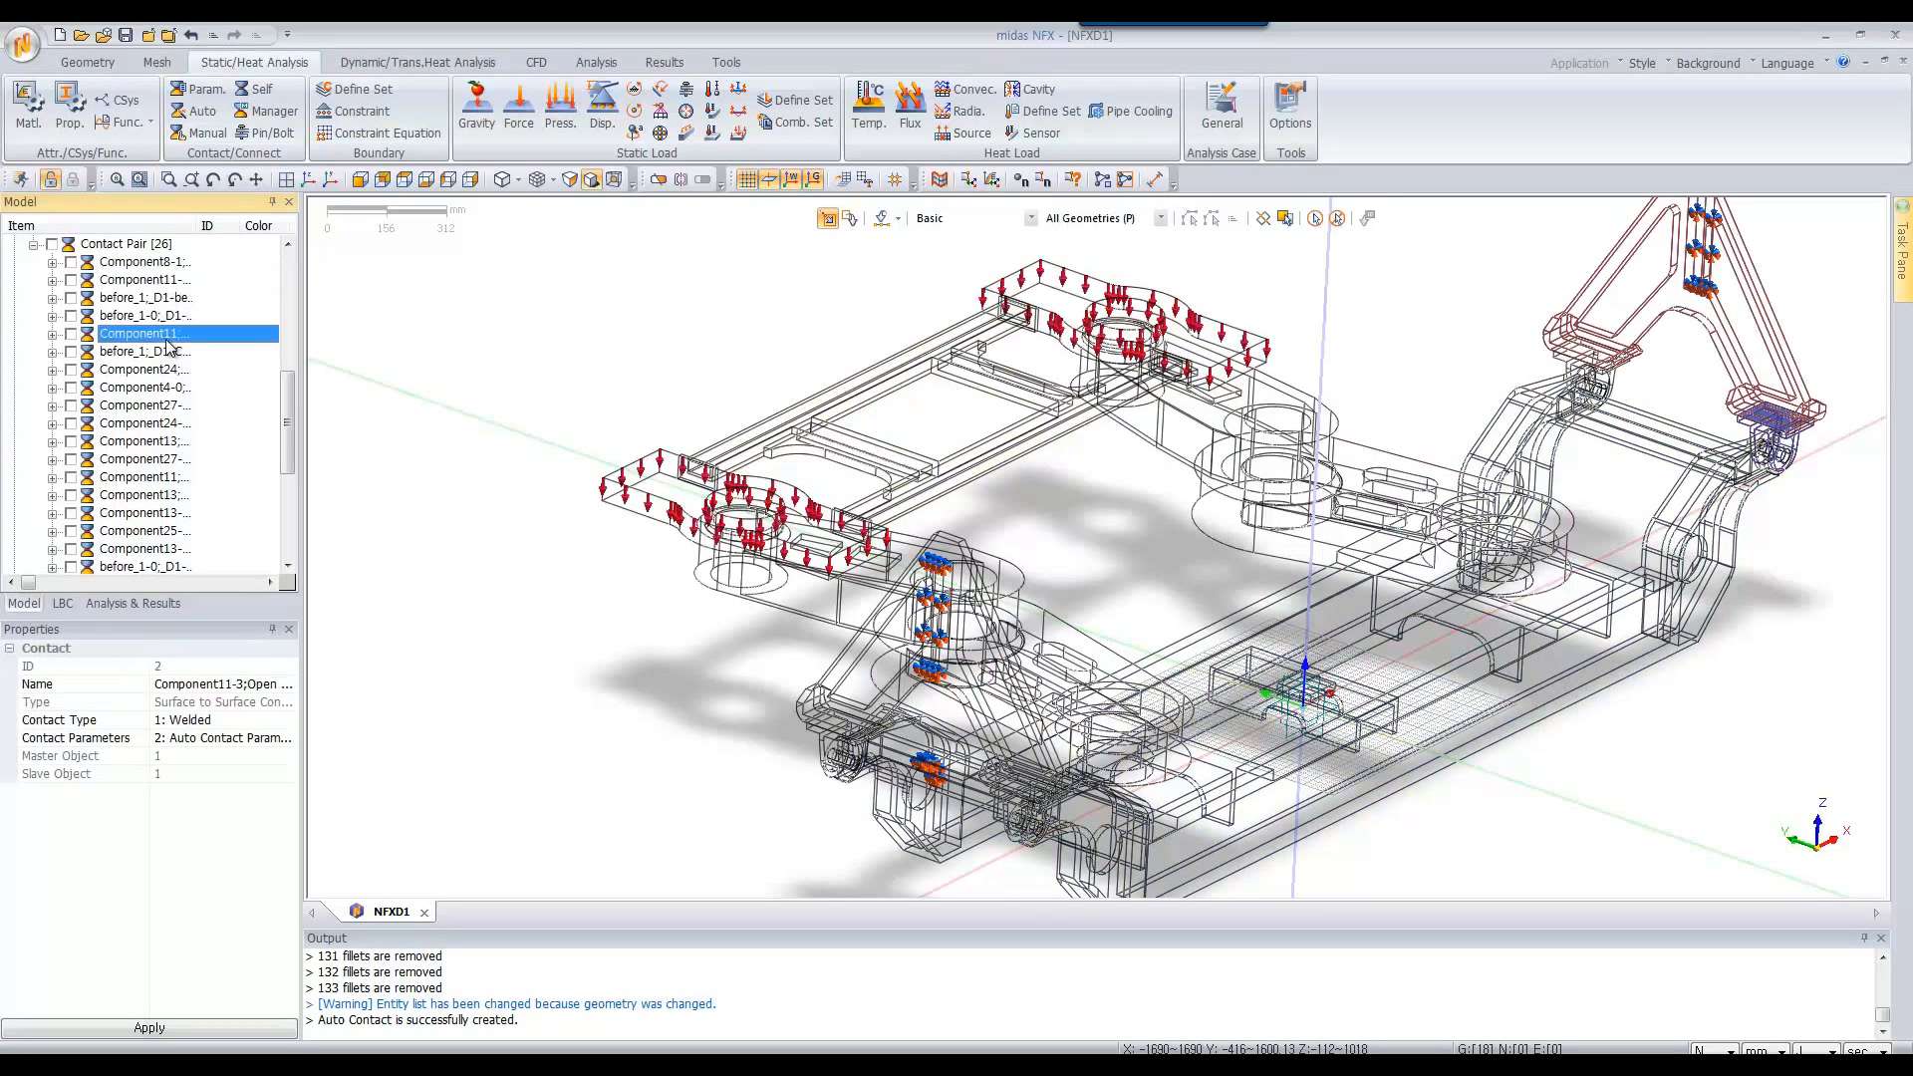
pyautogui.click(172, 389)
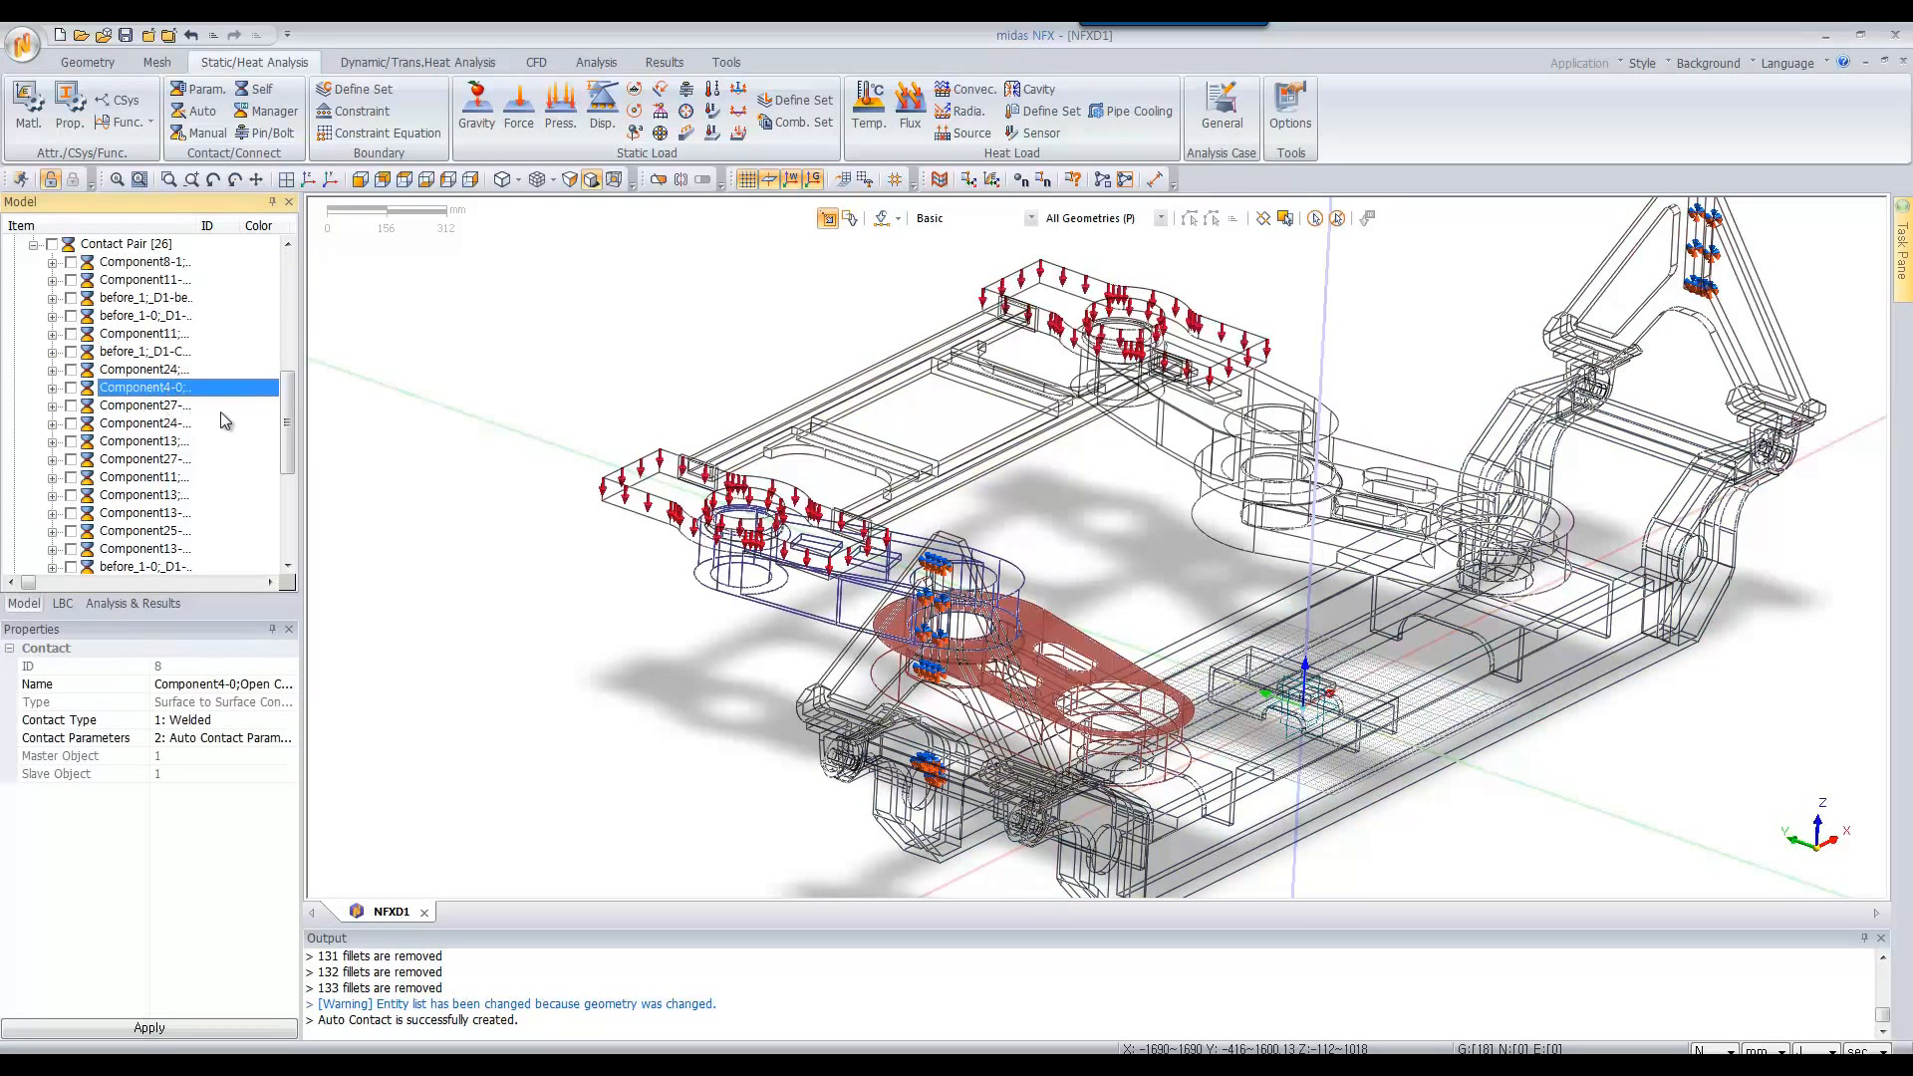
# Display the contacts of the grey link arm beneath the near blue plate, and return to the normal geometry display
pyautogui.click(838, 588)
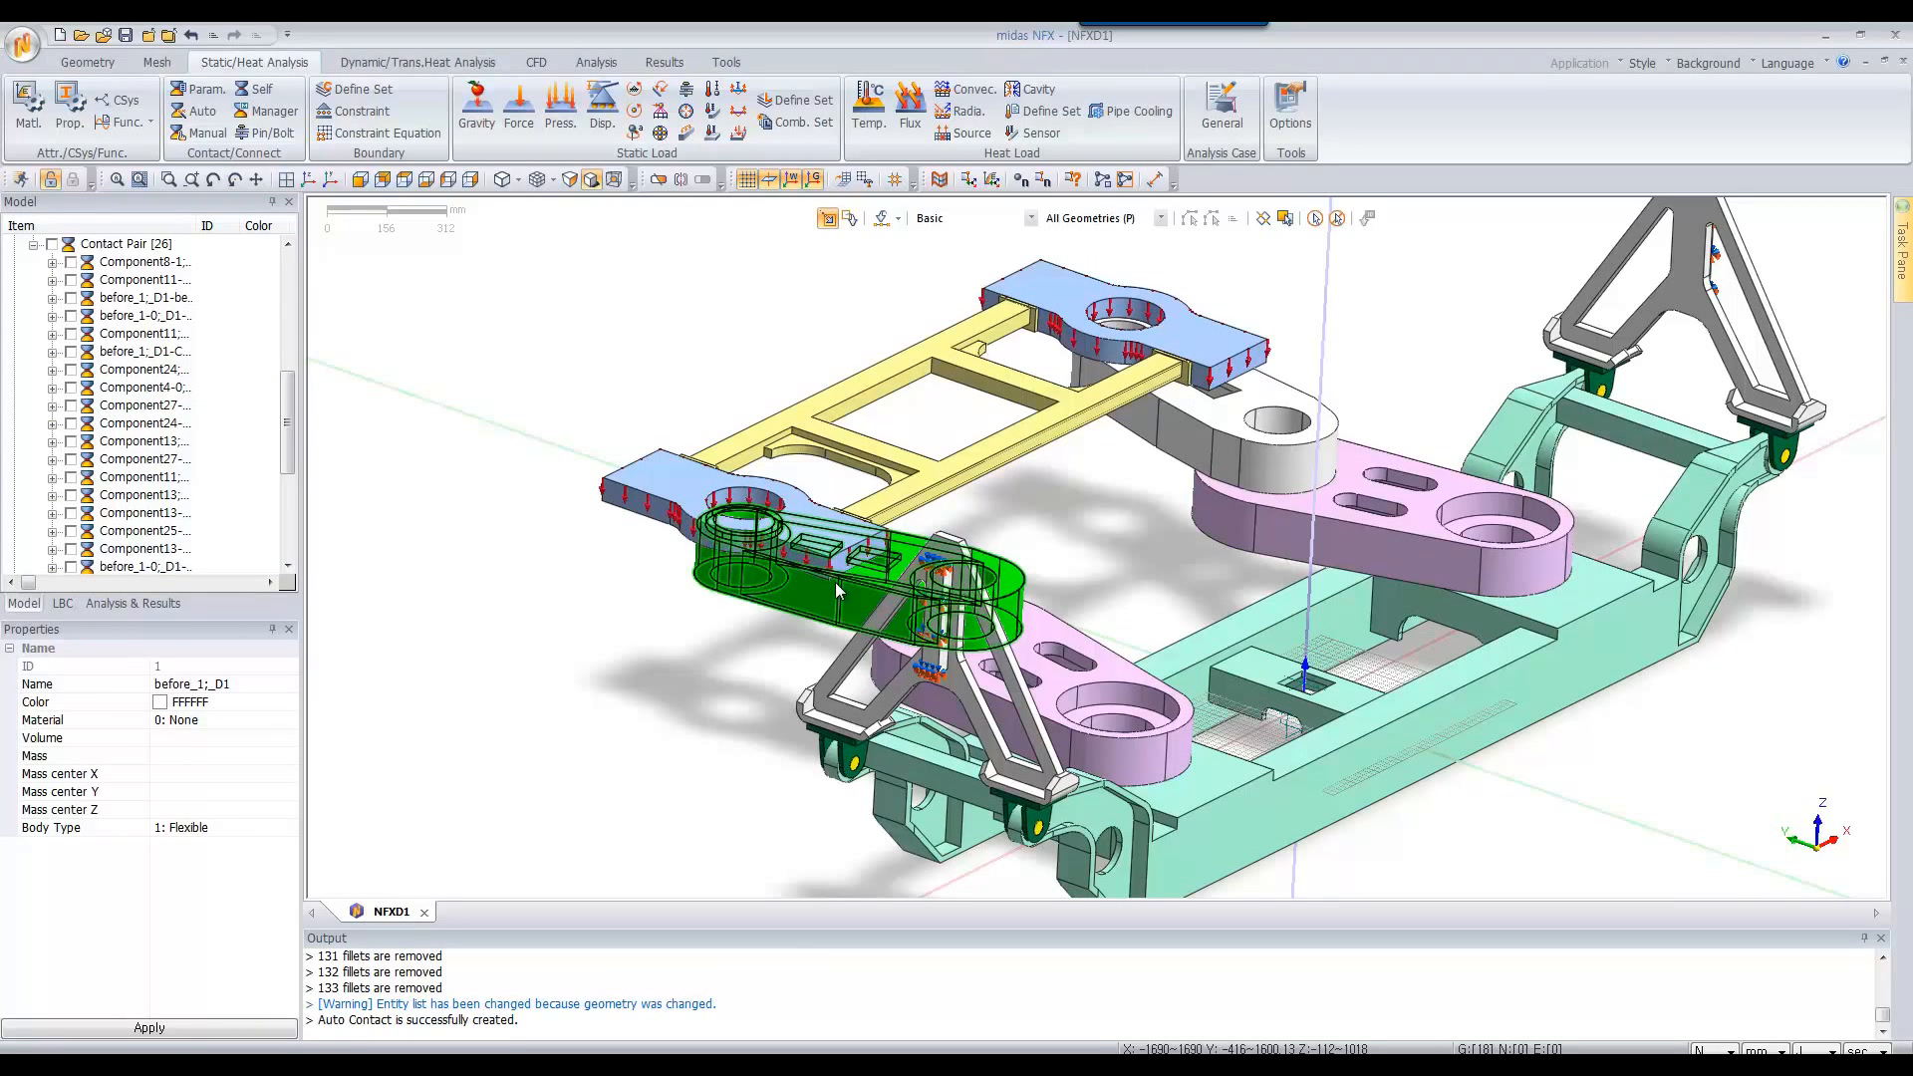
pyautogui.rightClick(843, 609)
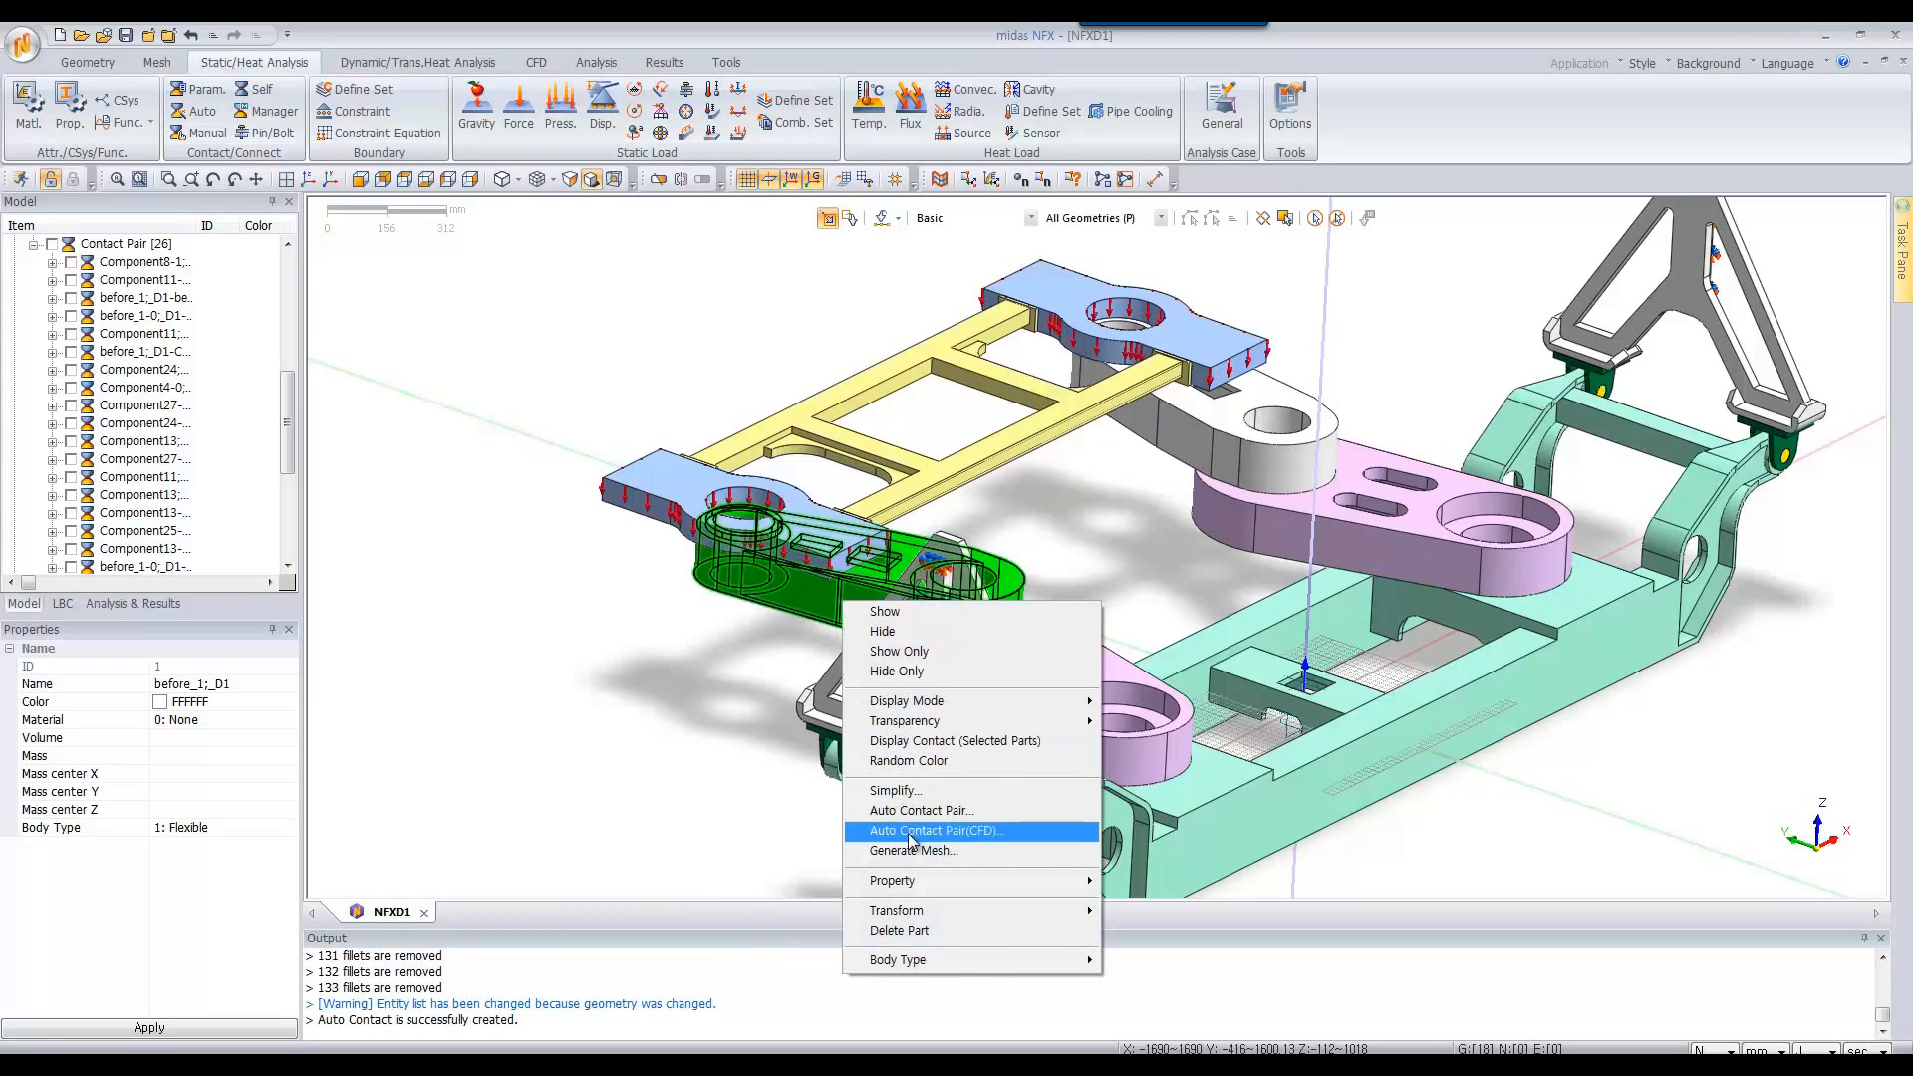
pyautogui.click(916, 742)
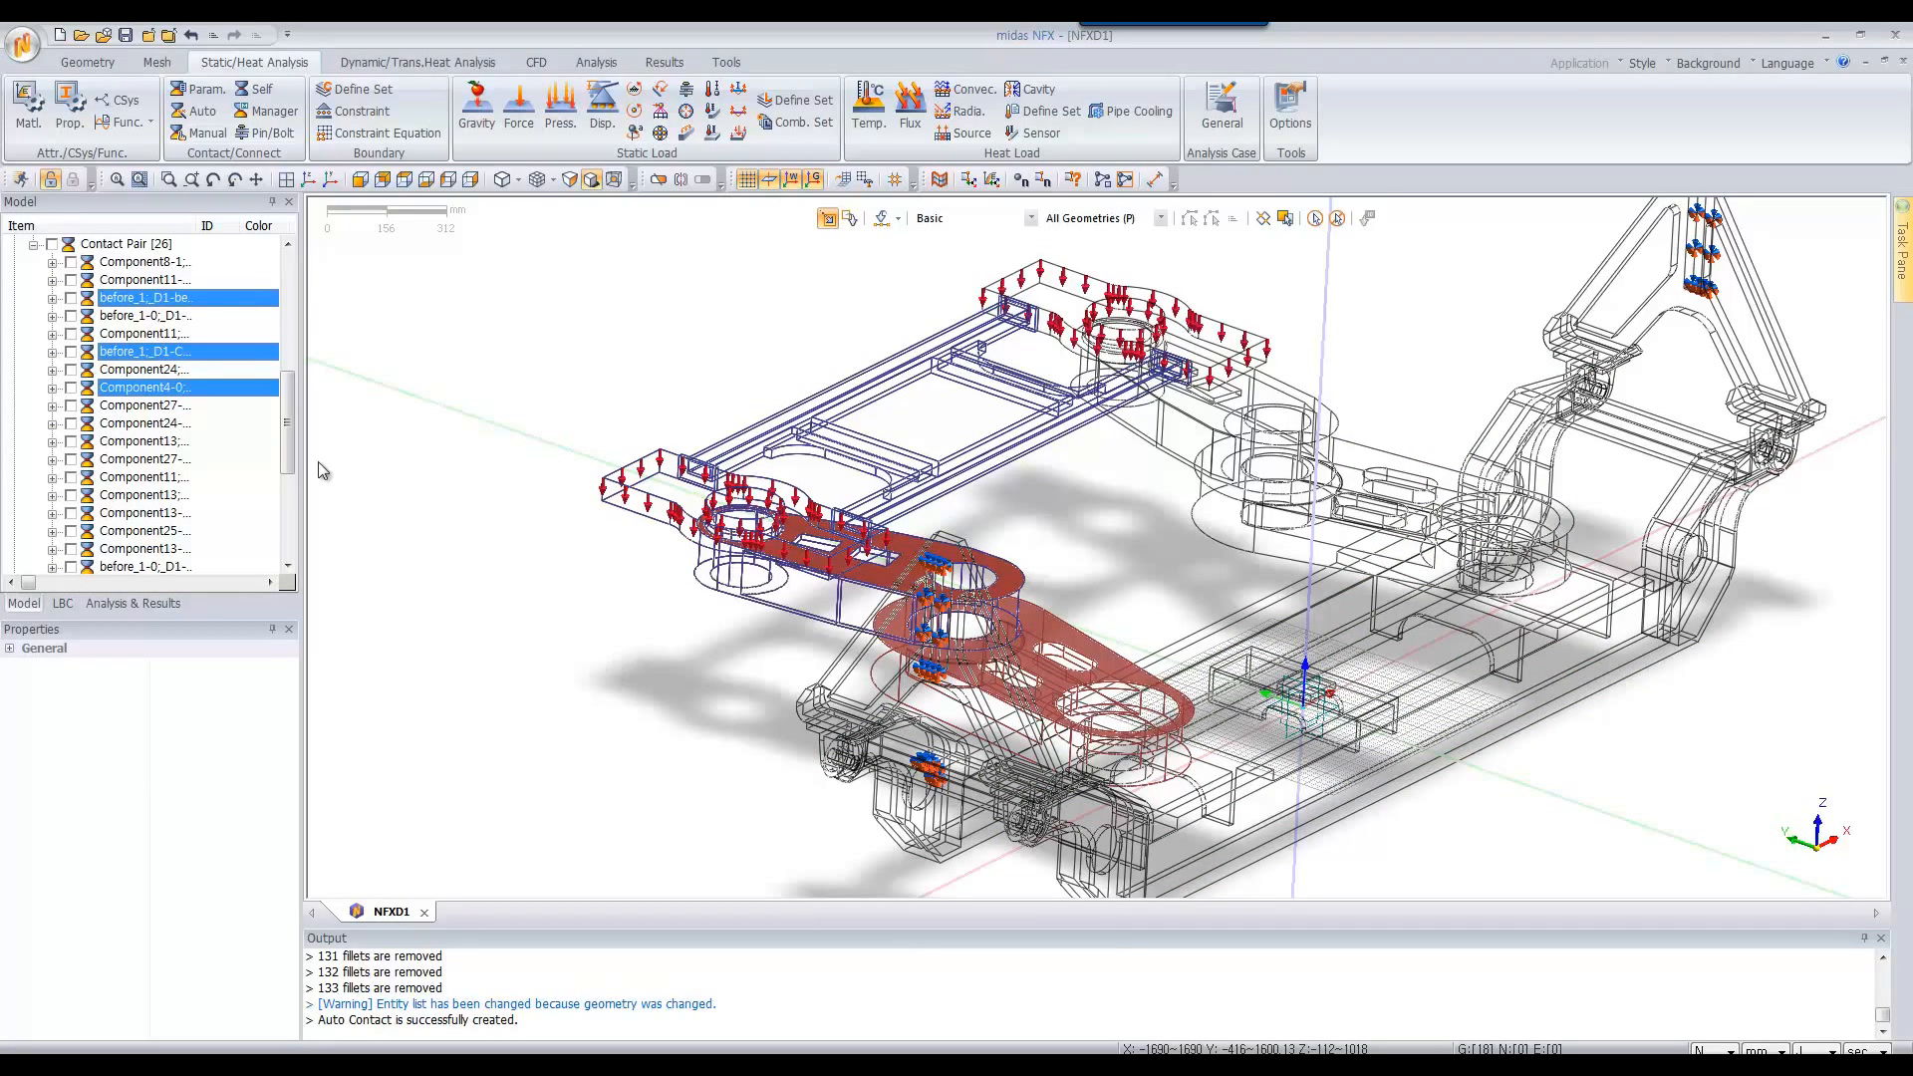
pyautogui.moveTo(287, 438); pyautogui.dragTo(287, 322)
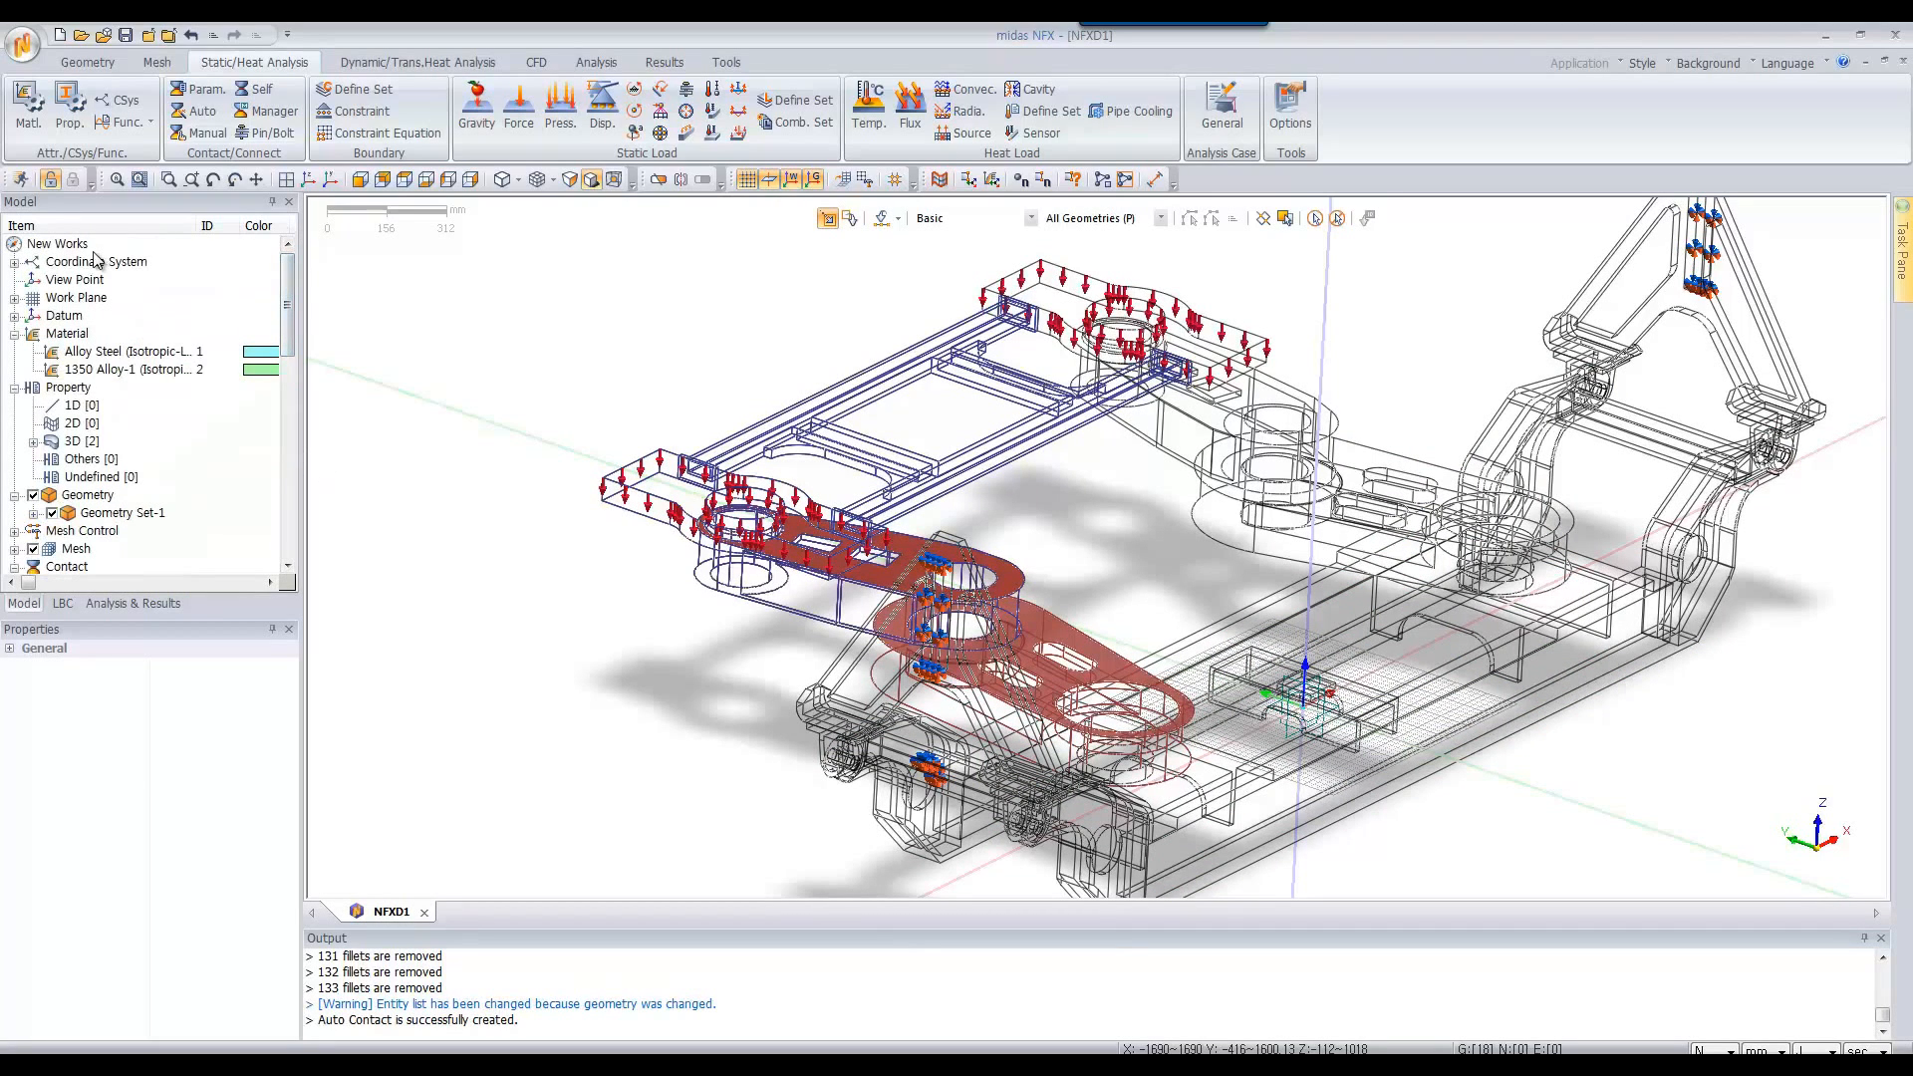
pyautogui.click(100, 495)
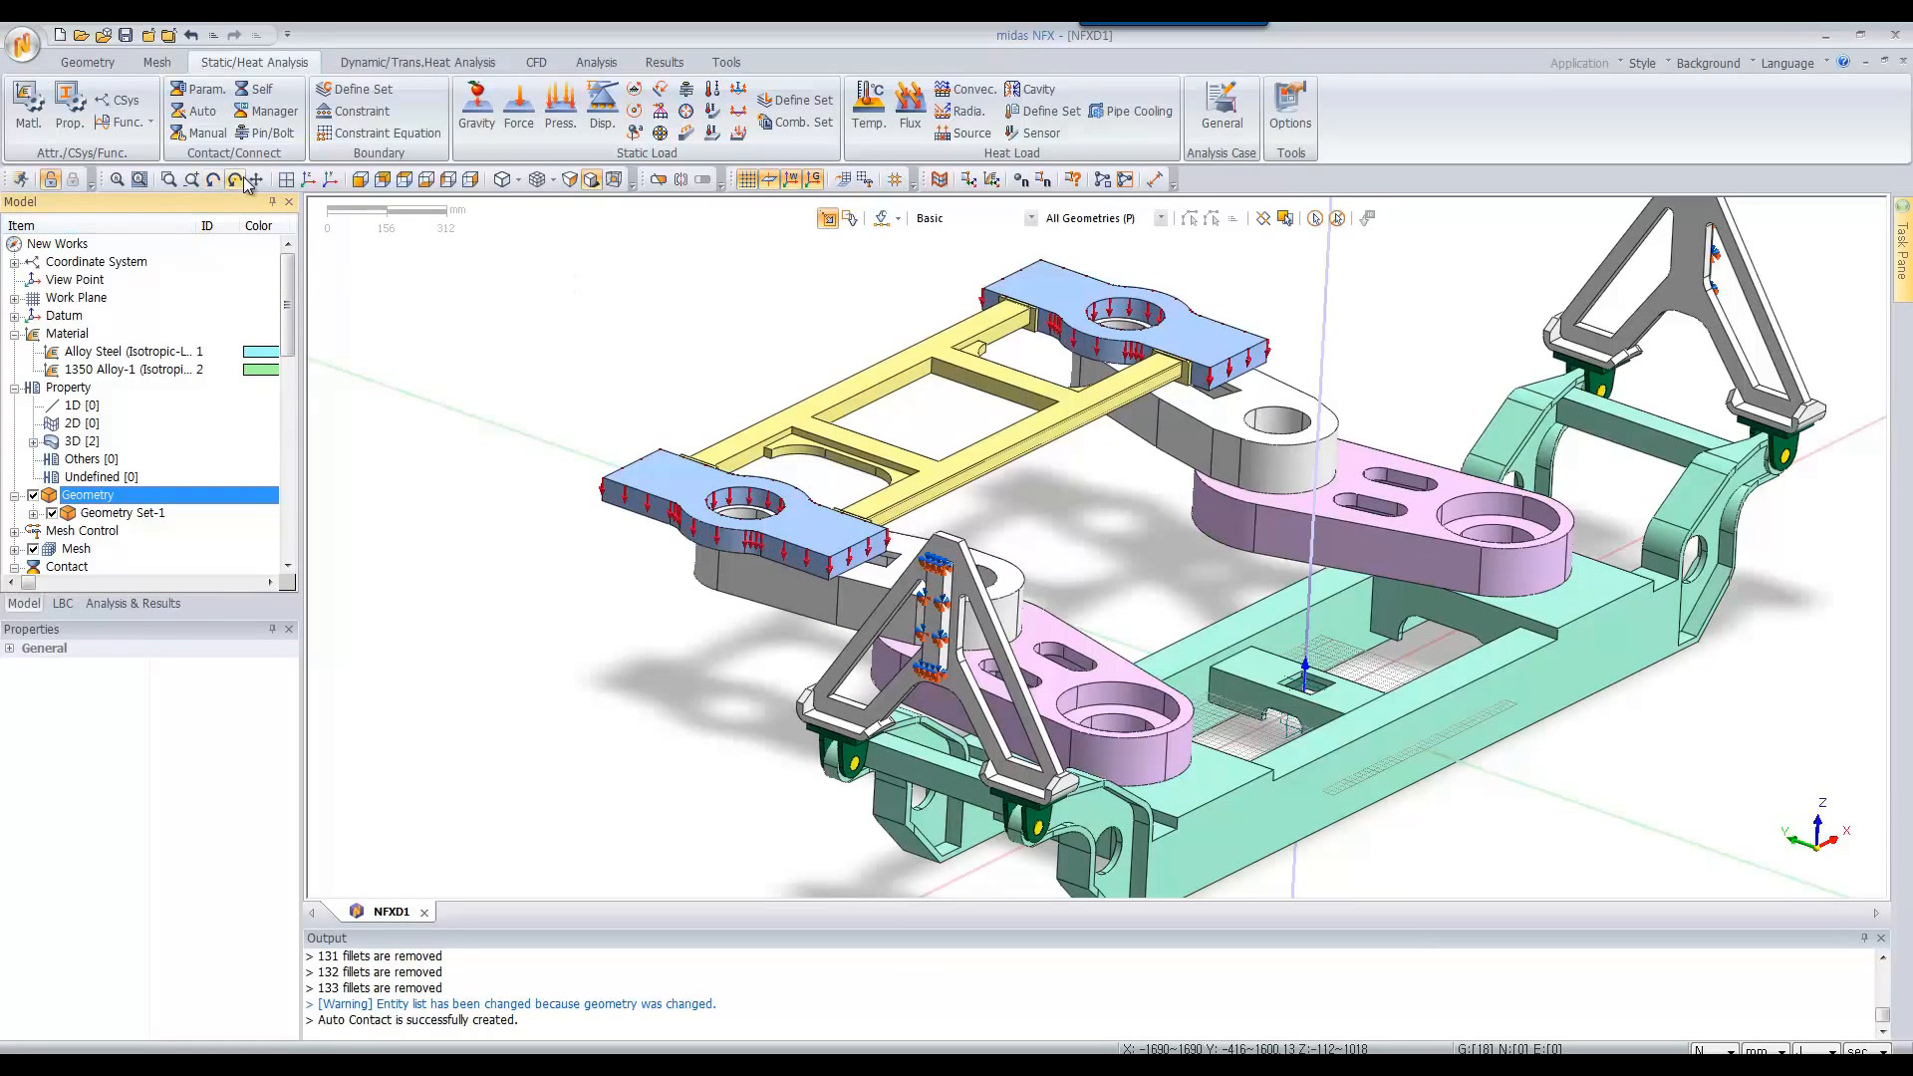
# Start an automatic solid mesh with the High Speed Tetra Mesher and assign the 1: Steel property
pyautogui.click(313, 181)
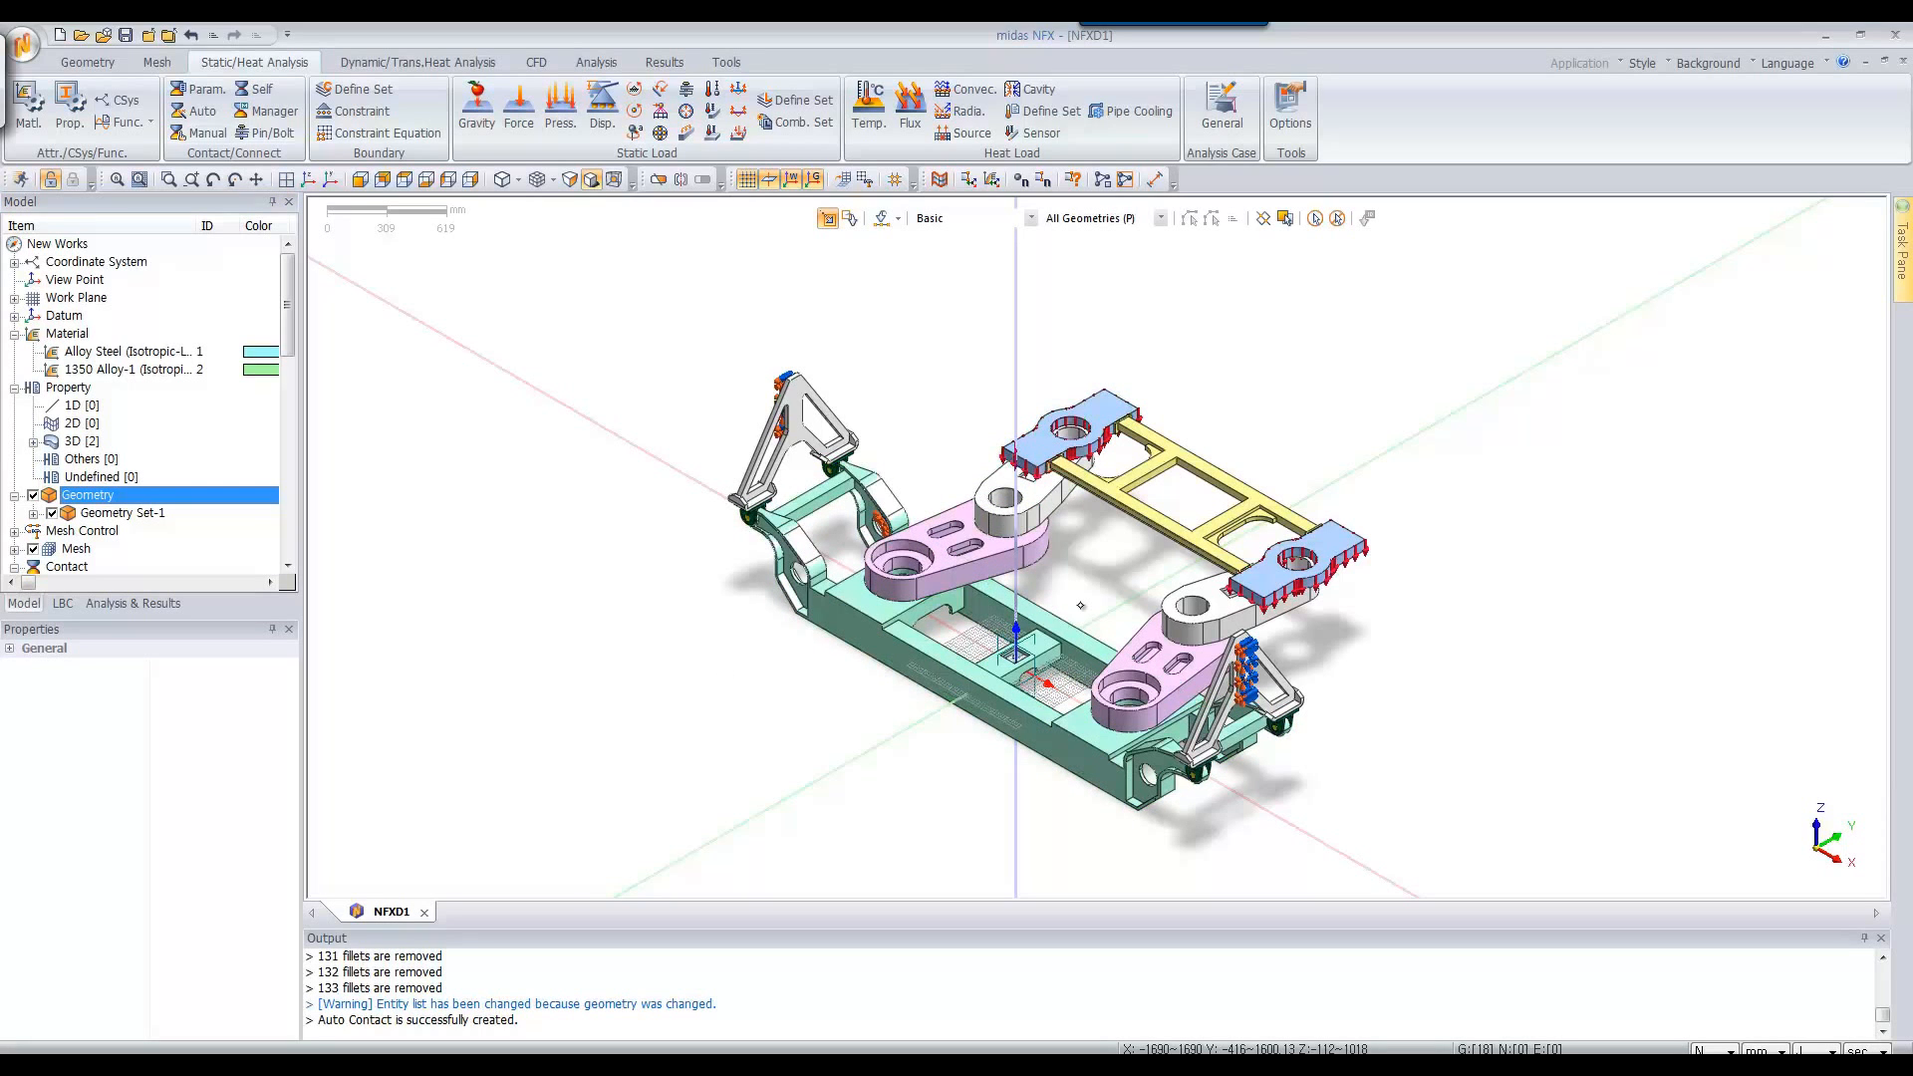
pyautogui.scroll(5, 1081, 605)
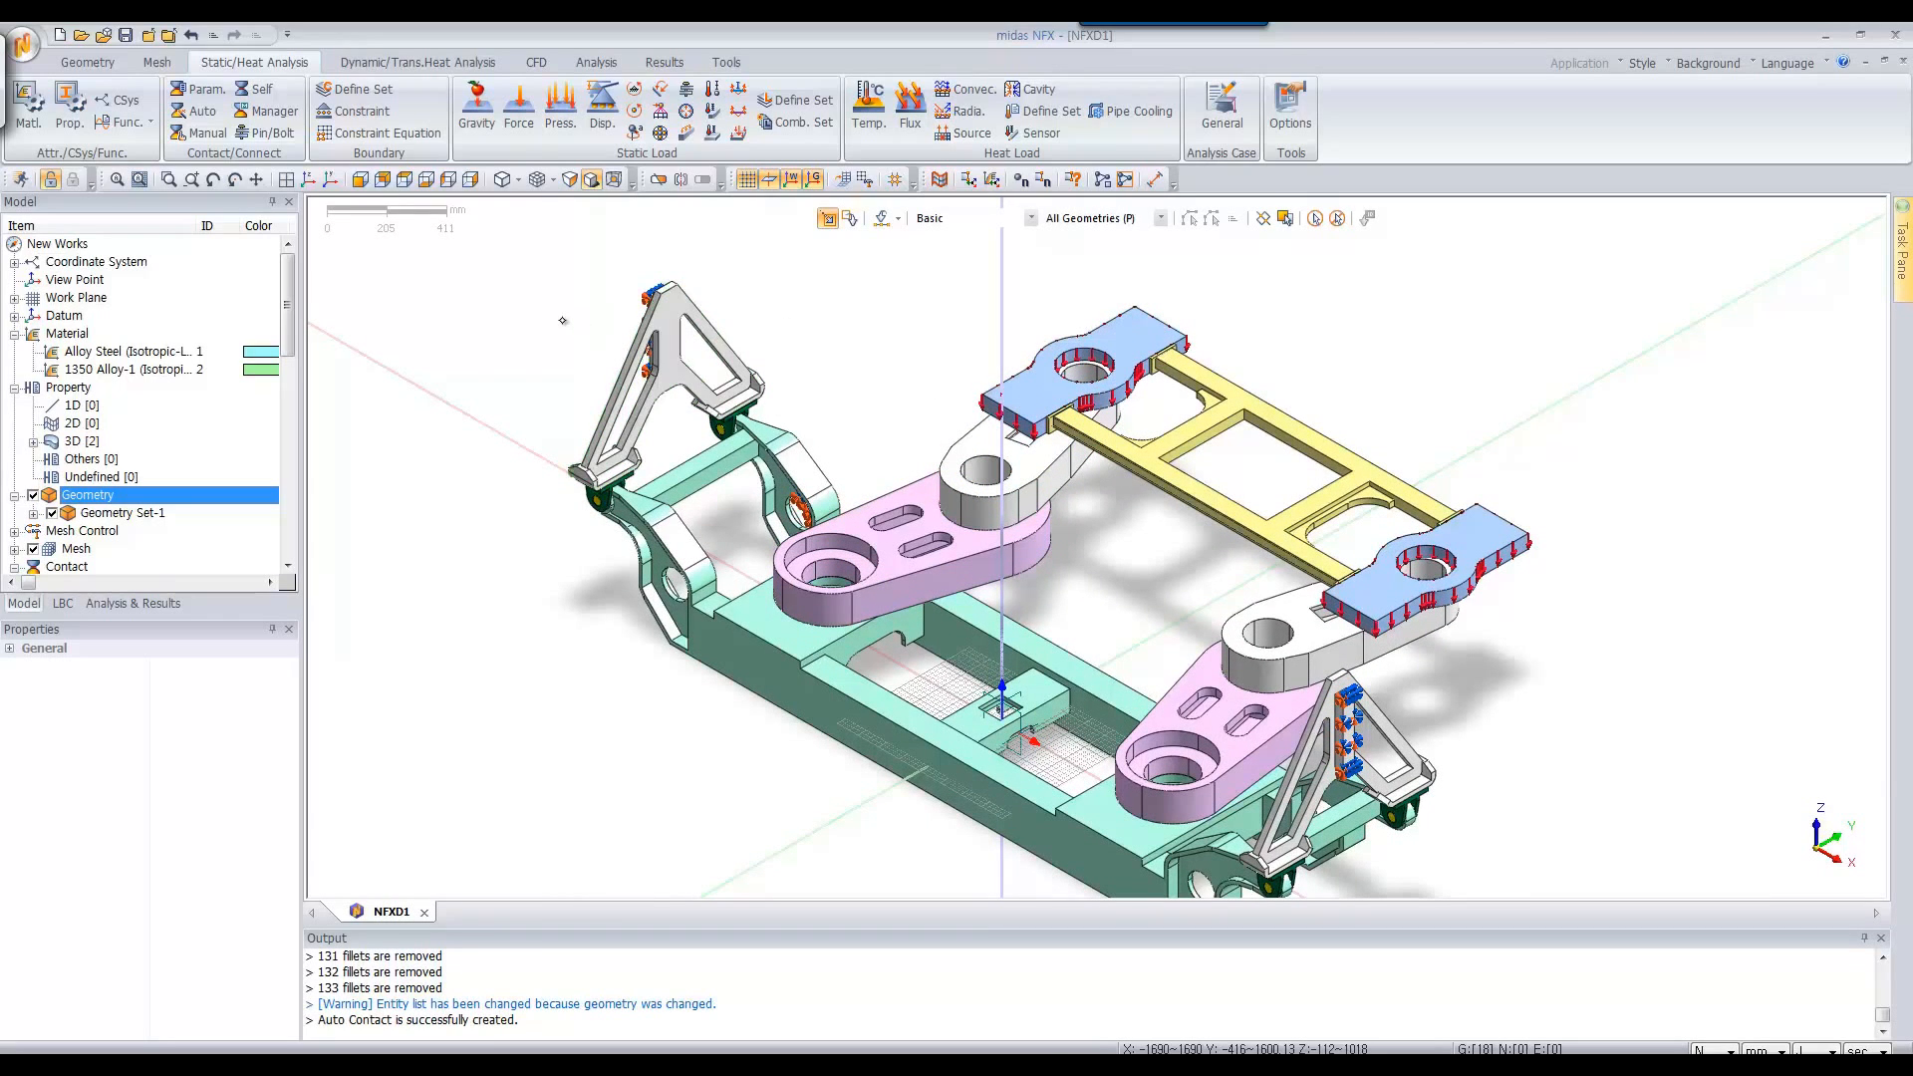
pyautogui.click(156, 62)
pyautogui.click(350, 110)
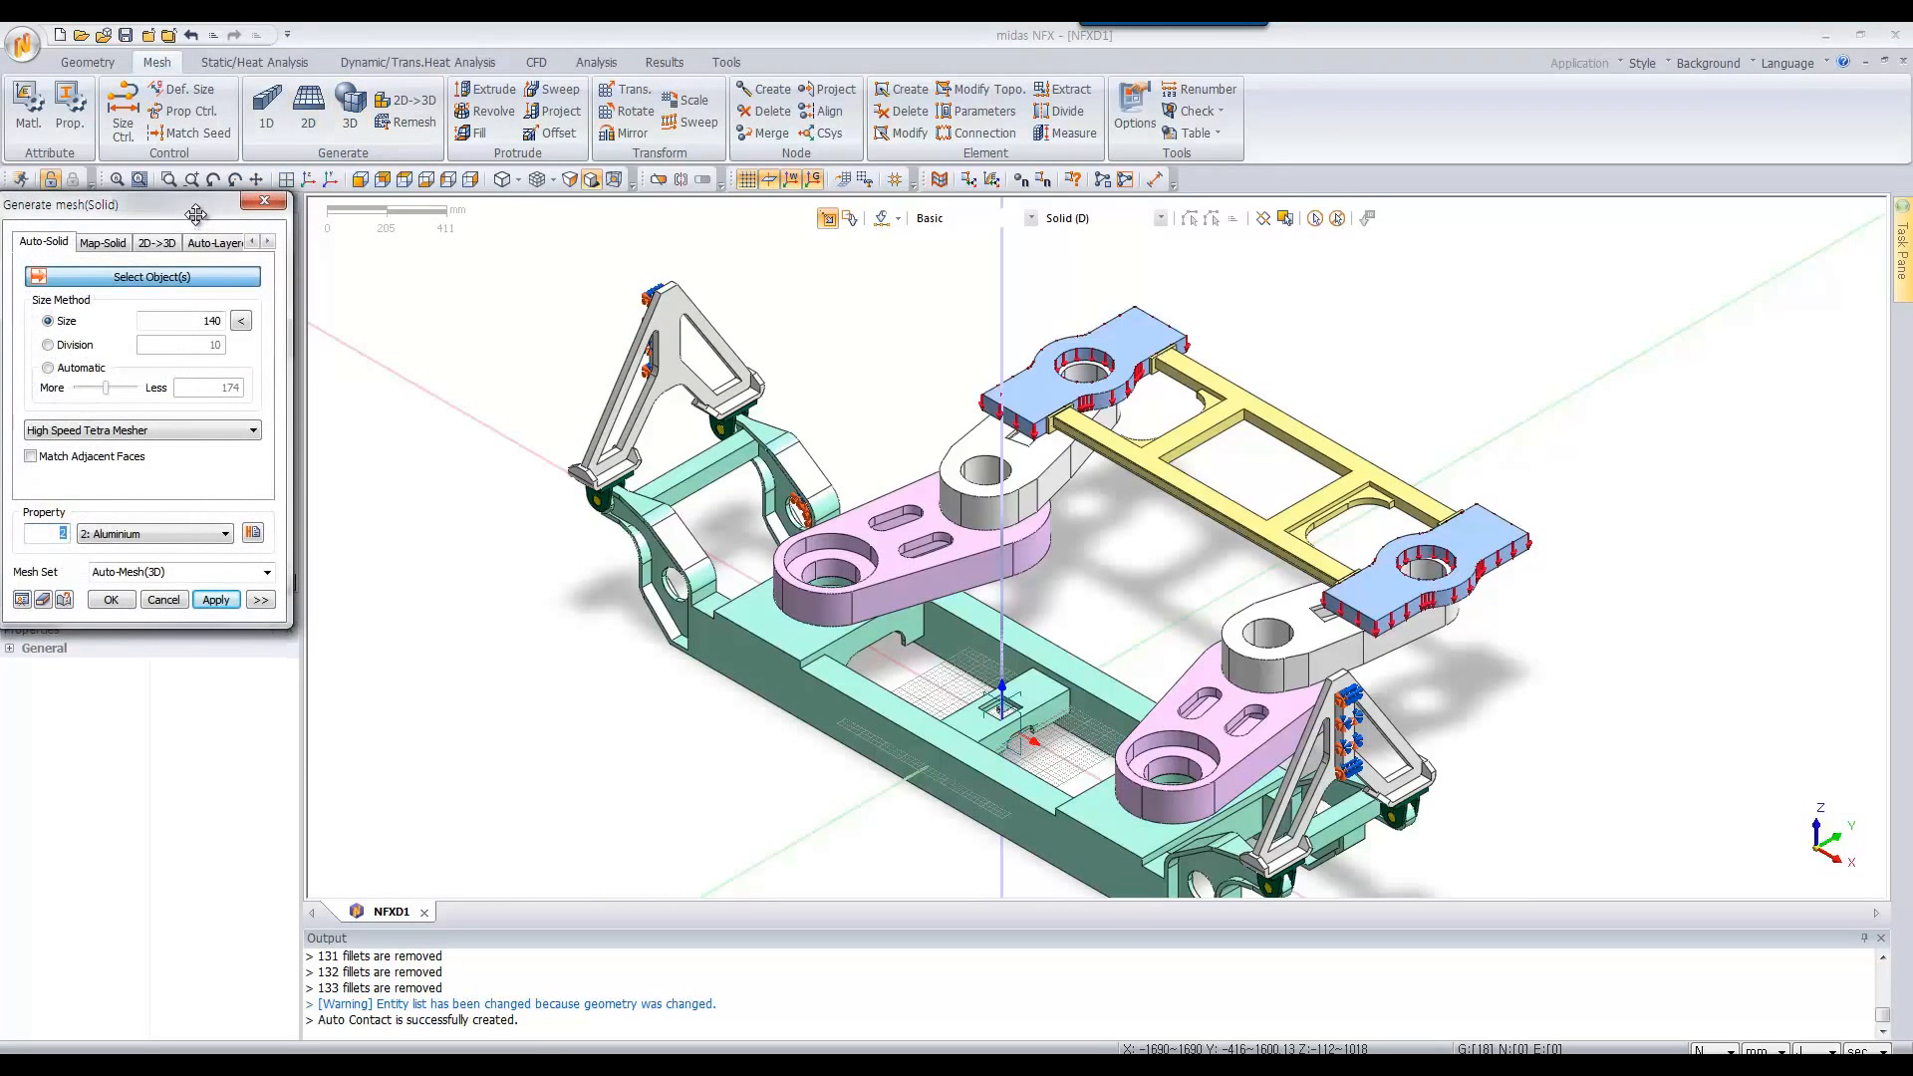
pyautogui.moveTo(195, 214); pyautogui.dragTo(392, 342)
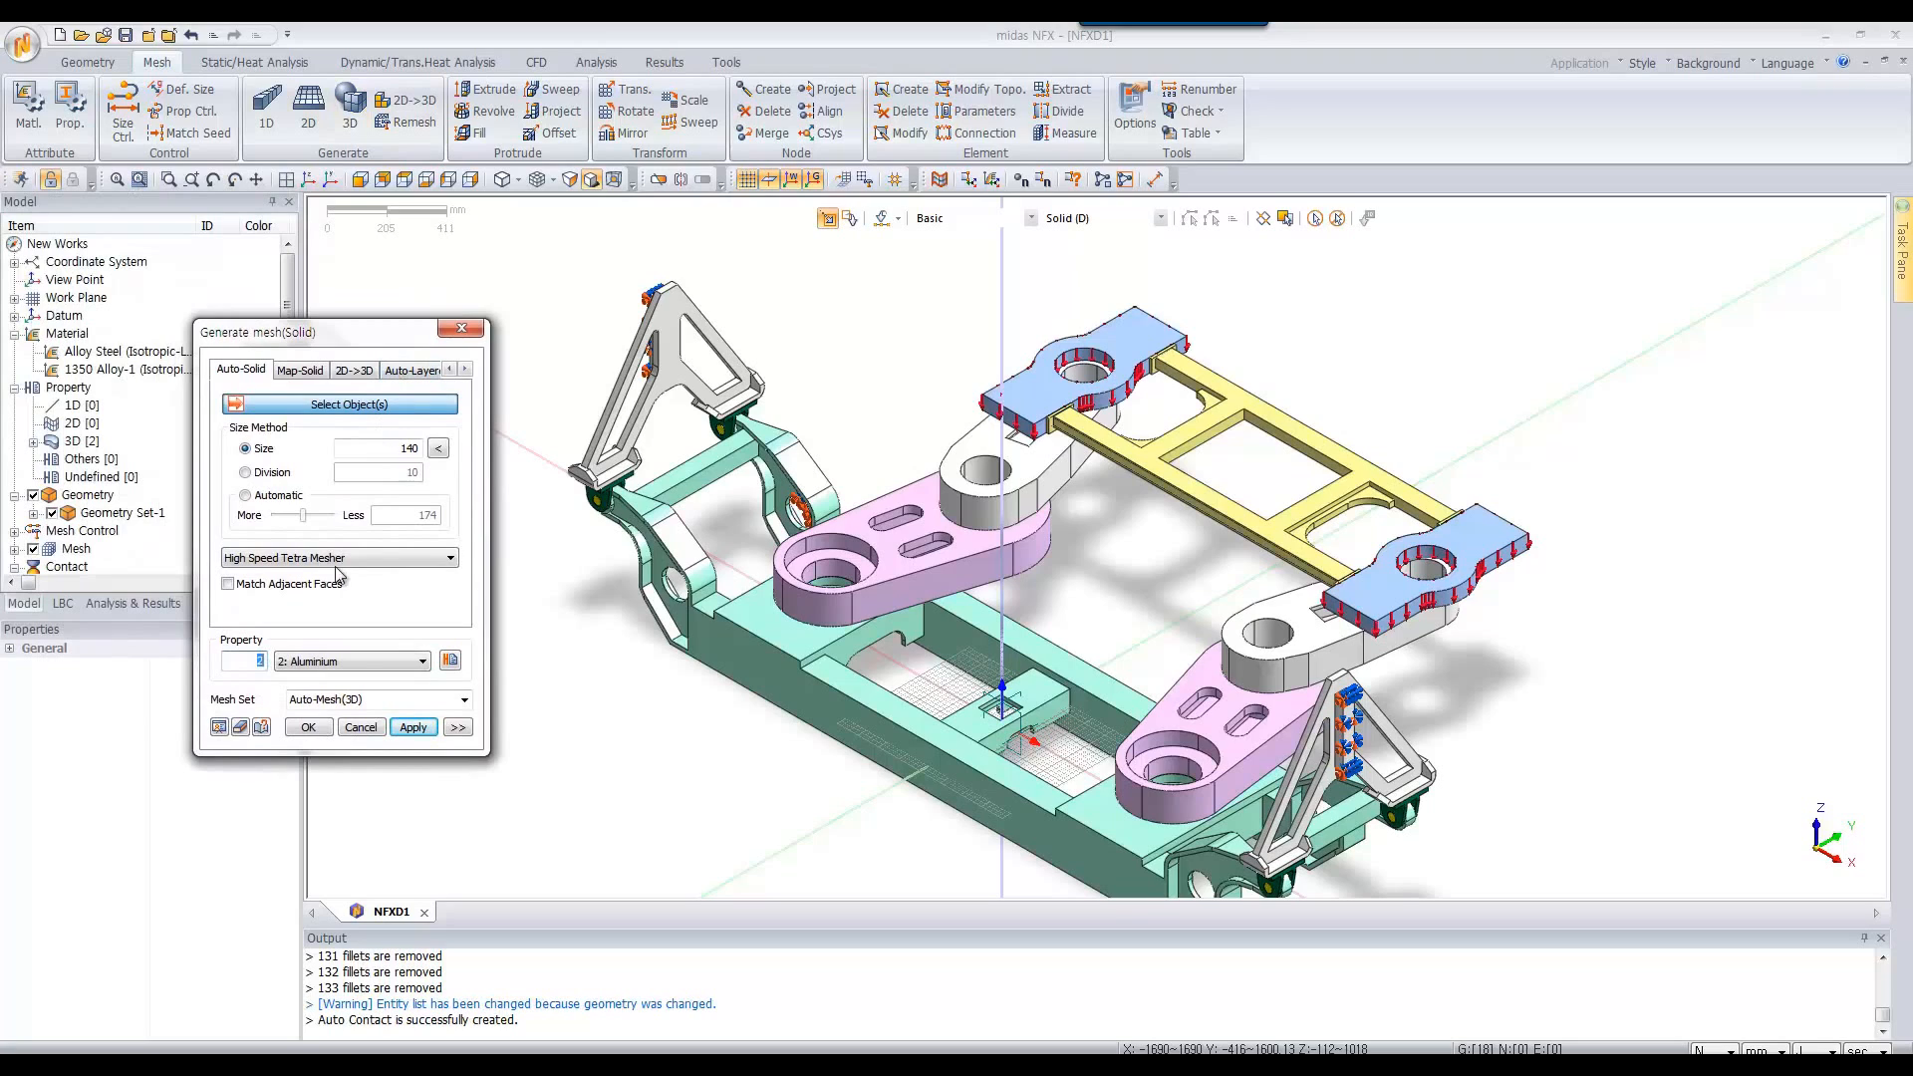
pyautogui.click(358, 662)
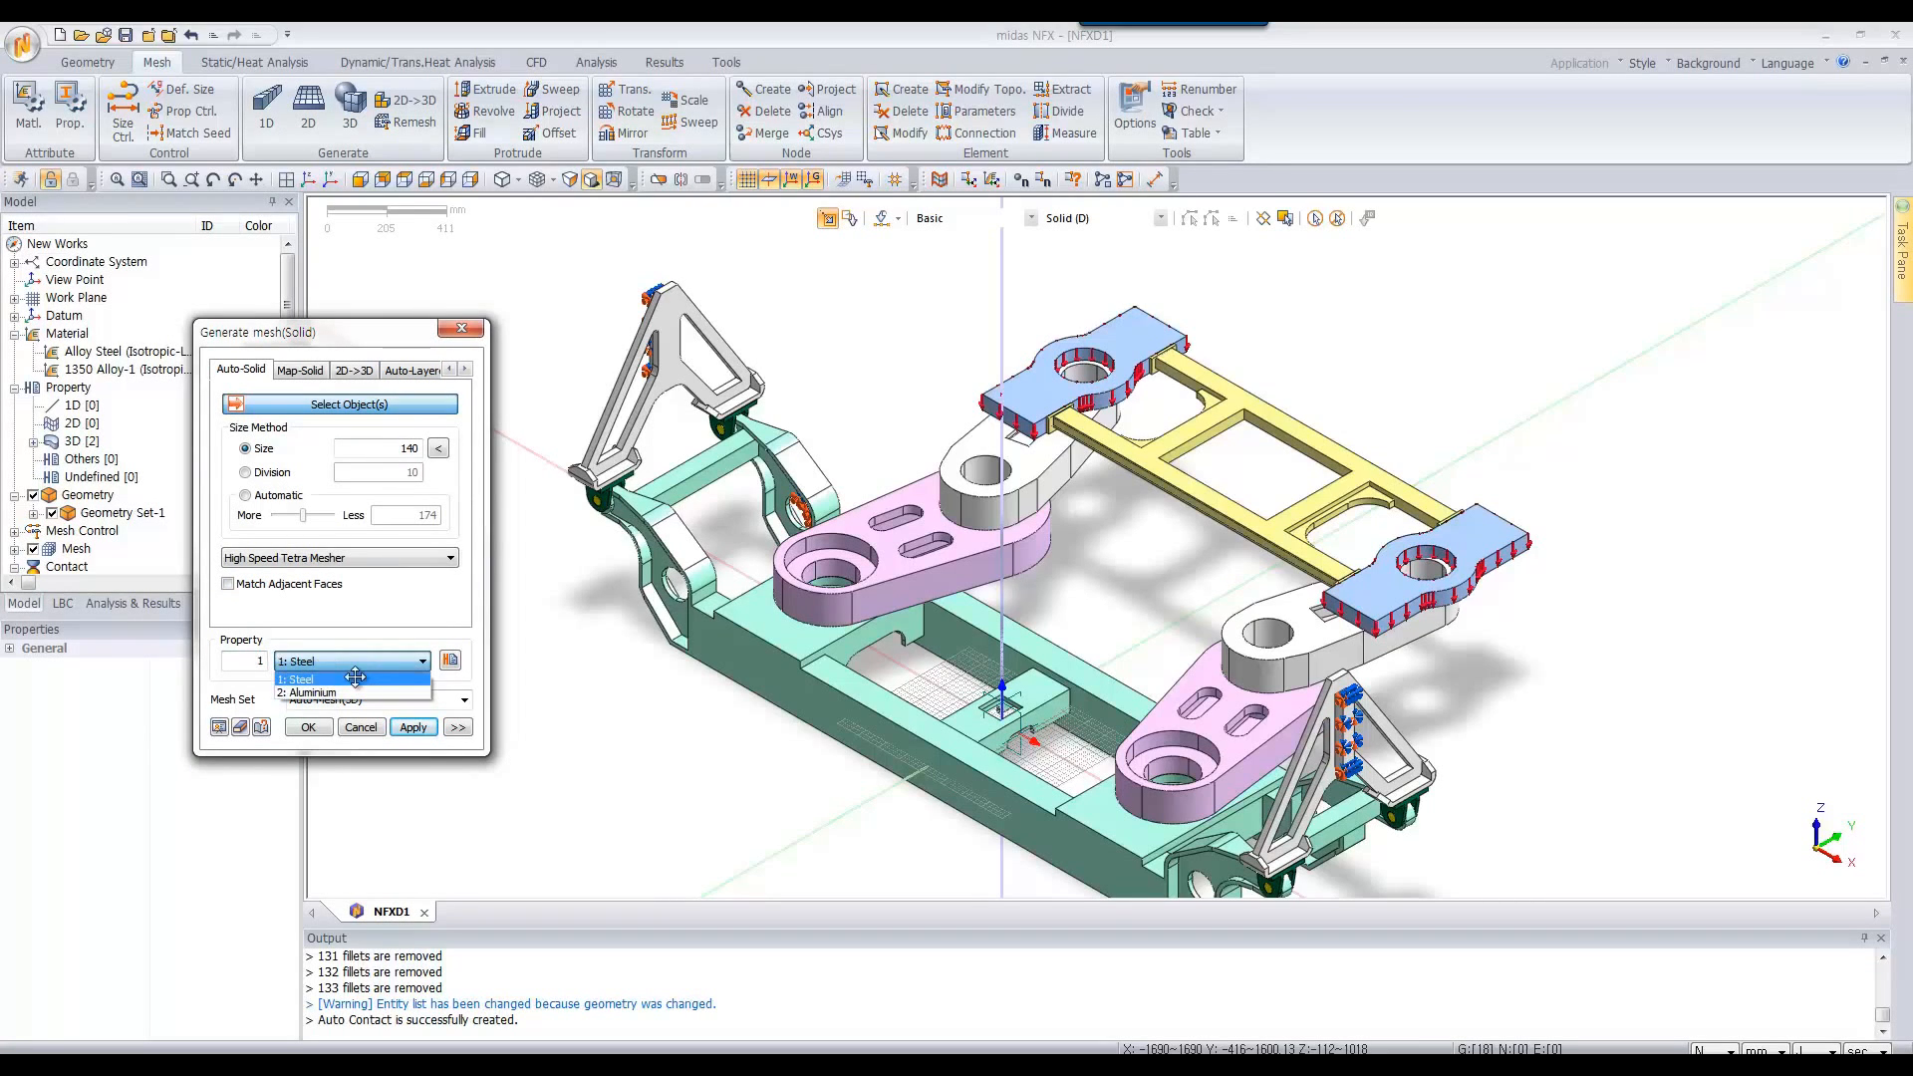
pyautogui.click(360, 681)
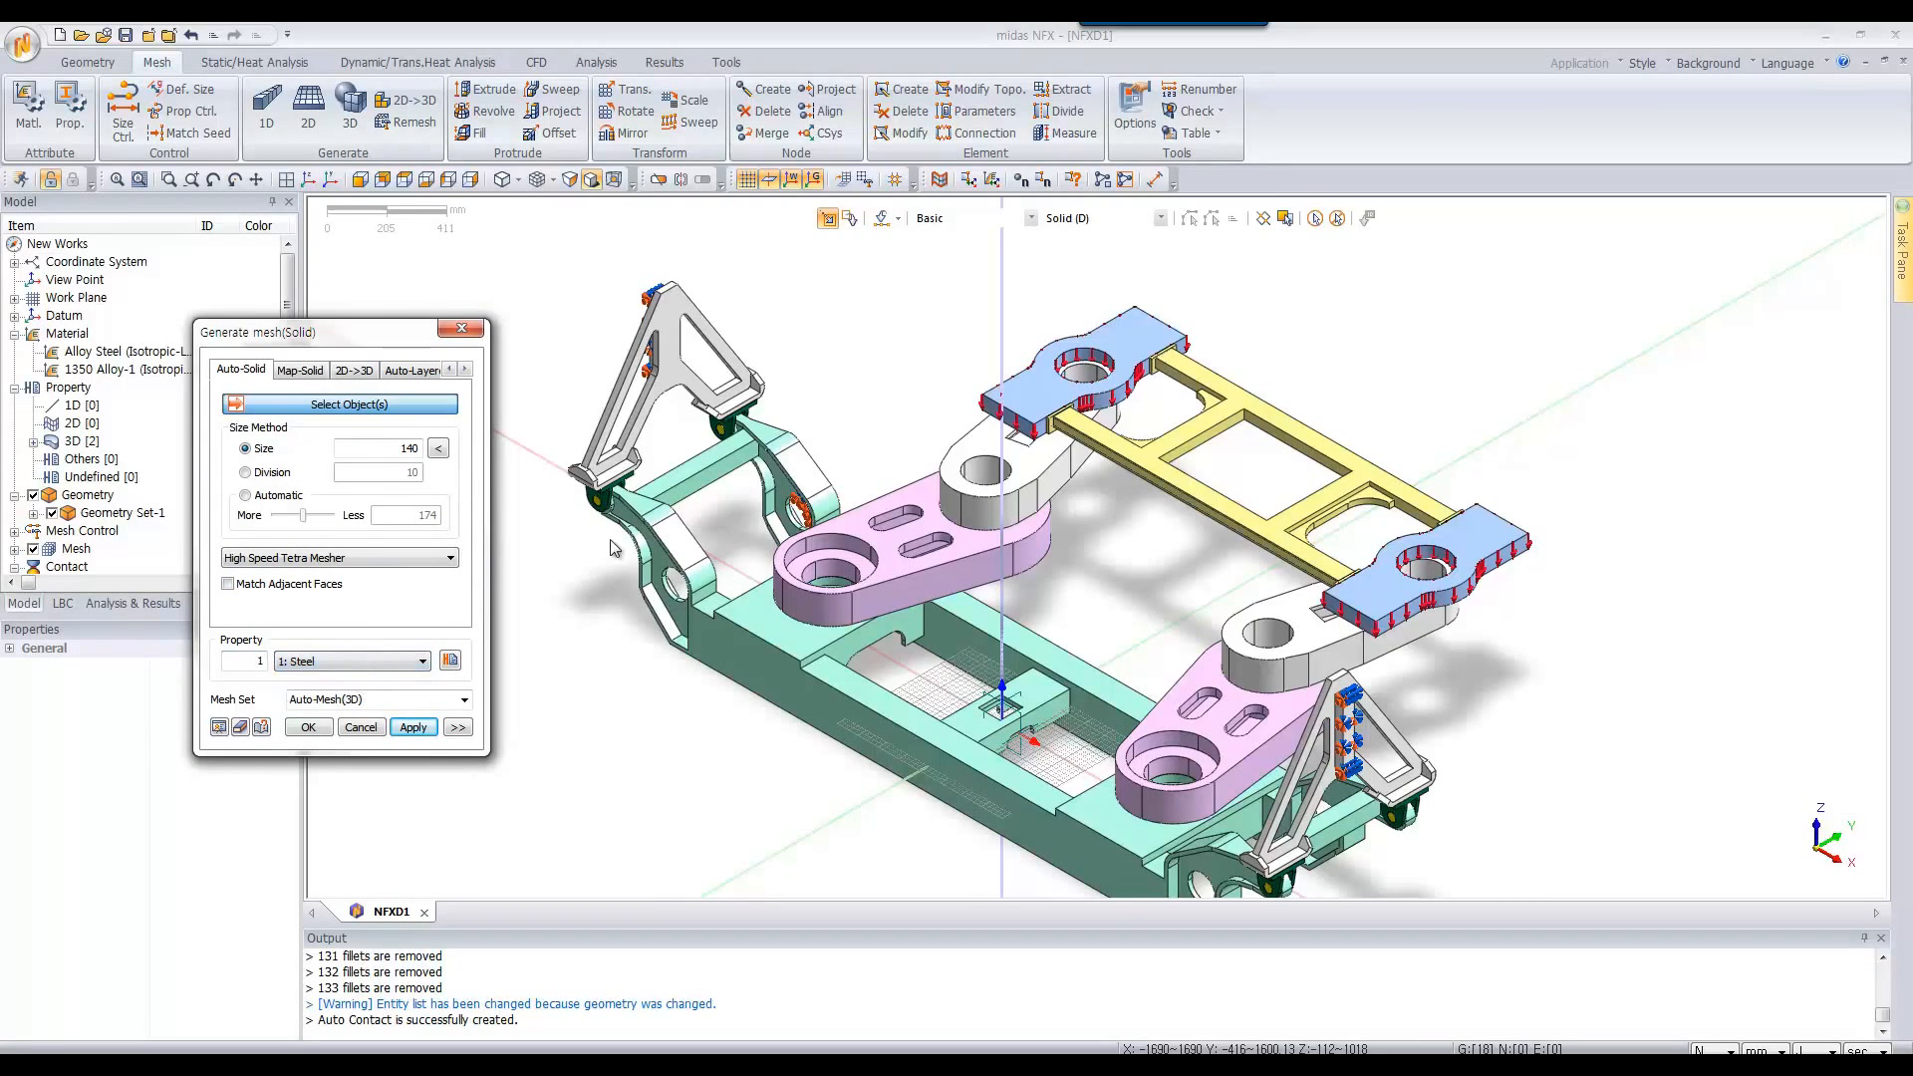
# Try to mesh all solids except the two A-shaped brackets and the turquoise base frame at size 140, and undo that mesh
pyautogui.click(1315, 220)
pyautogui.click(687, 389)
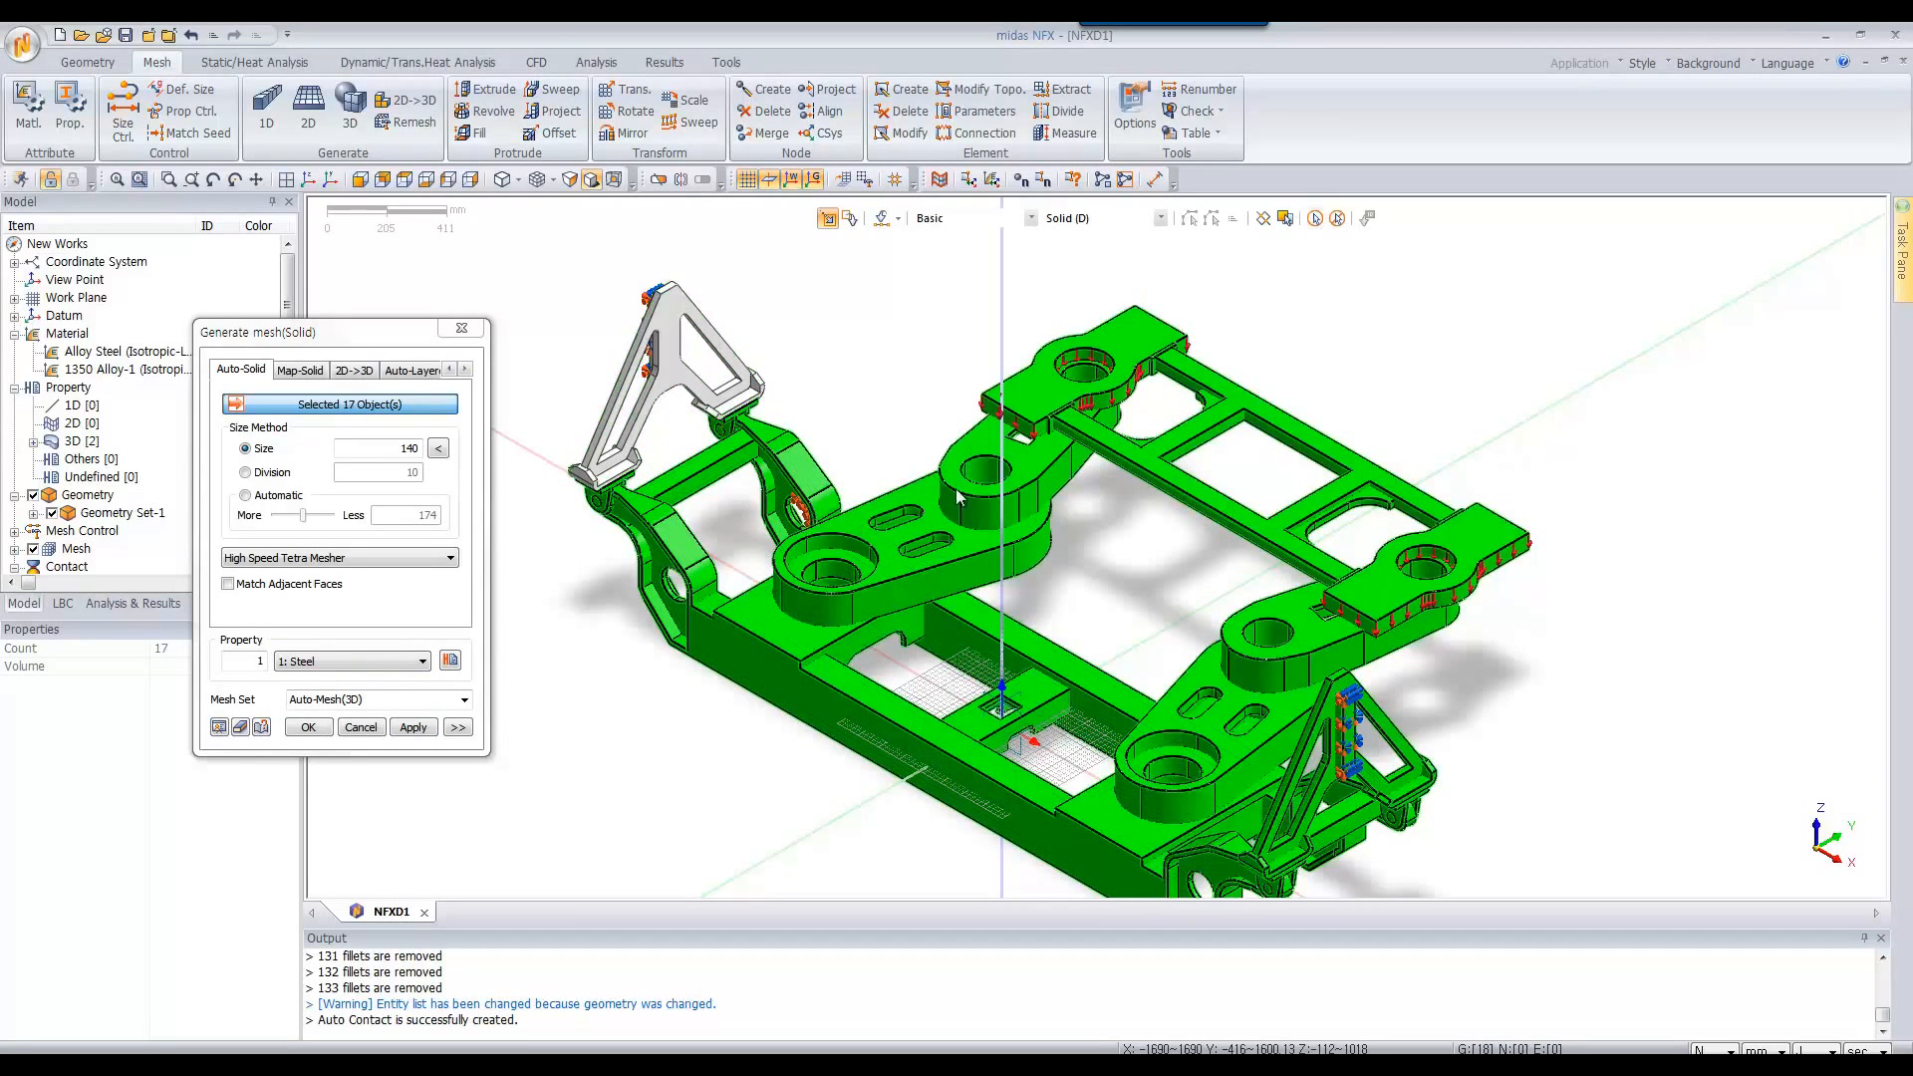
pyautogui.click(1373, 785)
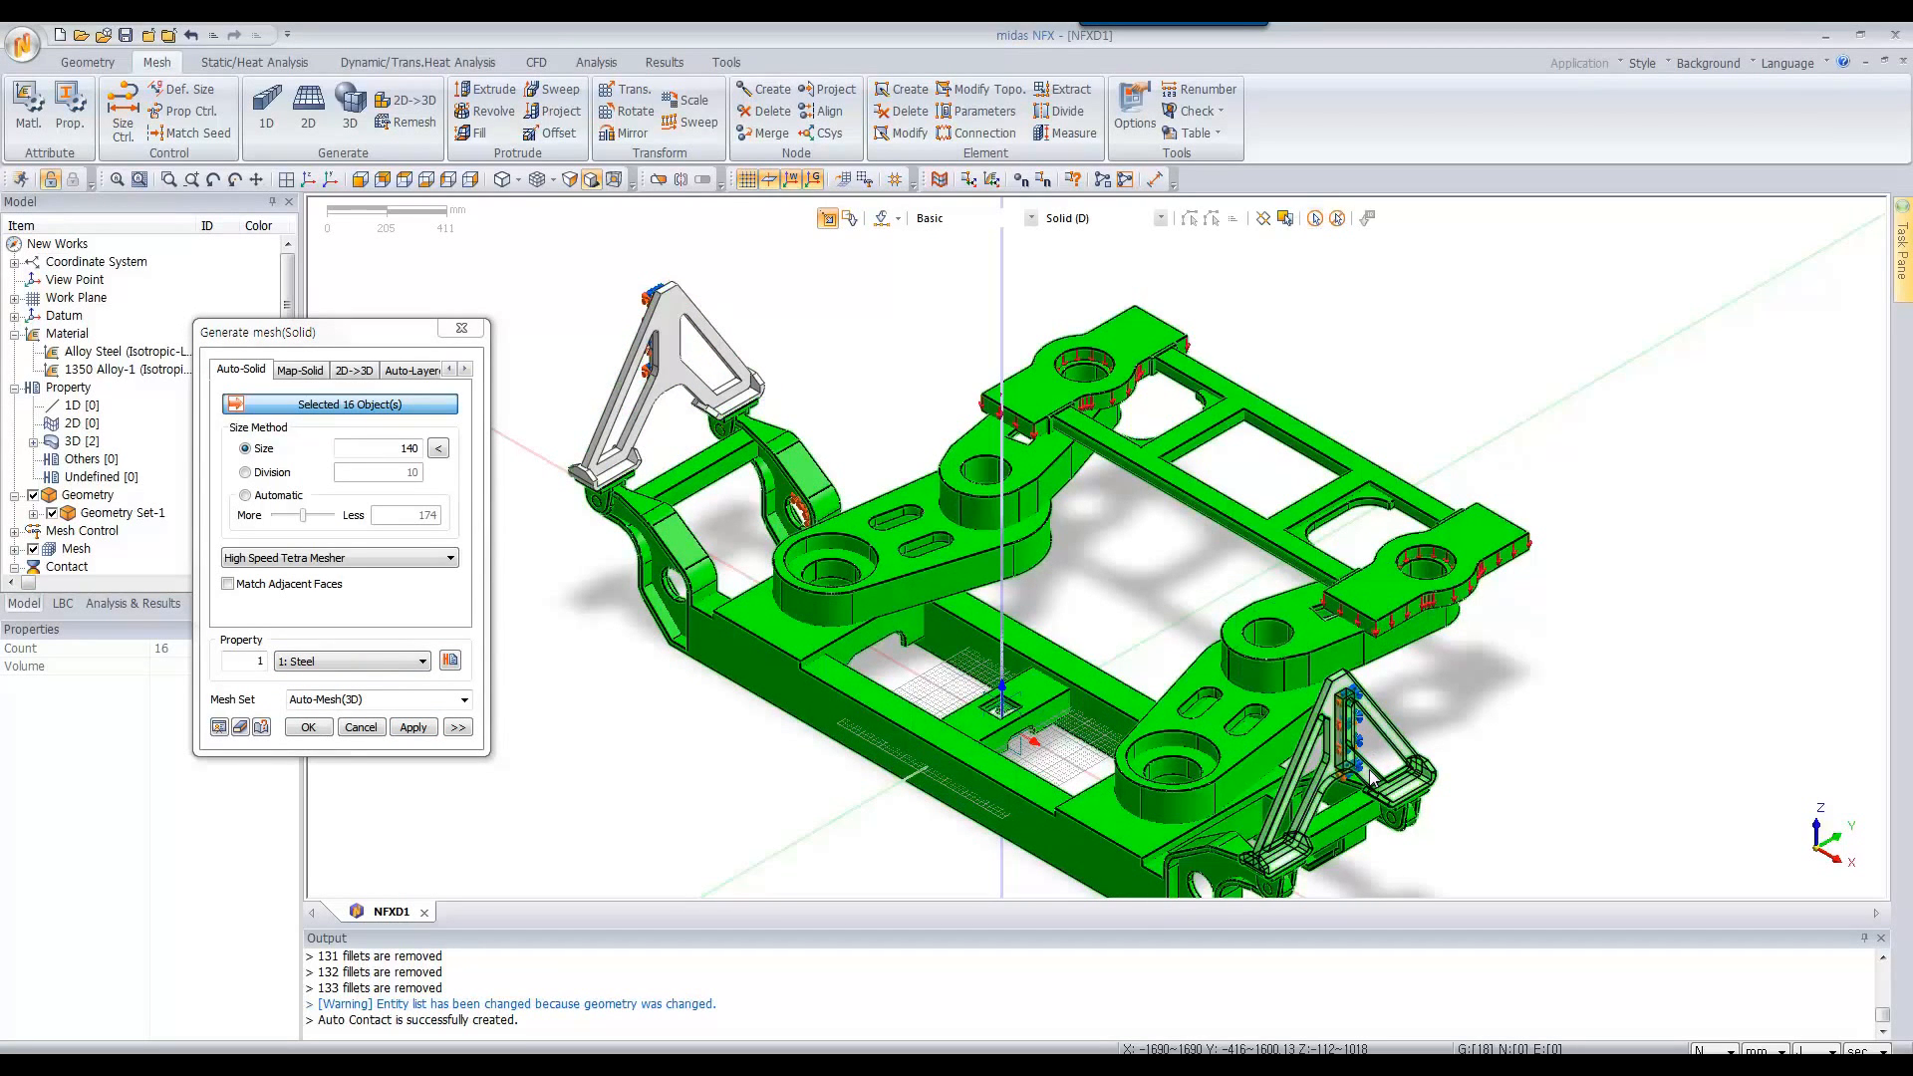
pyautogui.click(987, 772)
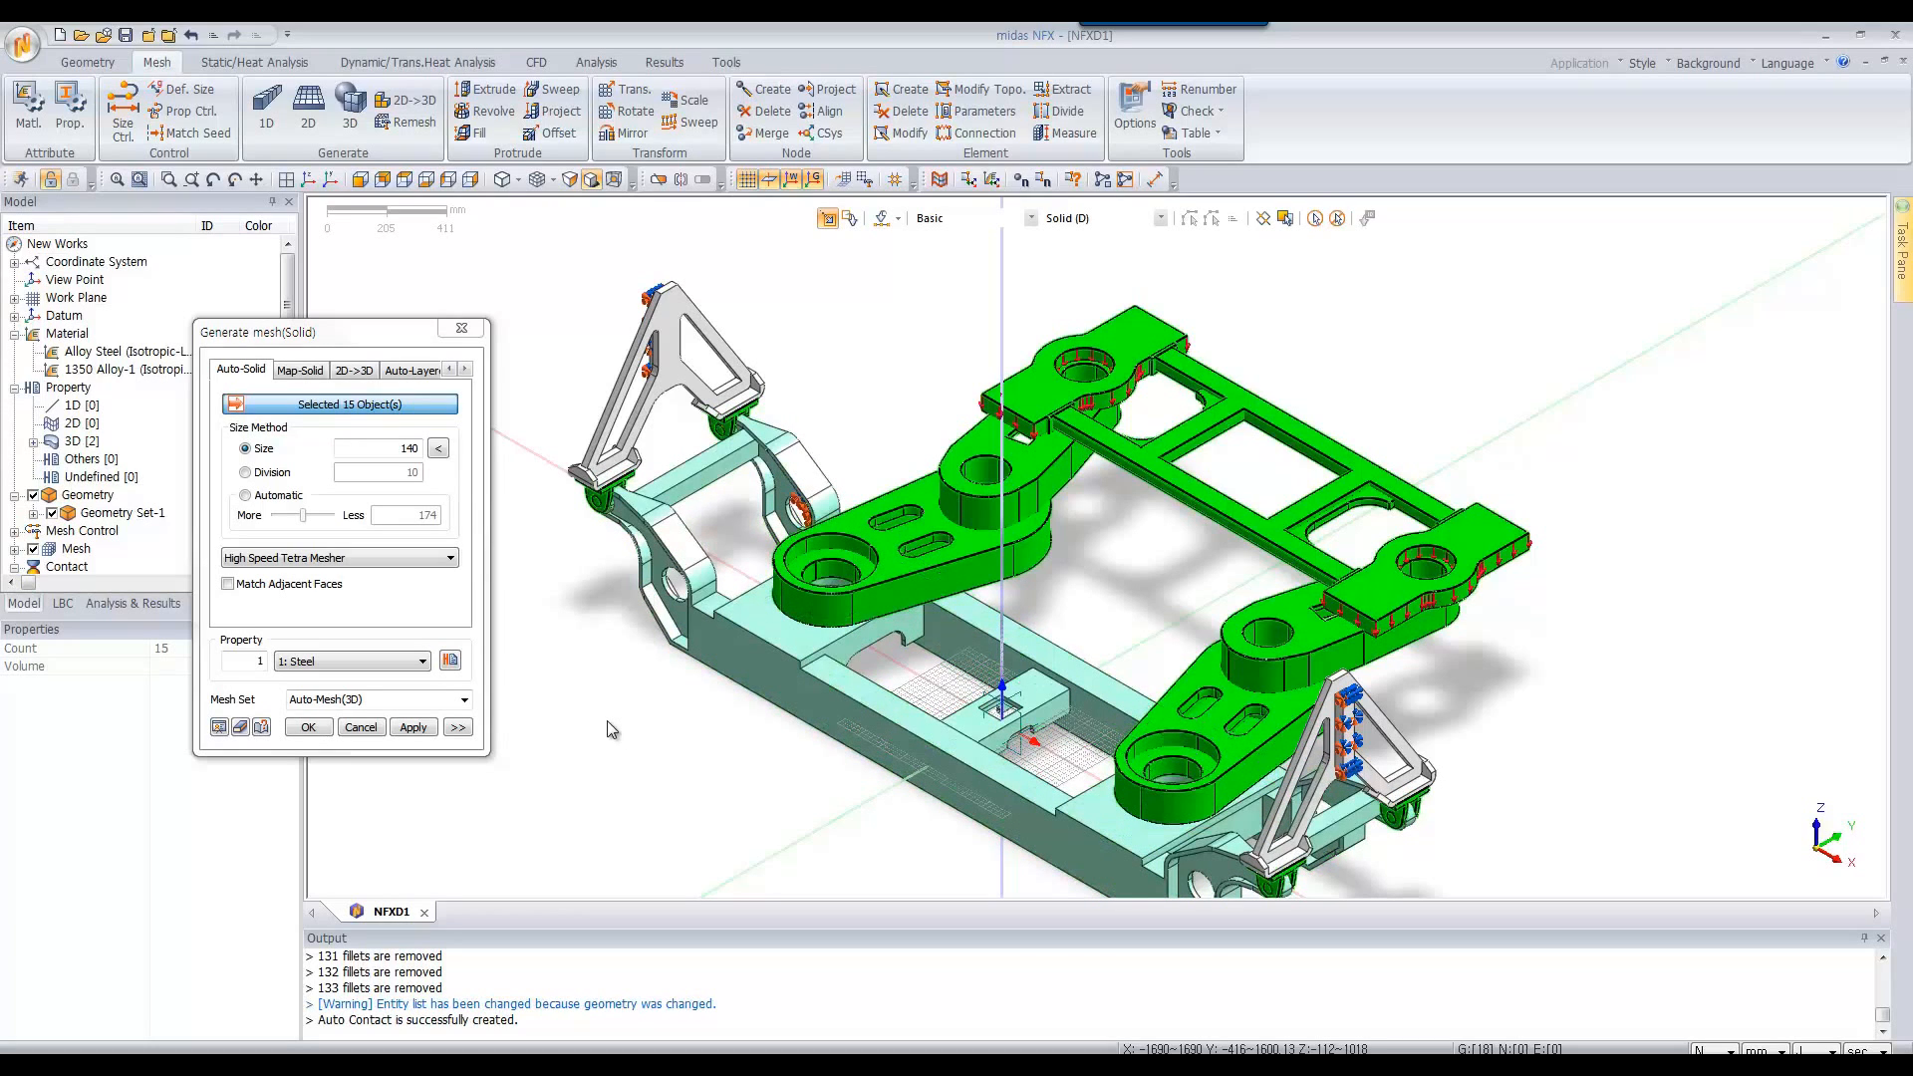
pyautogui.click(426, 728)
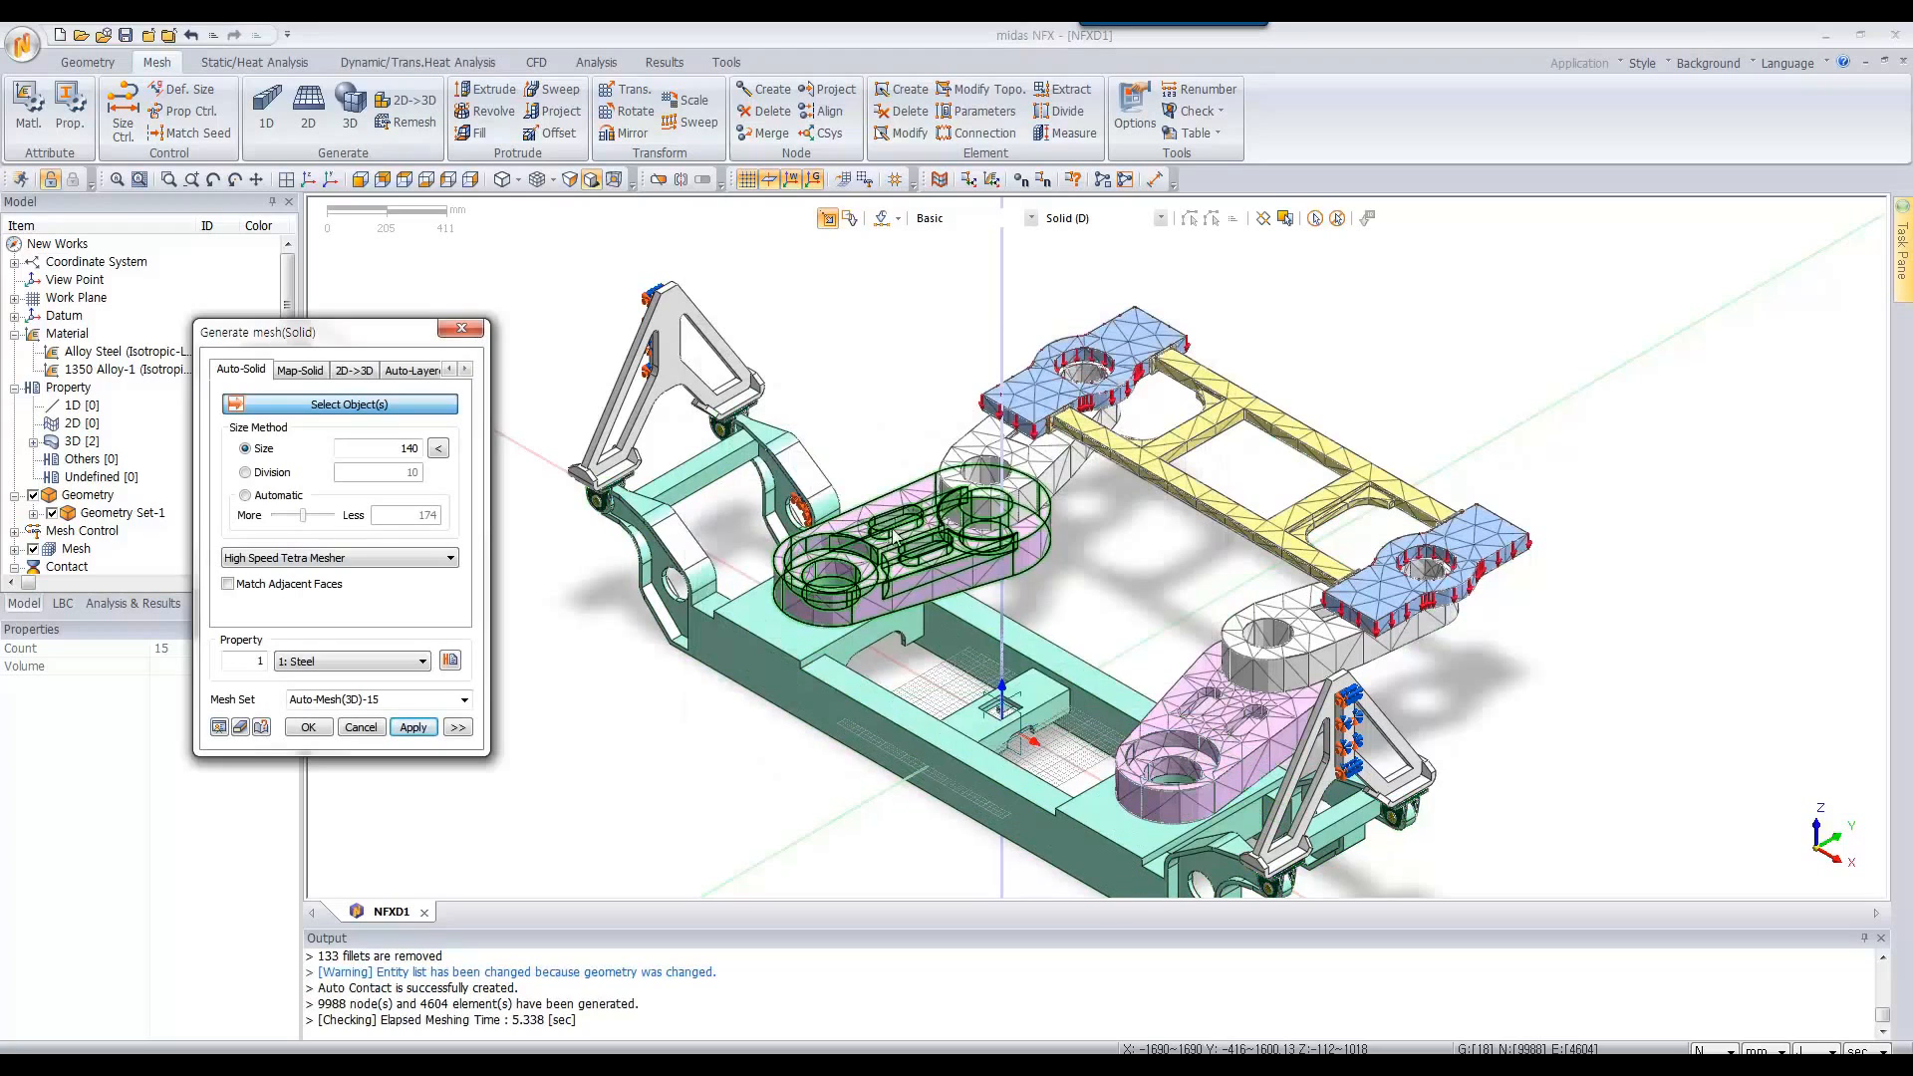
pyautogui.click(192, 38)
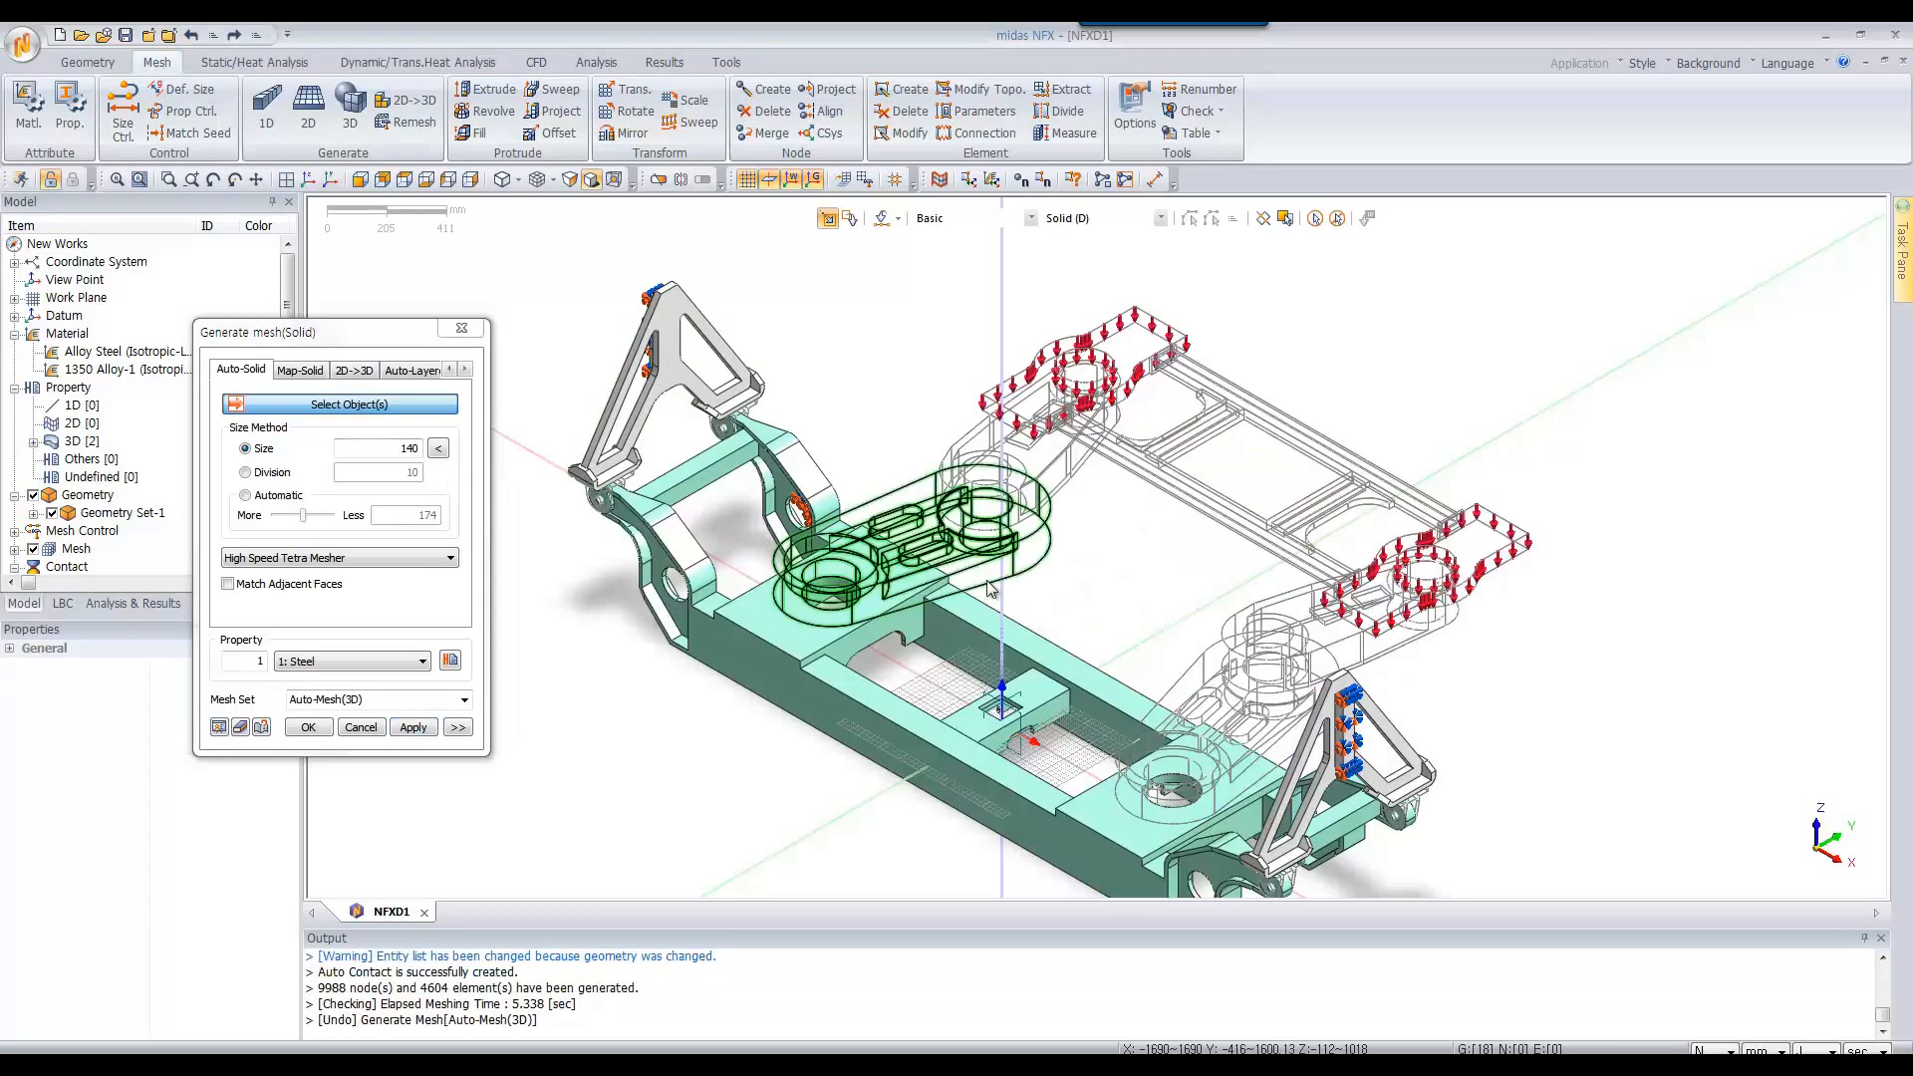
# Mesh all solids except the two A-shaped brackets and the turquoise base frame with element size 80 and the Steel property
pyautogui.click(1319, 217)
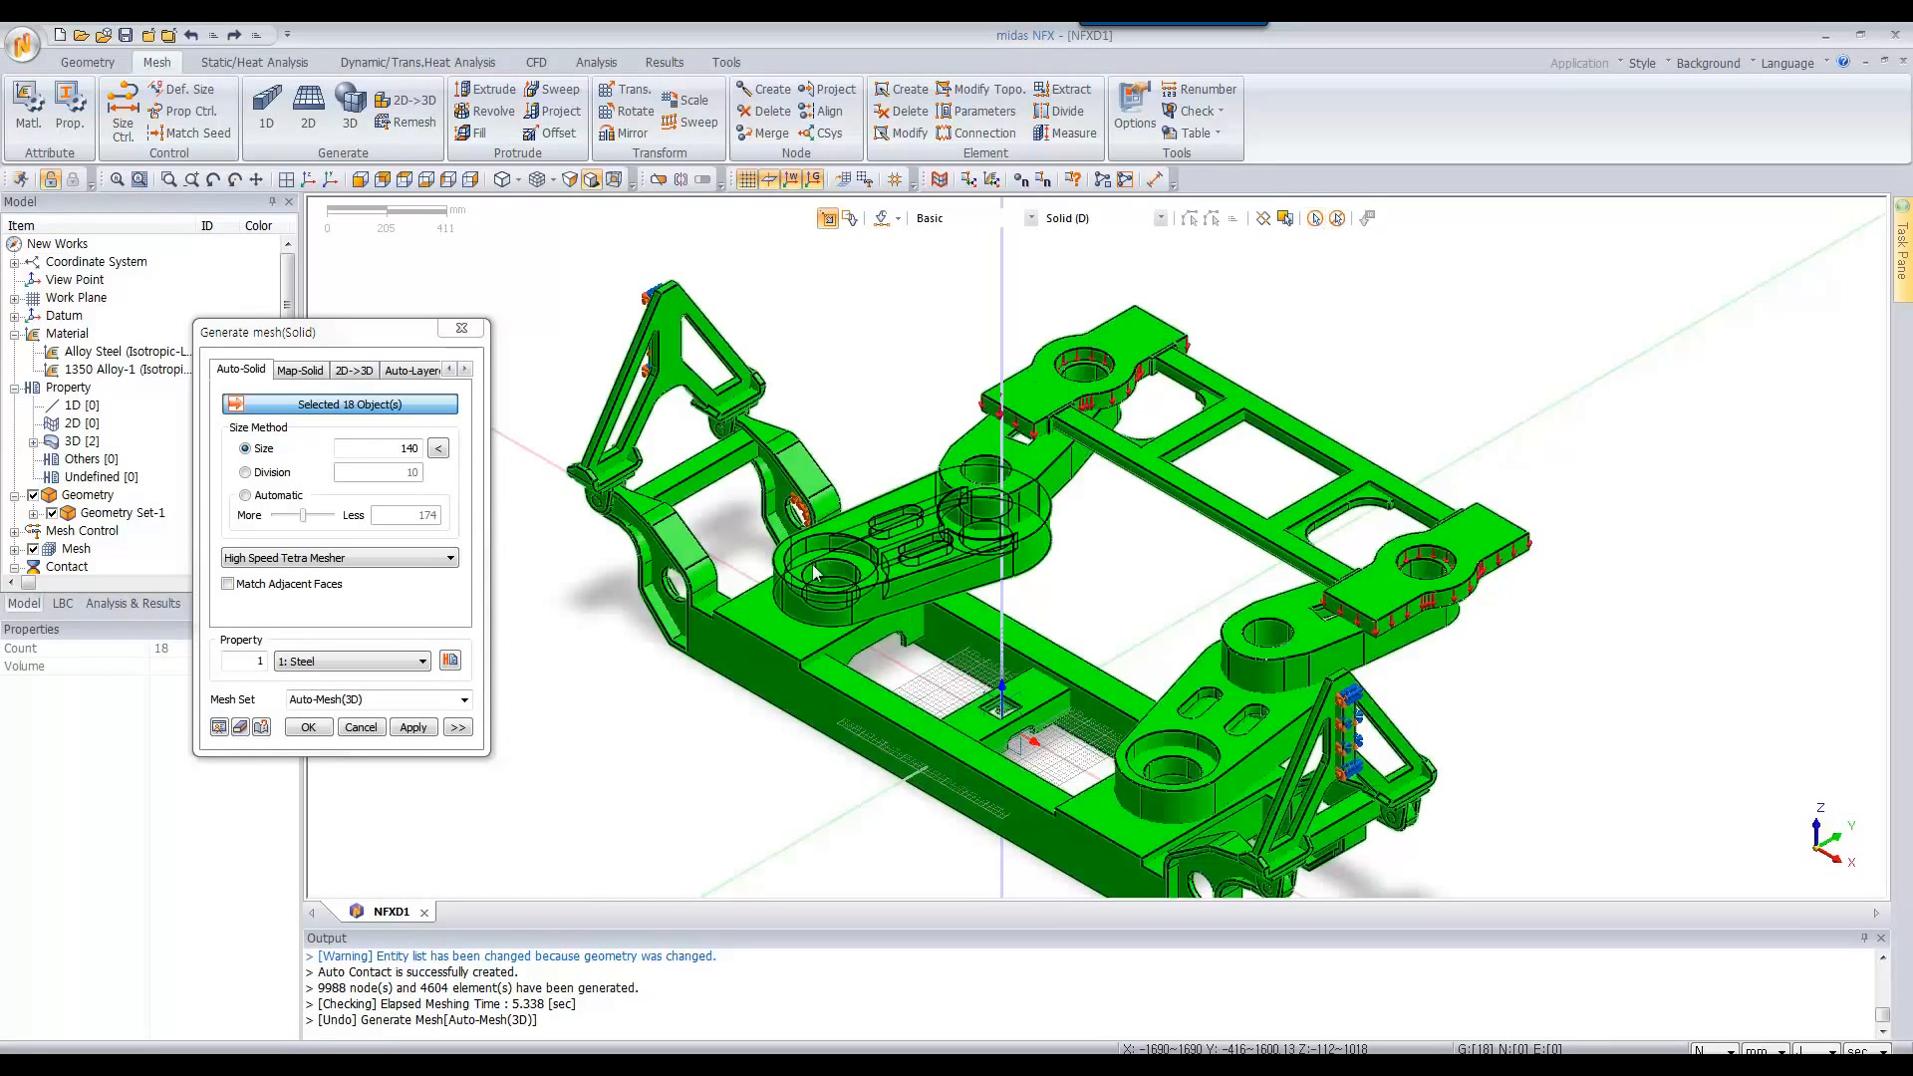
pyautogui.click(636, 438)
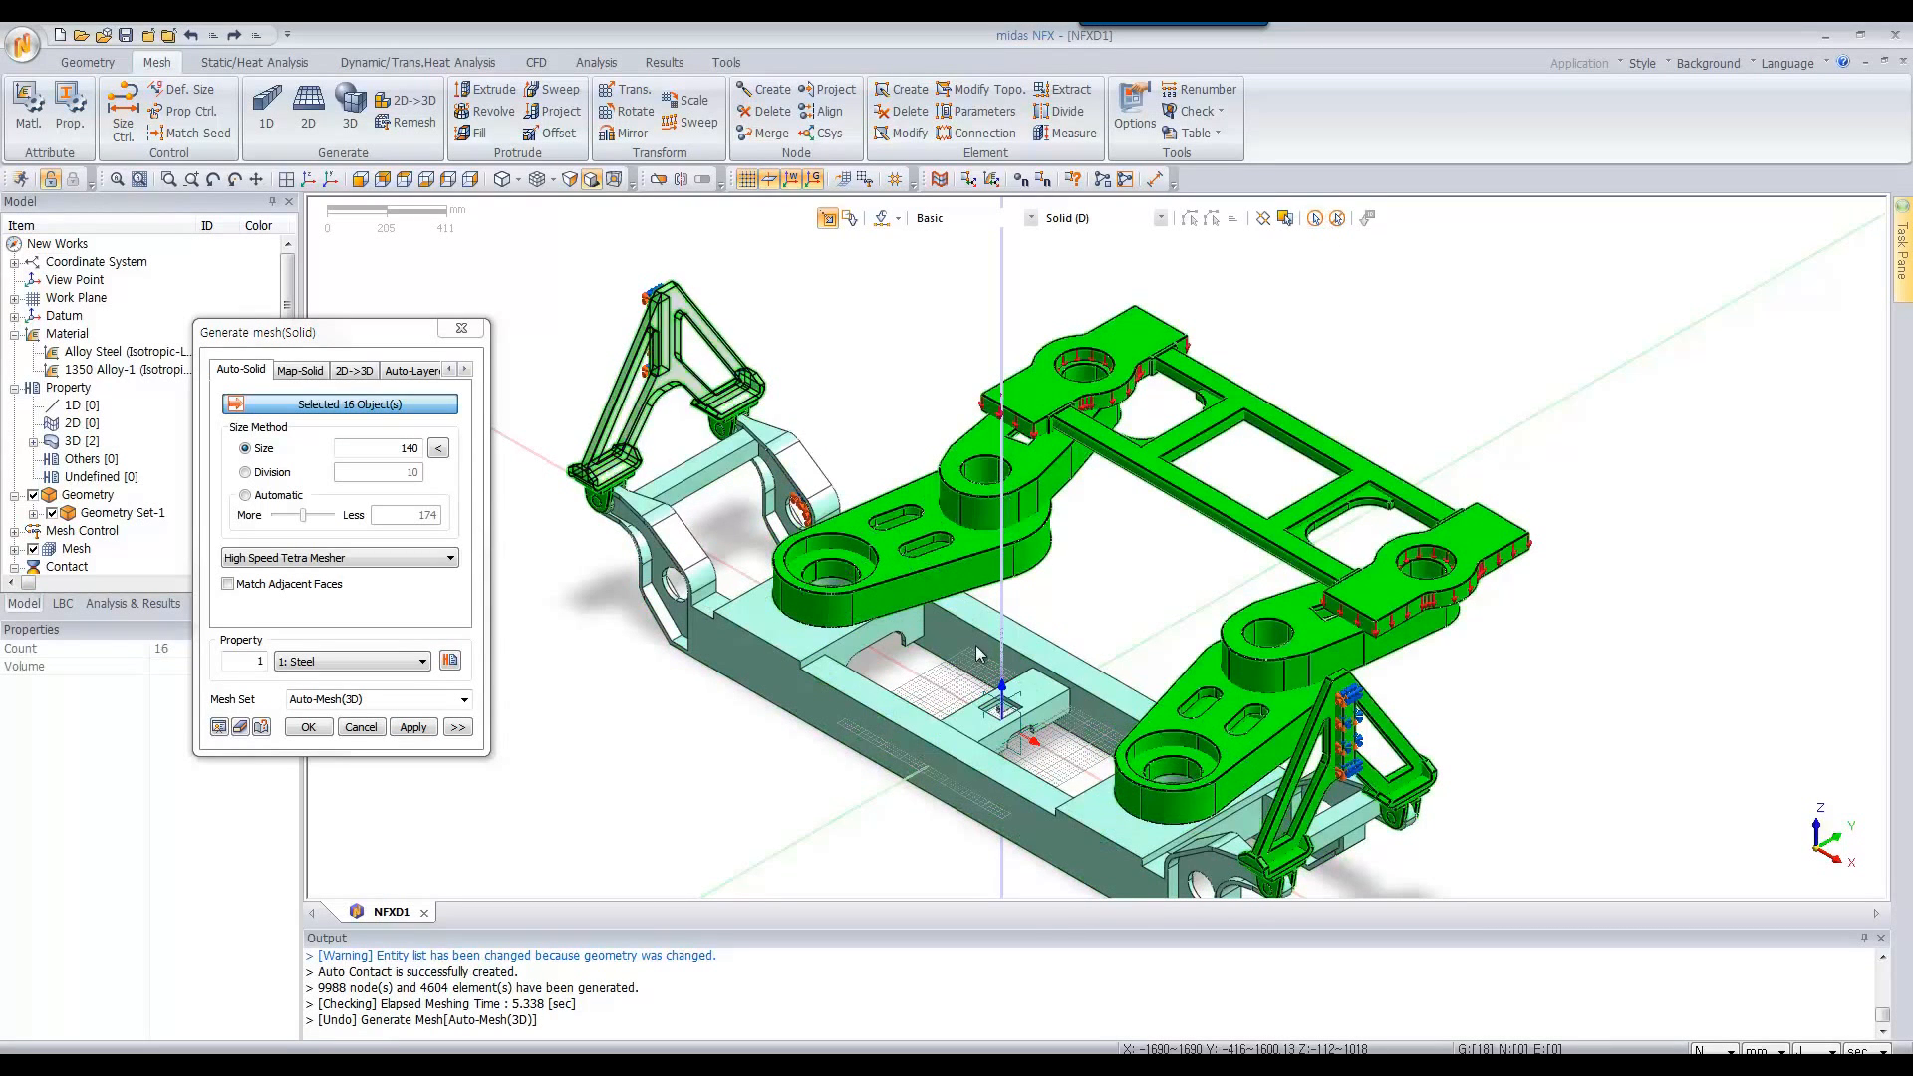
pyautogui.click(1286, 797)
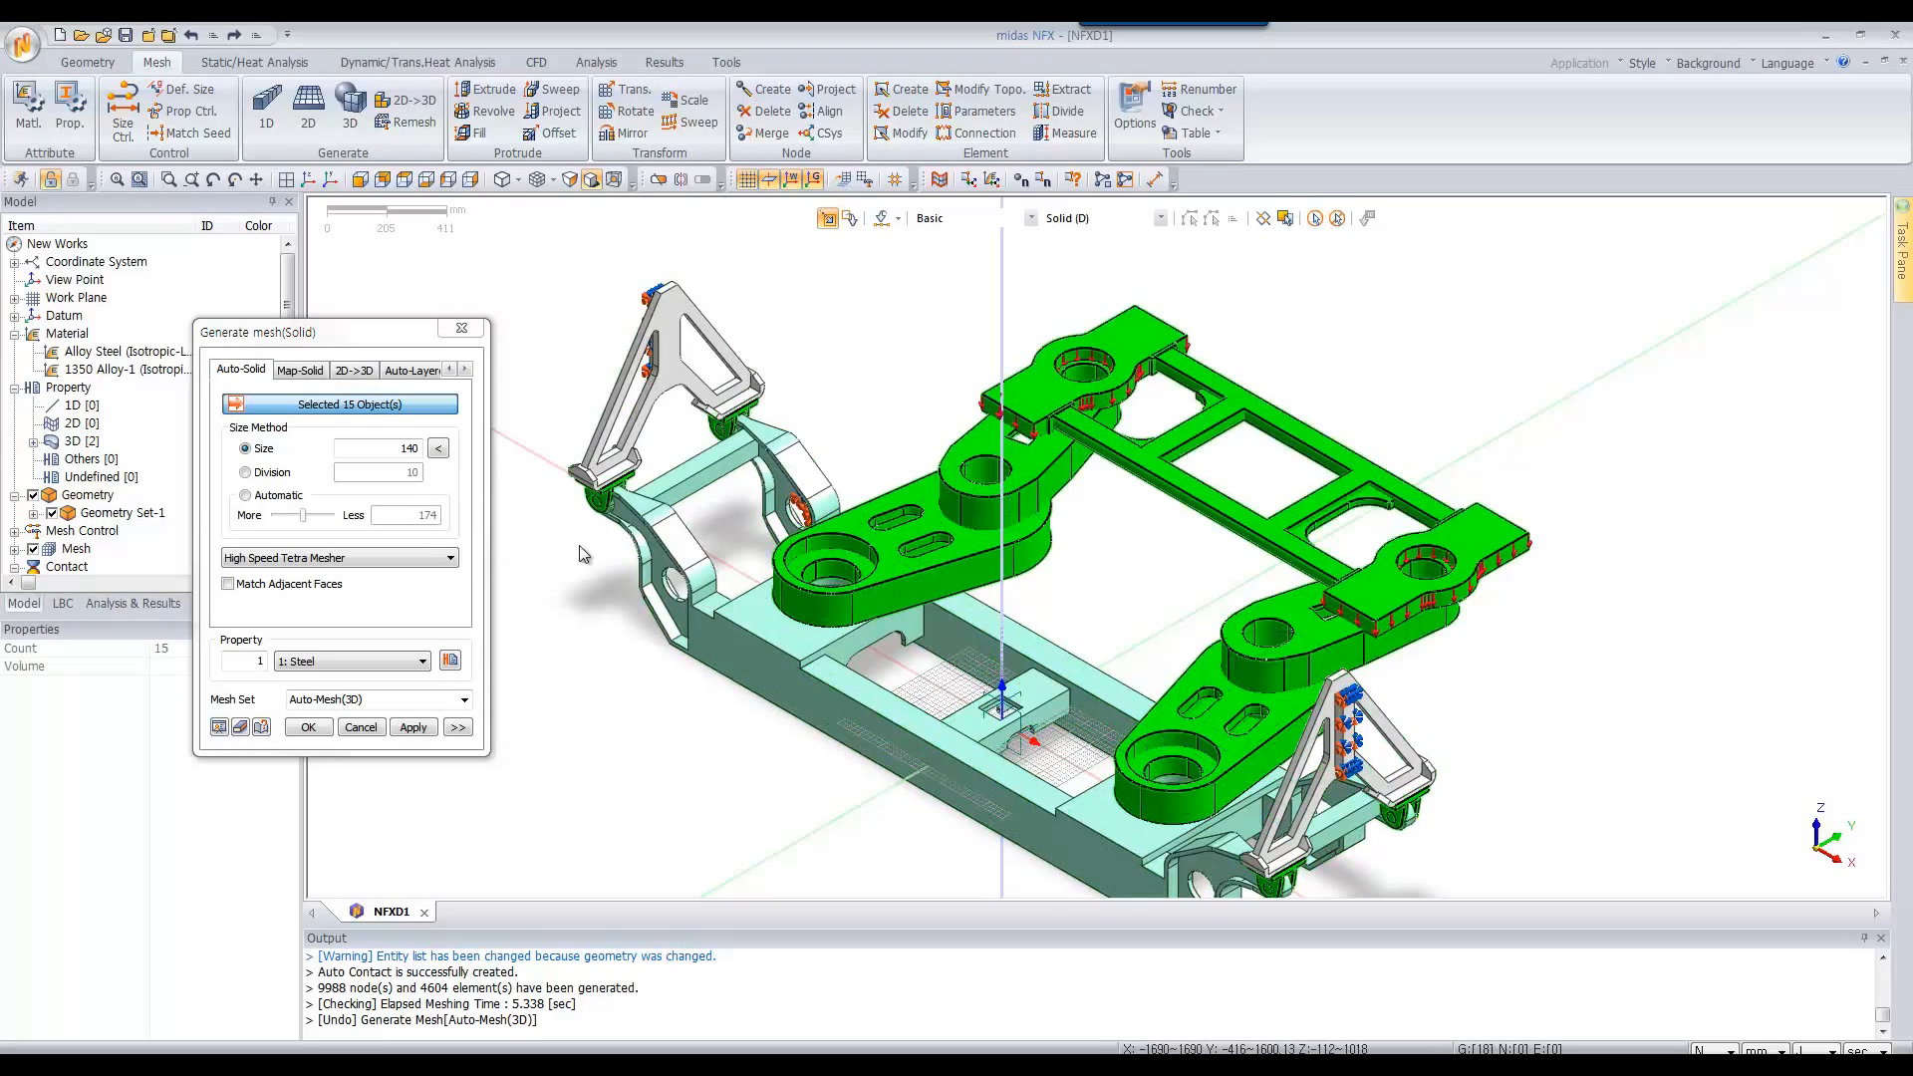
pyautogui.click(389, 448)
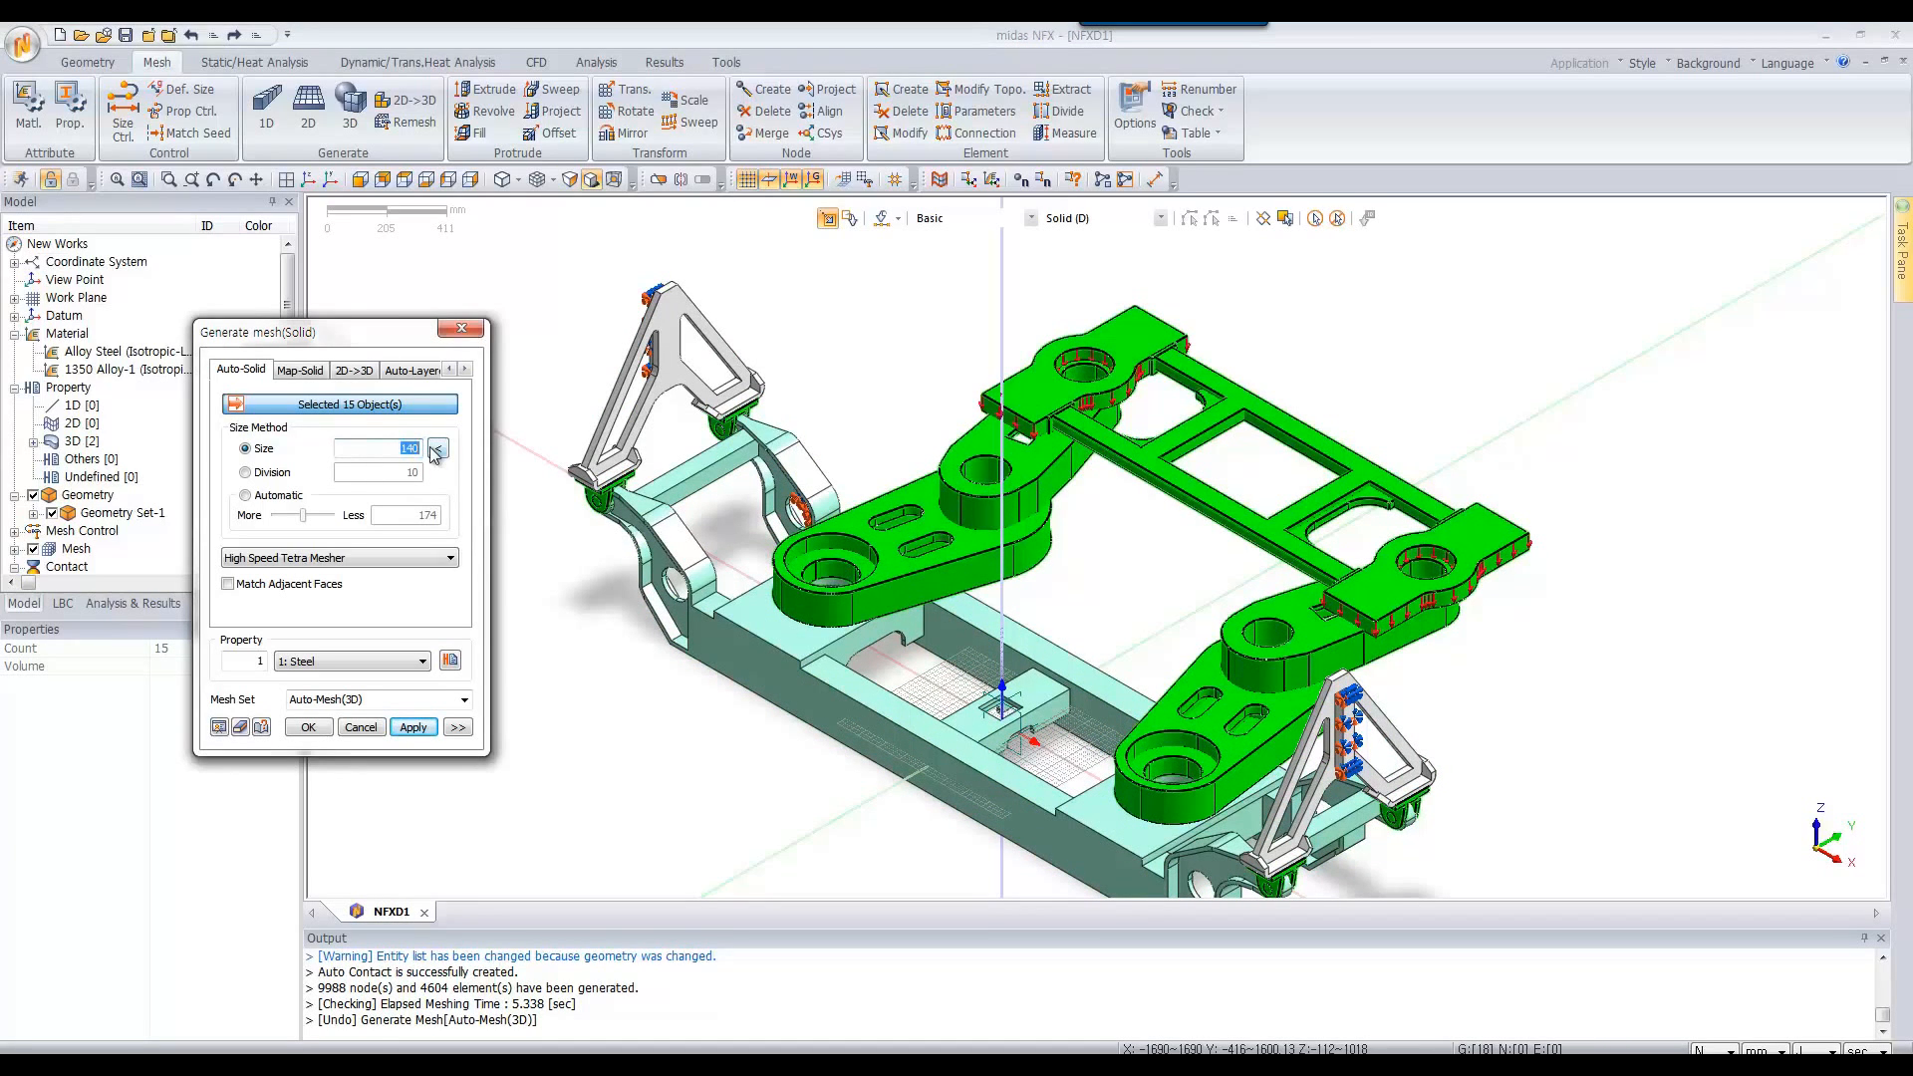
pyautogui.click(436, 449)
pyautogui.click(415, 727)
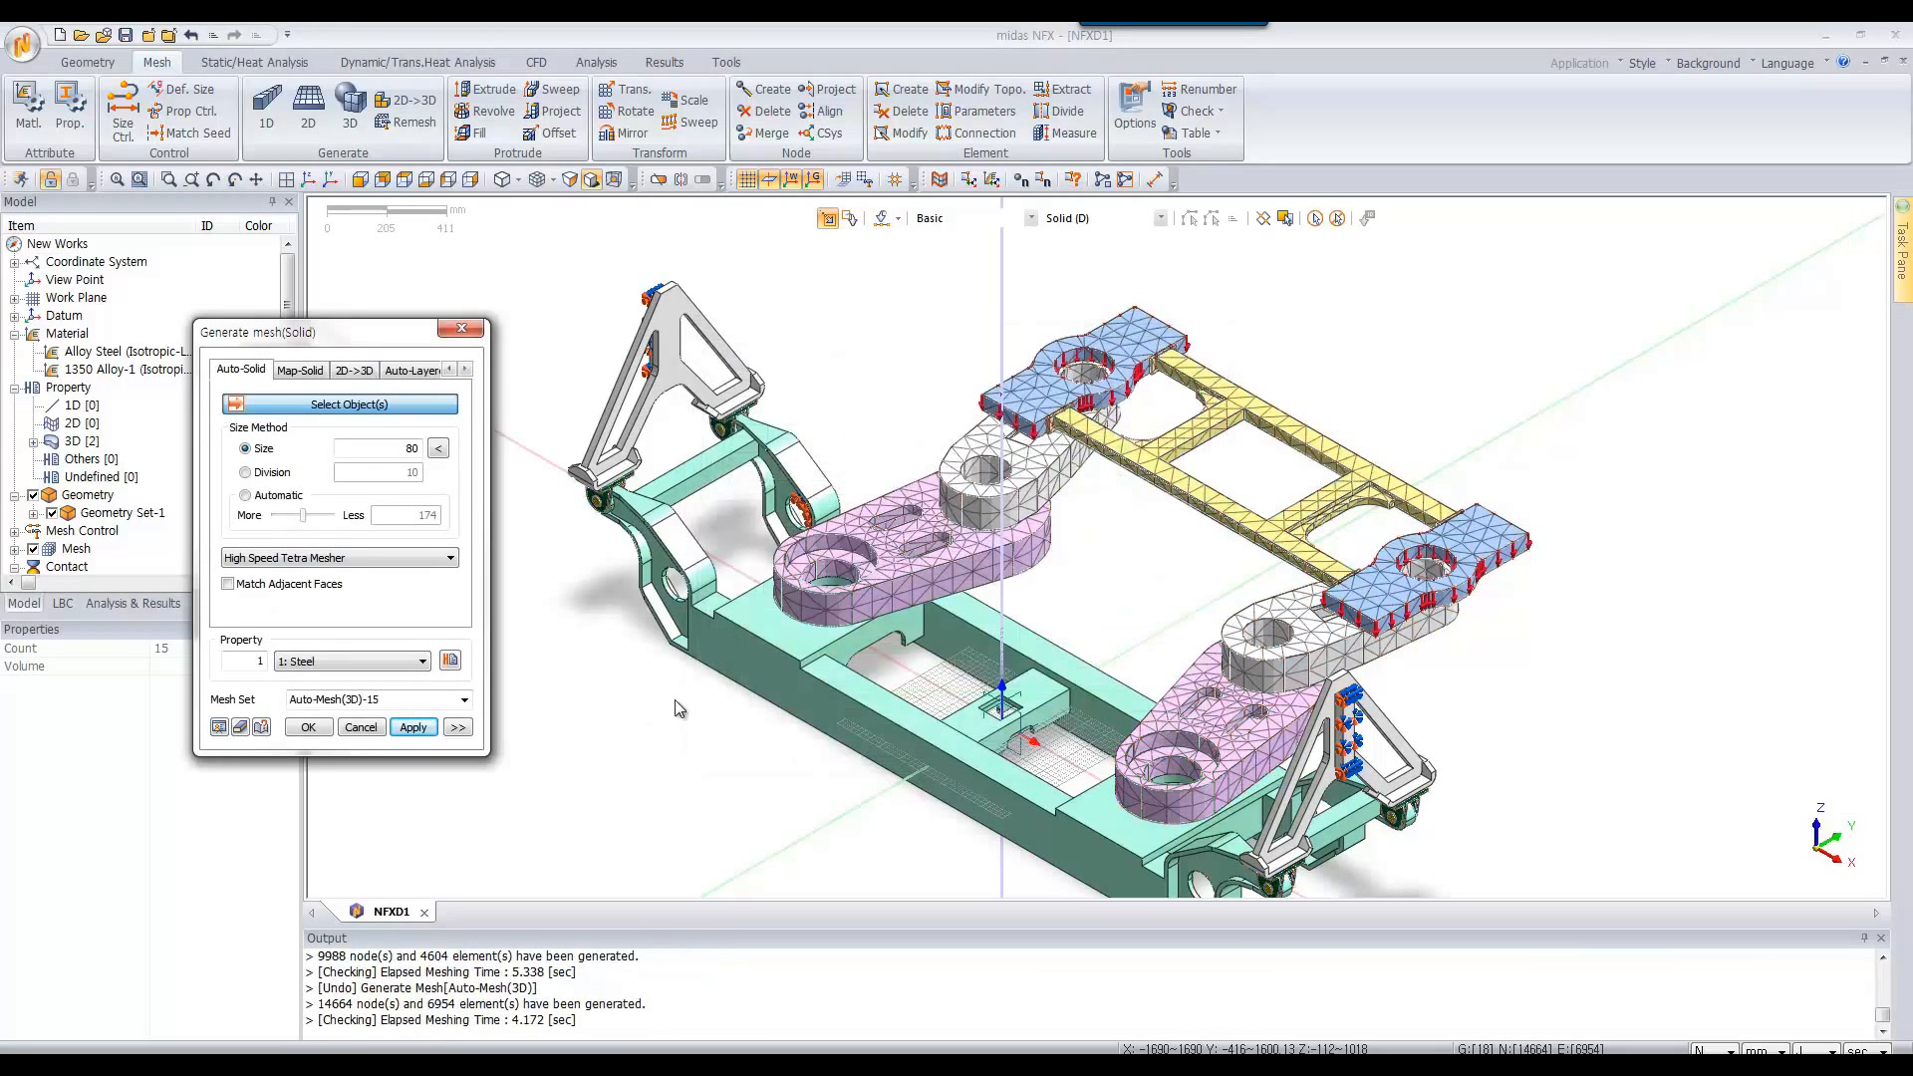
# Mesh the turquoise base frame with element size 80 and the 2: Aluminium property
pyautogui.click(741, 665)
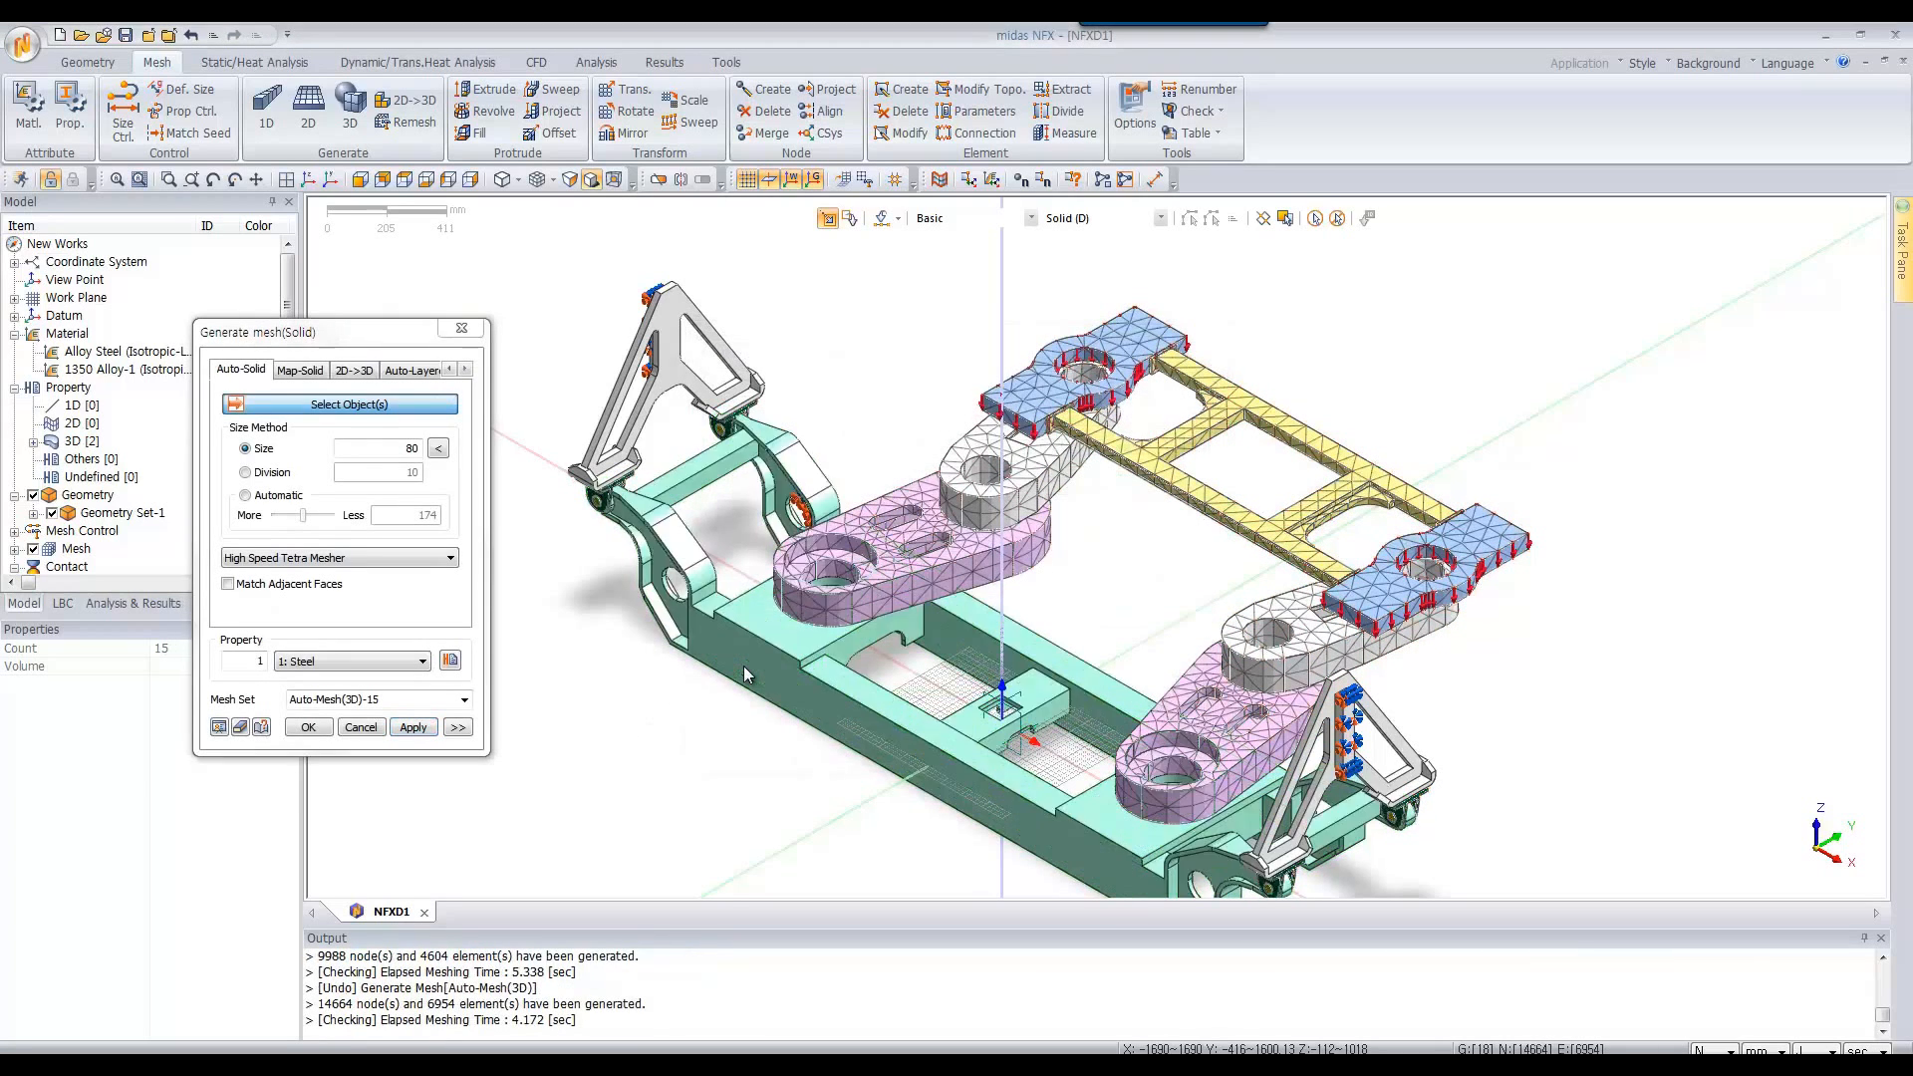
pyautogui.click(408, 663)
pyautogui.click(383, 691)
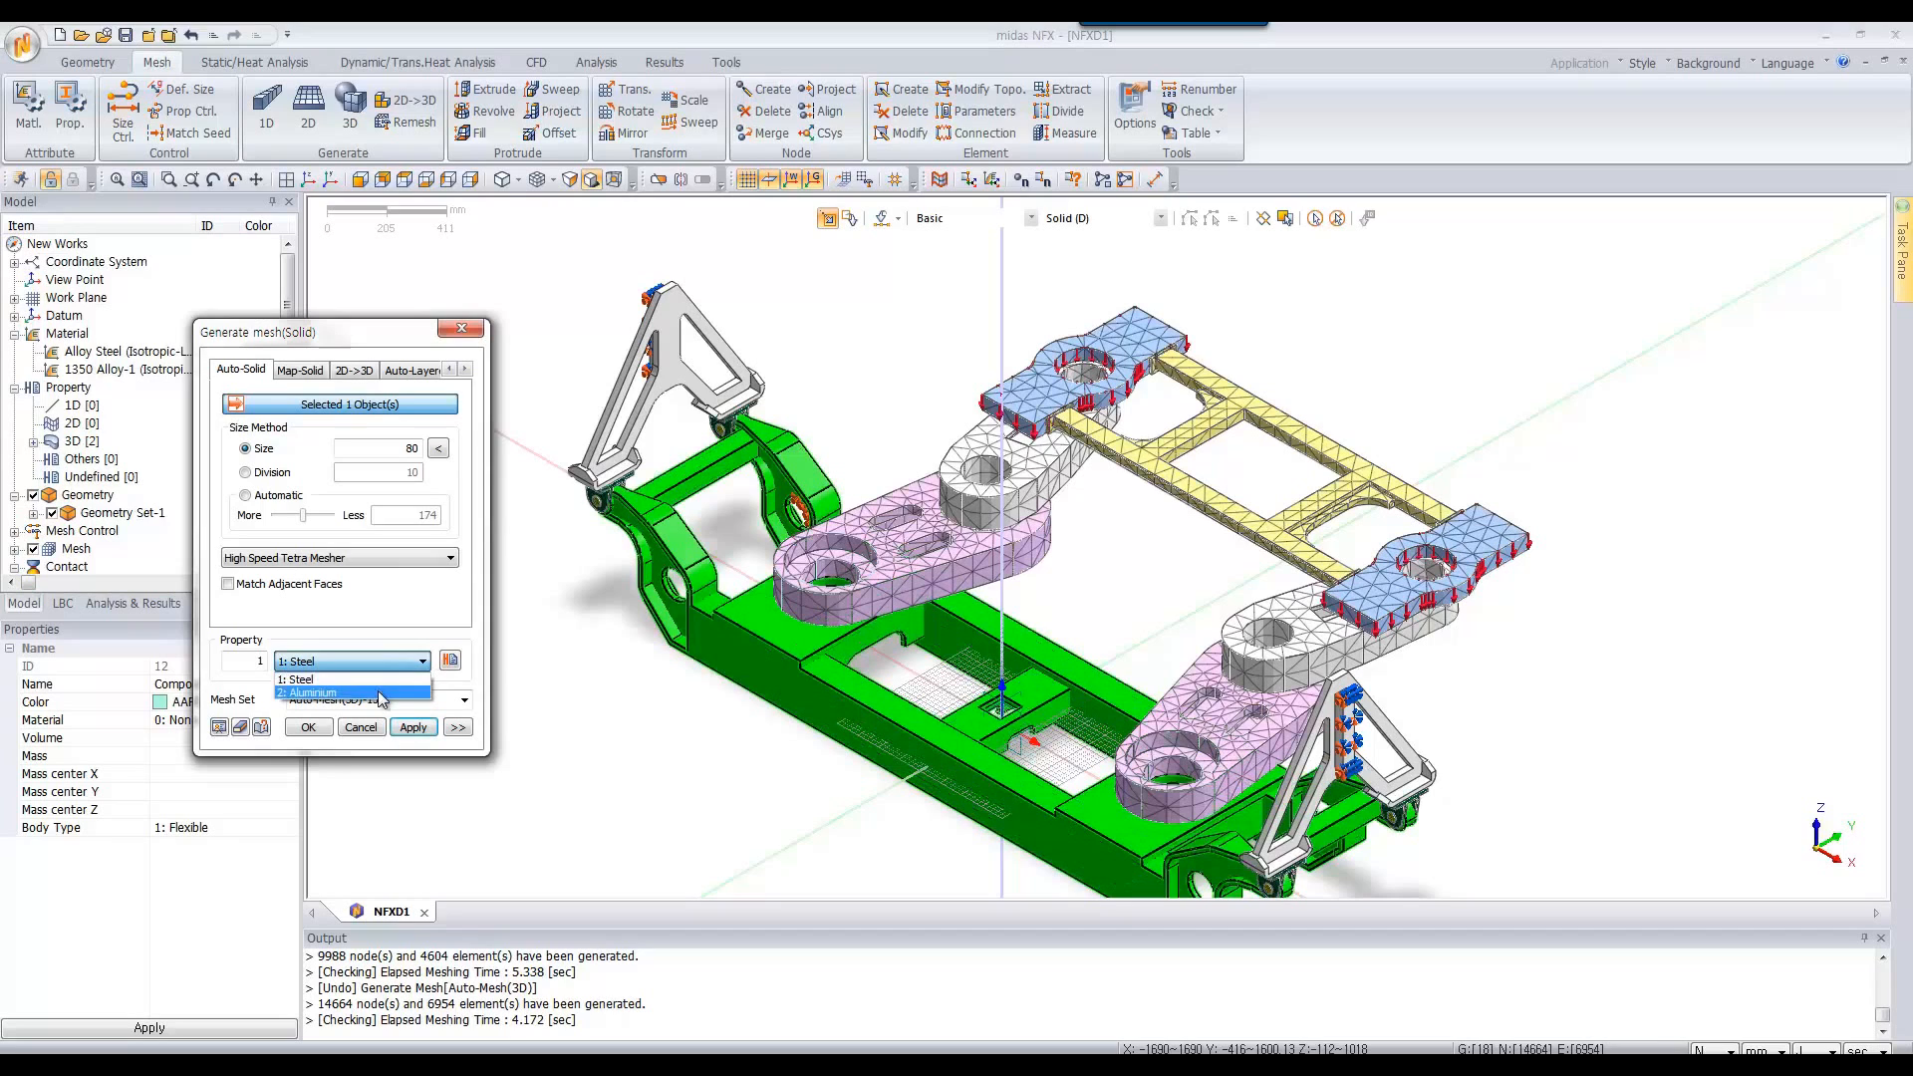
pyautogui.click(414, 729)
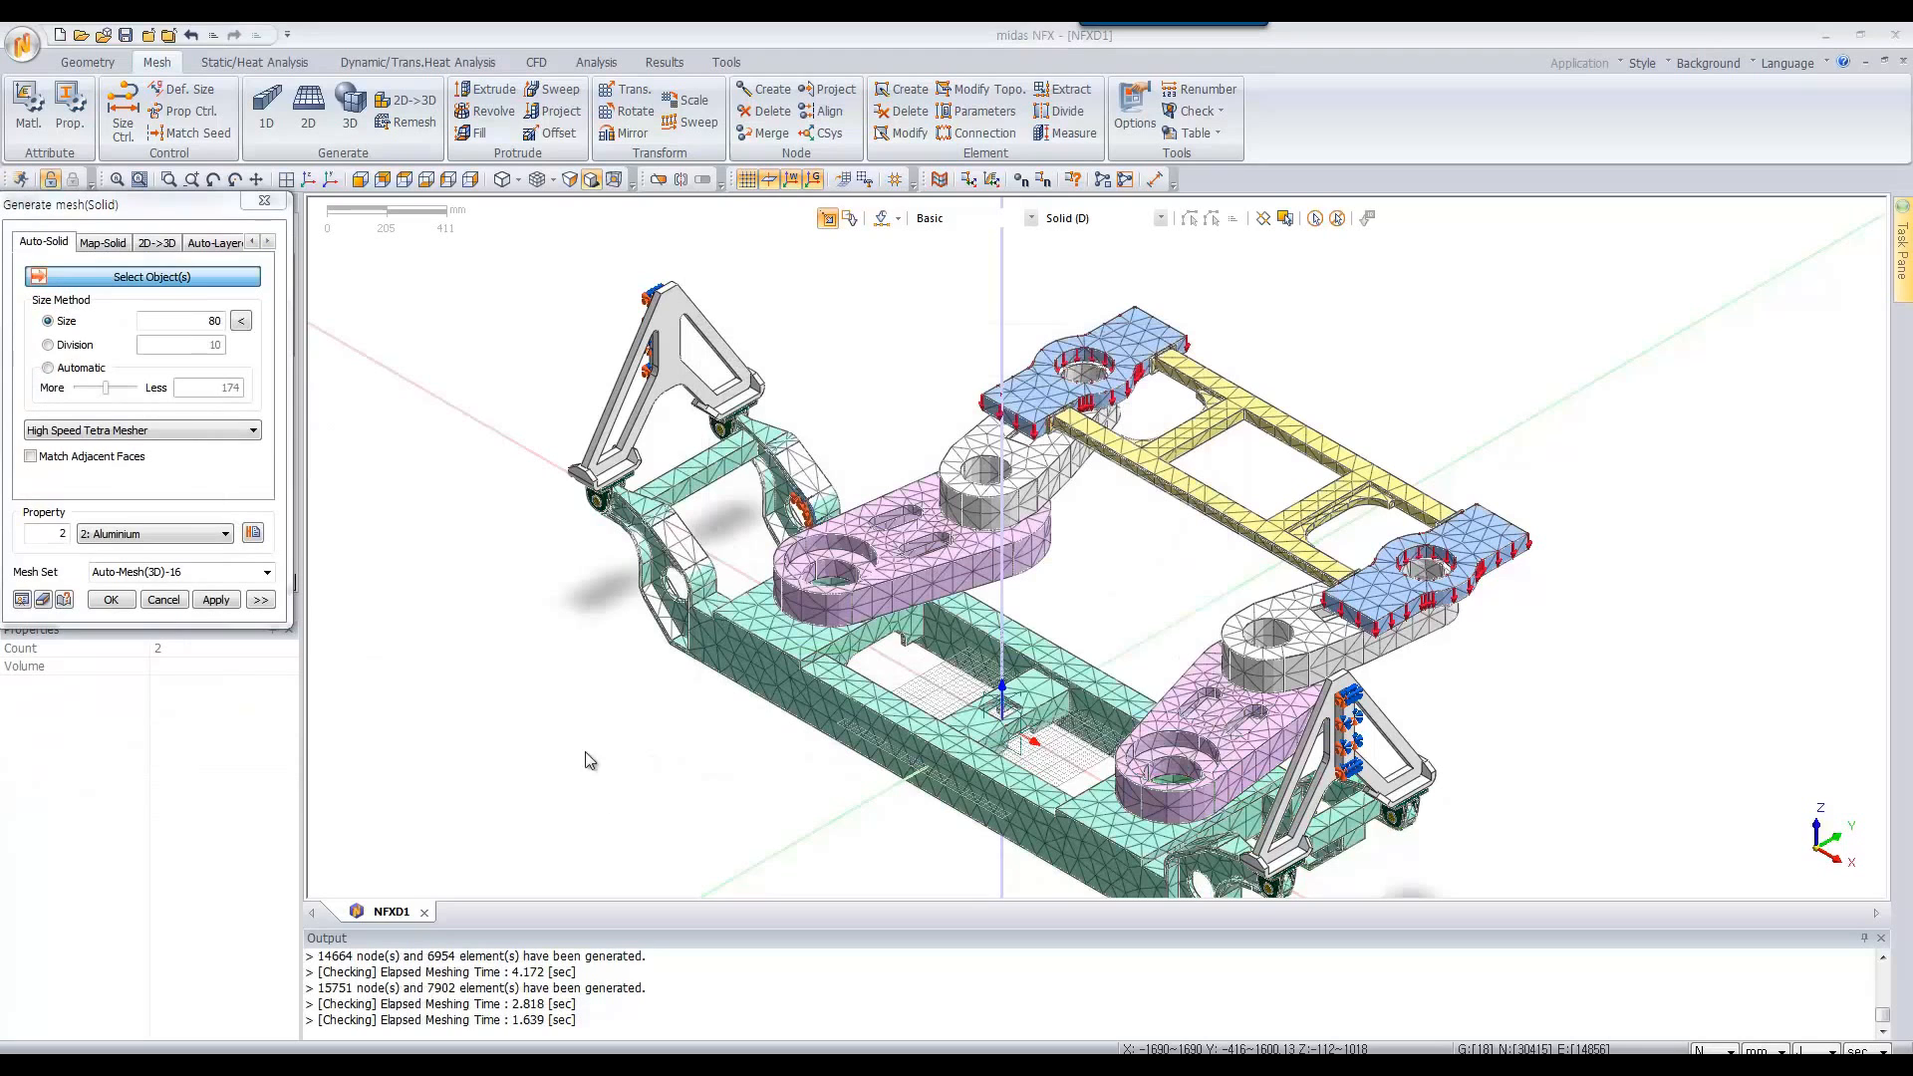
# Preview and generate the Aluminium mesh of the two A-shaped brackets with element size 50
pyautogui.click(618, 479)
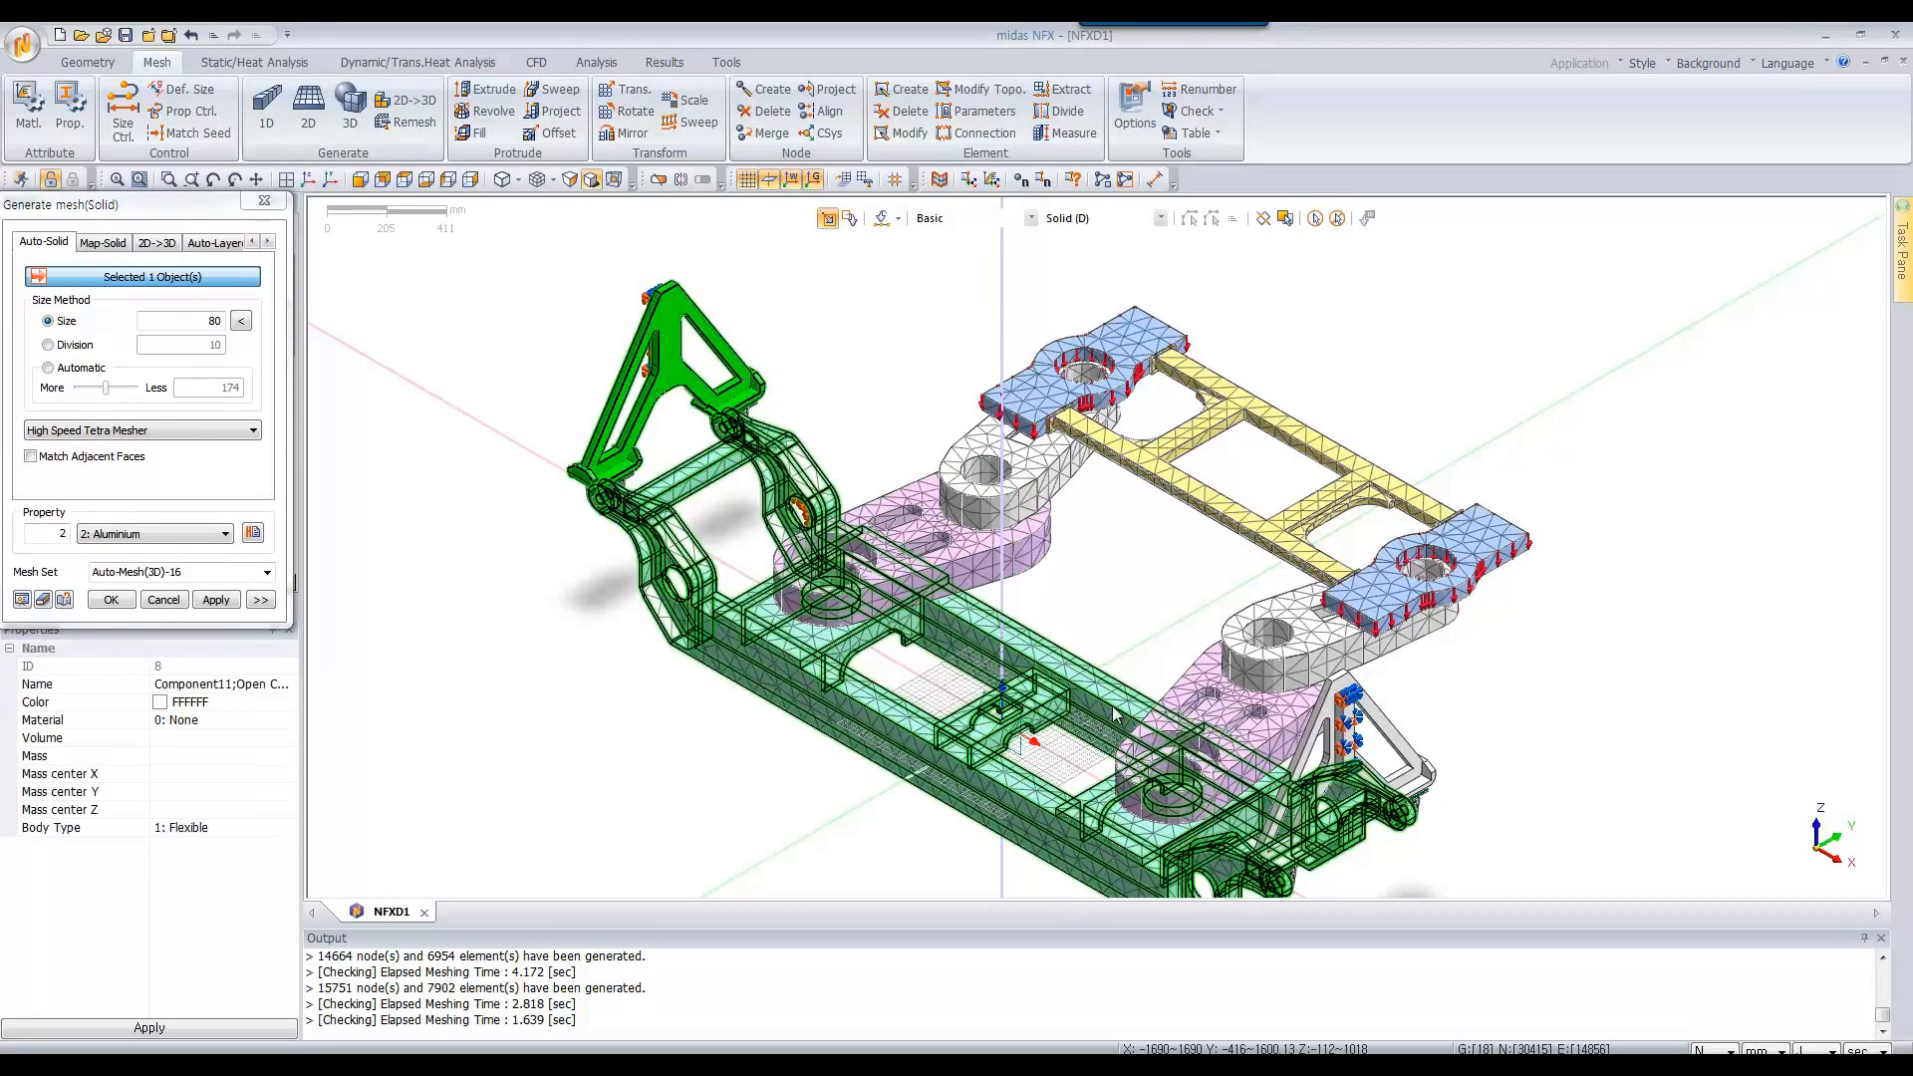
pyautogui.click(1295, 777)
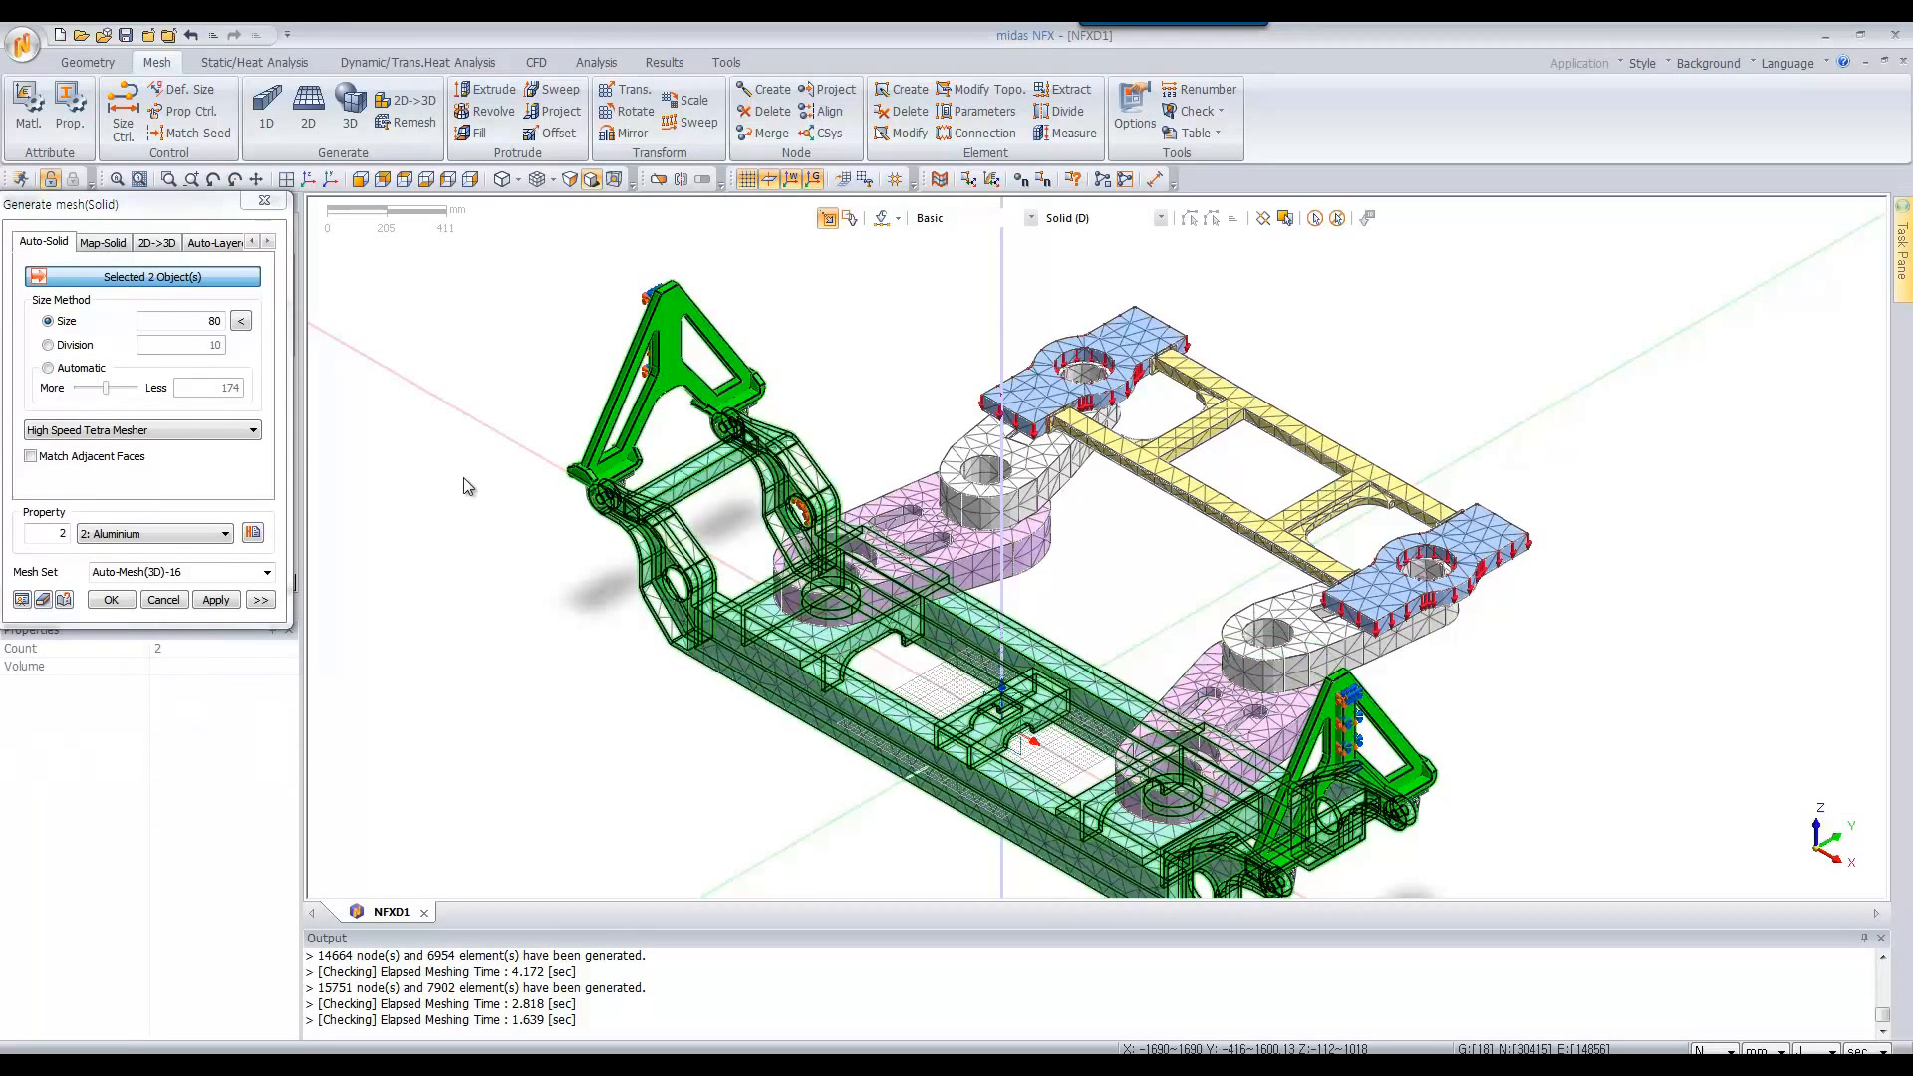
pyautogui.moveTo(200, 321); pyautogui.dragTo(234, 328)
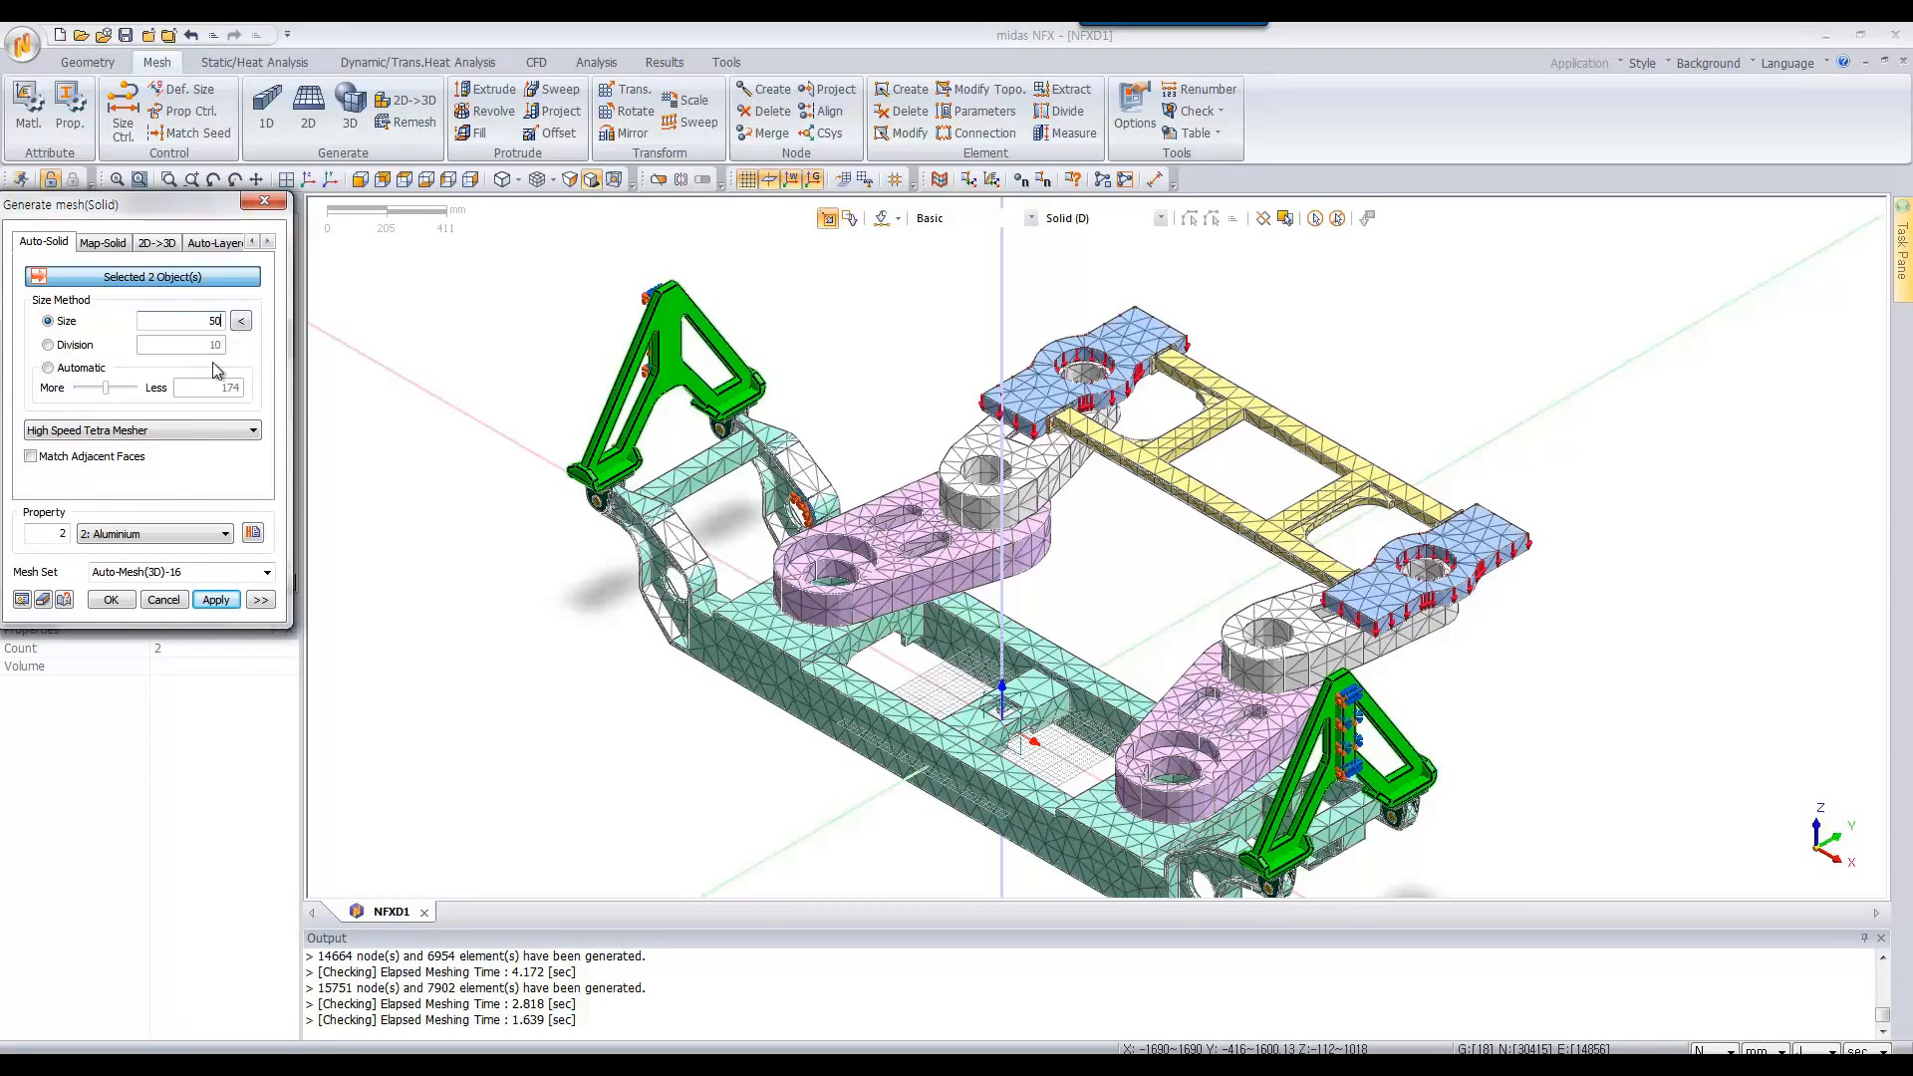
pyautogui.click(21, 600)
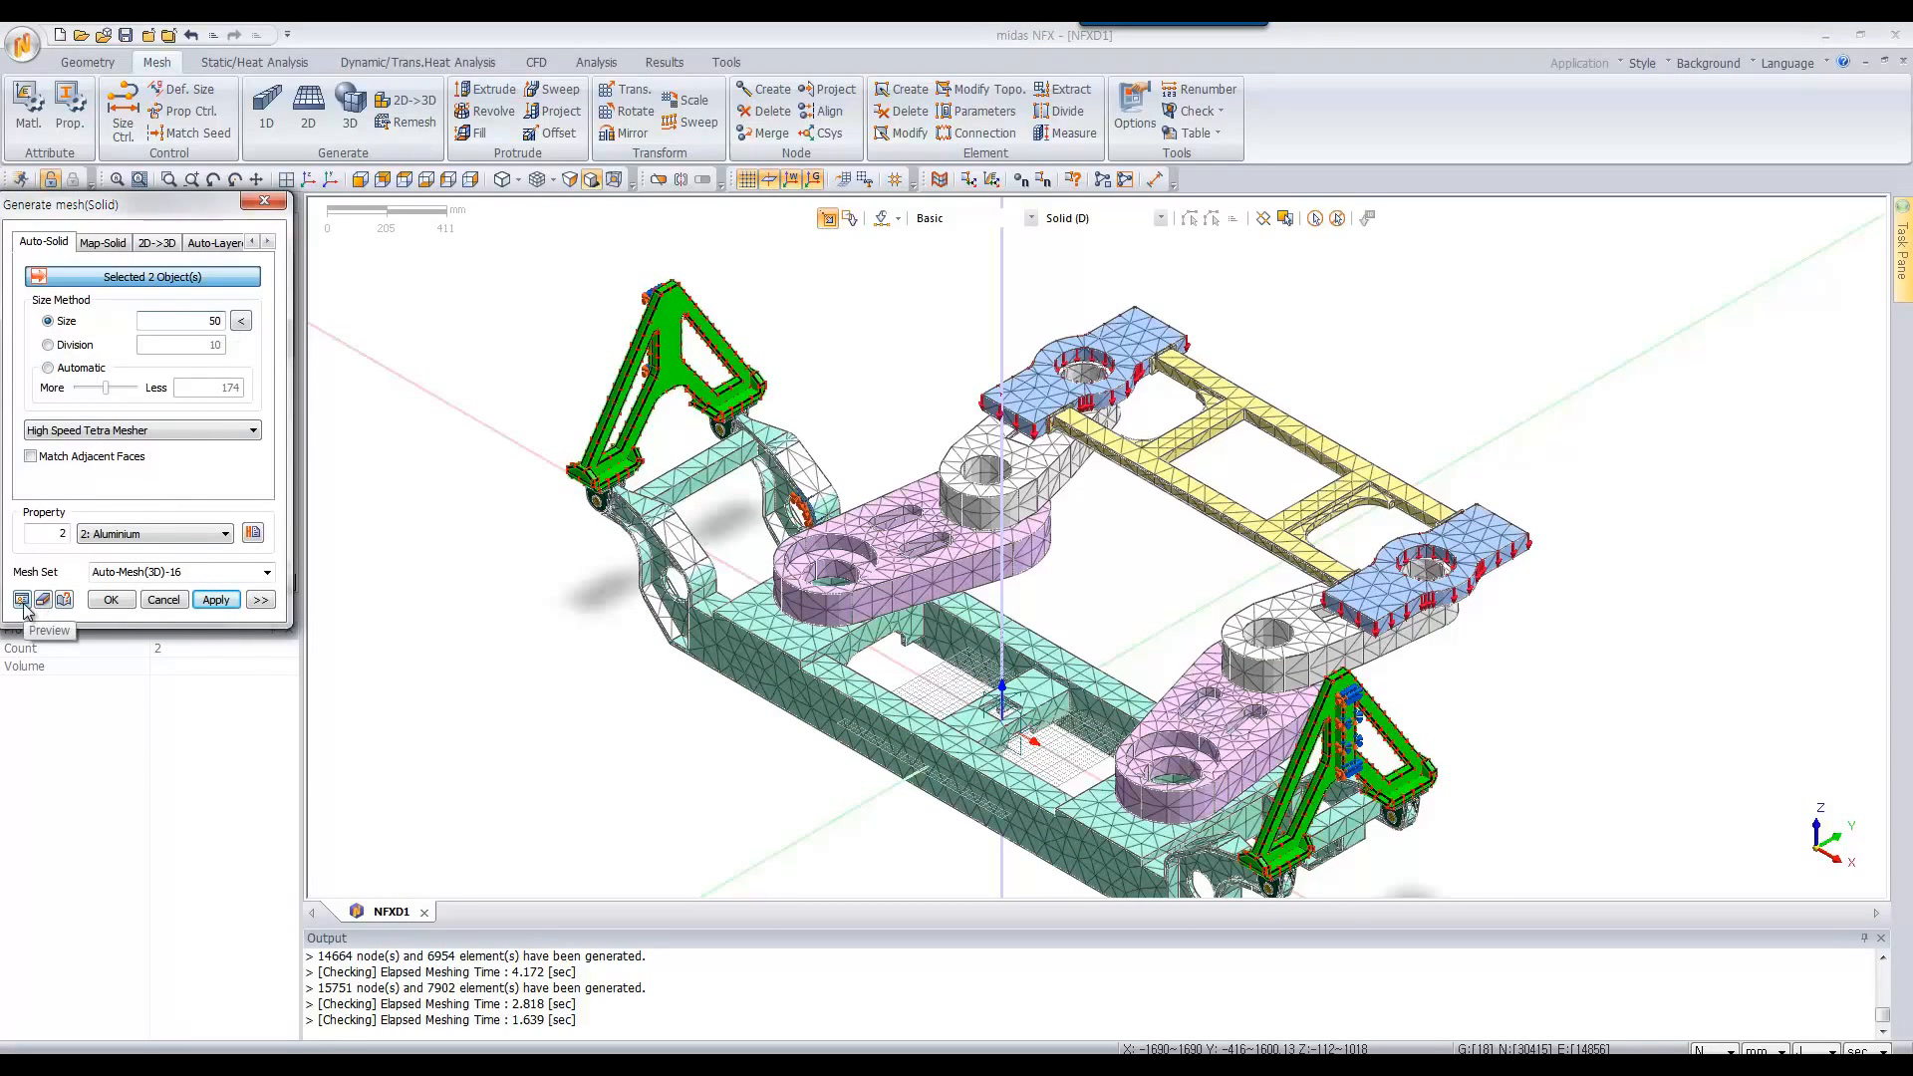
pyautogui.click(111, 600)
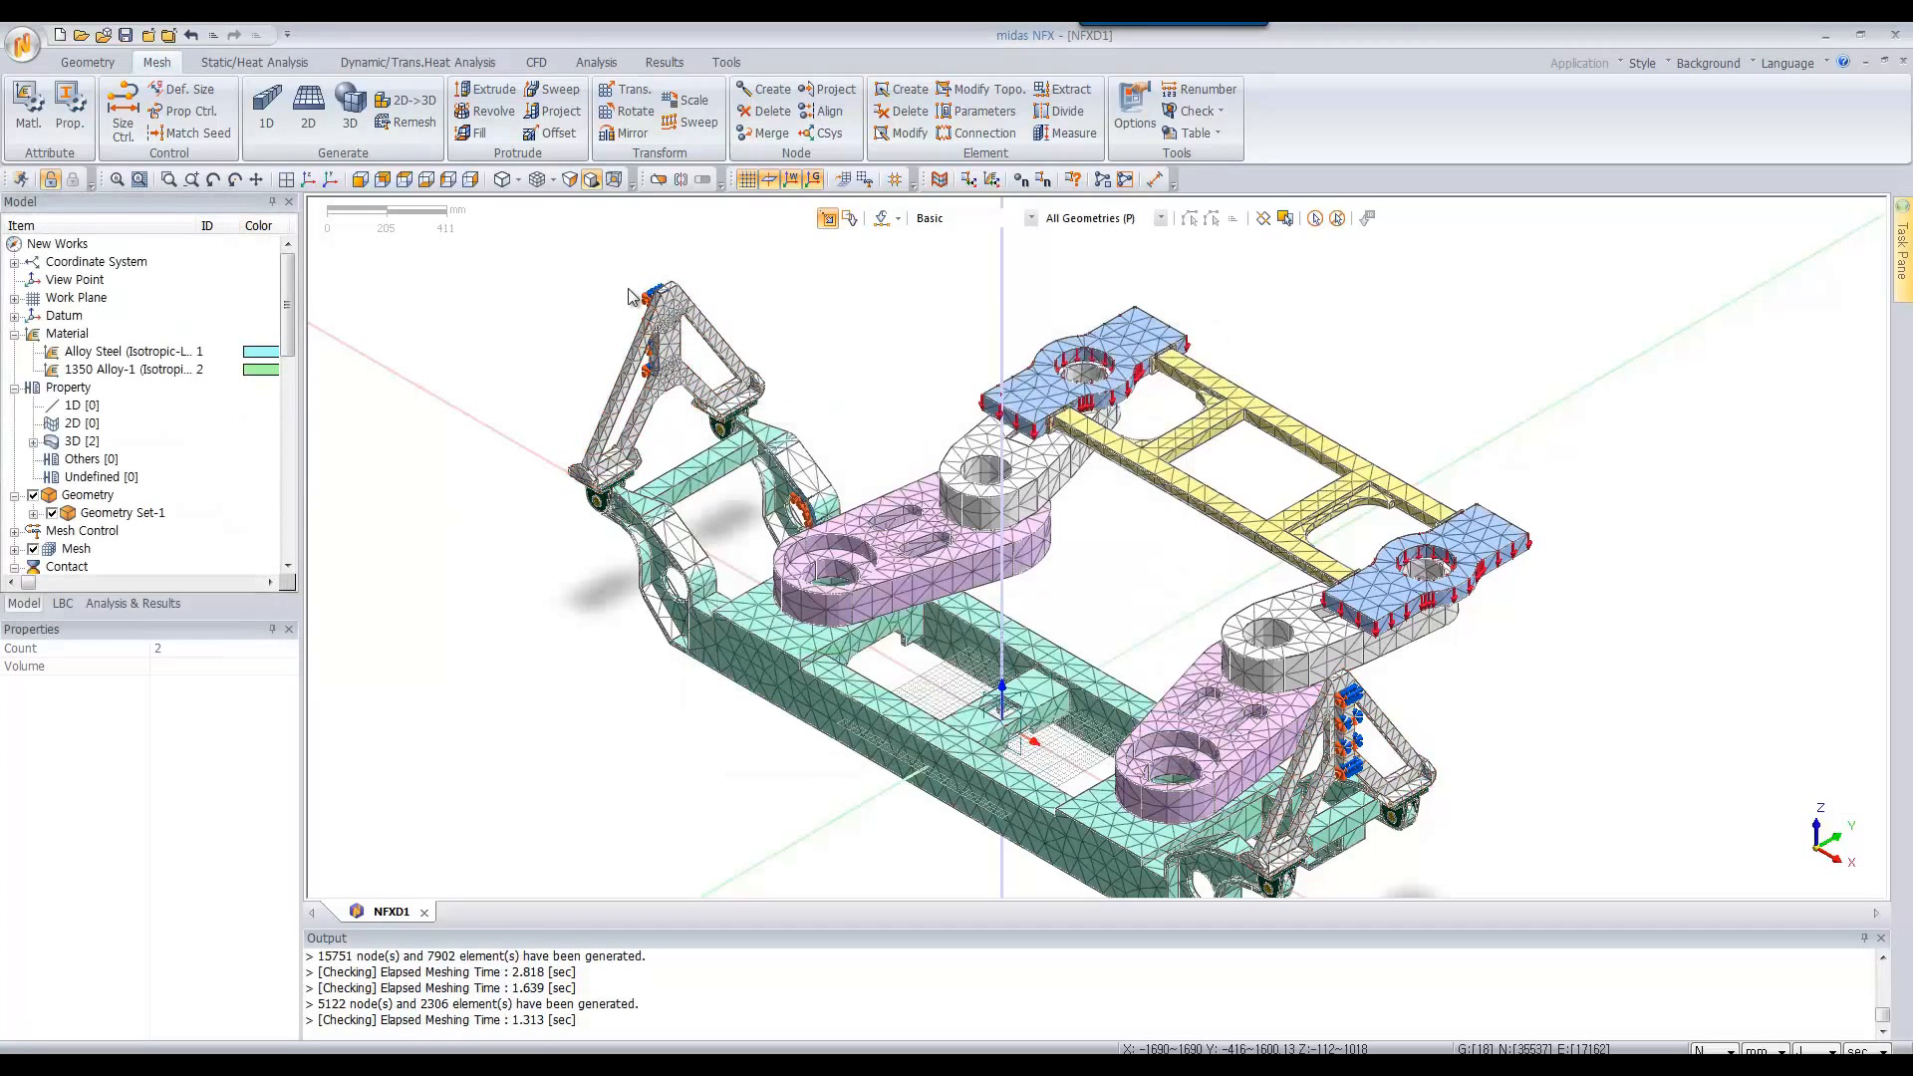
# Create a general Linear Static analysis case, keeping all mesh sets, Boundary Set-1, Load Set-1 and the contact pairs included
pyautogui.scroll(3, 628, 295)
pyautogui.scroll(2, 697, 419)
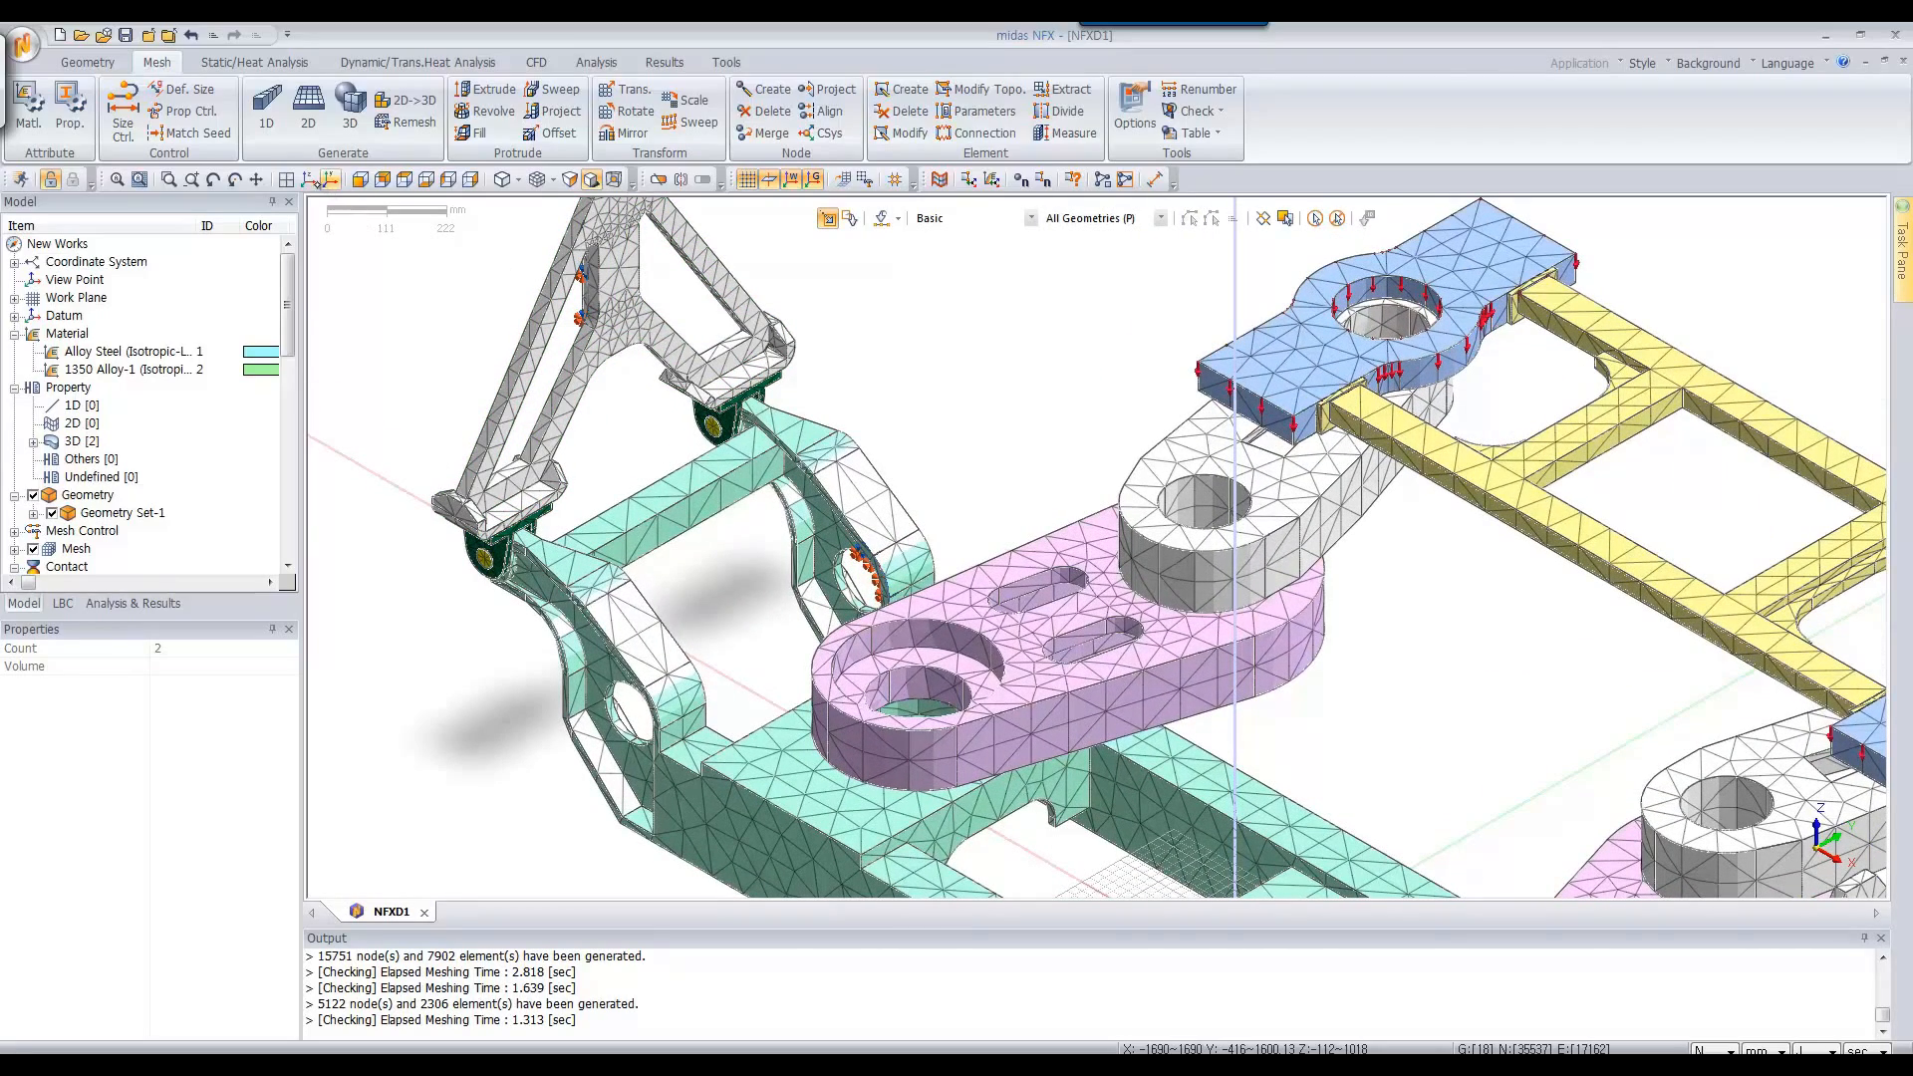
pyautogui.click(308, 180)
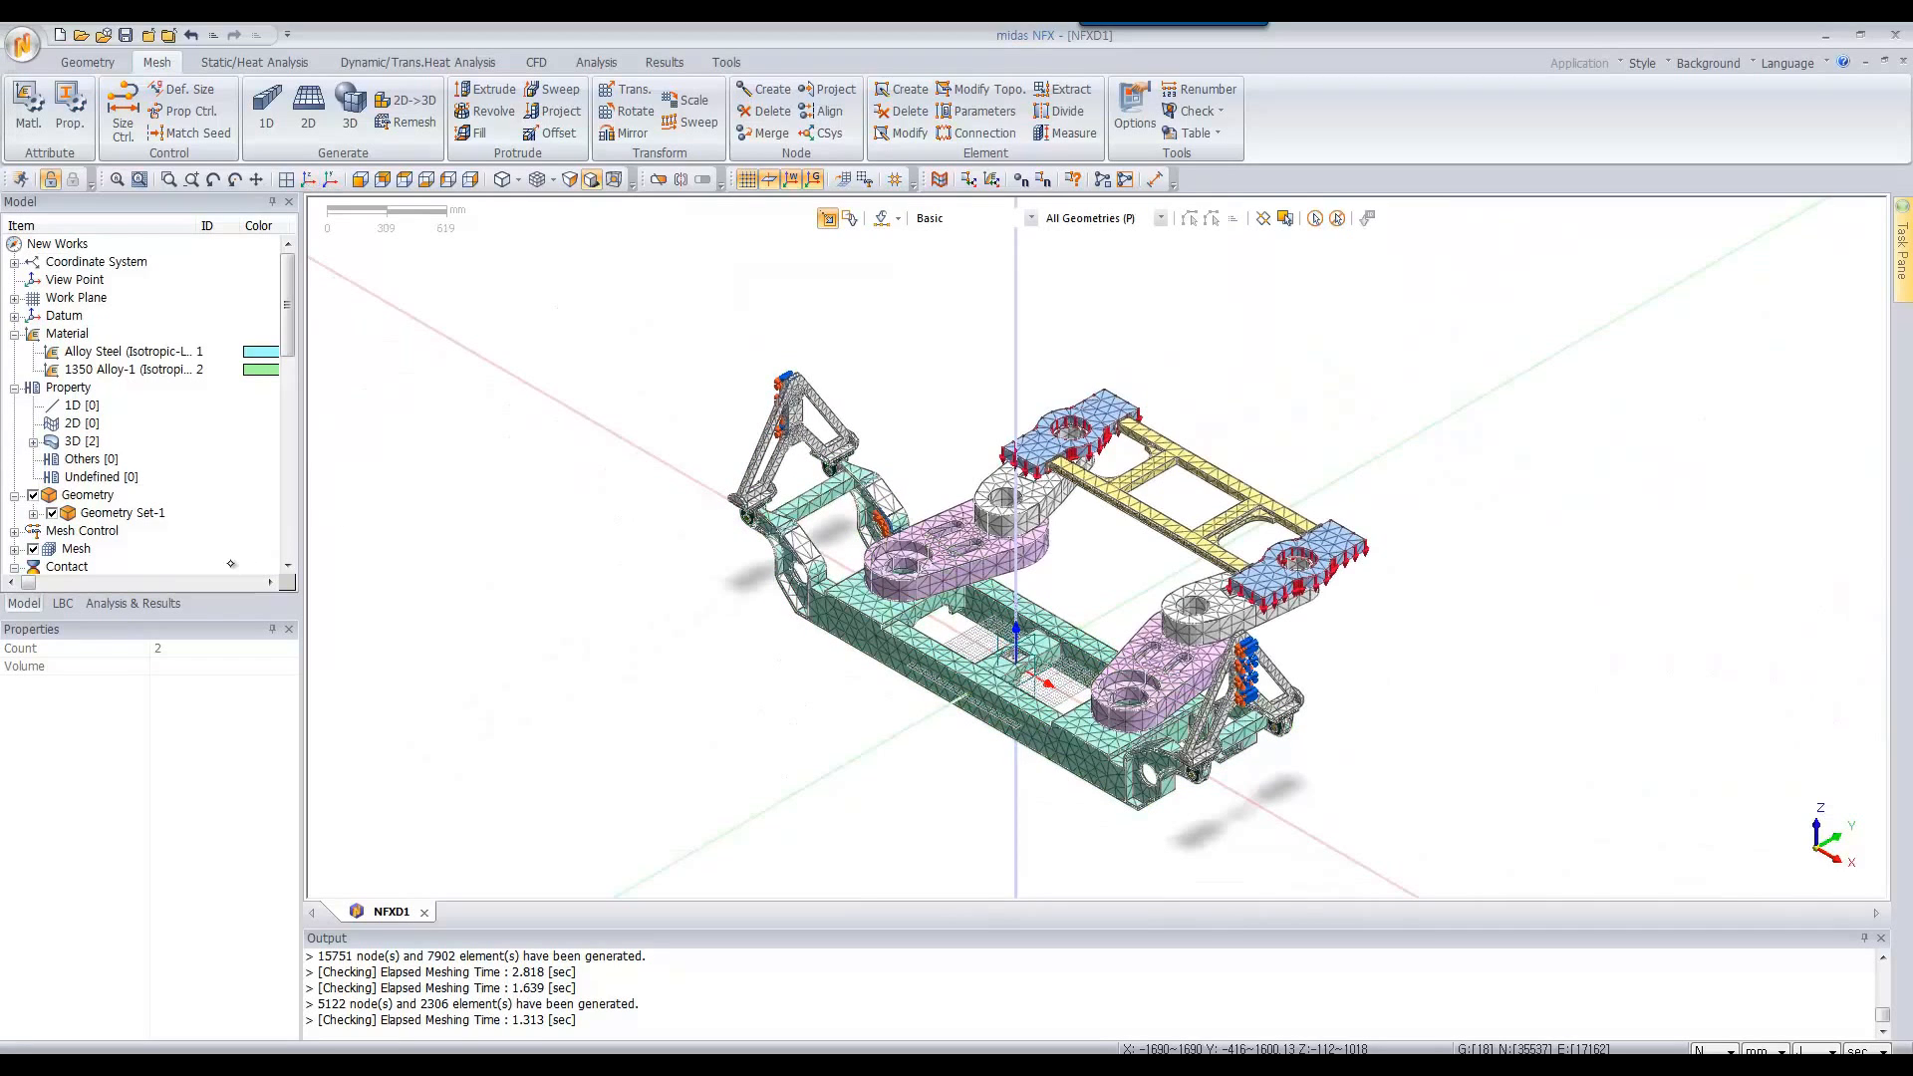
pyautogui.click(165, 602)
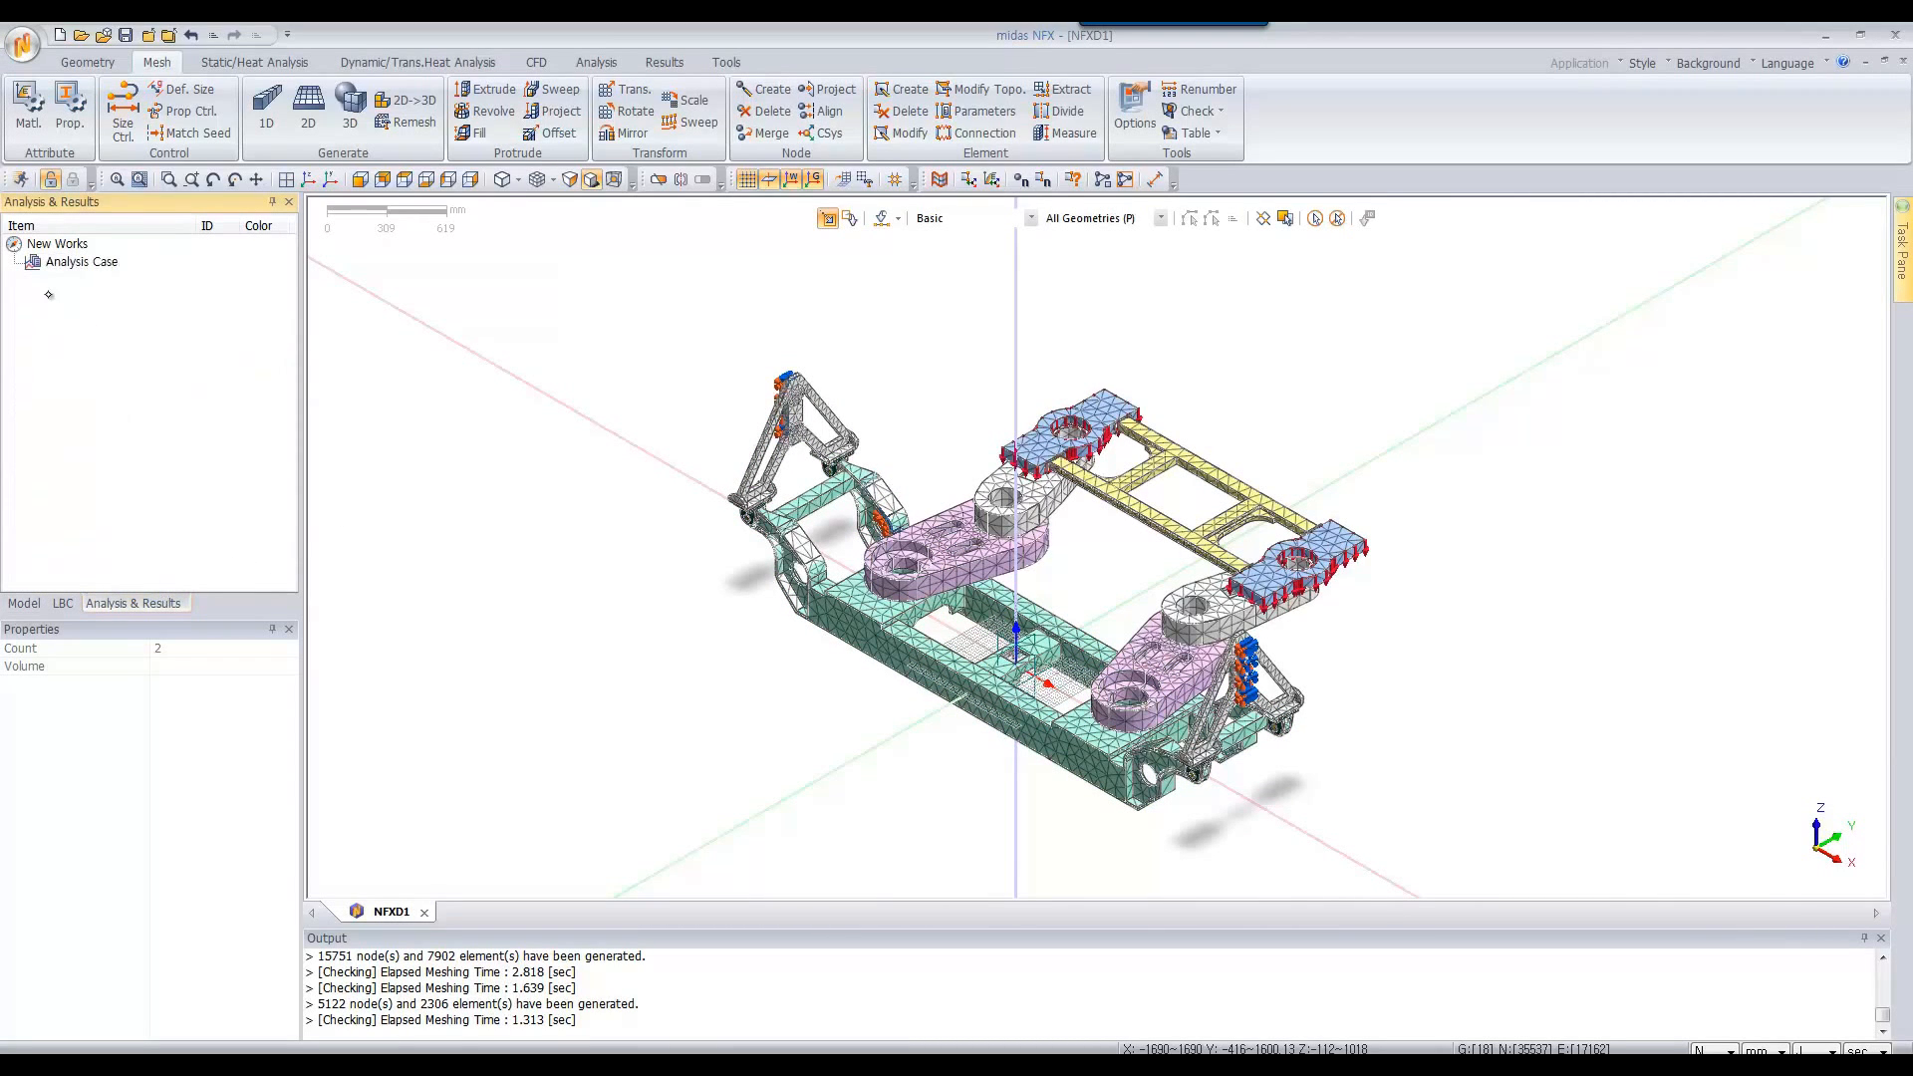
pyautogui.click(77, 263)
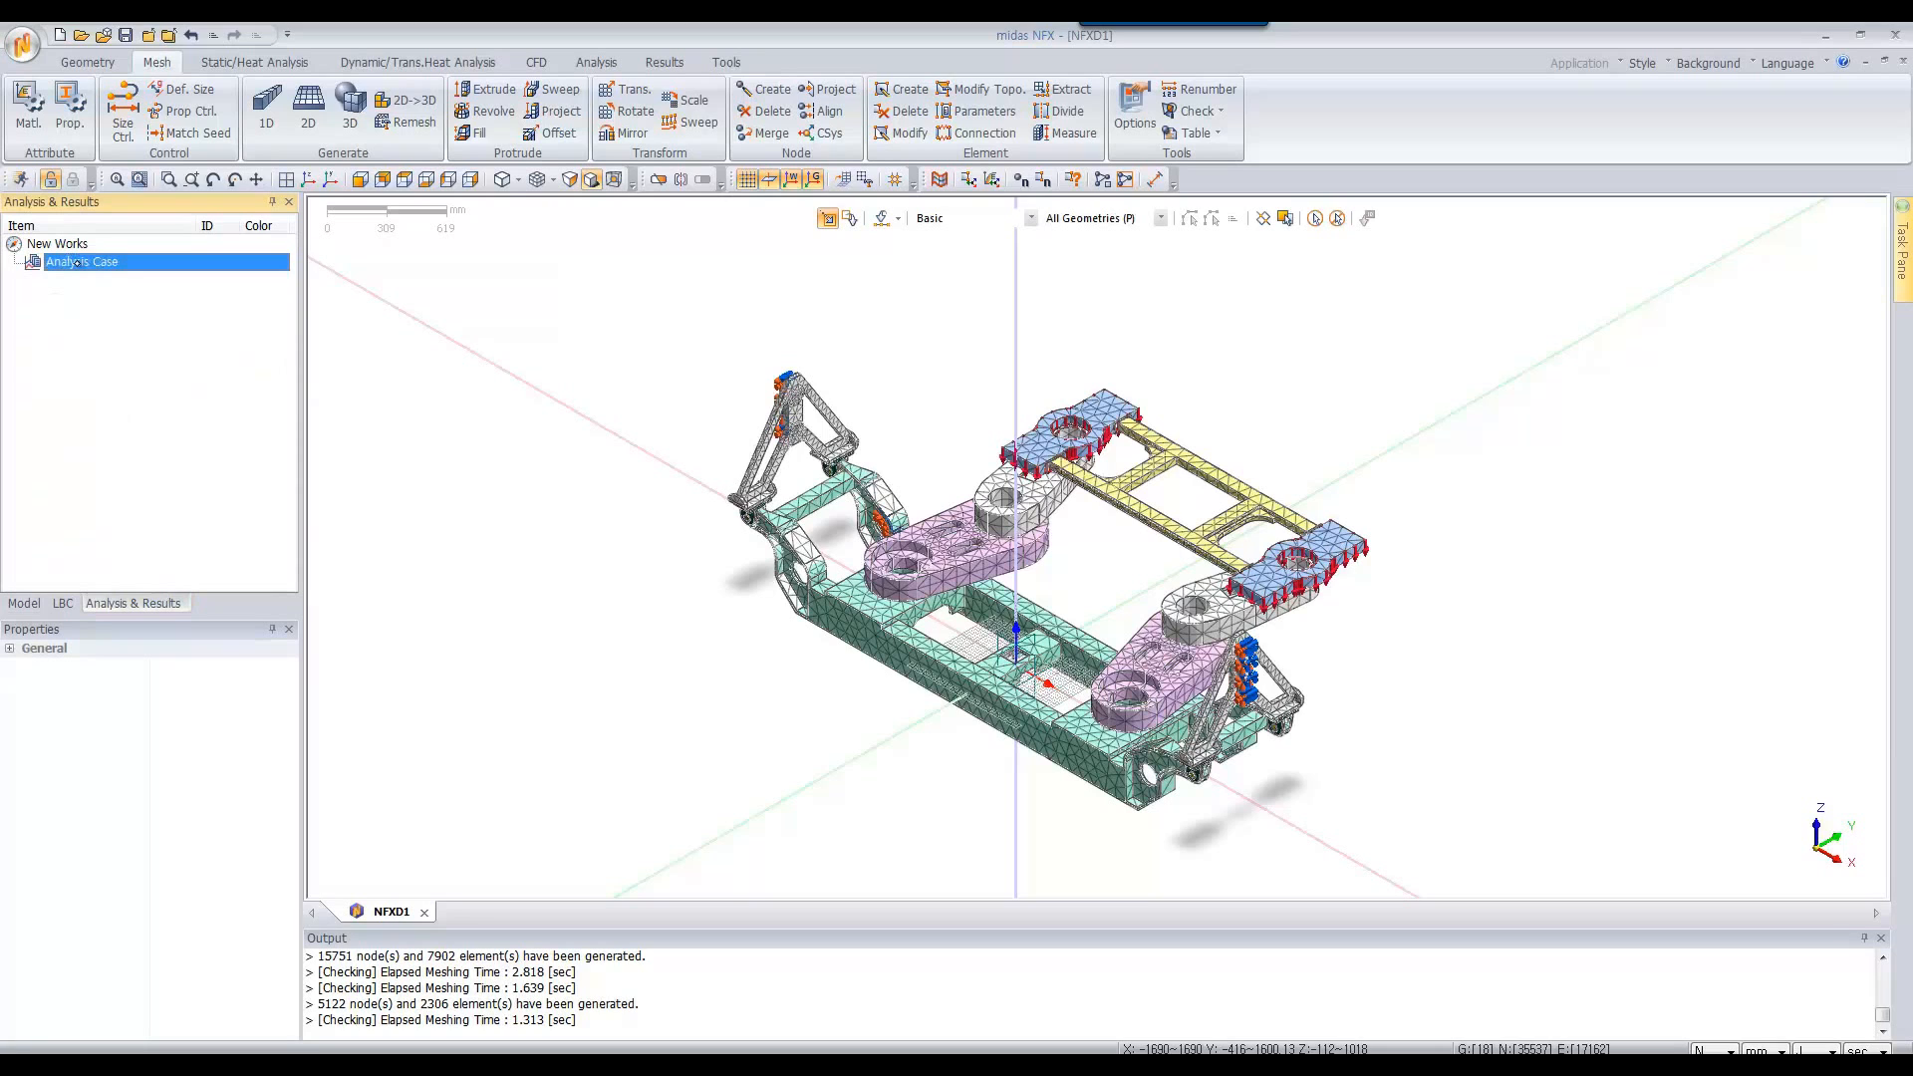
pyautogui.click(598, 61)
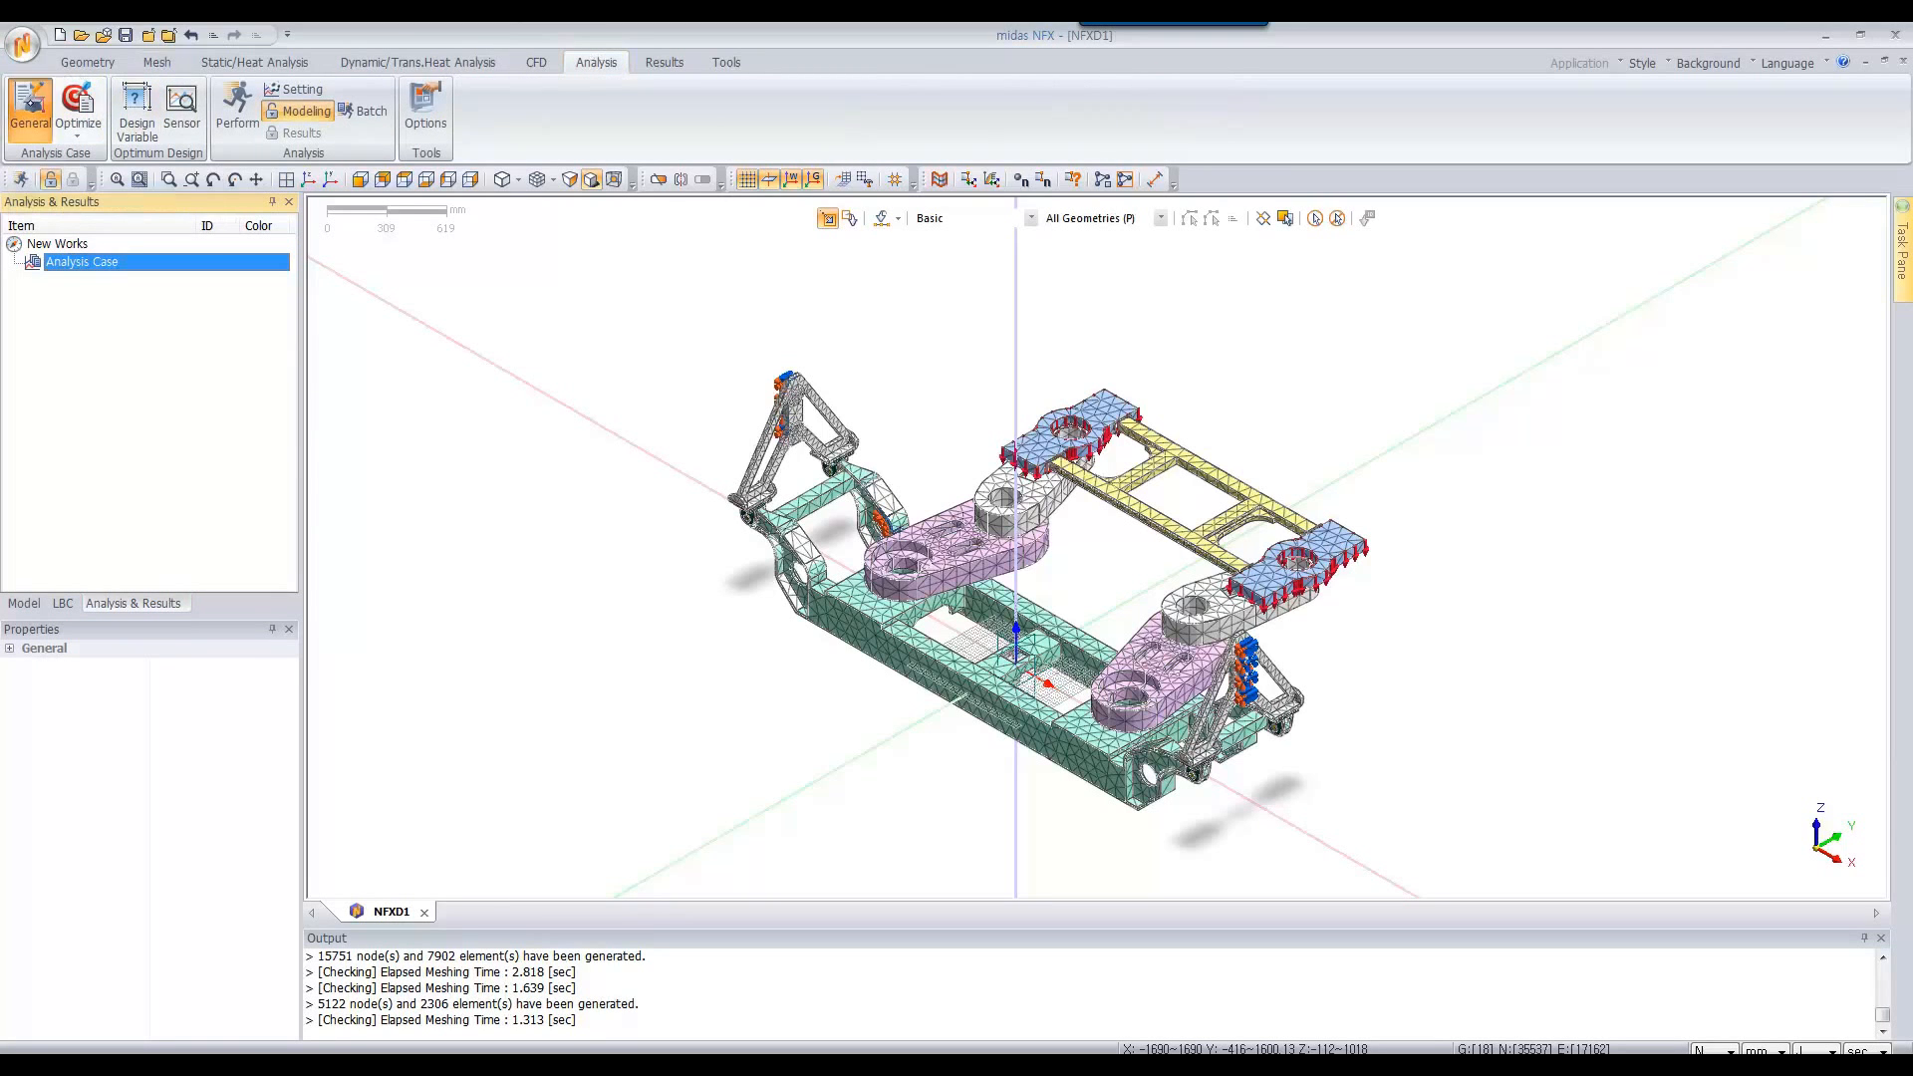
pyautogui.click(30, 104)
pyautogui.click(659, 317)
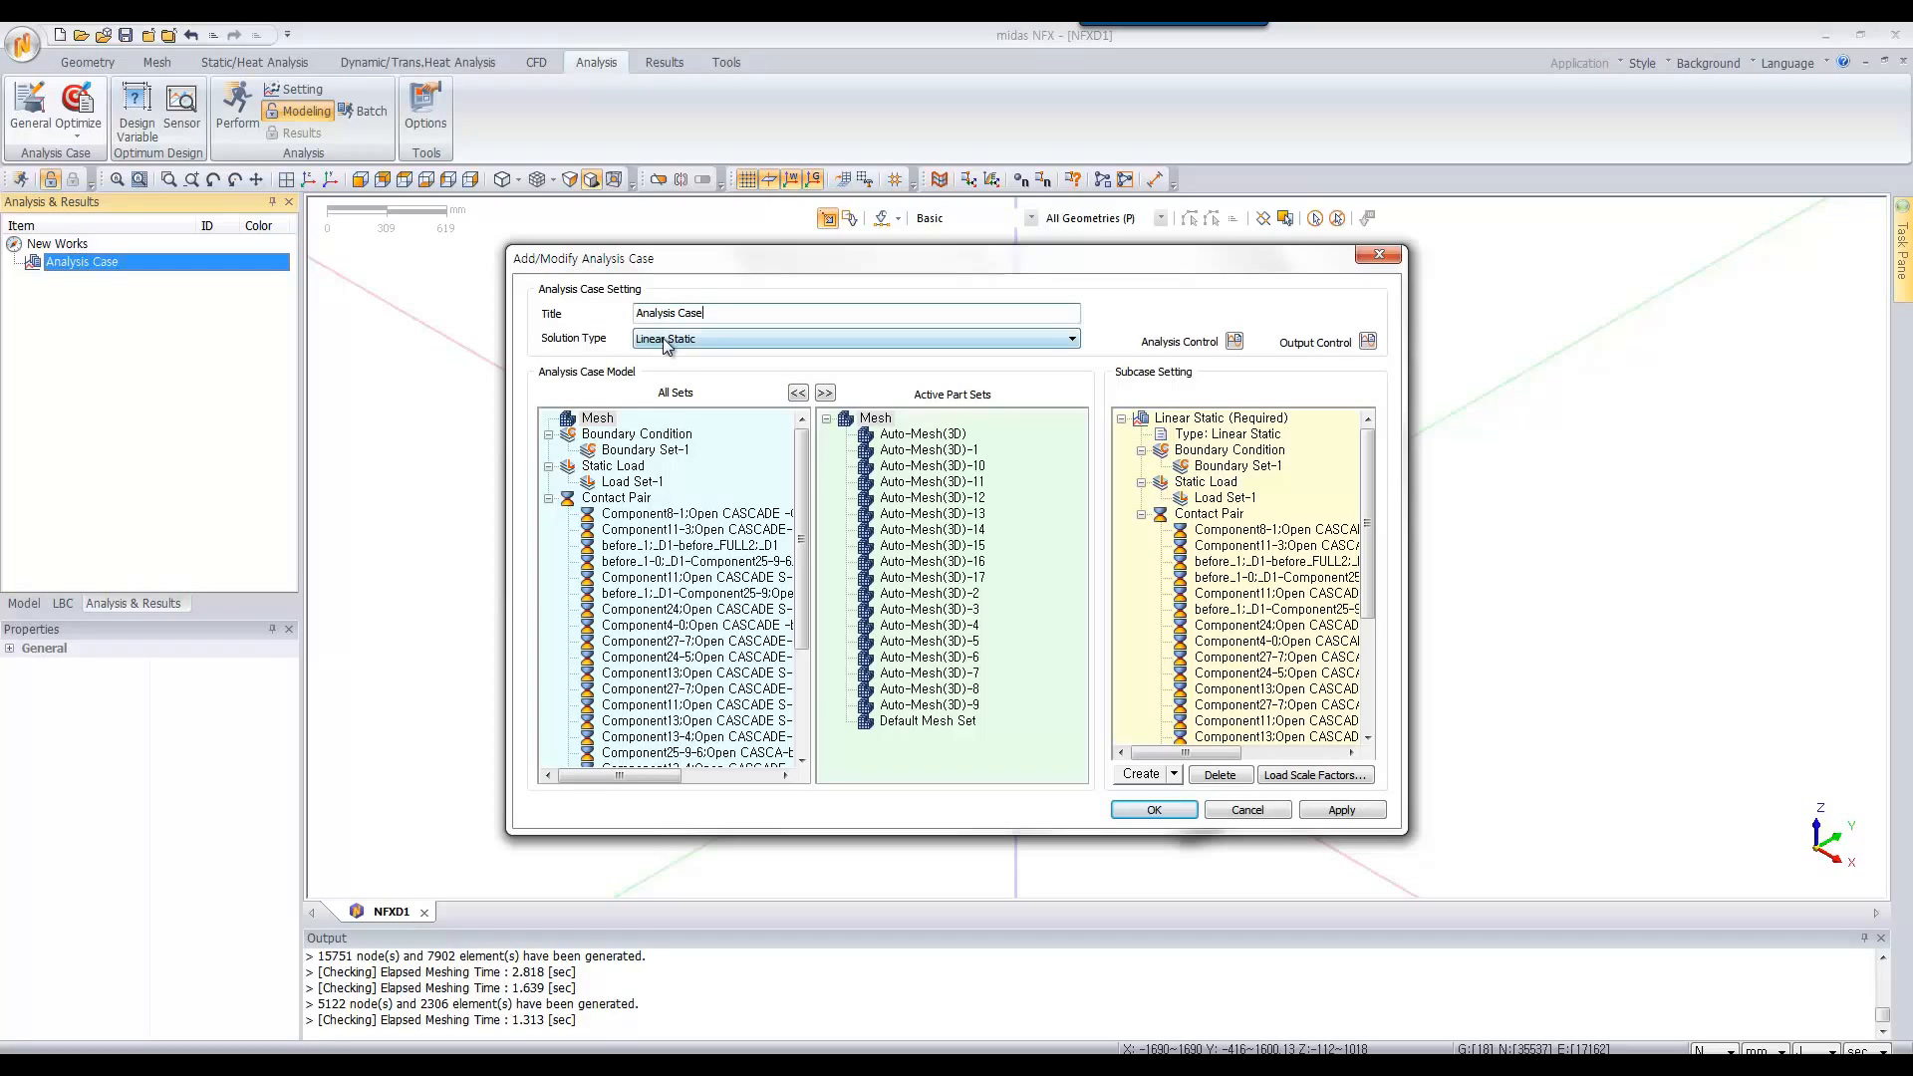
pyautogui.click(665, 341)
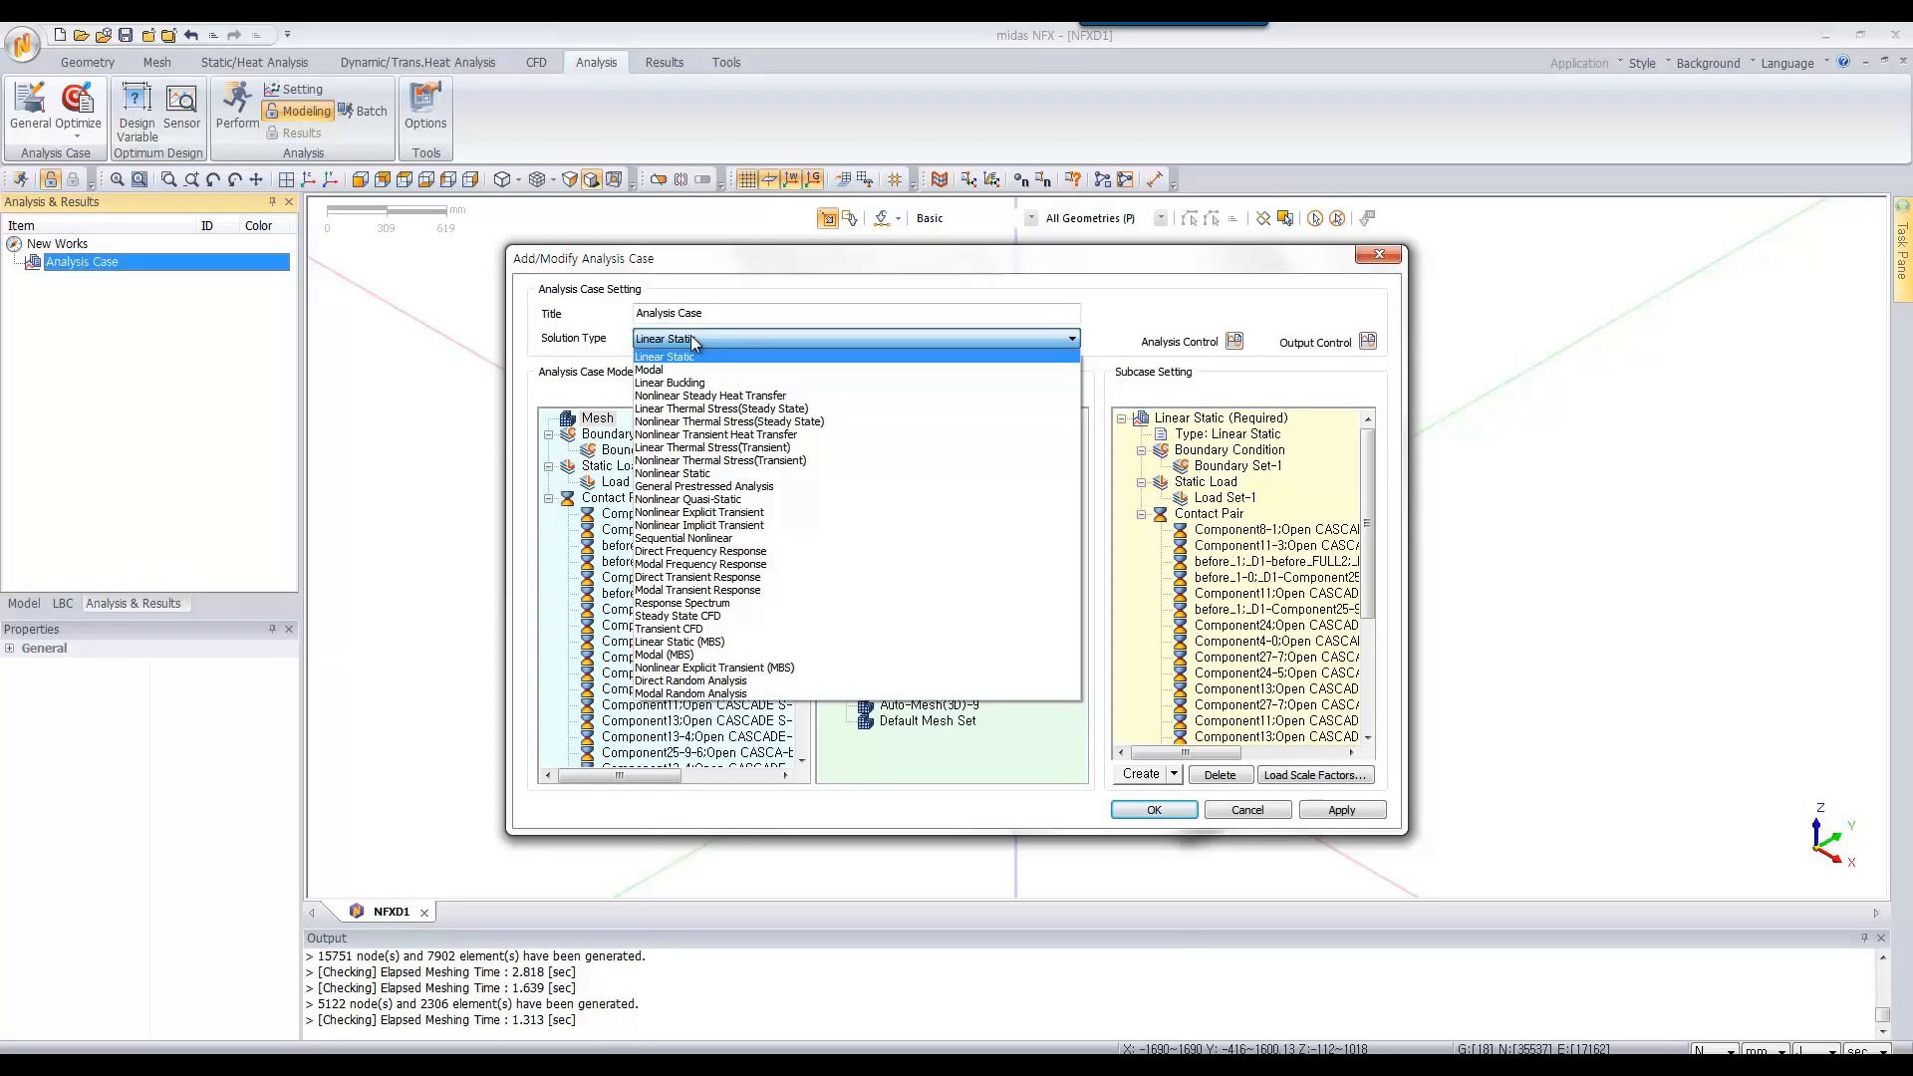
pyautogui.click(691, 339)
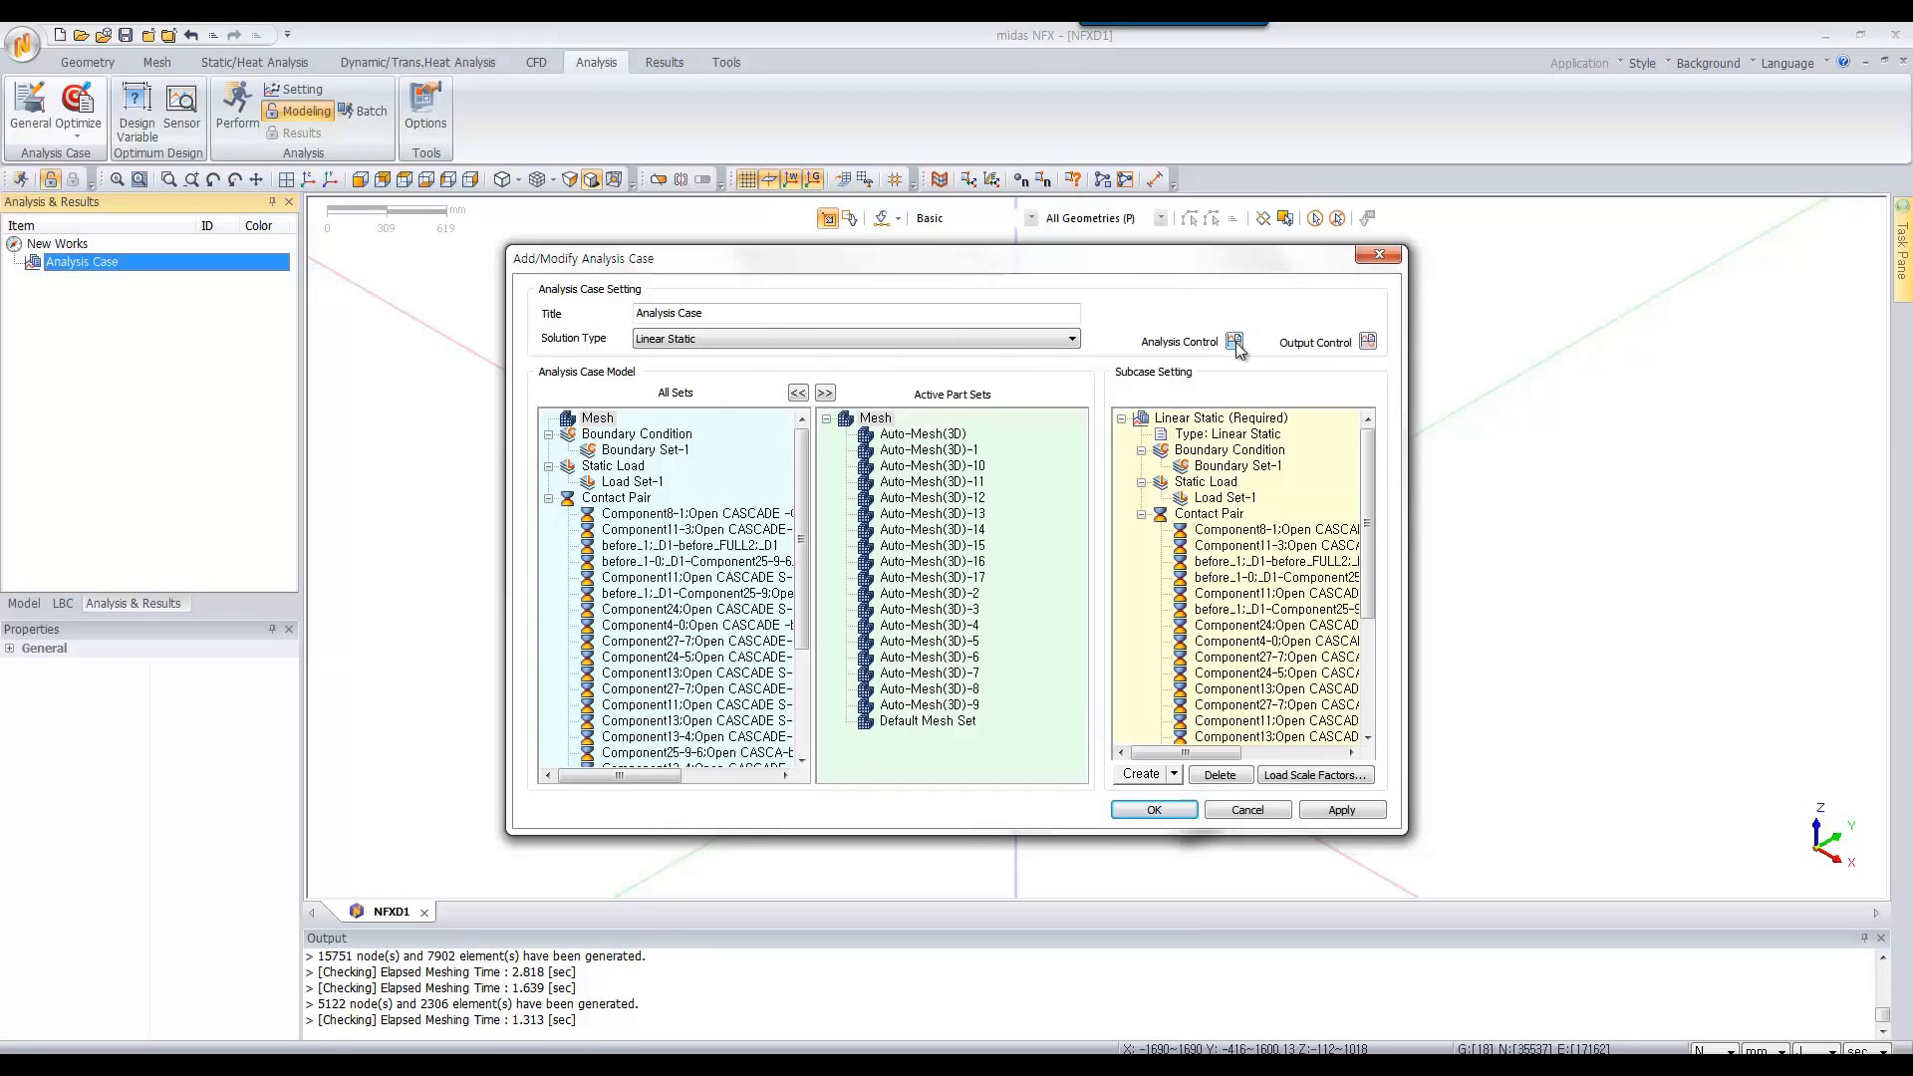
pyautogui.click(1153, 813)
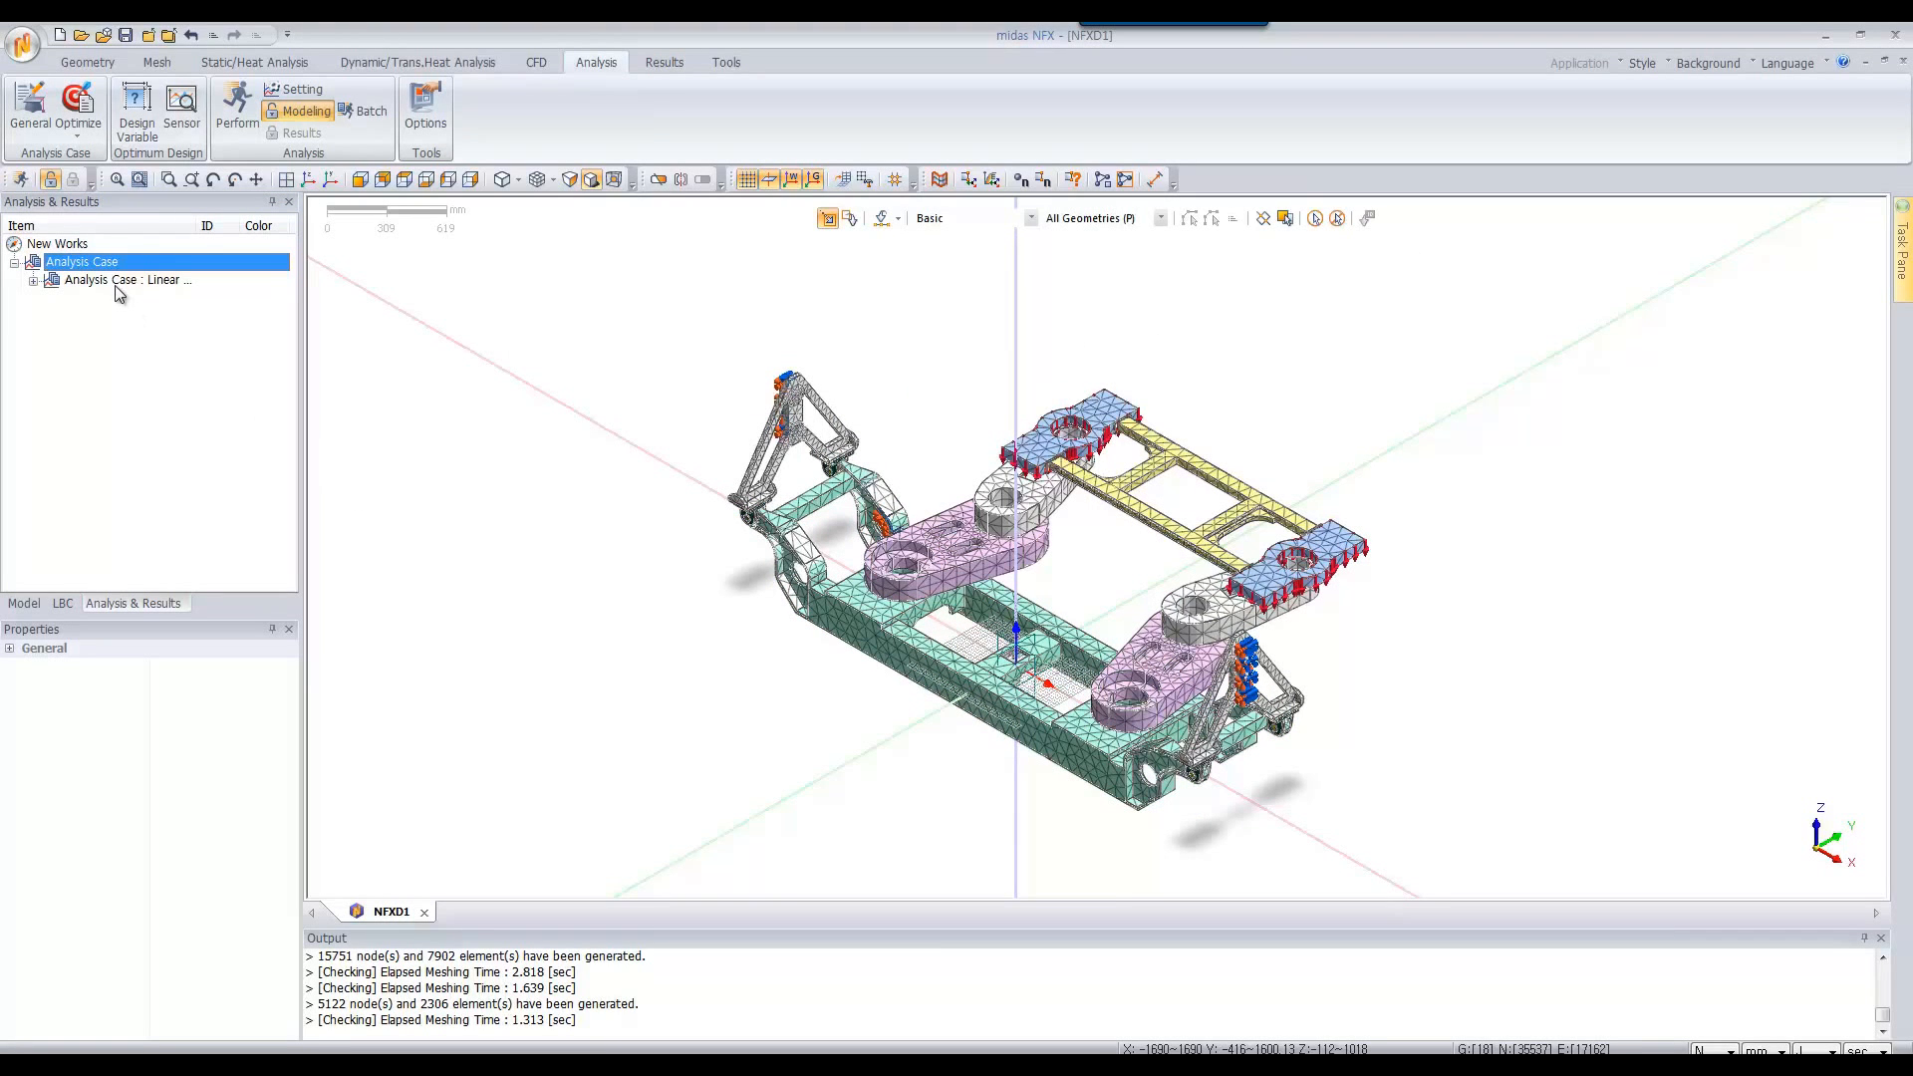
# Perform the Linear Static analysis case, saving the model as NFXD1.nfx
pyautogui.click(119, 280)
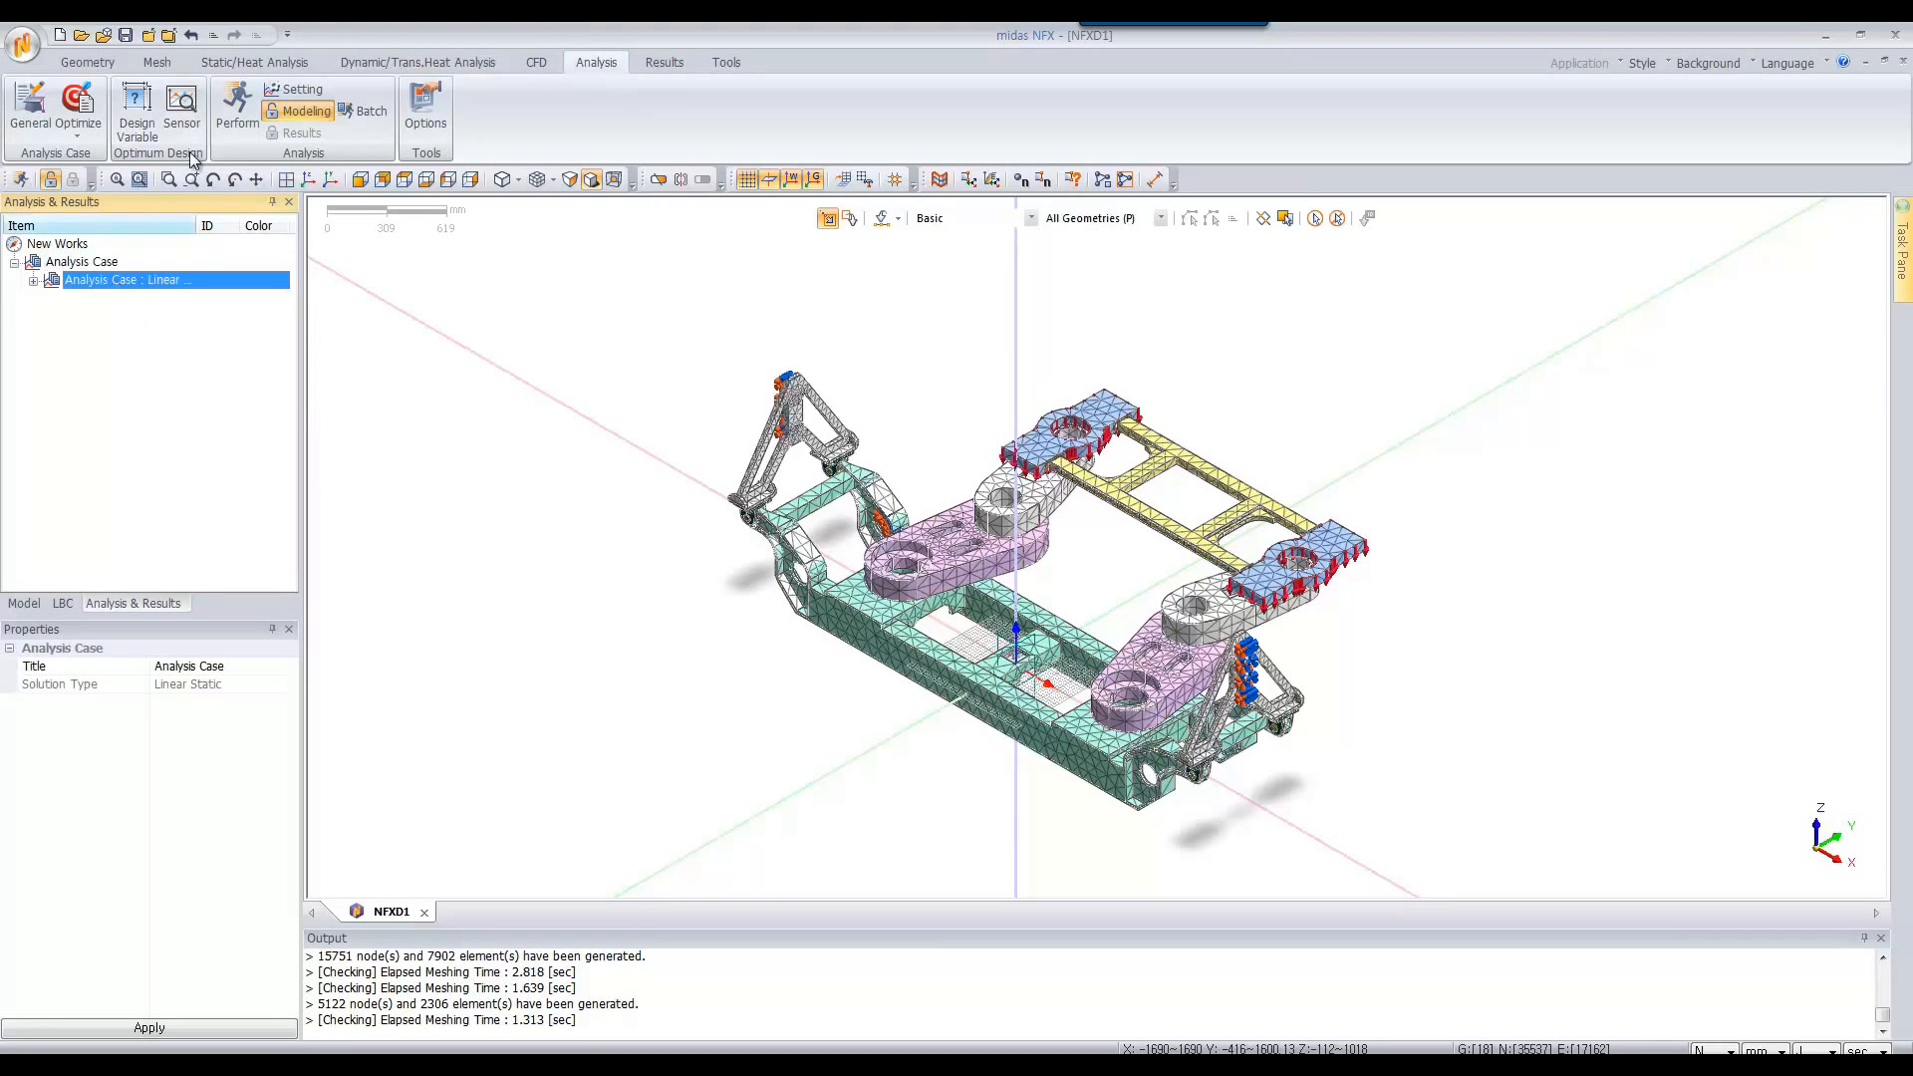
pyautogui.click(232, 117)
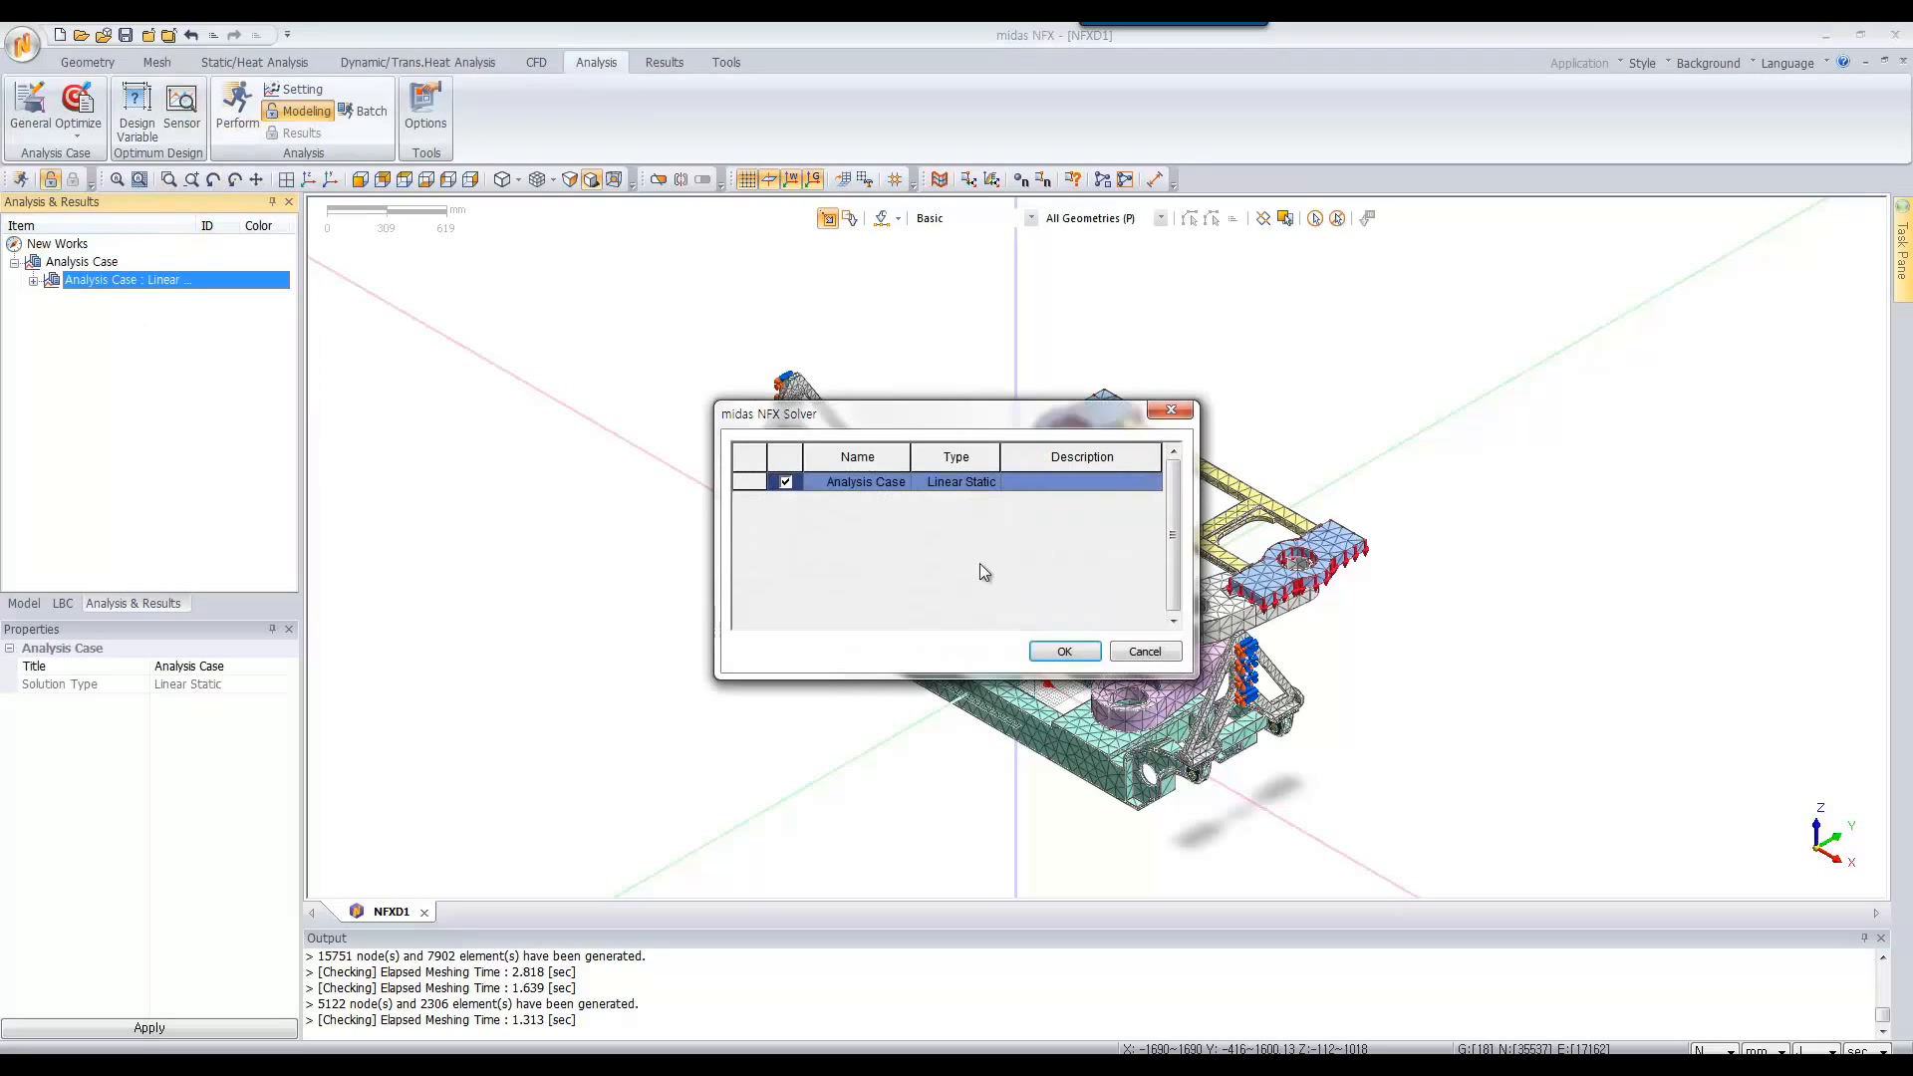
pyautogui.click(1063, 649)
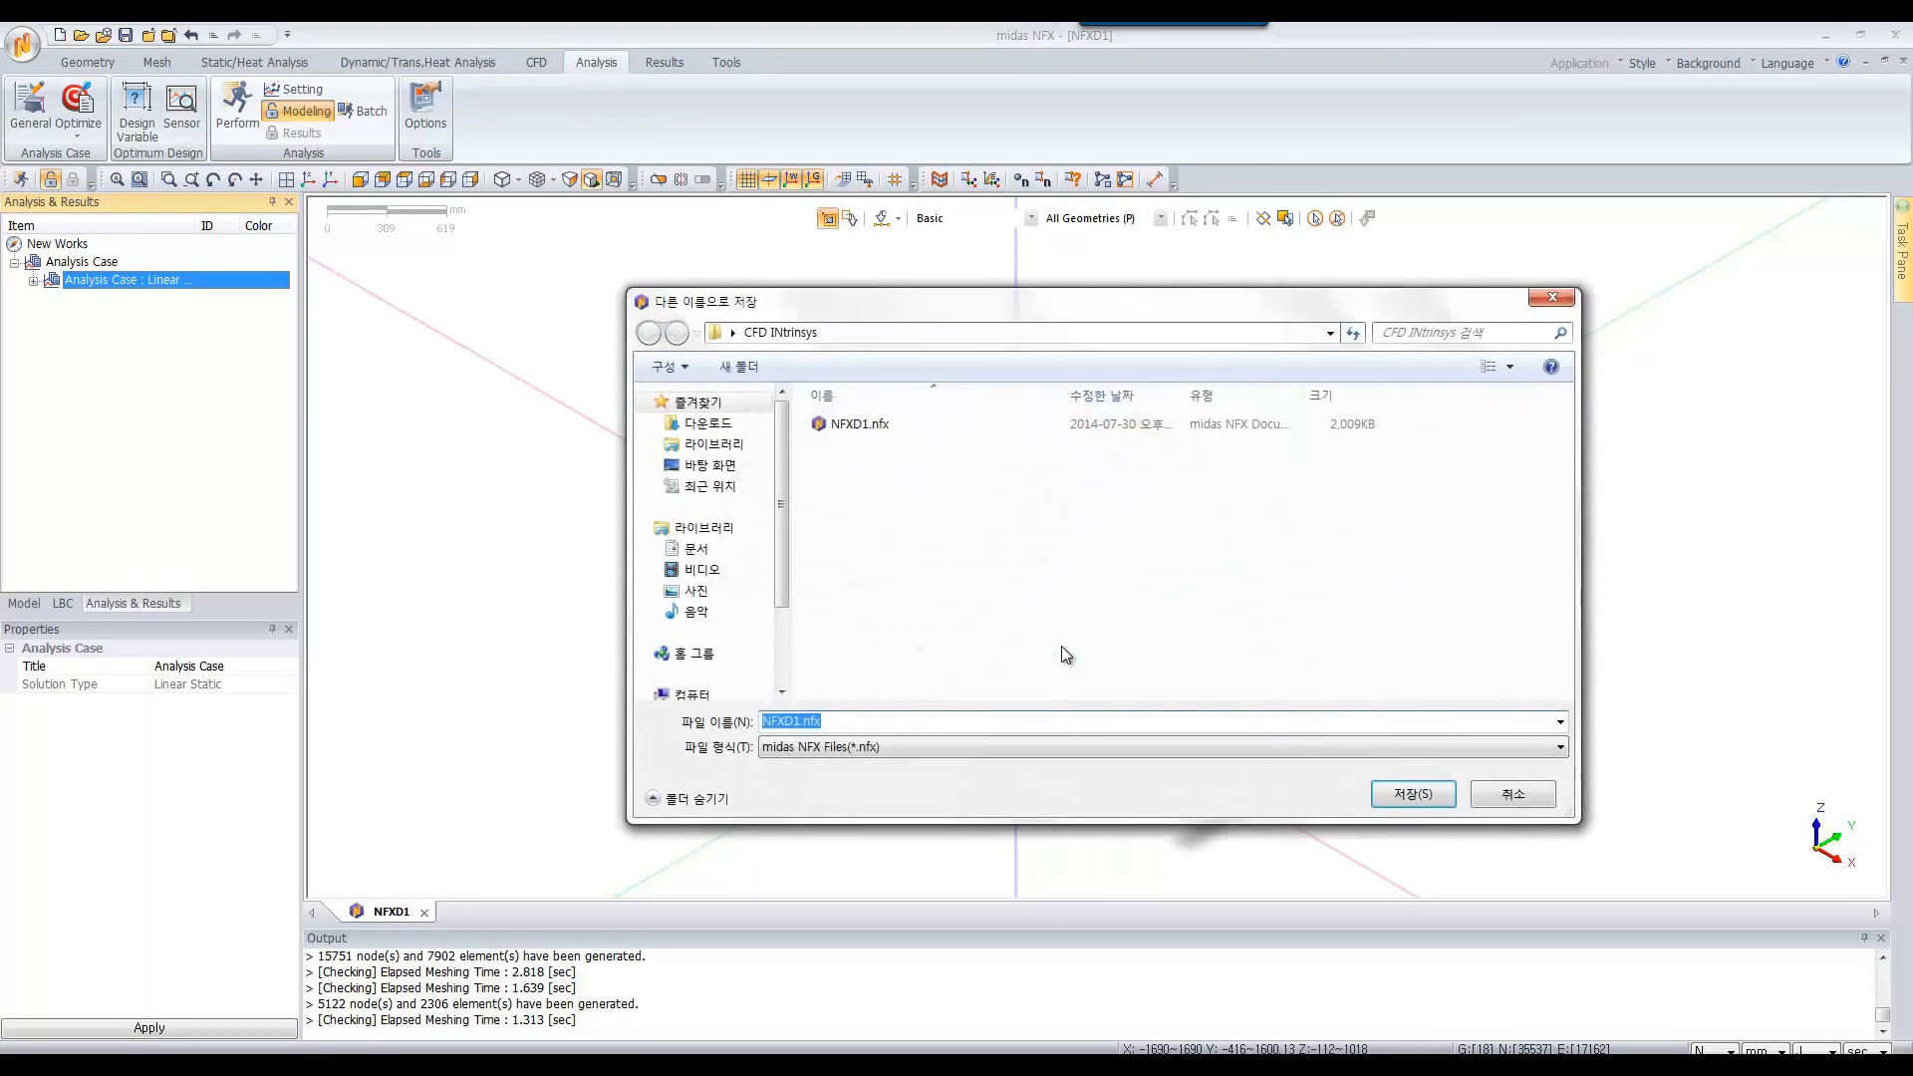
pyautogui.click(1407, 801)
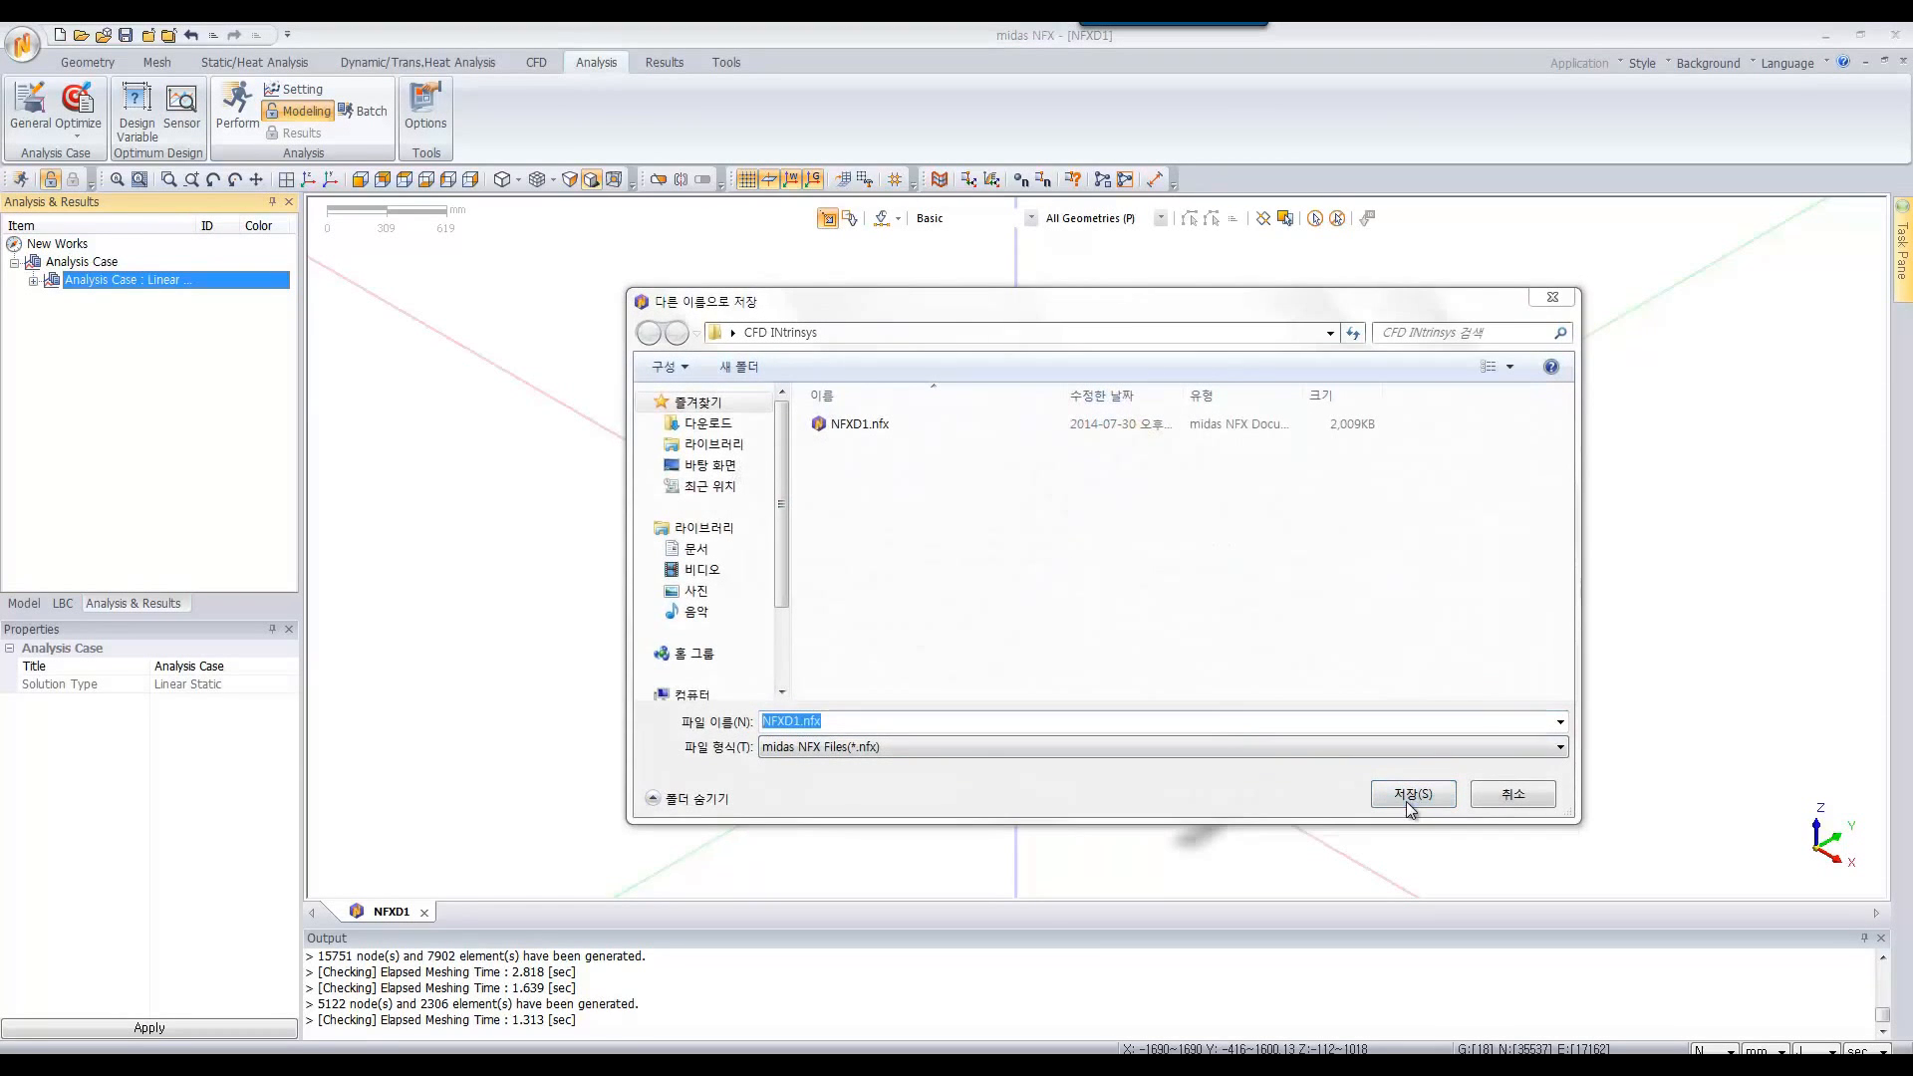
pyautogui.click(996, 555)
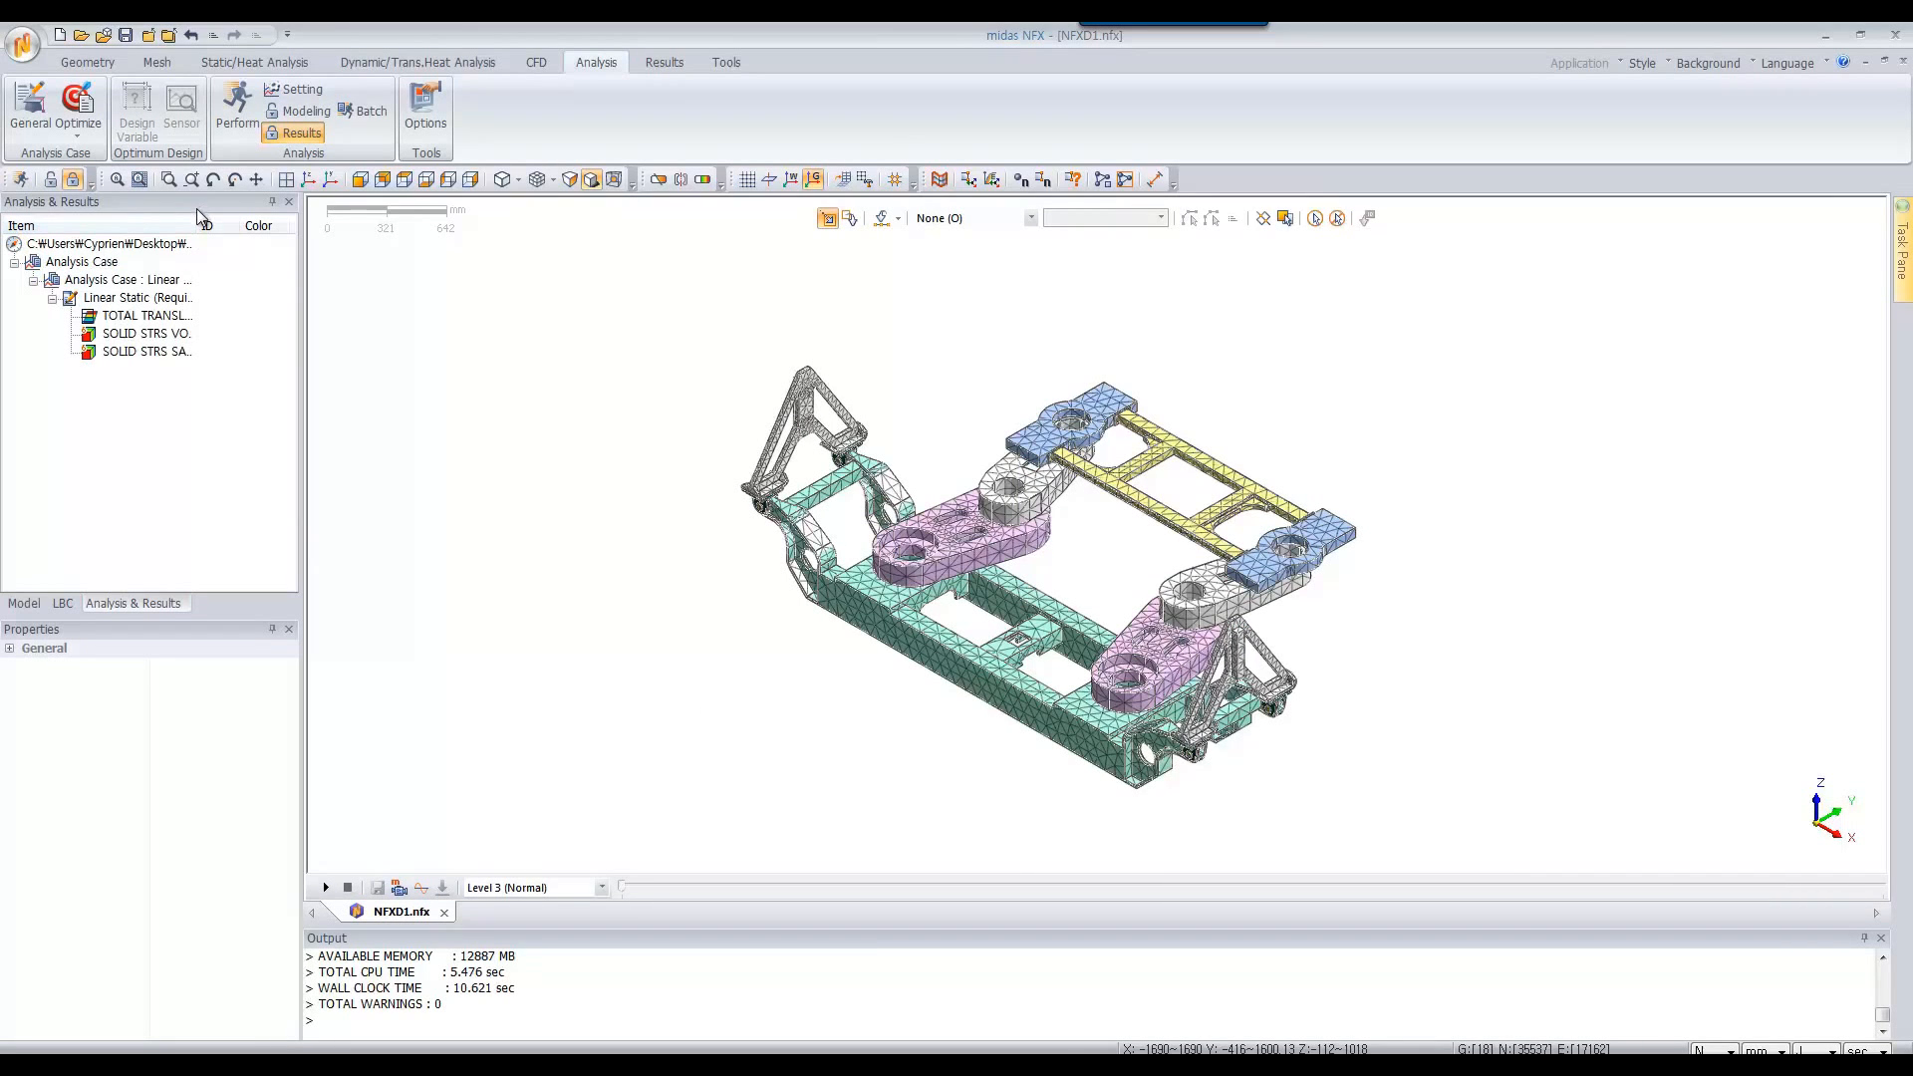
# Display the total translation contour of the assembly and play its deformation animation briefly before stopping it
pyautogui.moveTo(196, 224); pyautogui.dragTo(282, 227)
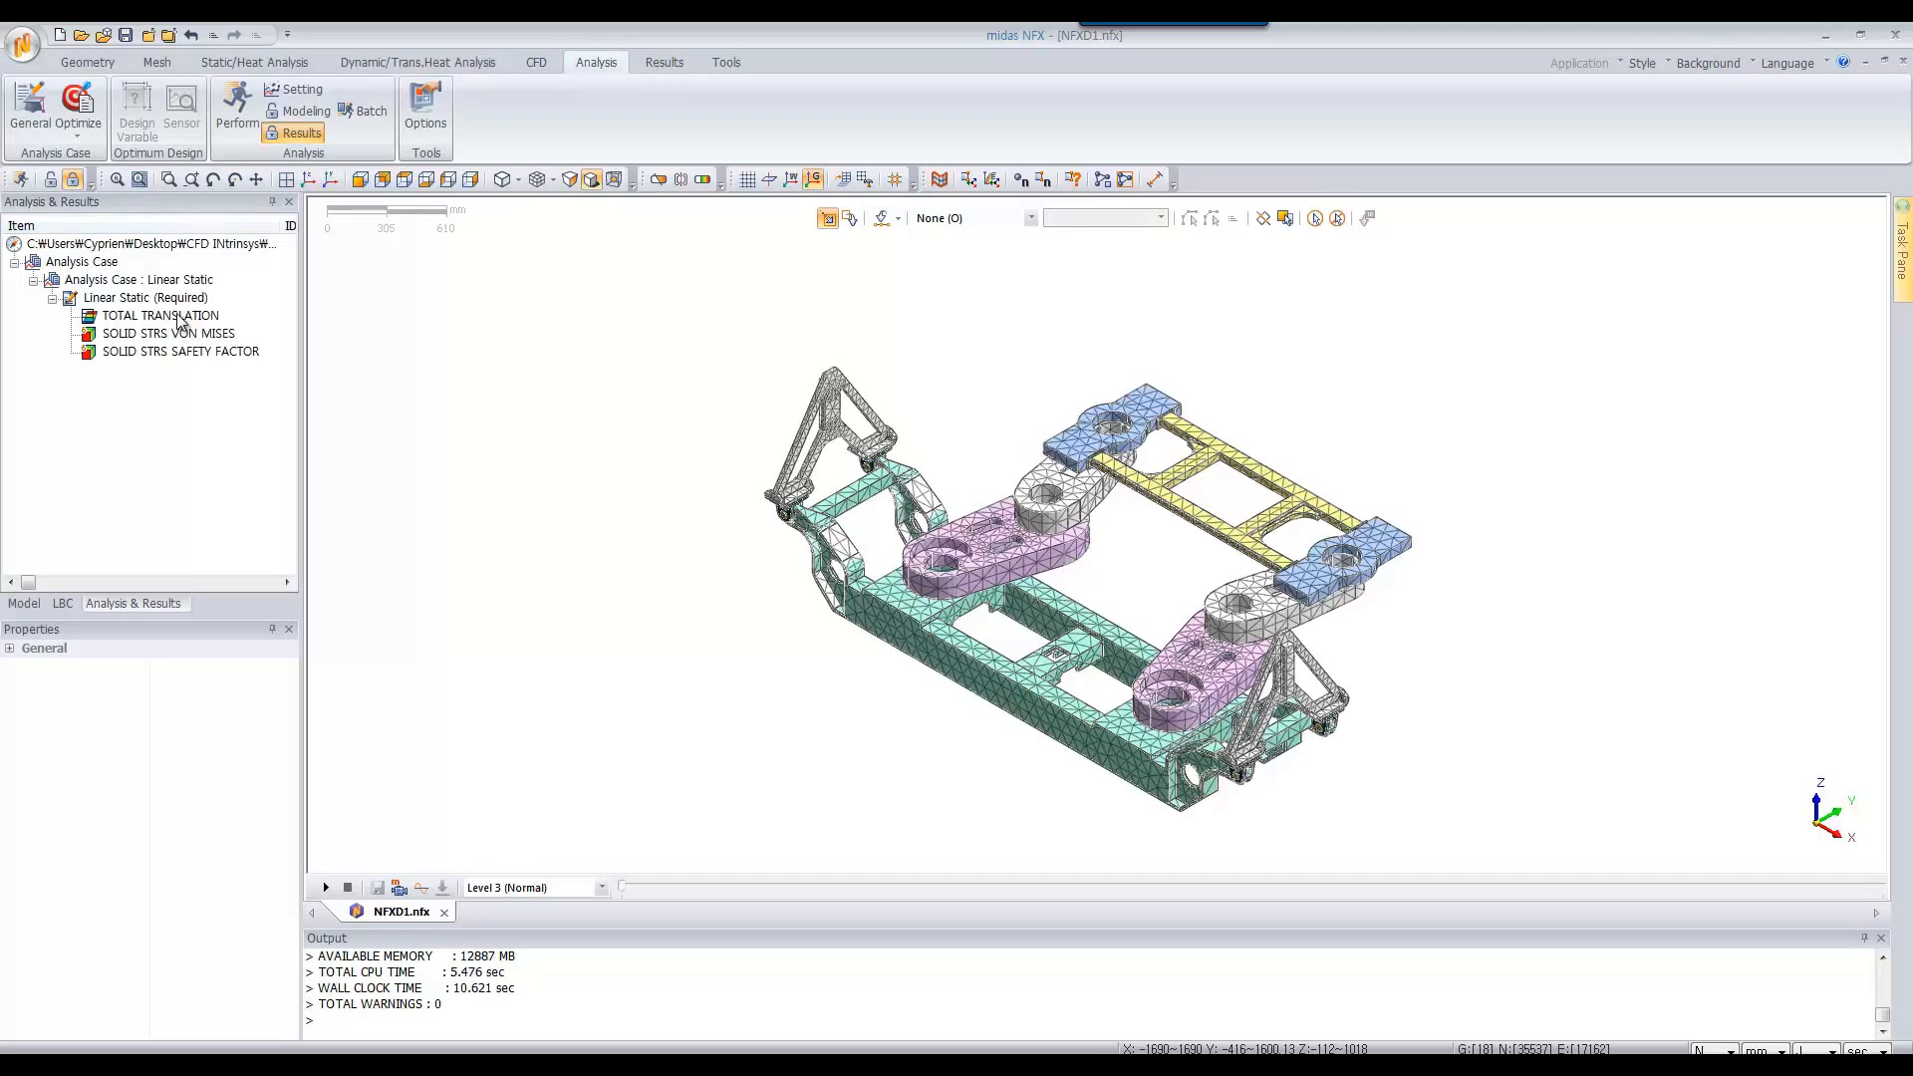
pyautogui.doubleClick(177, 317)
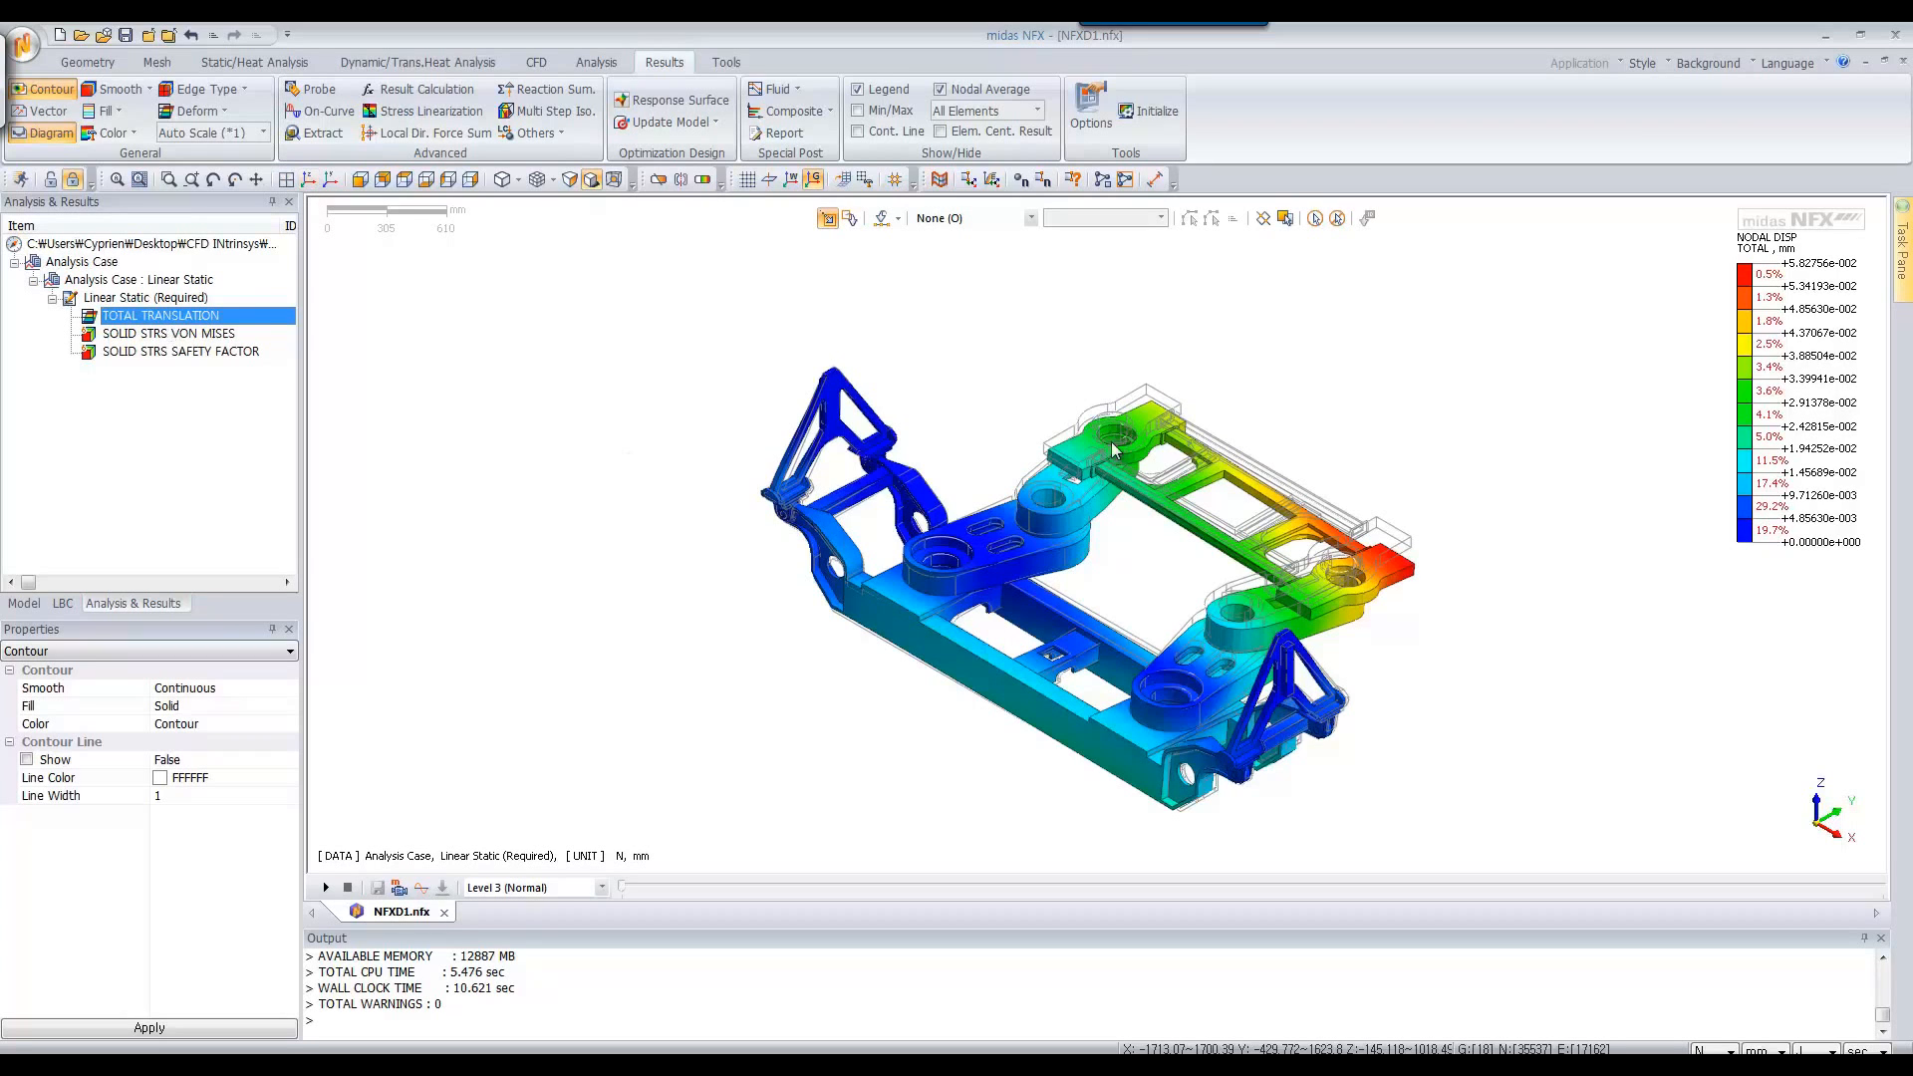
pyautogui.scroll(3, 1112, 442)
pyautogui.scroll(2, 1259, 449)
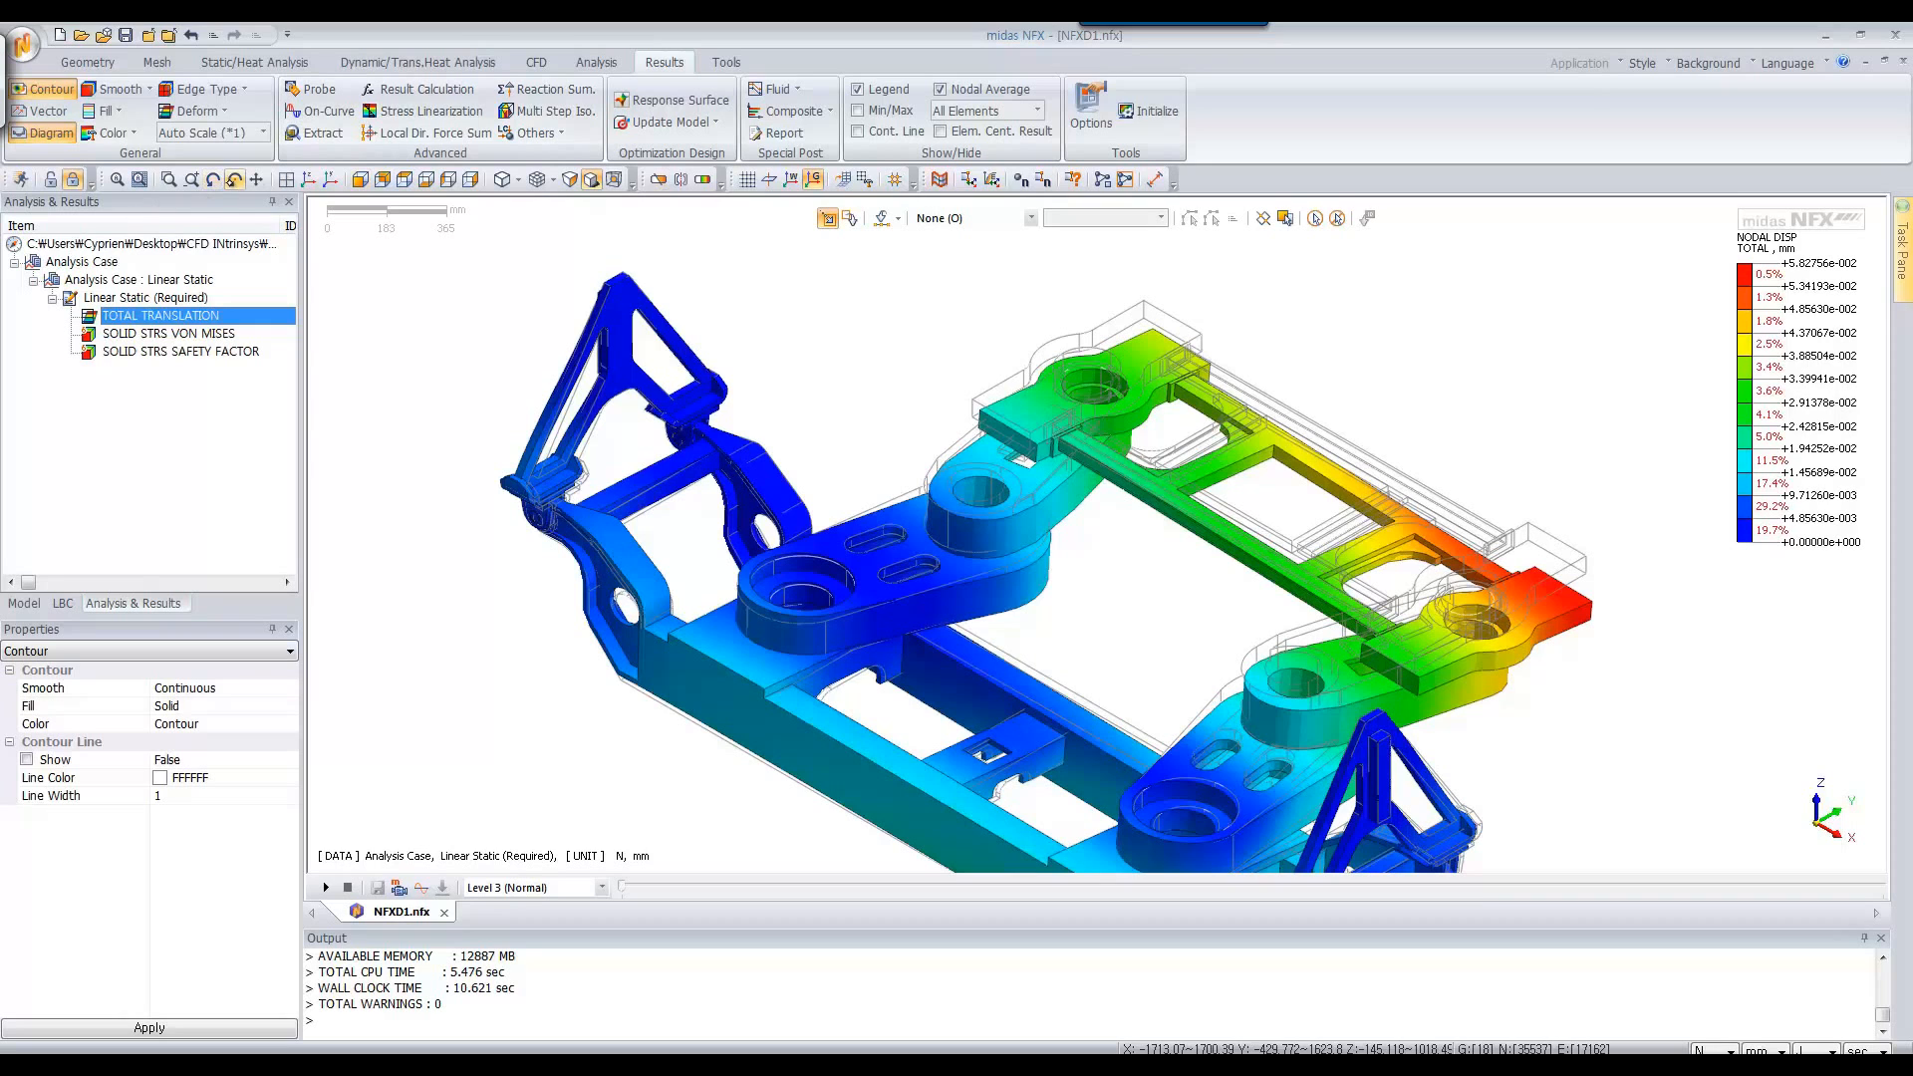
pyautogui.click(256, 181)
pyautogui.moveTo(1151, 609); pyautogui.dragTo(1019, 512)
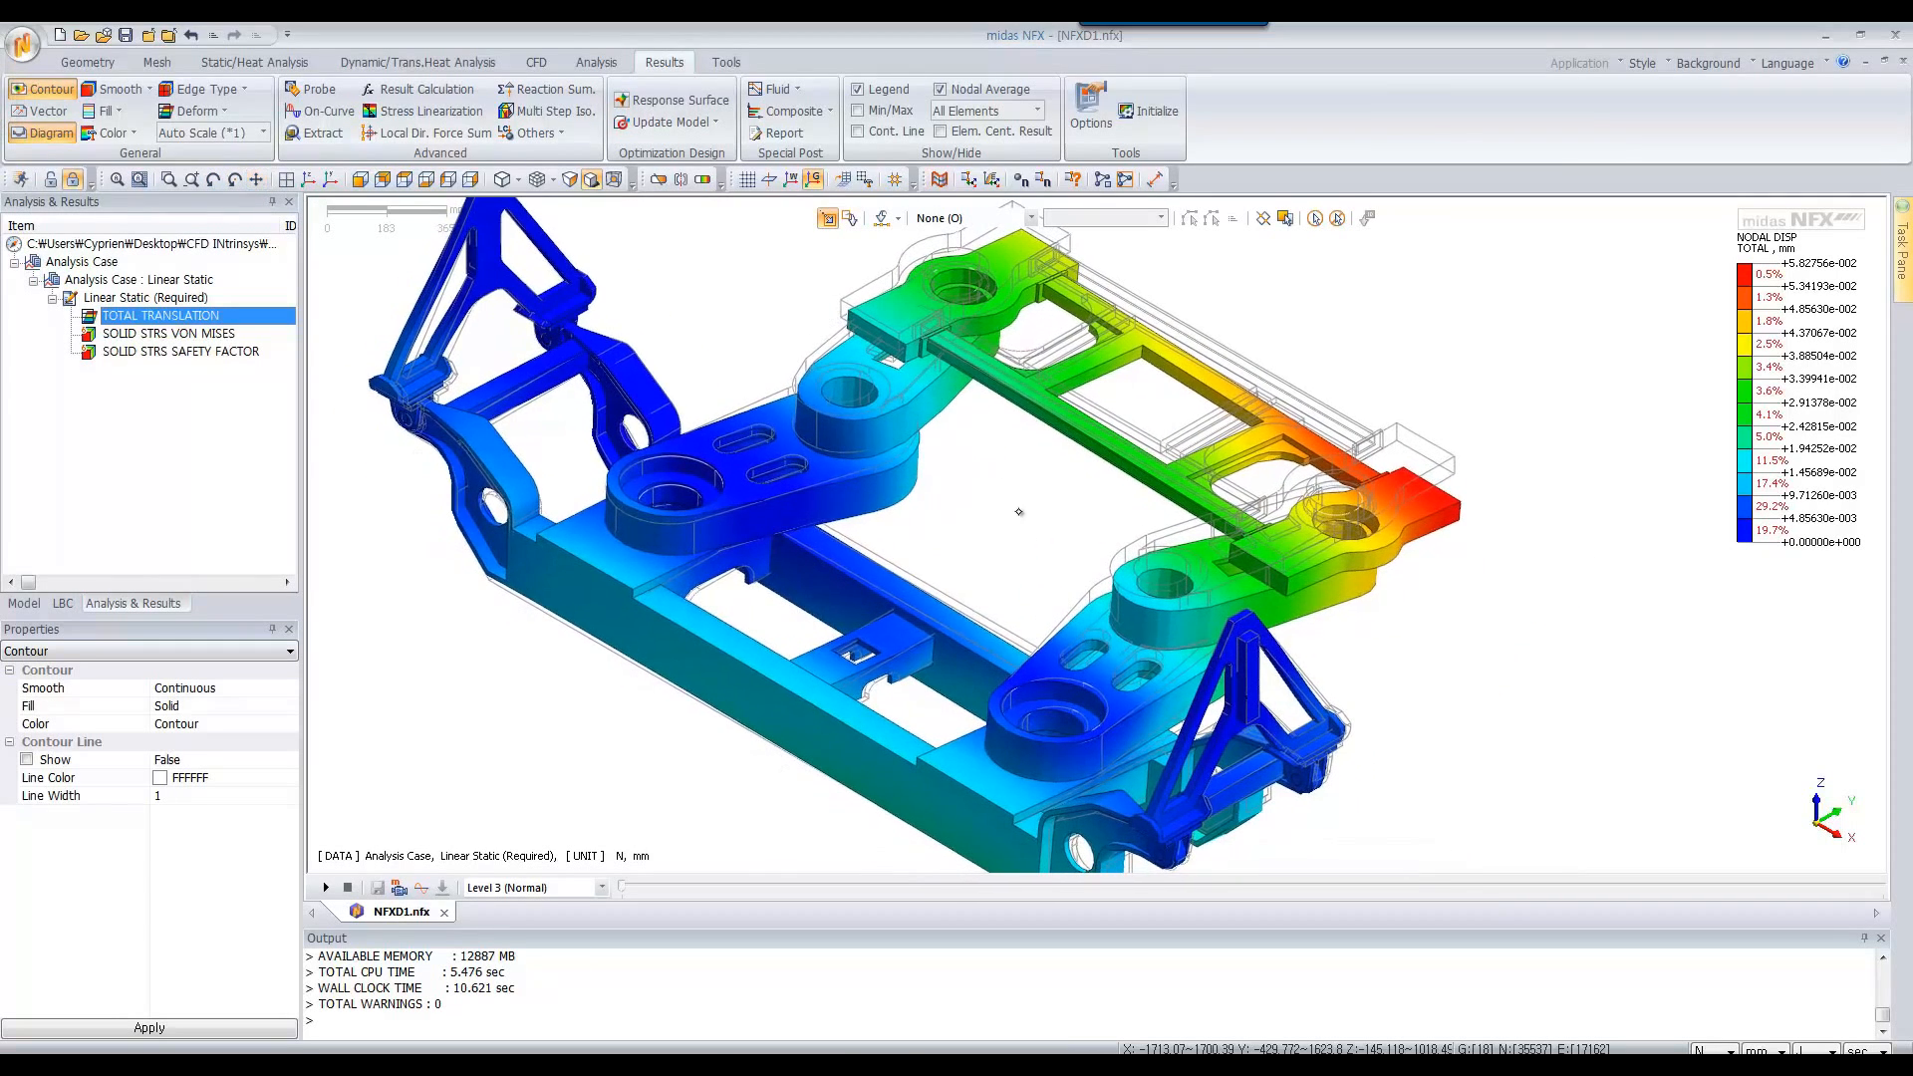
pyautogui.scroll(3, 1276, 533)
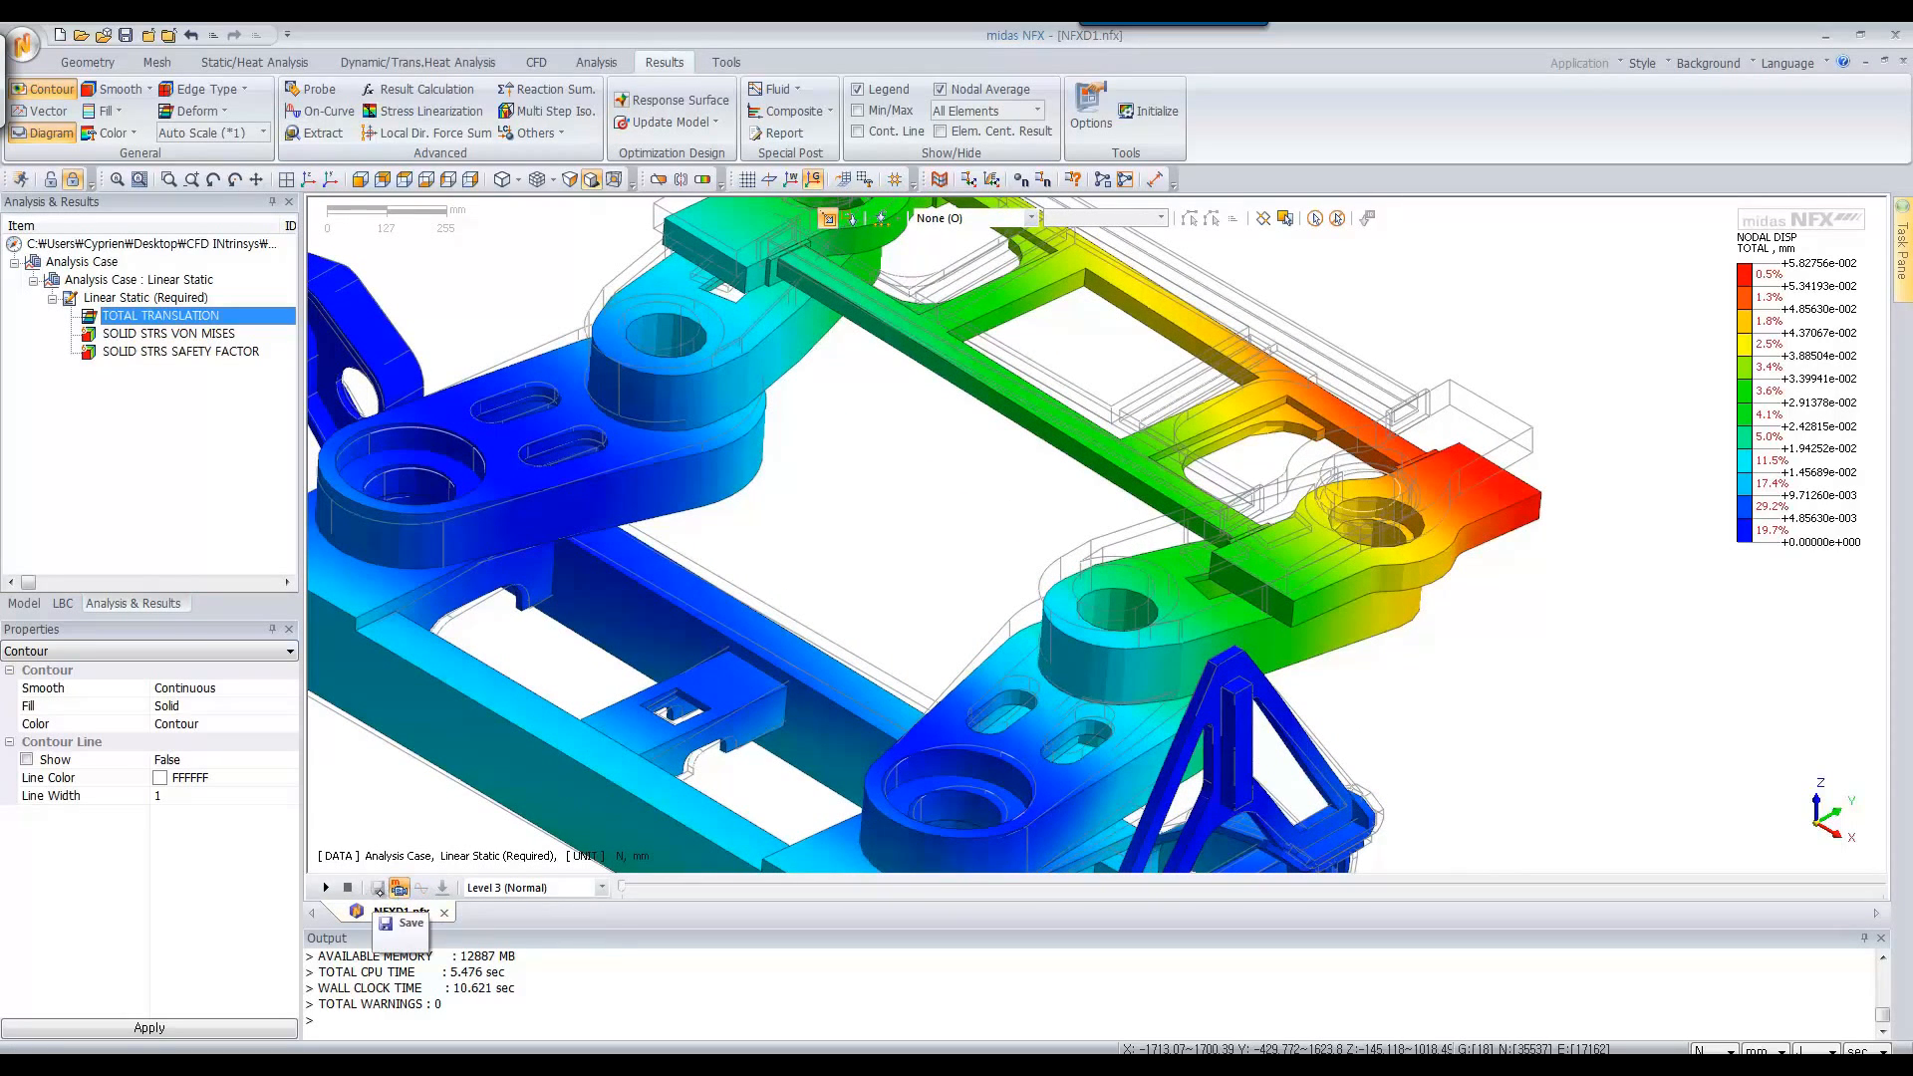
pyautogui.click(326, 887)
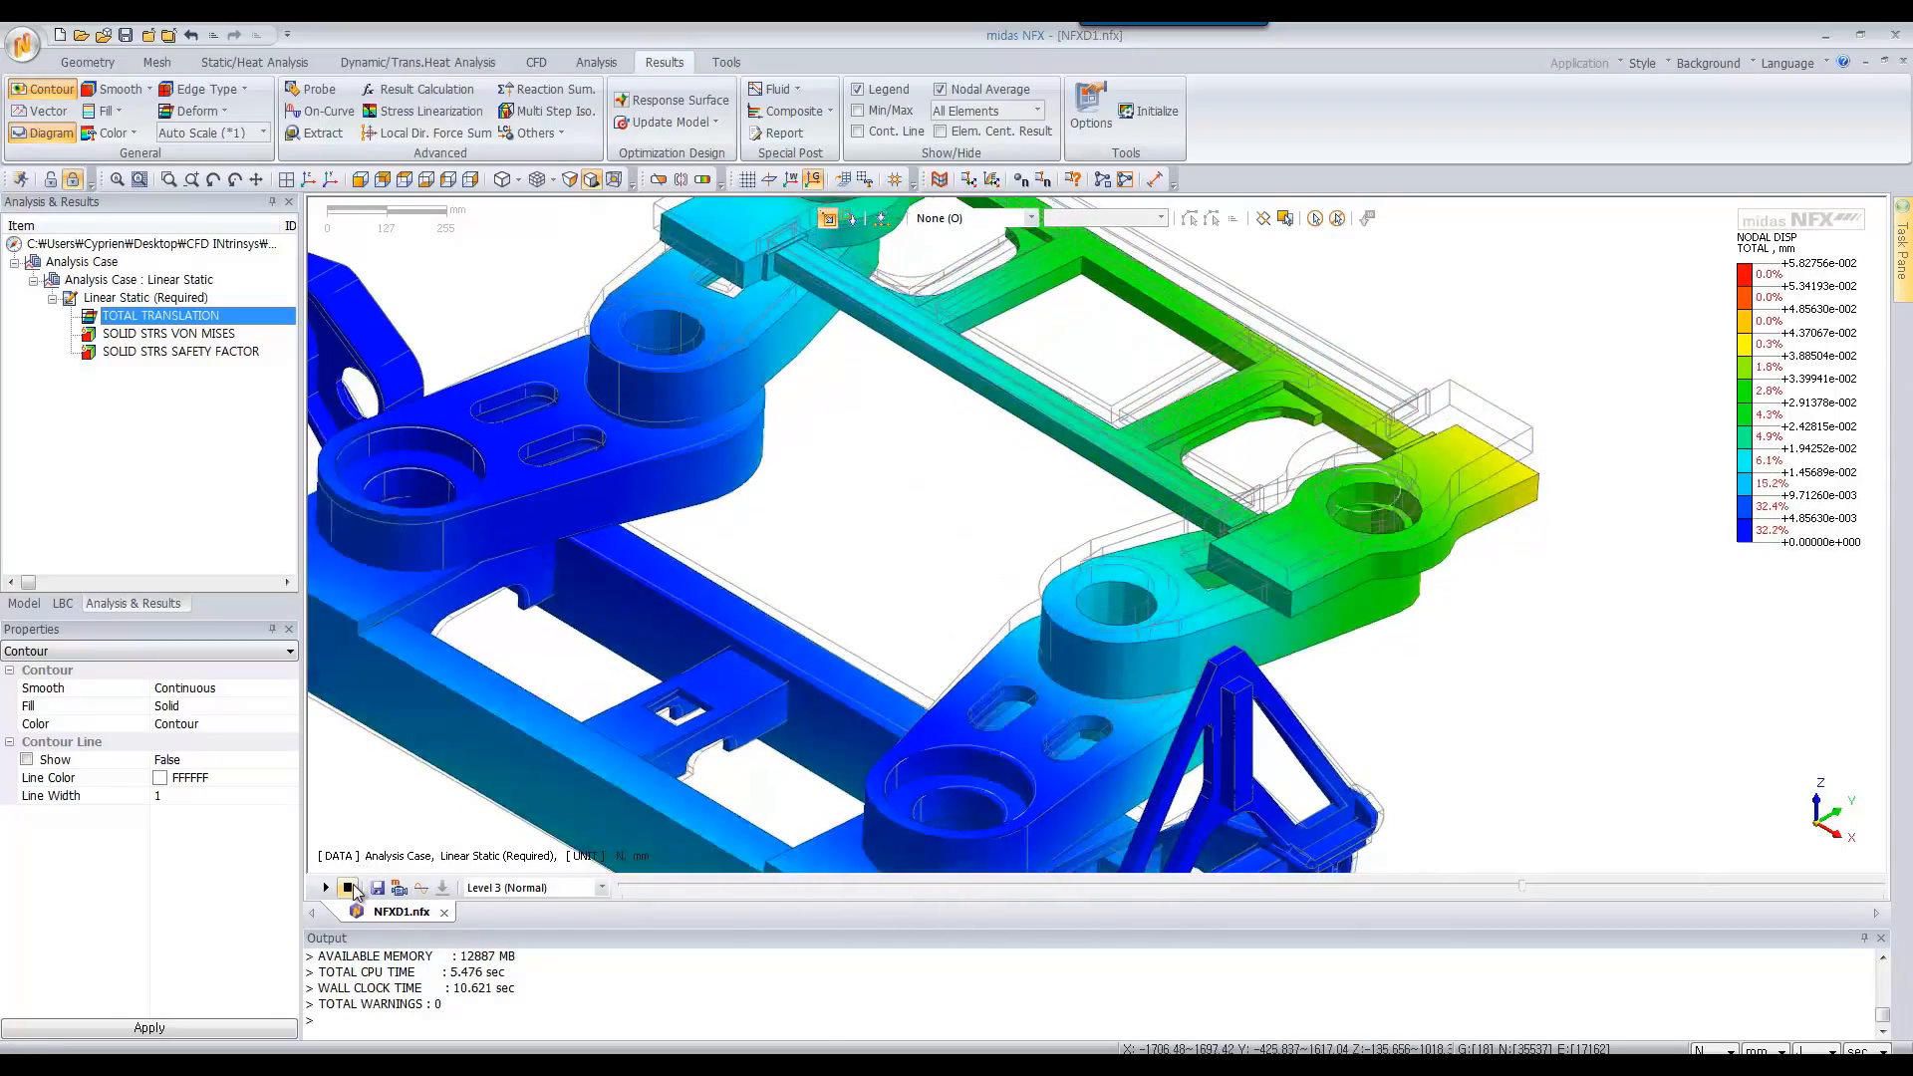
pyautogui.click(349, 888)
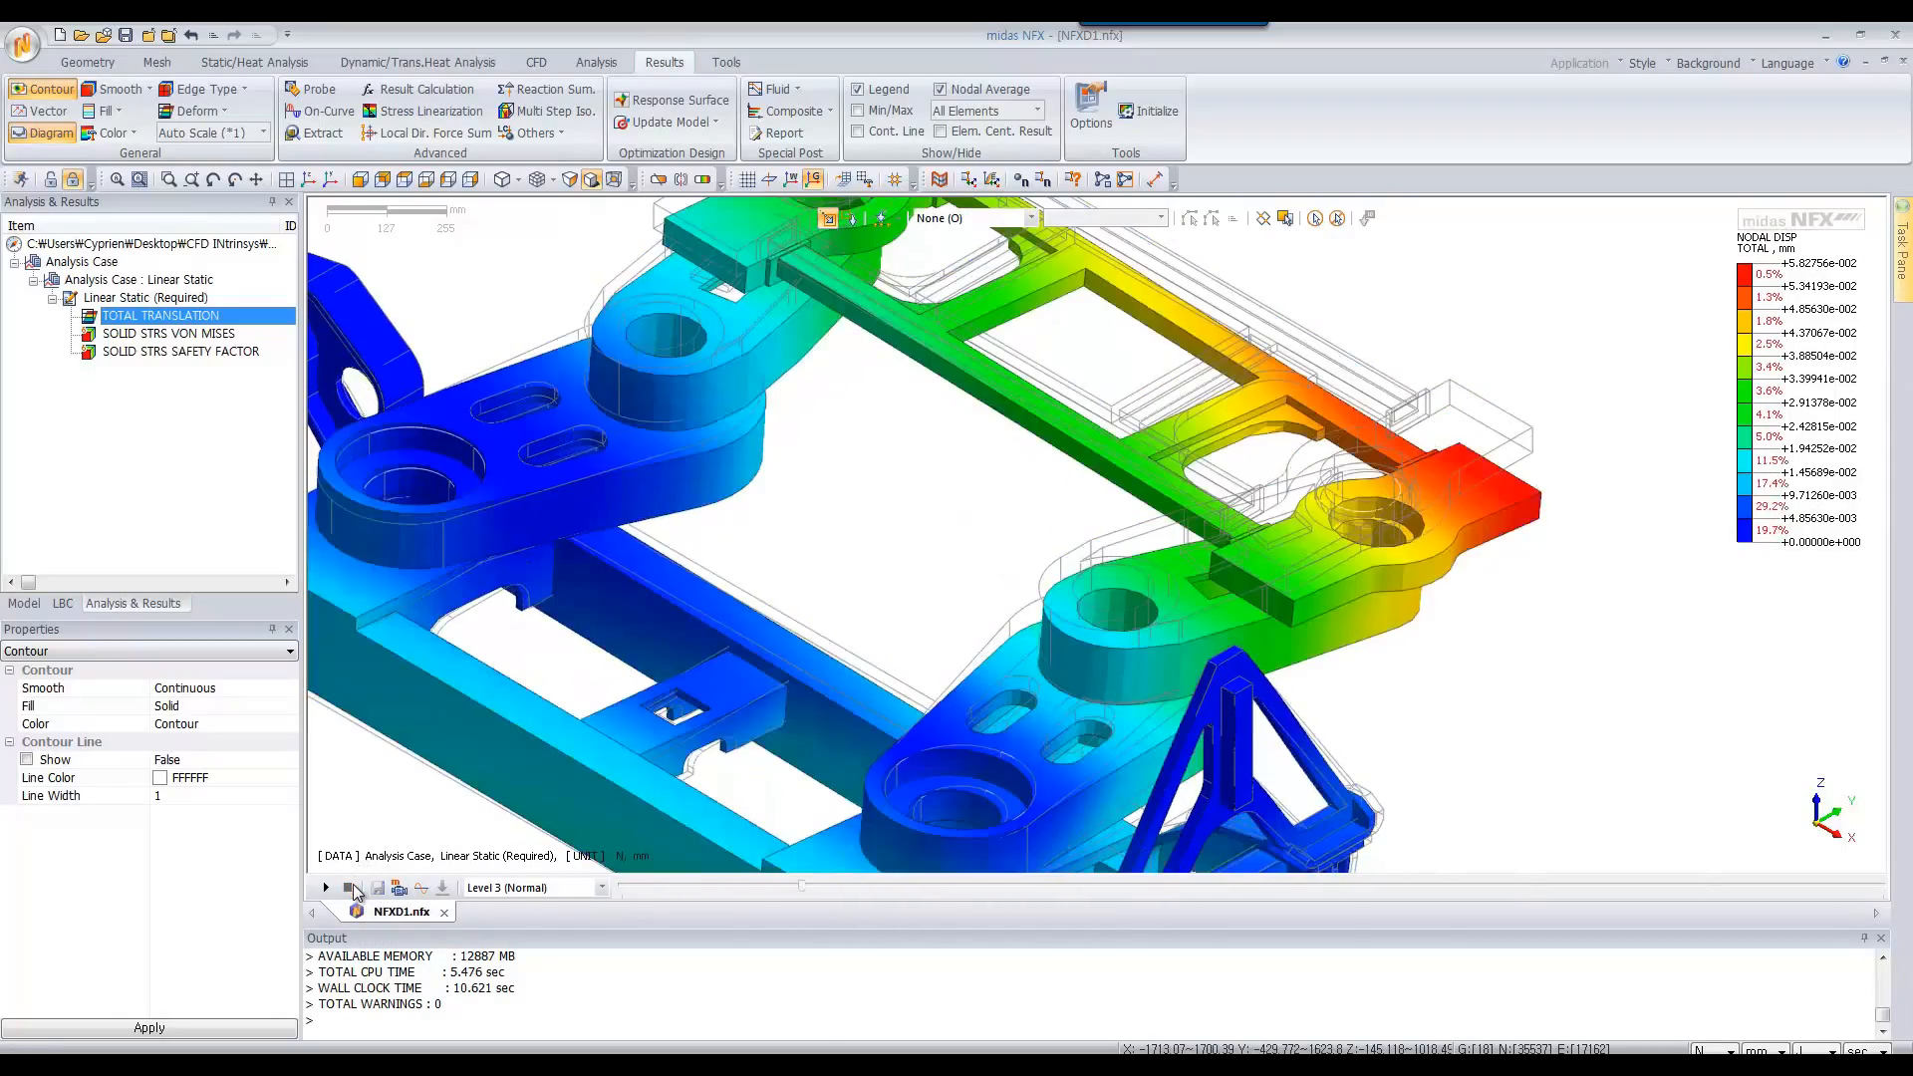
# Display the solid Von Mises stress of the whole assembly as a Fringe contour with Min/Max labels
pyautogui.click(181, 334)
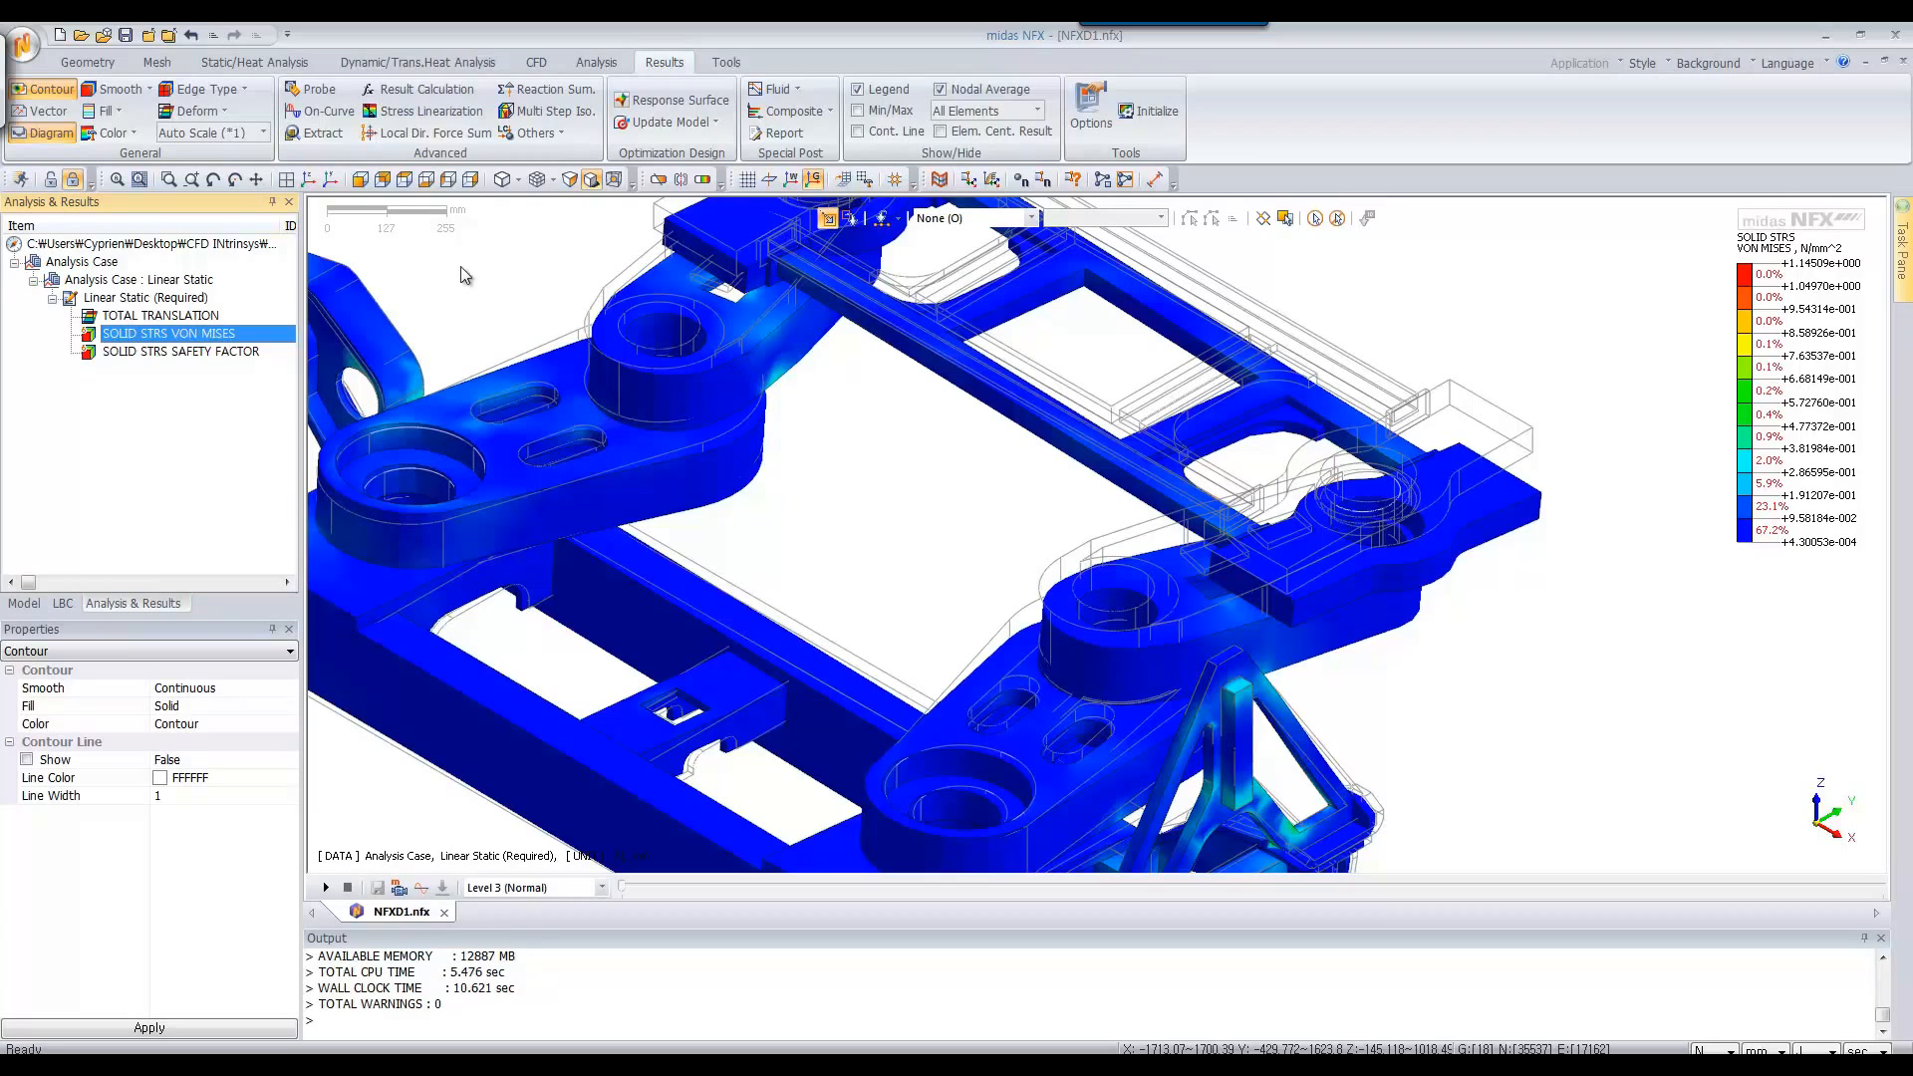
pyautogui.click(306, 183)
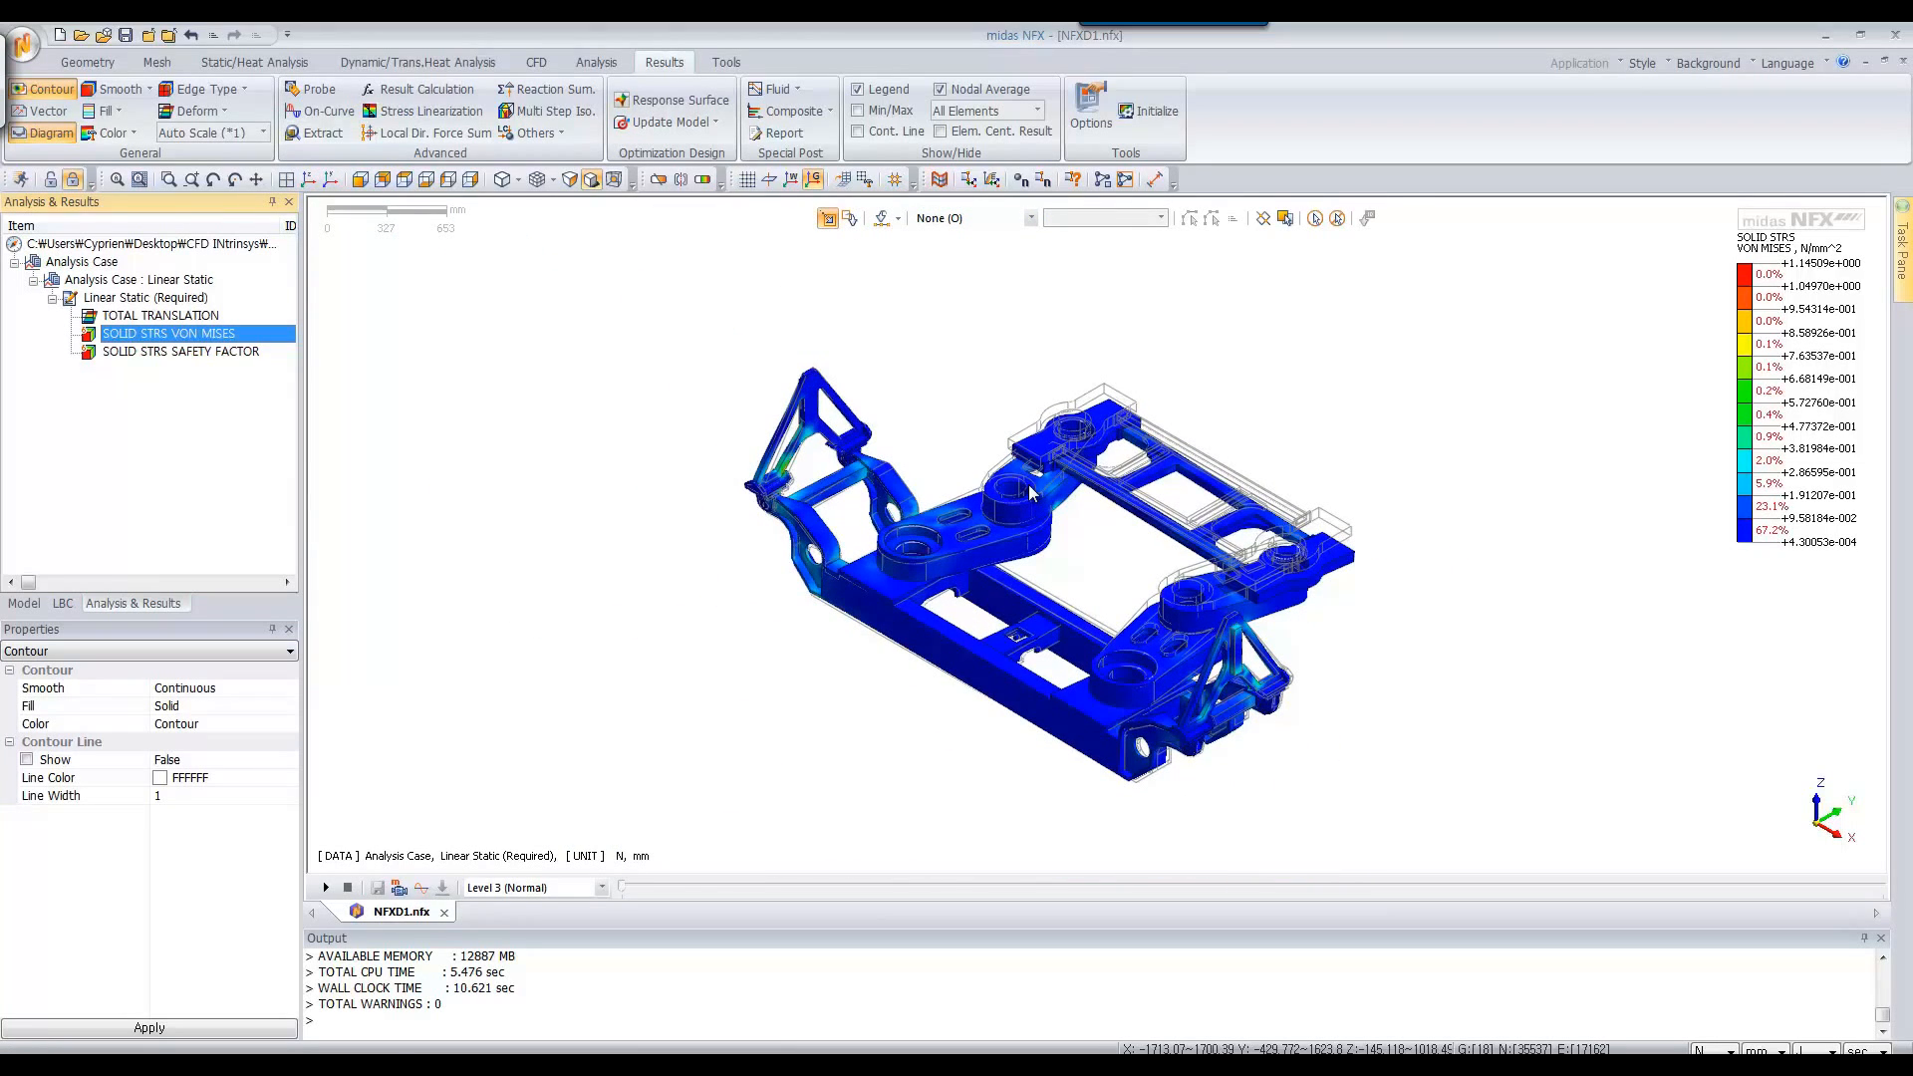
pyautogui.scroll(3, 1031, 493)
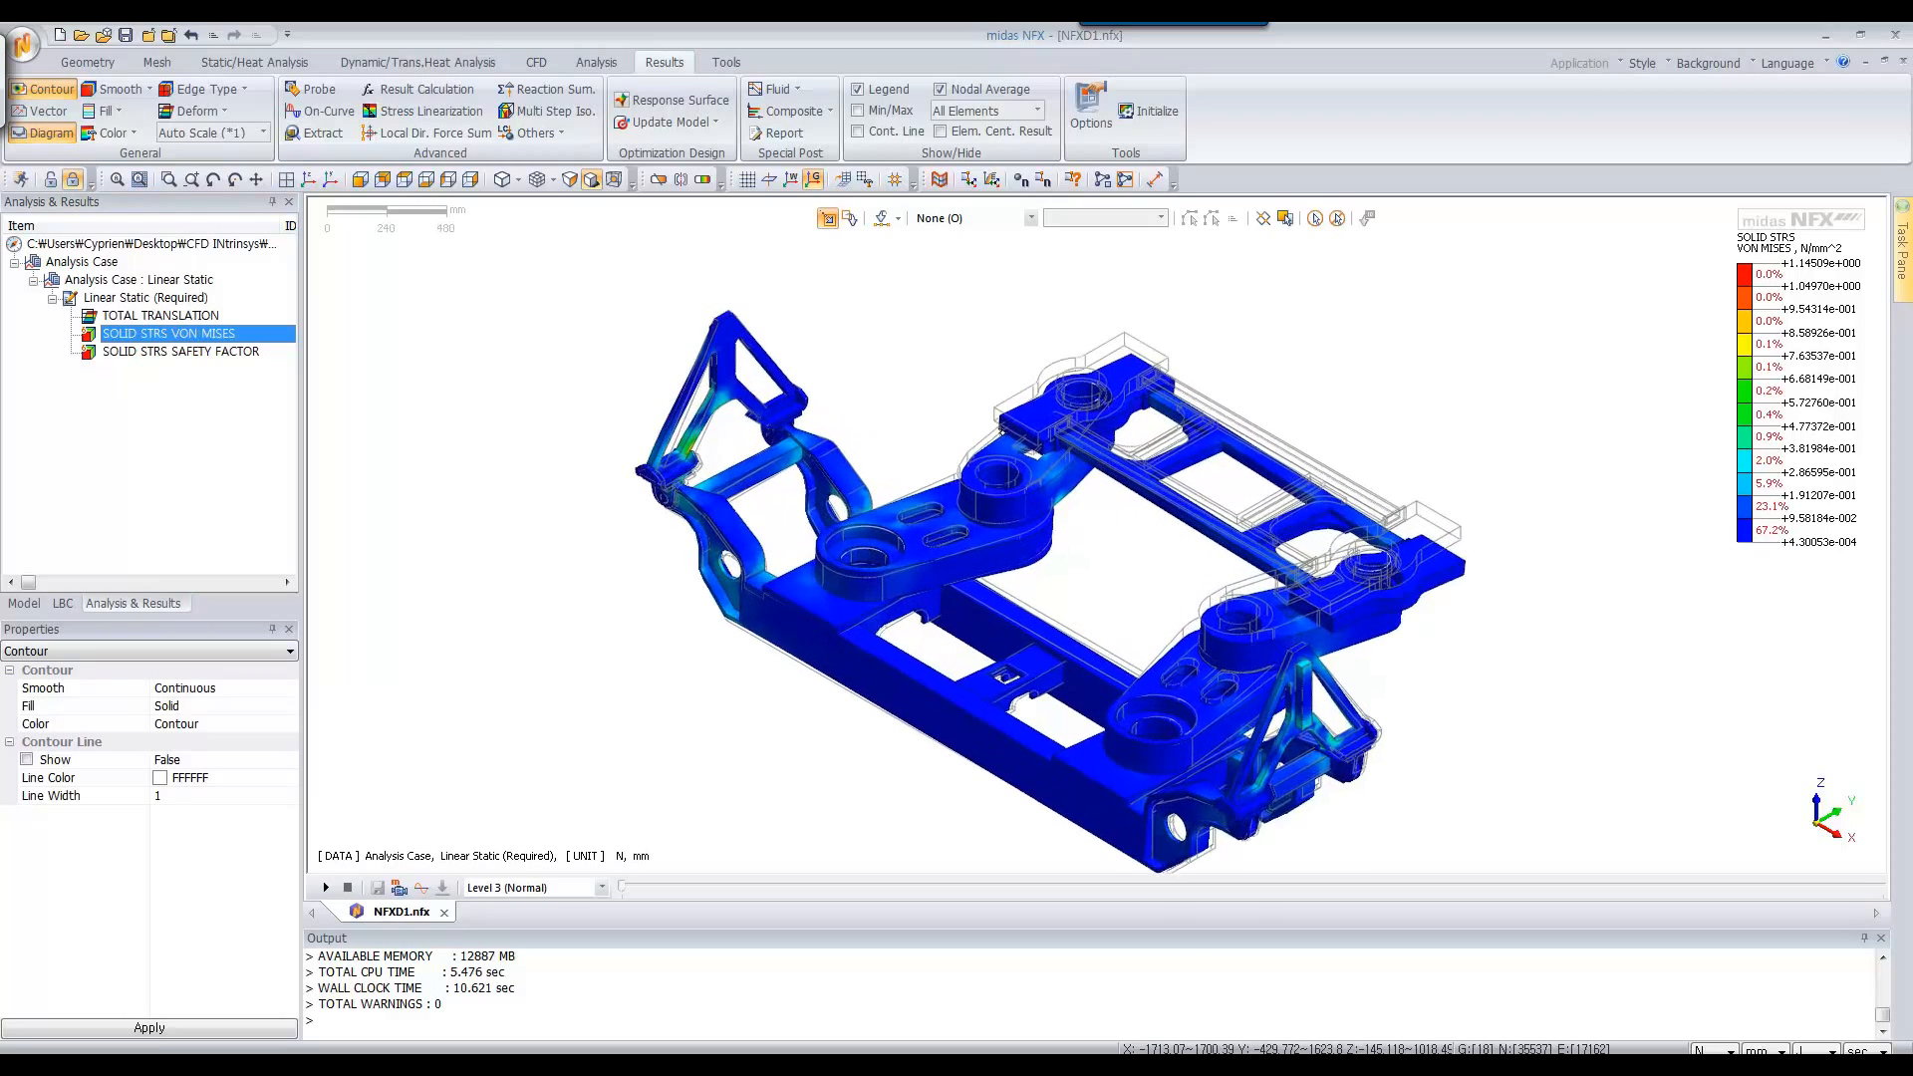
pyautogui.scroll(1, 1044, 536)
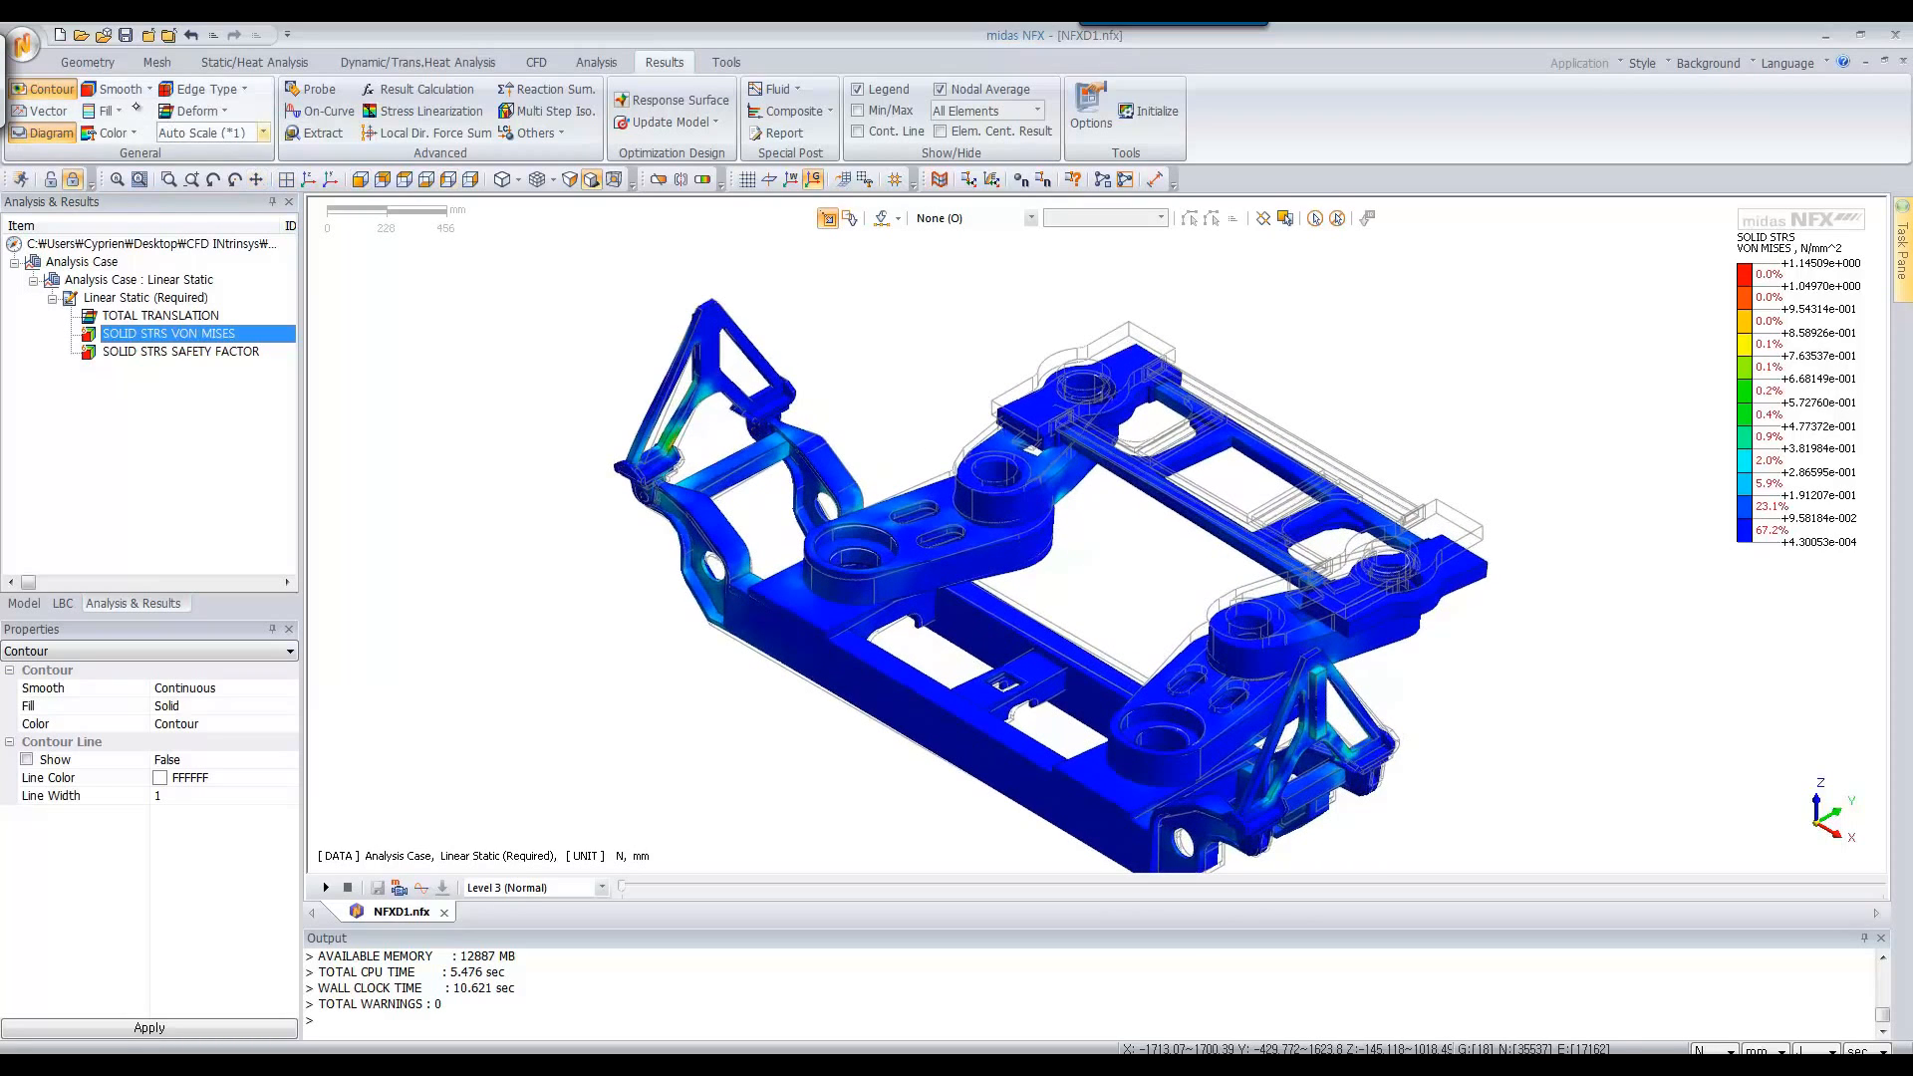
pyautogui.click(124, 89)
pyautogui.click(125, 134)
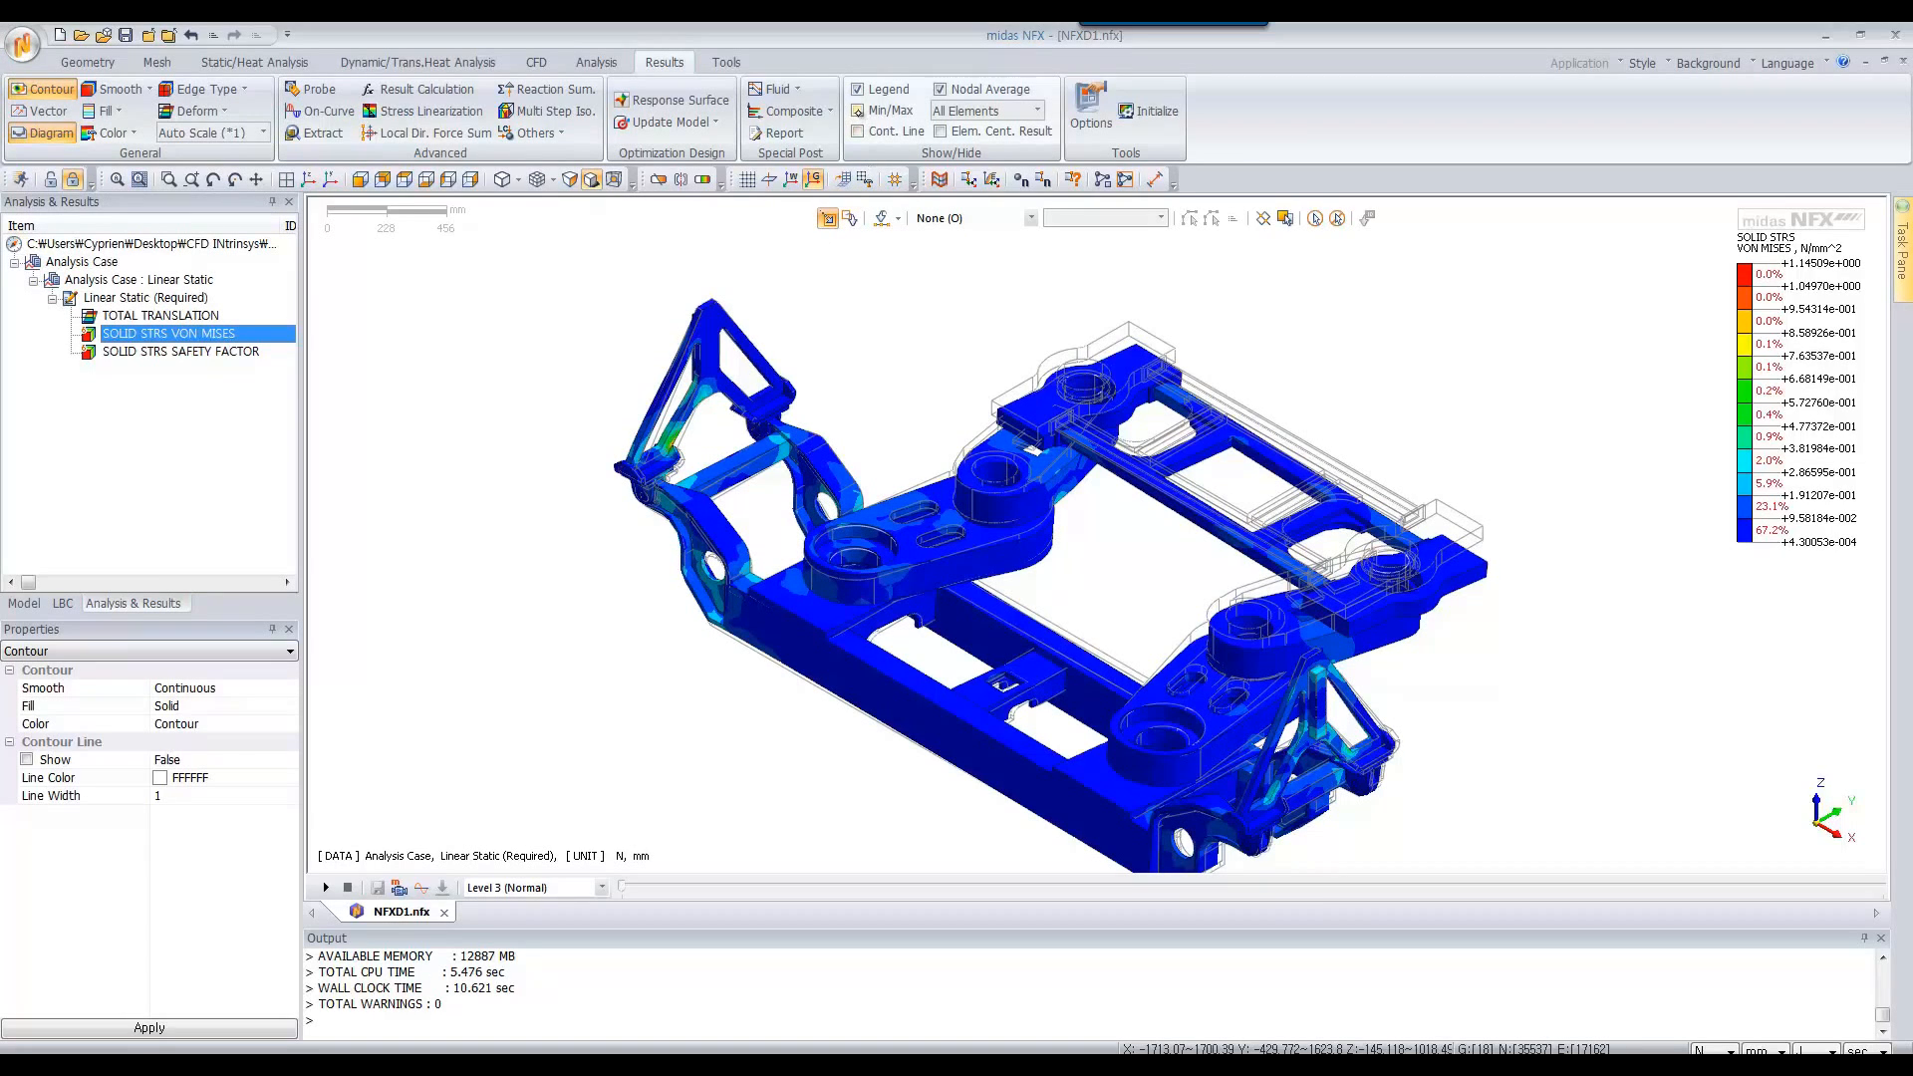
pyautogui.click(857, 110)
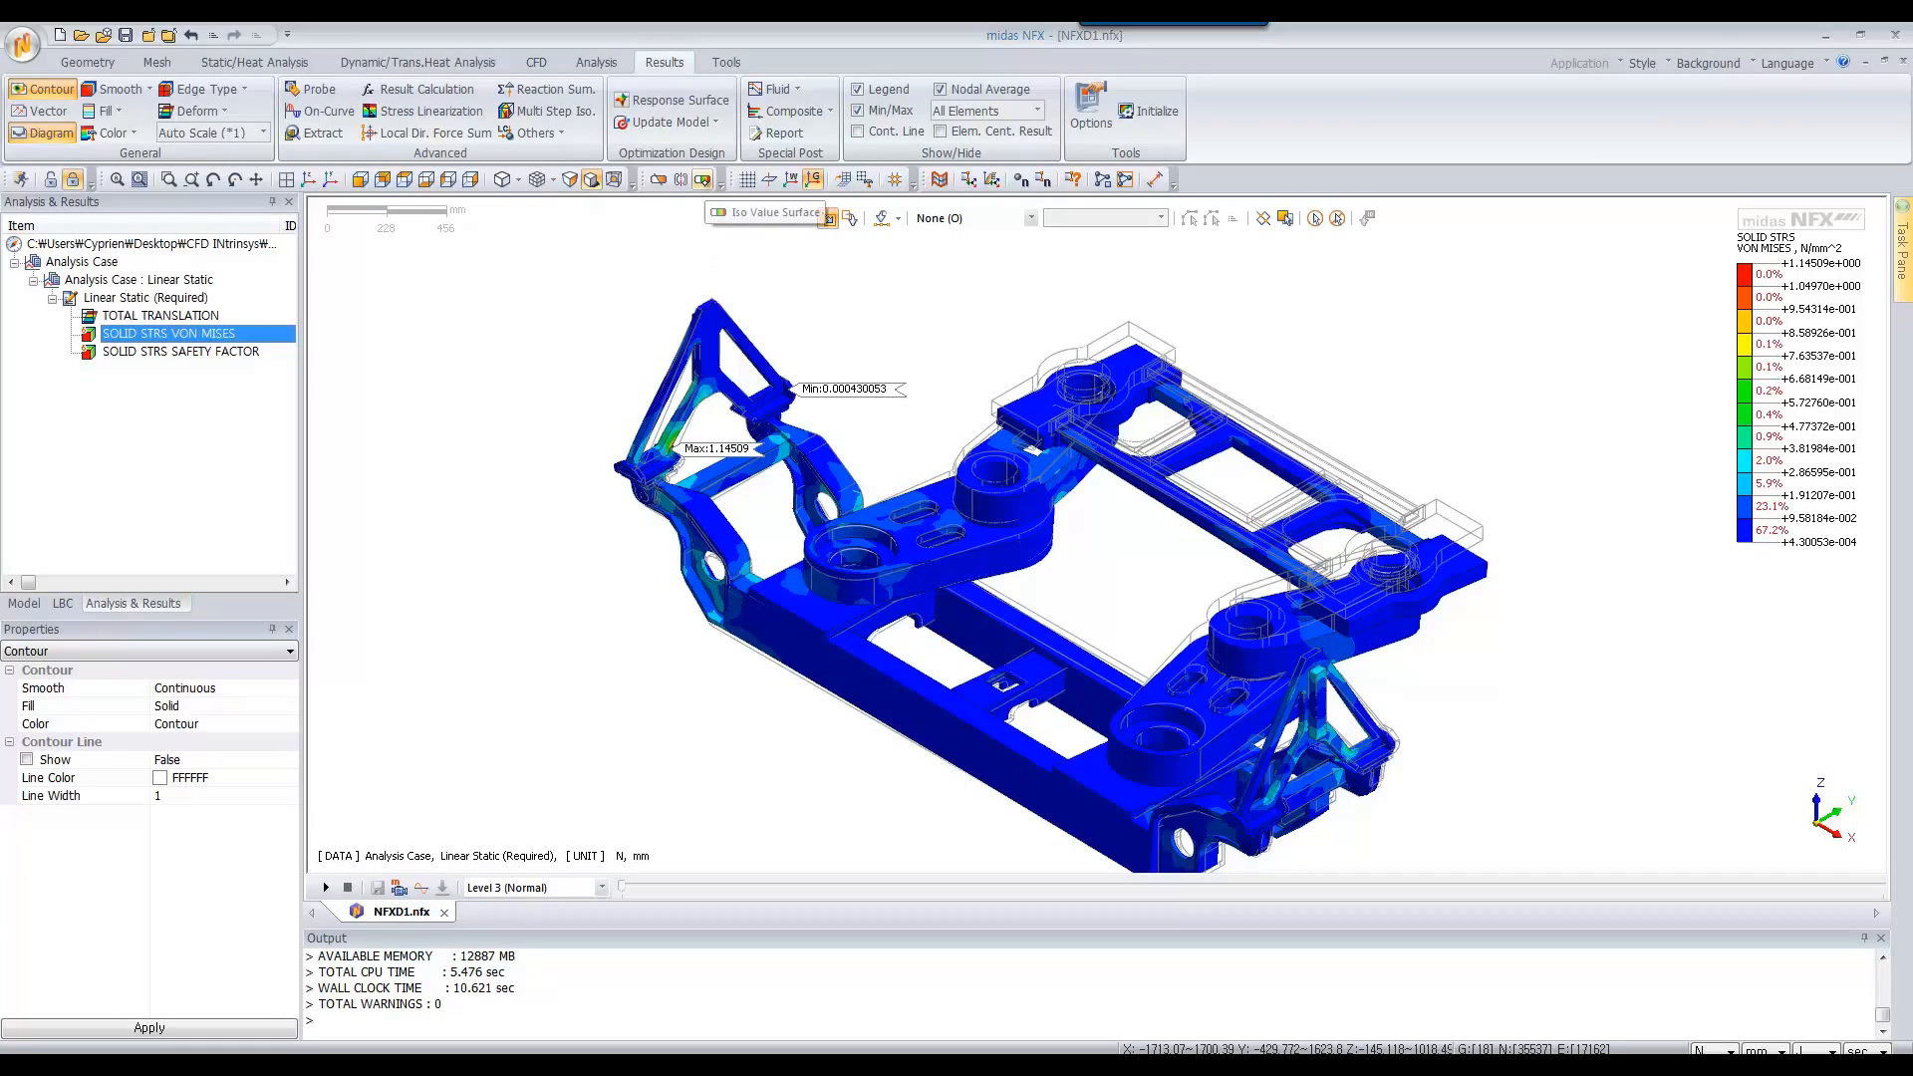
# Check the solid stress safety factor contour and return to the Von Mises stress result
pyautogui.doubleClick(246, 356)
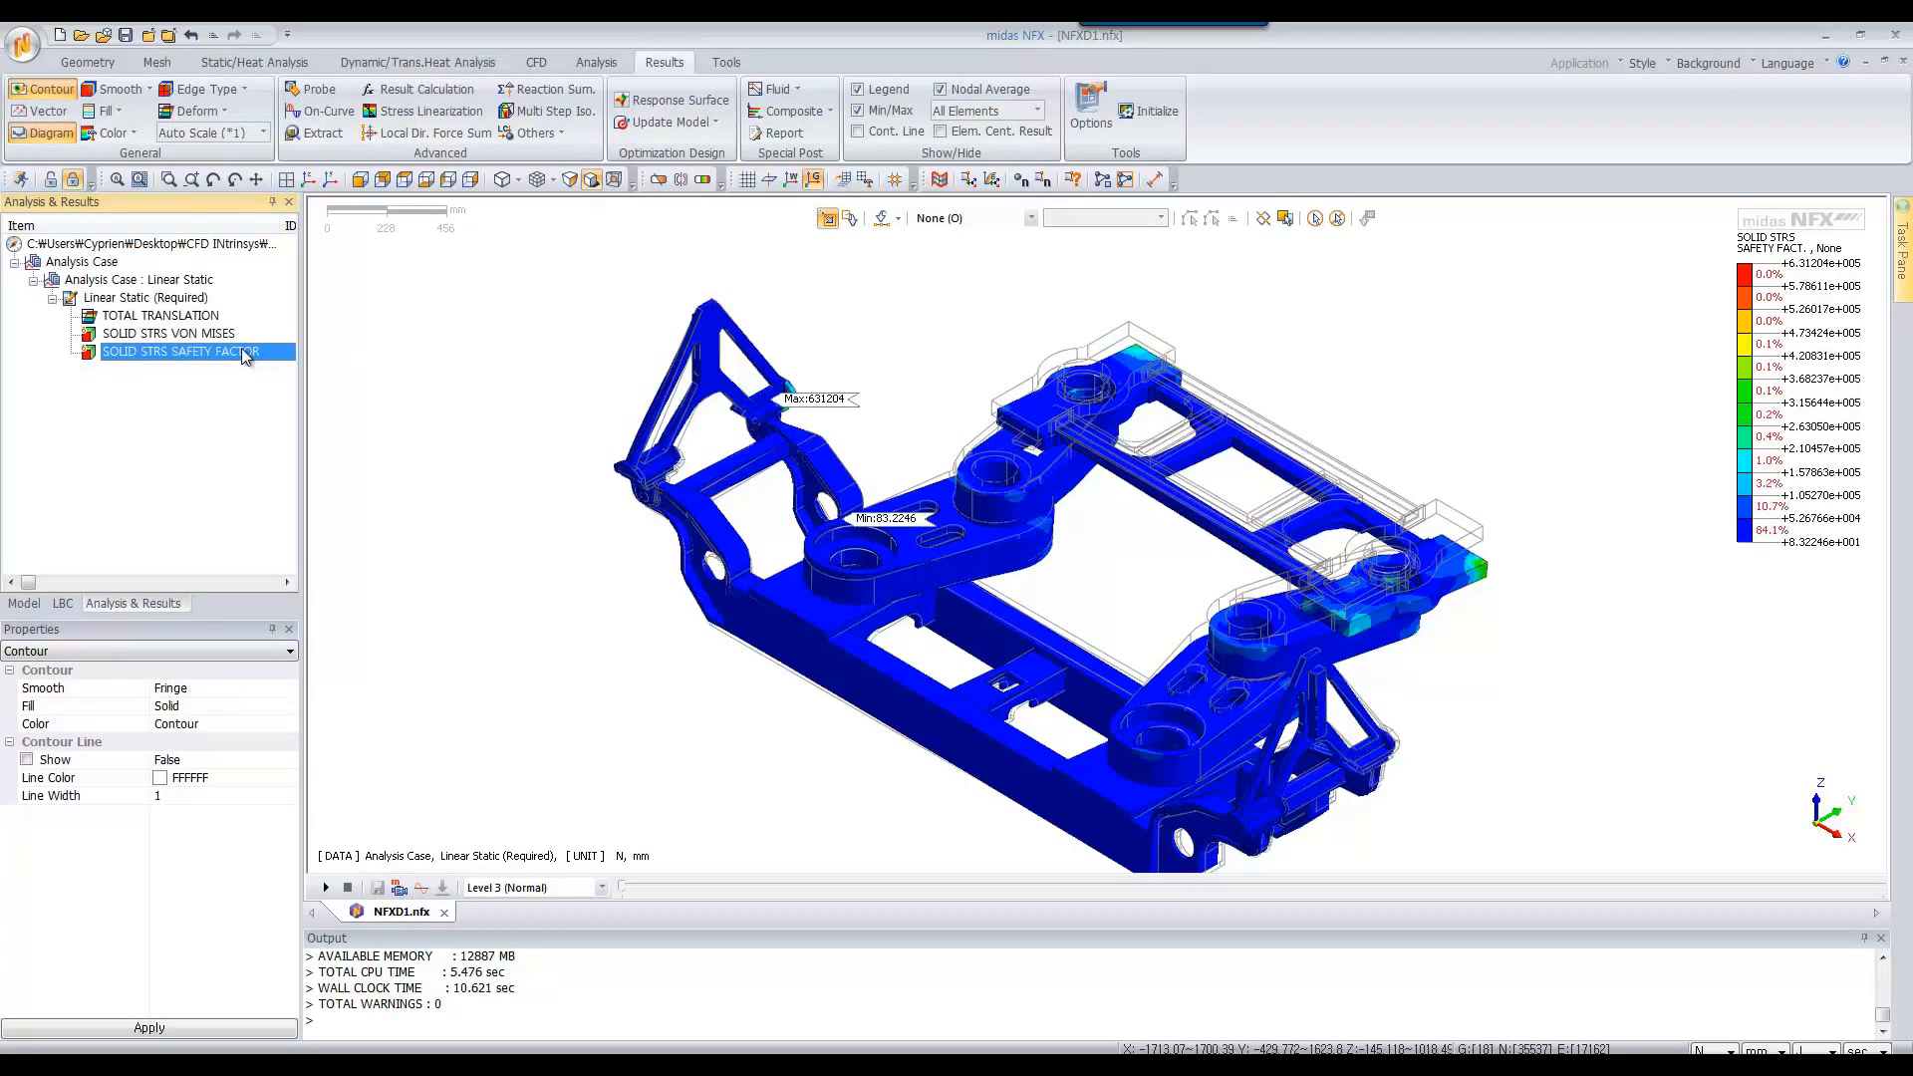
pyautogui.doubleClick(189, 337)
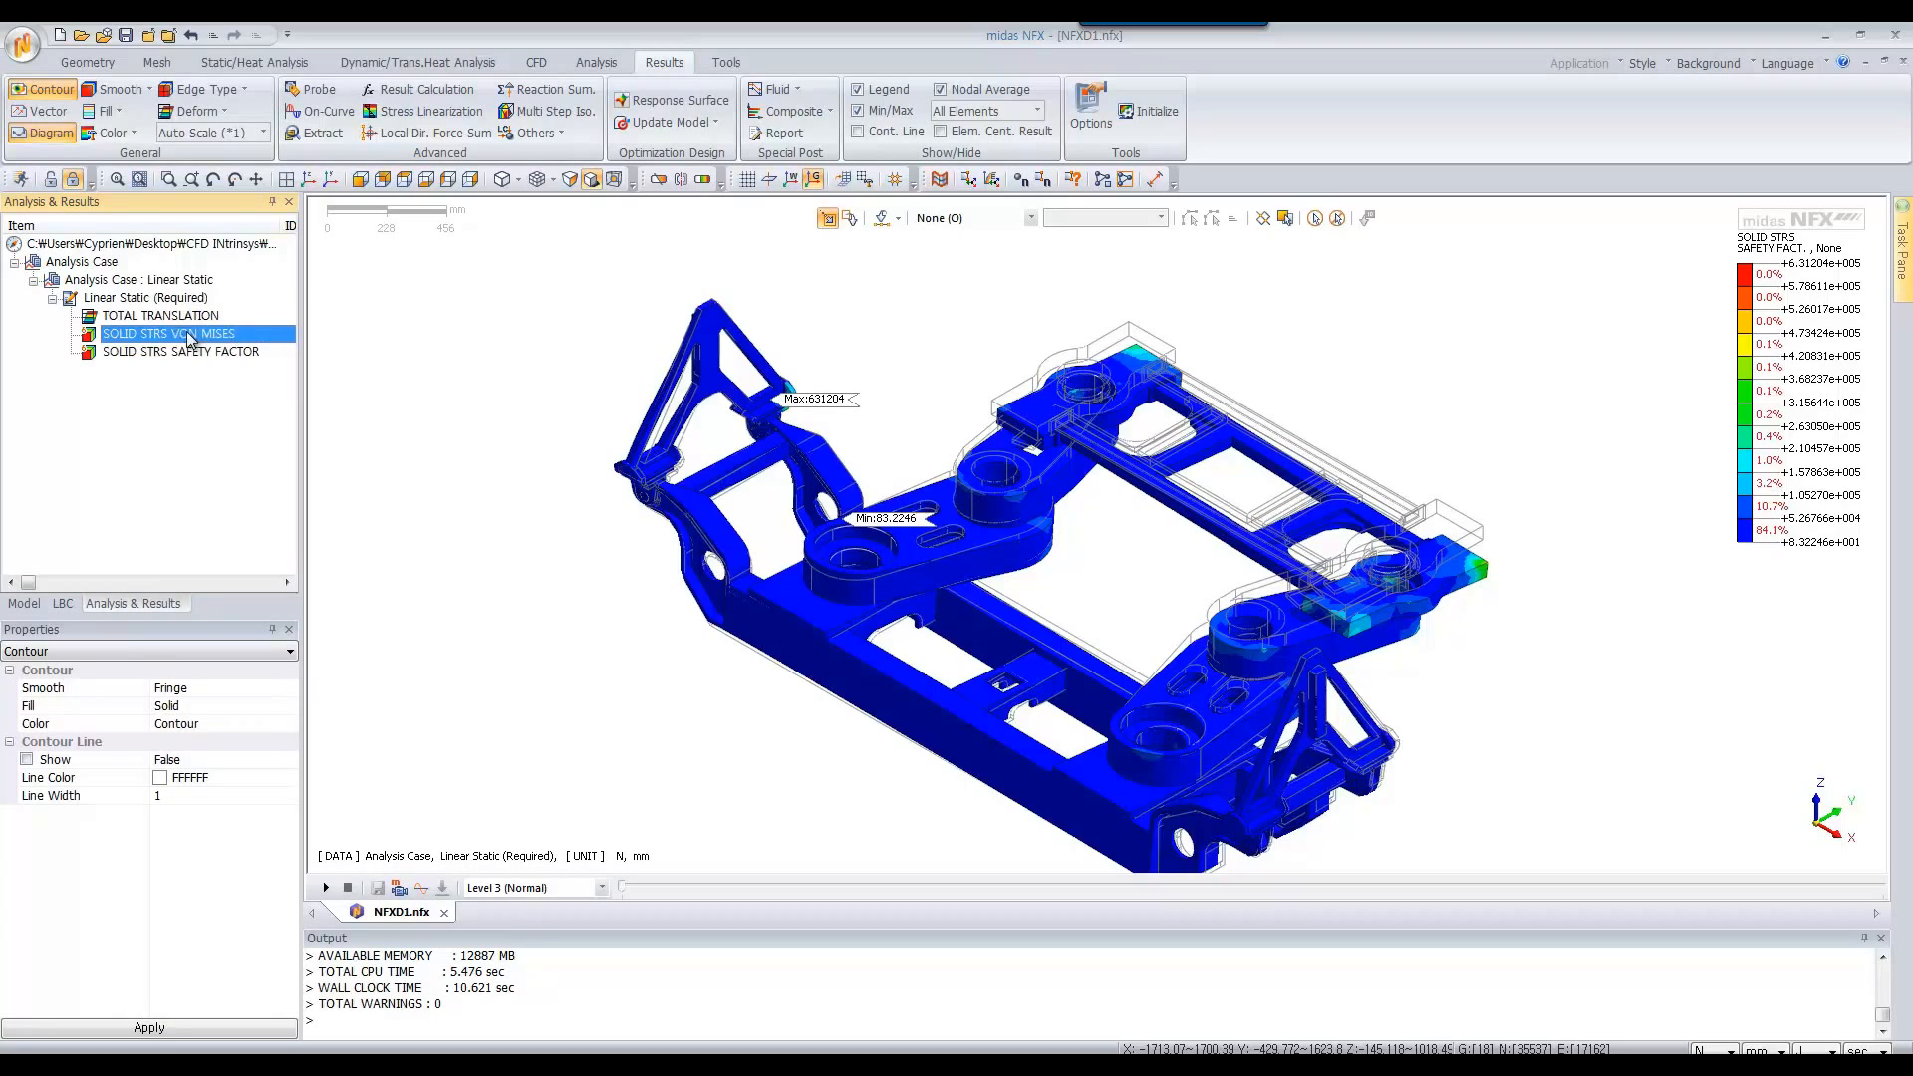
# Examine the Von Mises stress with a capped upper-part iso surface at 0.155, and turn the iso surface off
pyautogui.click(702, 184)
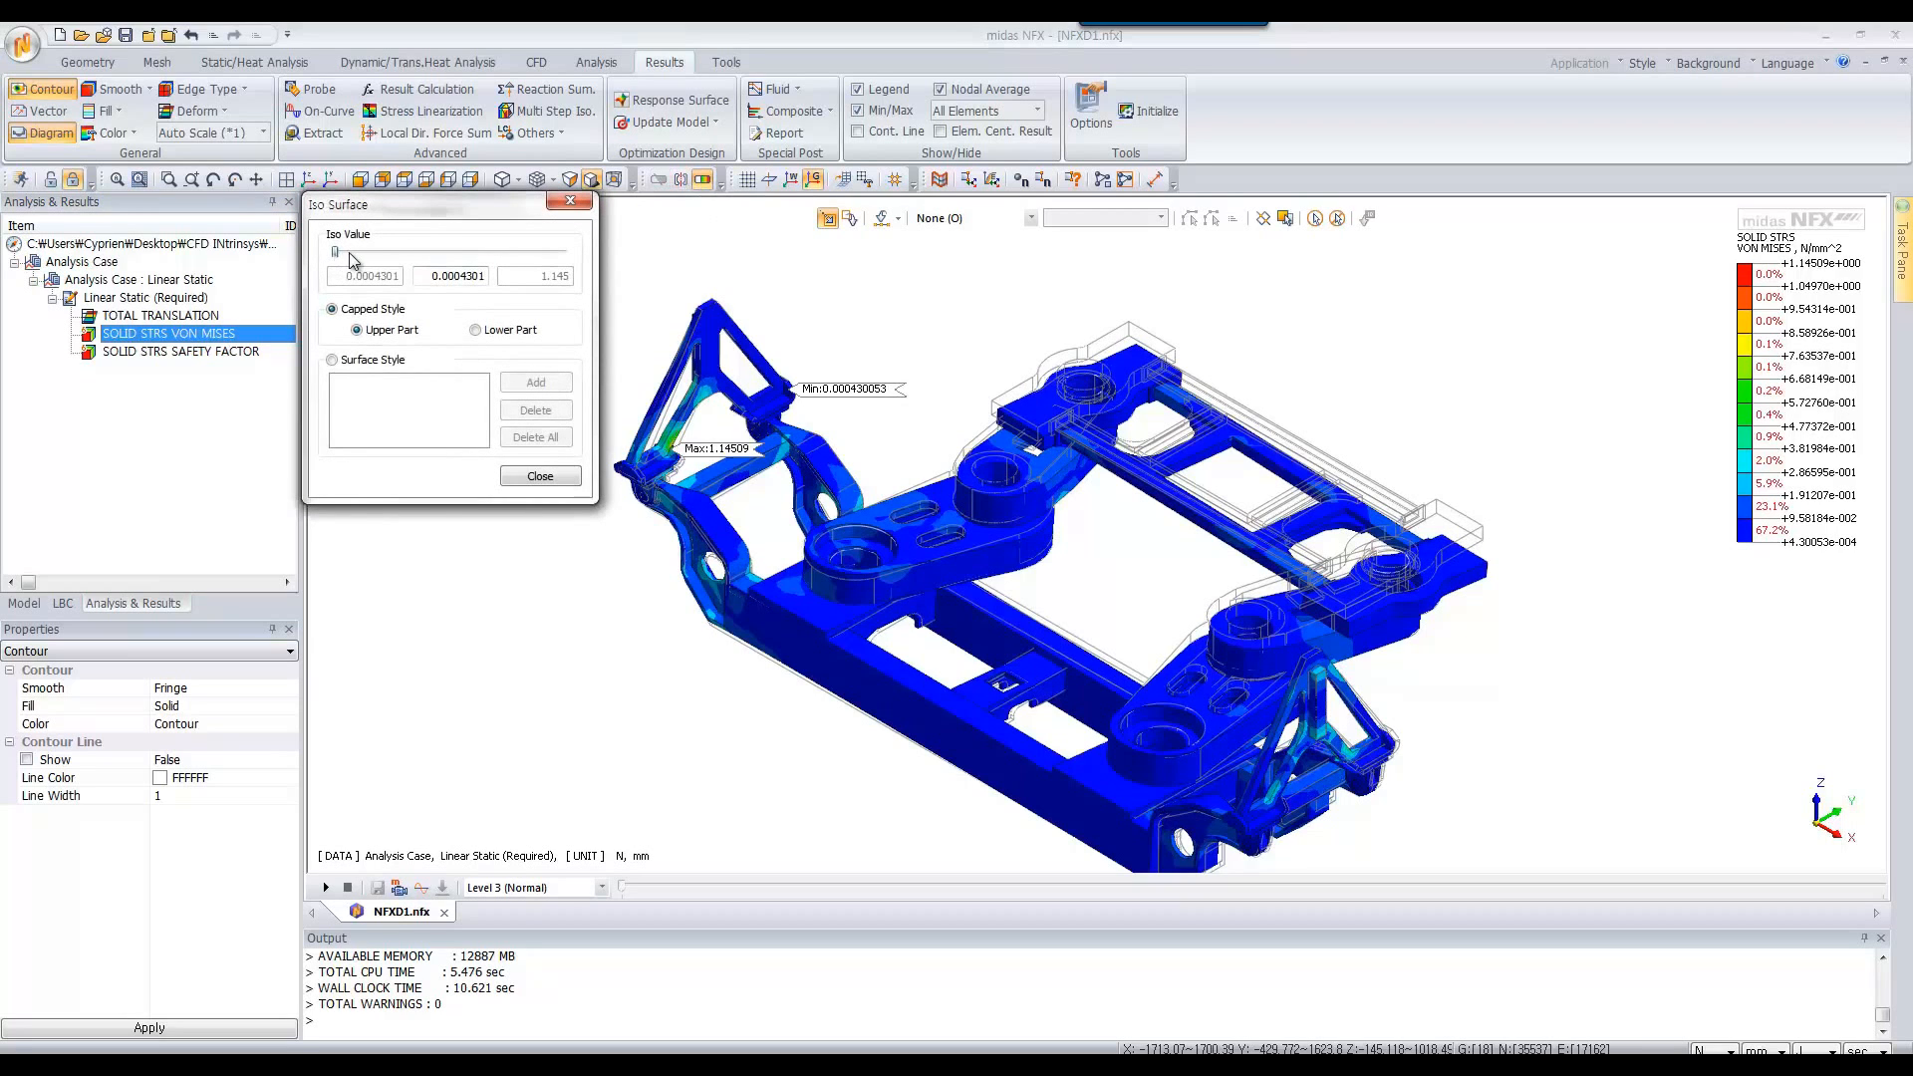
pyautogui.moveTo(350, 256)
pyautogui.mouseDown()
pyautogui.moveTo(388, 256)
pyautogui.moveTo(370, 258)
pyautogui.mouseUp()
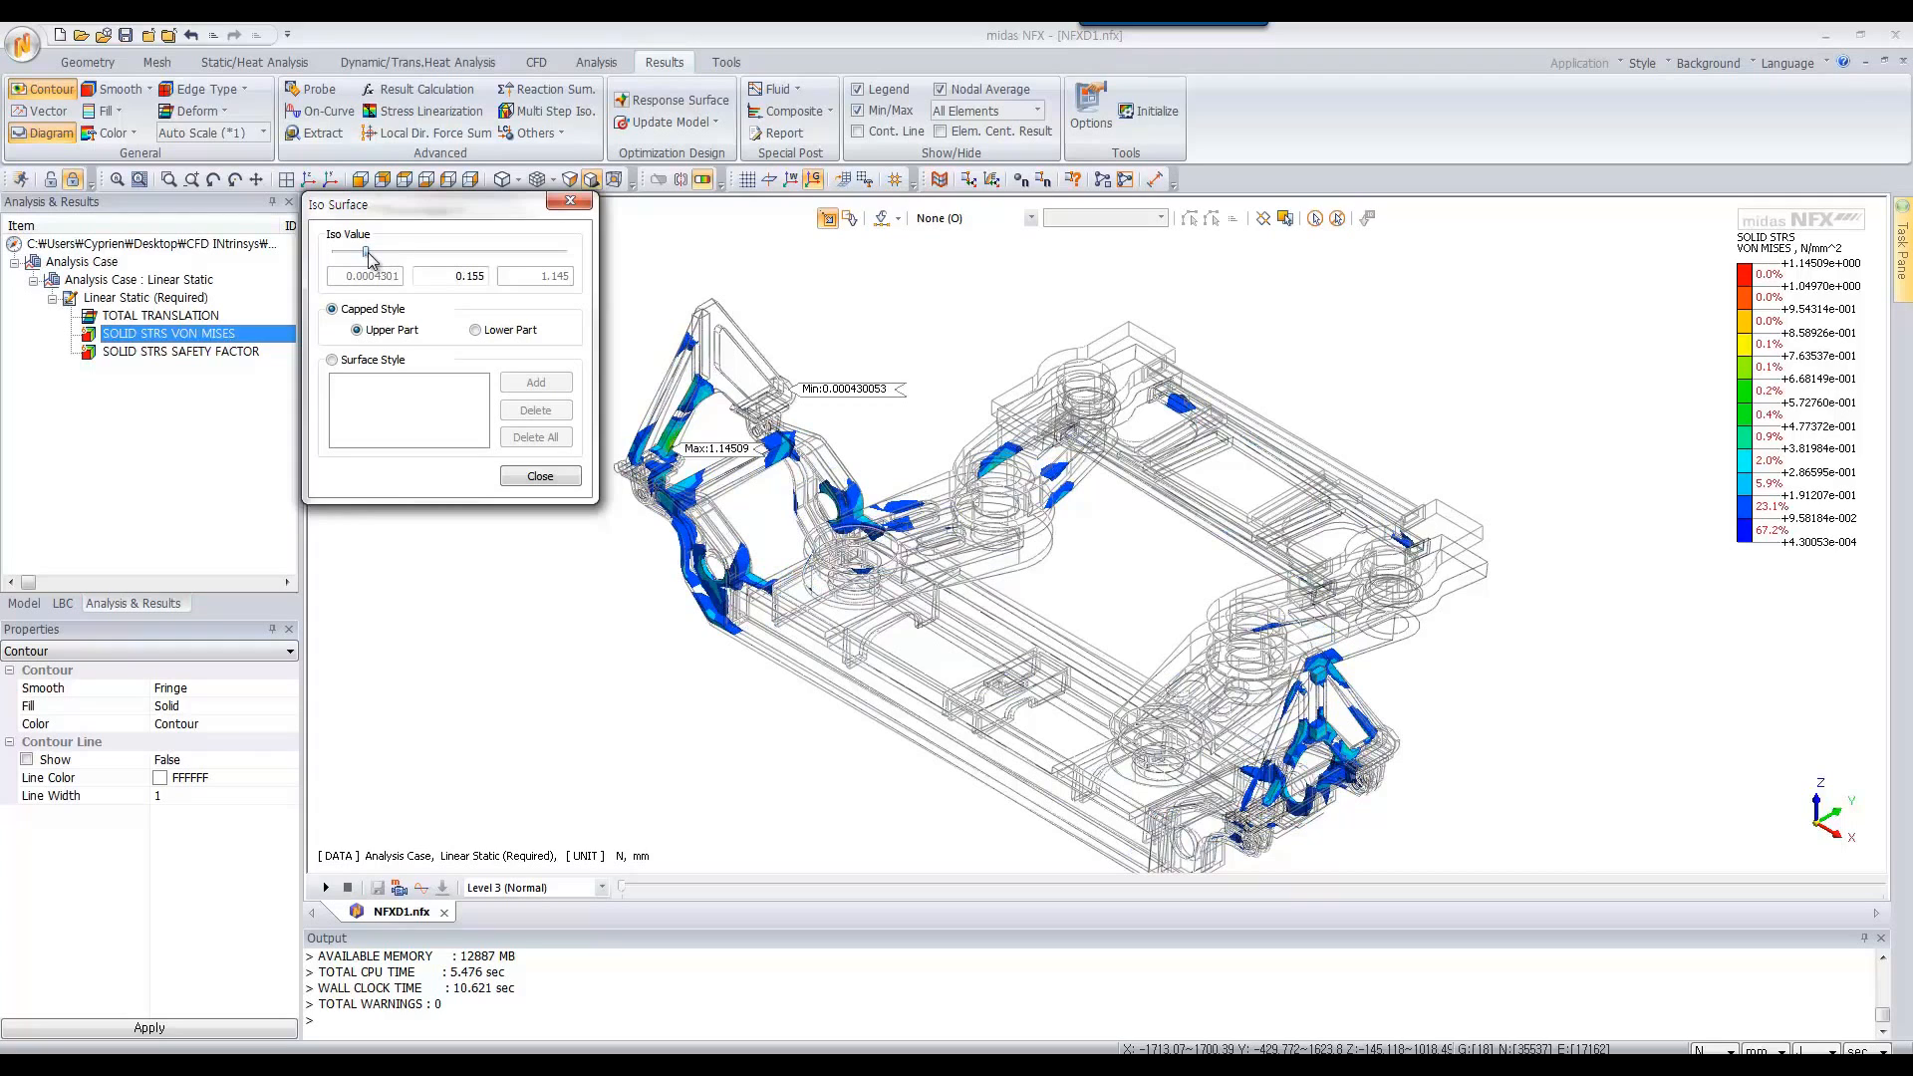
pyautogui.click(540, 475)
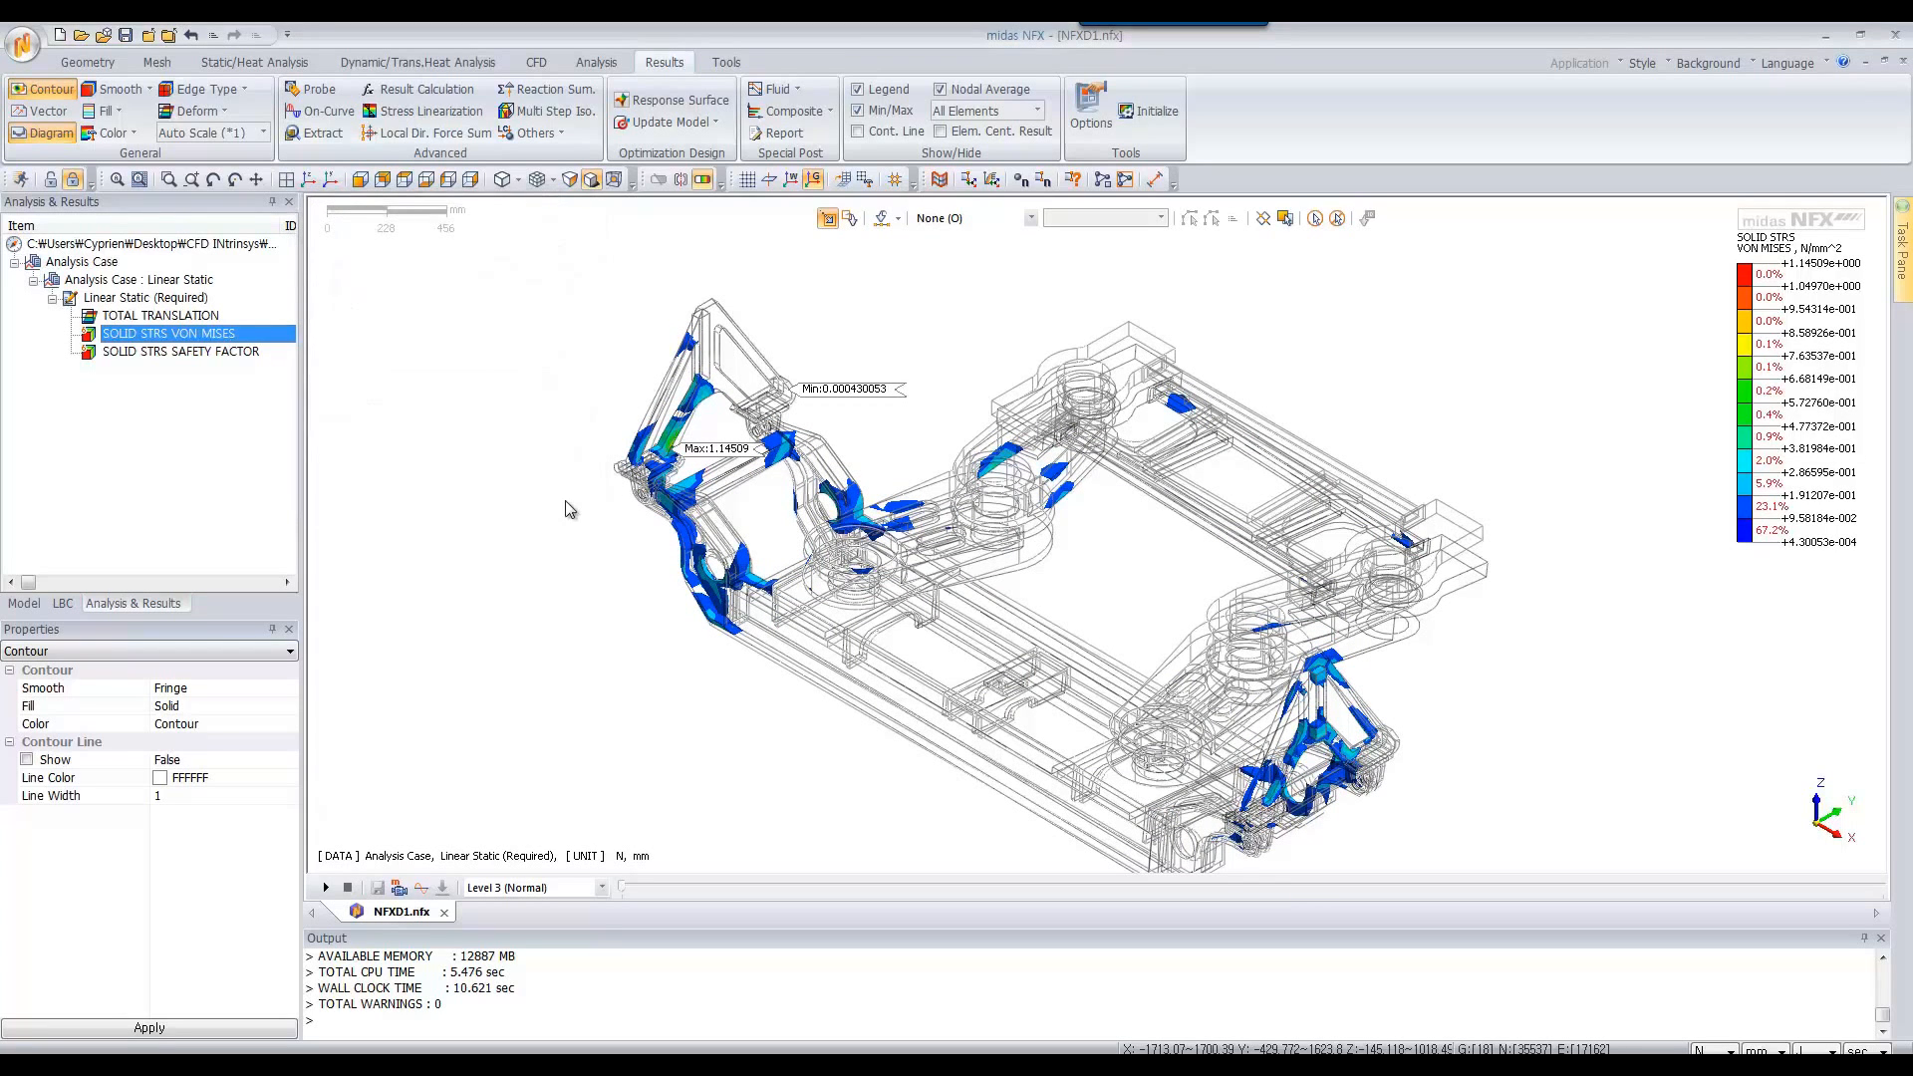
pyautogui.scroll(1, 618, 409)
pyautogui.scroll(1, 747, 518)
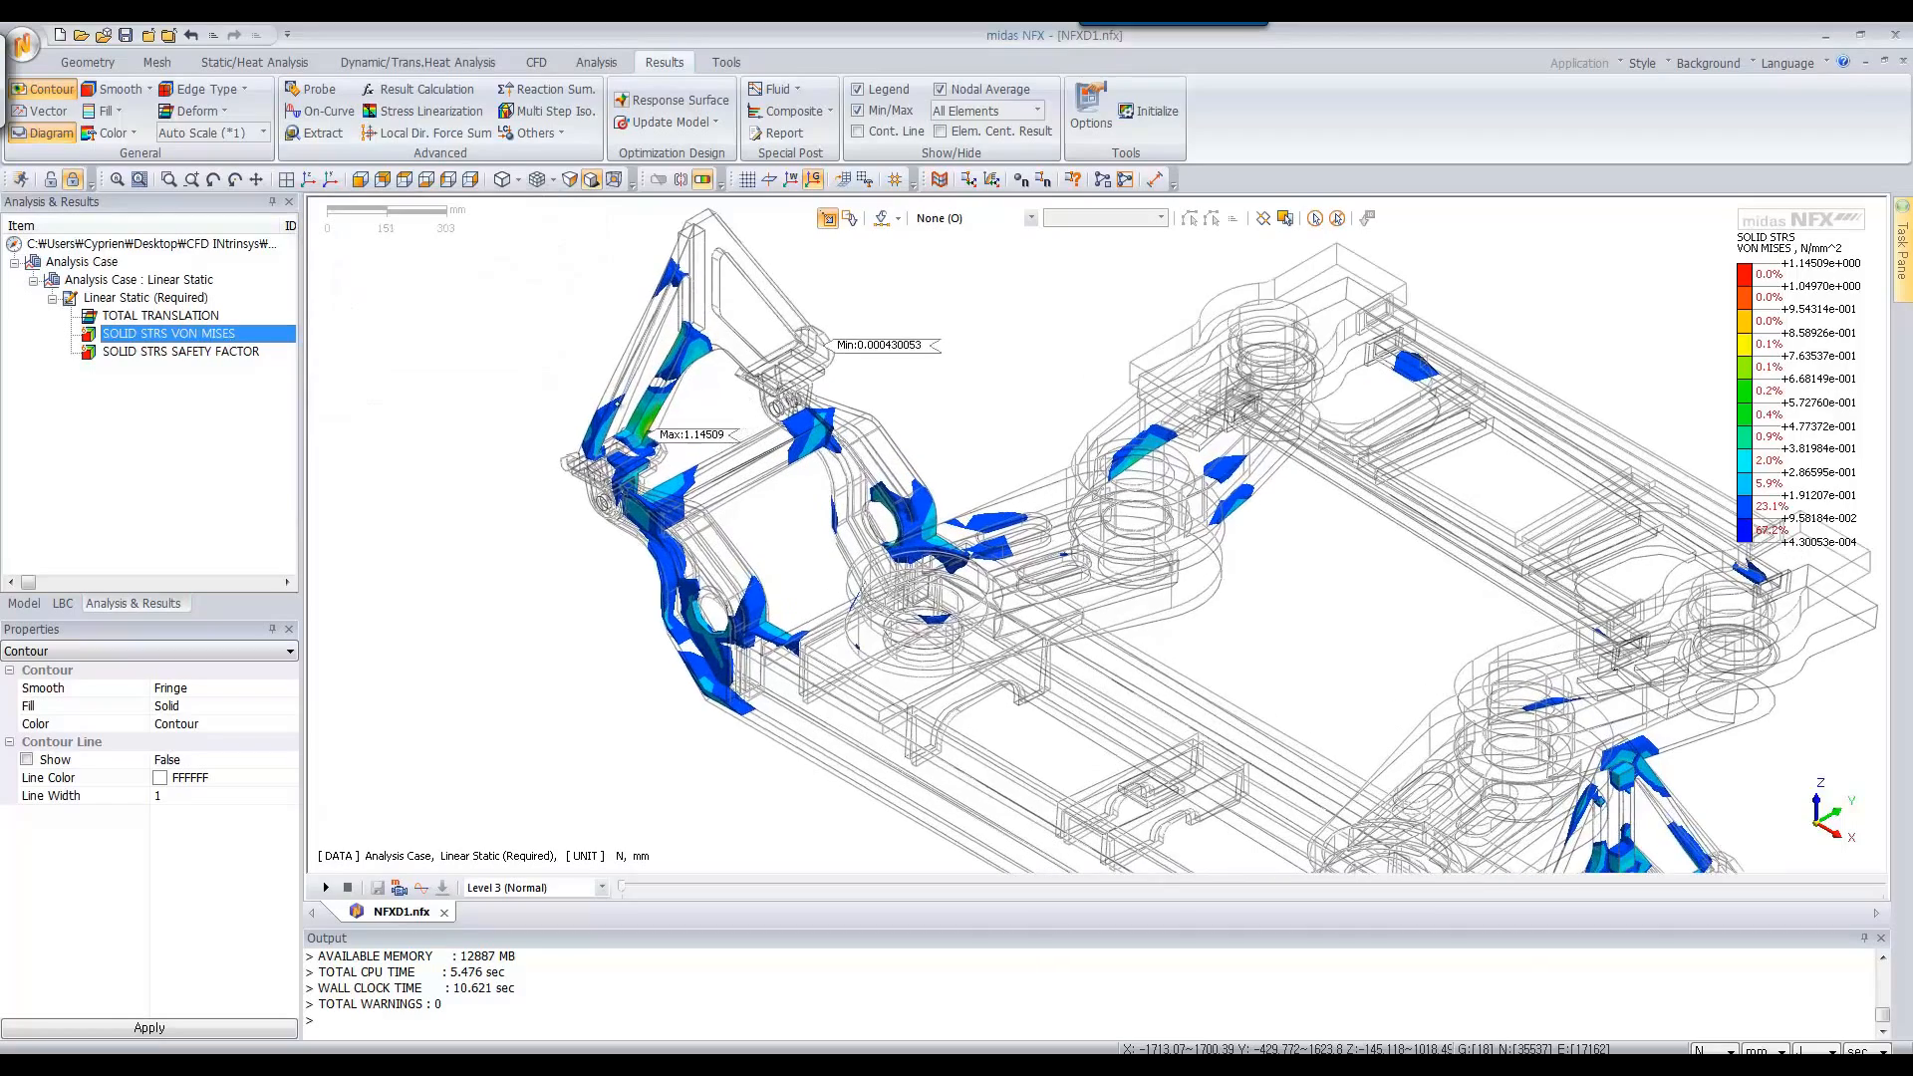
pyautogui.scroll(1, 742, 533)
pyautogui.scroll(1, 742, 536)
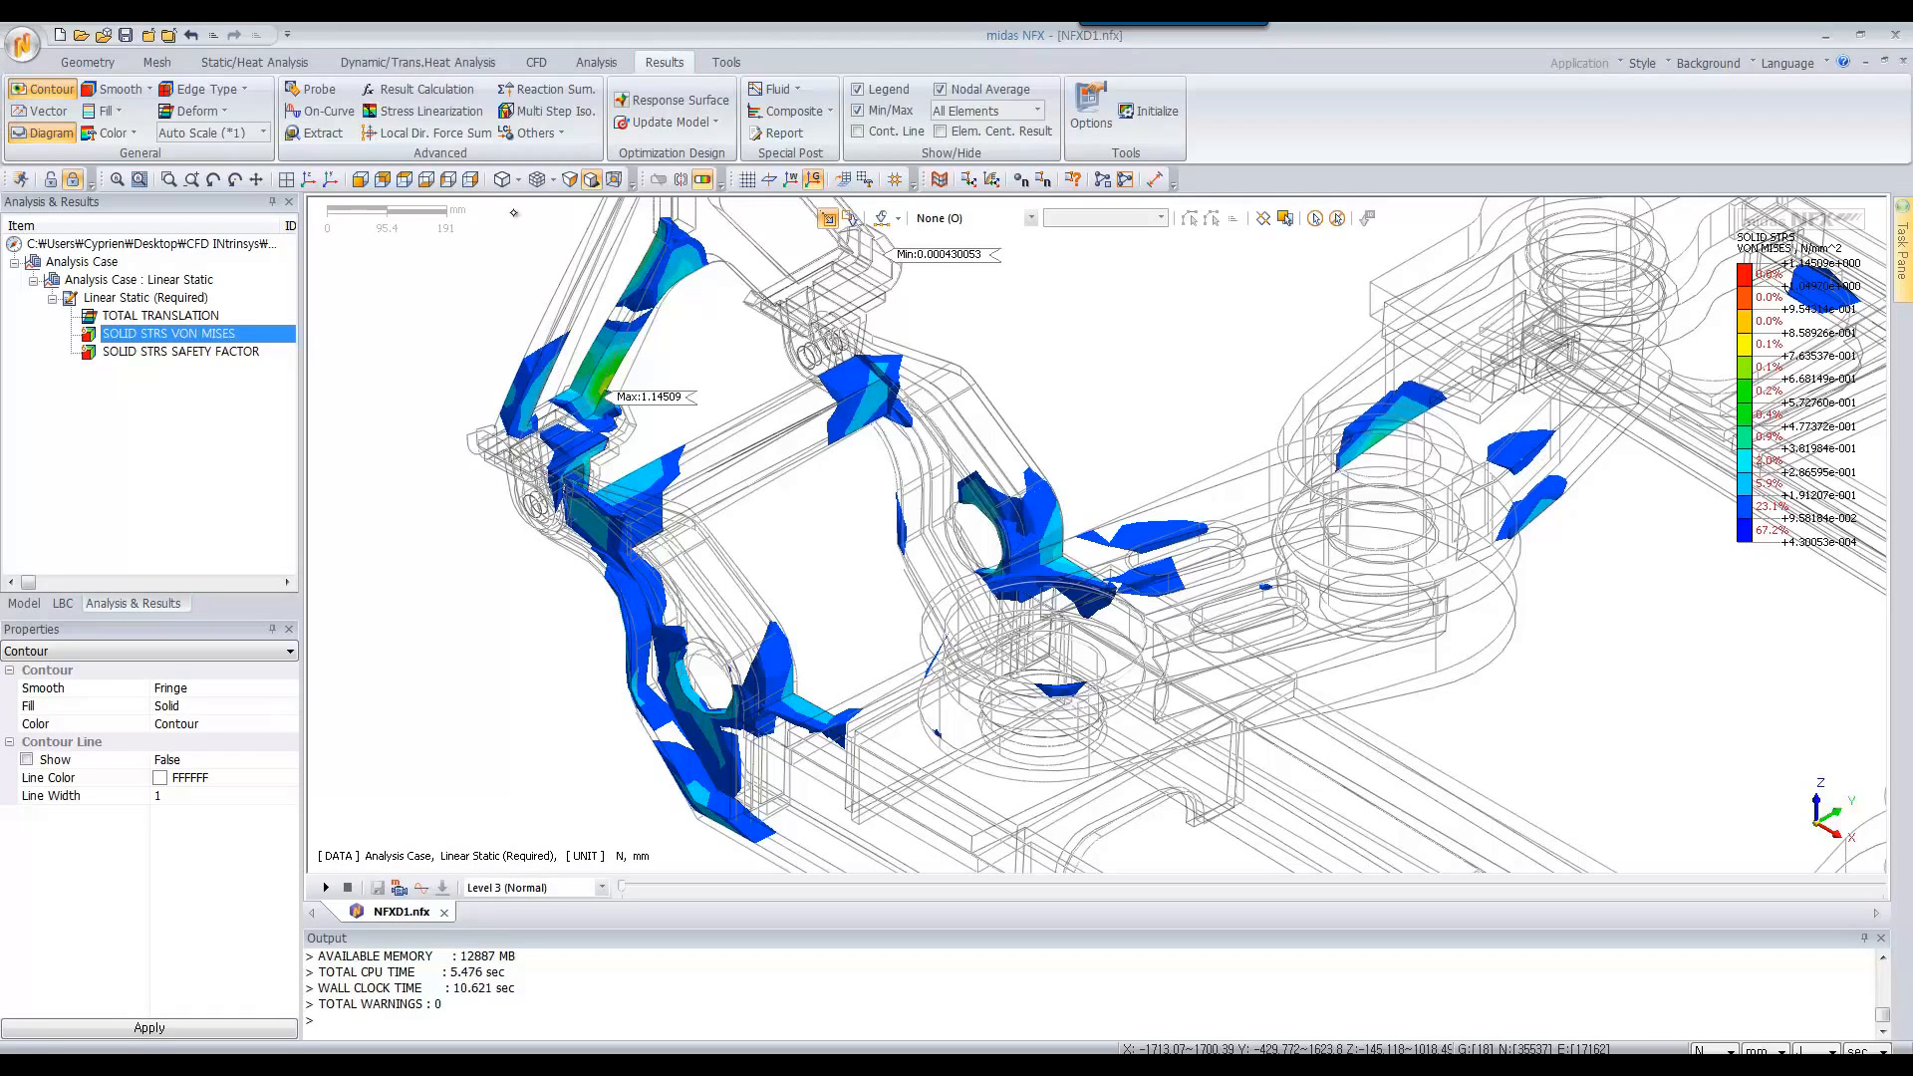
pyautogui.click(702, 180)
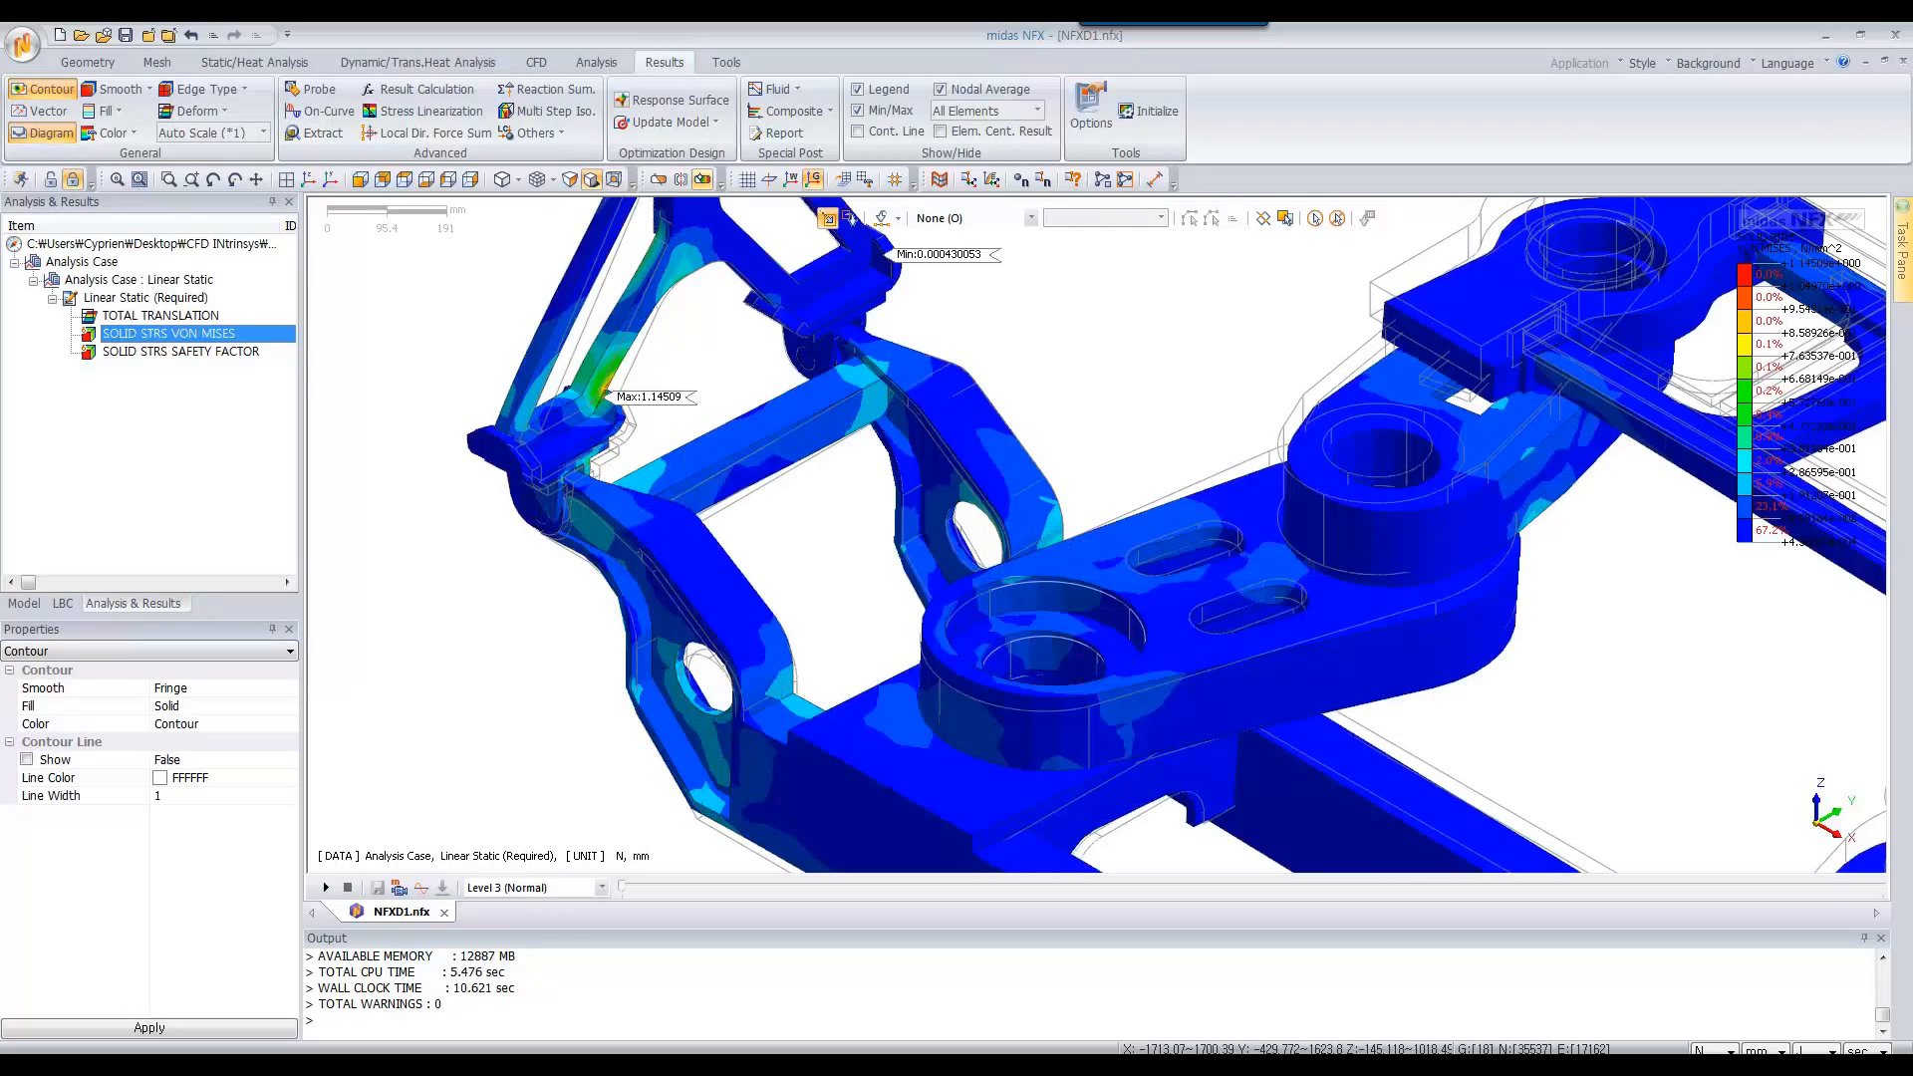
# Add a Z-direction clipping plane, Plane1, at a distance of 436.684 mm to section the Von Mises stress result
pyautogui.click(659, 180)
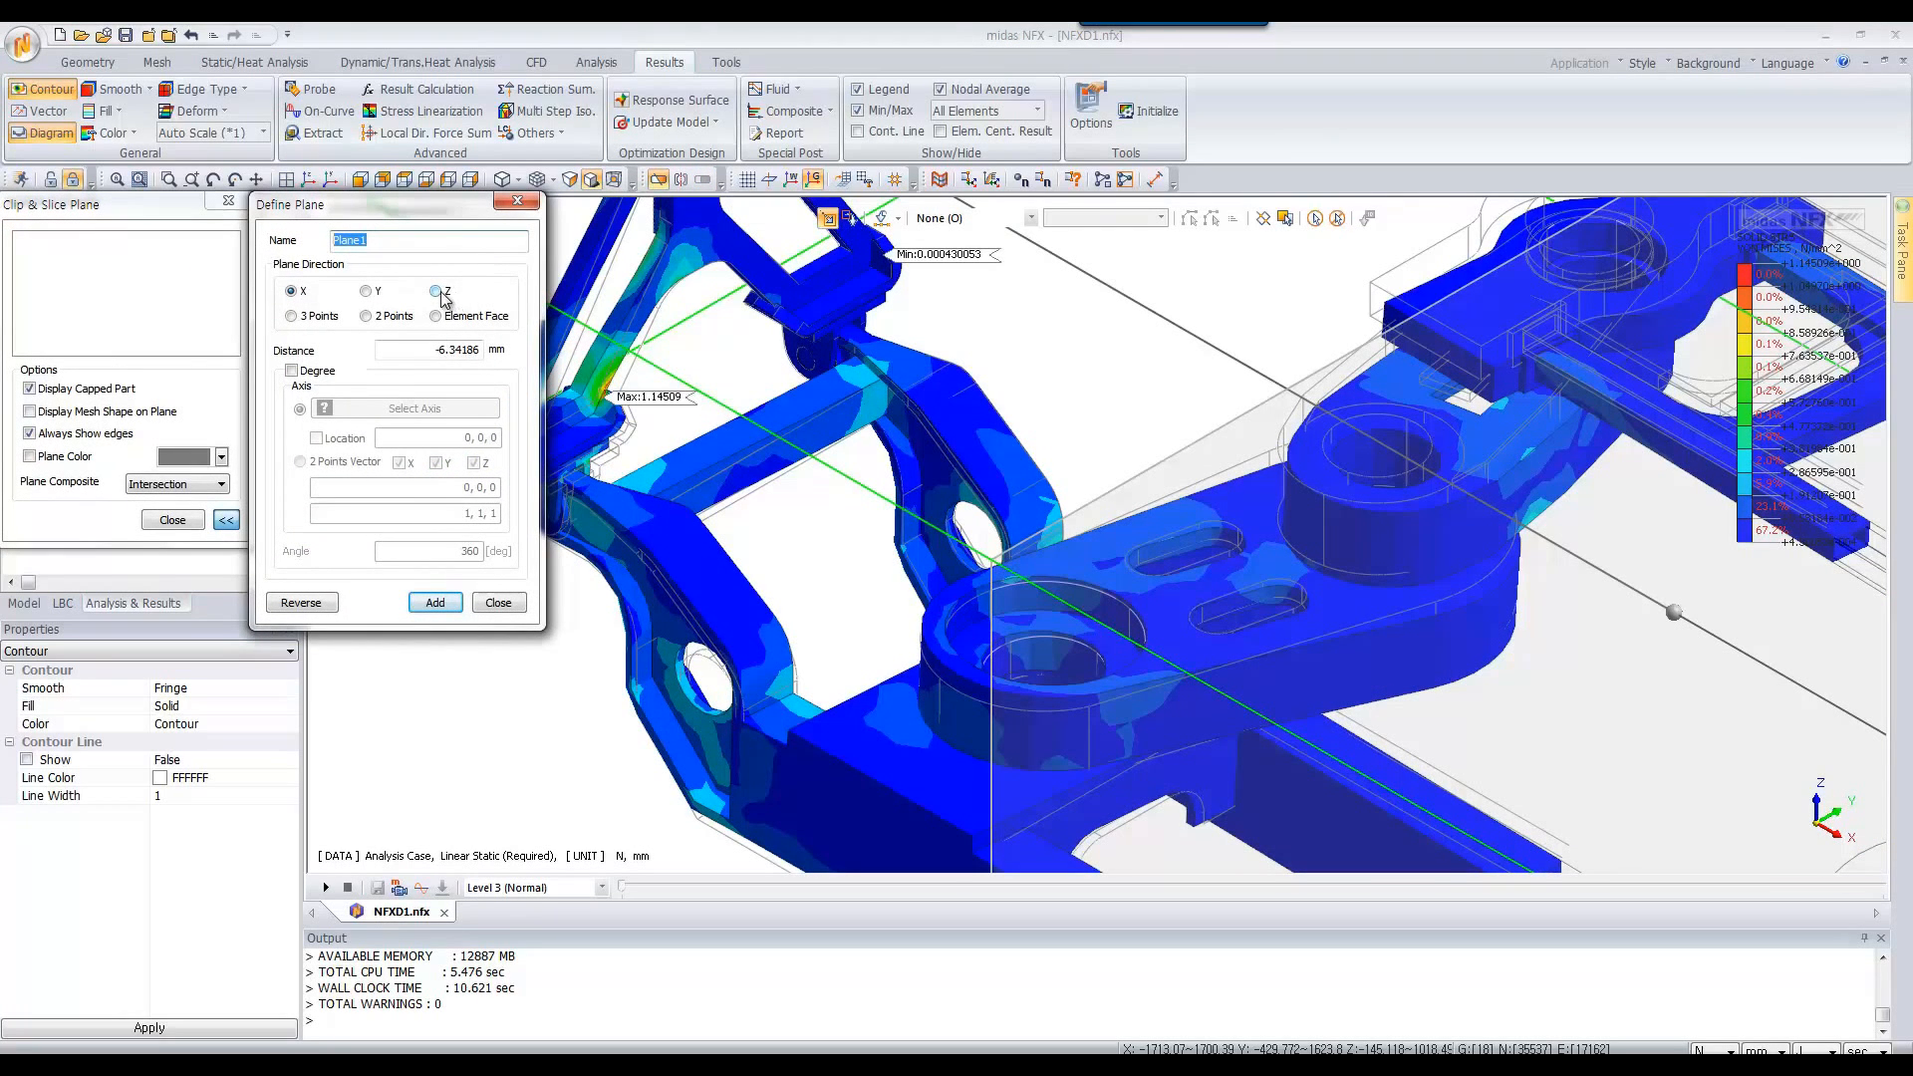
pyautogui.click(438, 291)
pyautogui.moveTo(800, 404); pyautogui.dragTo(806, 613)
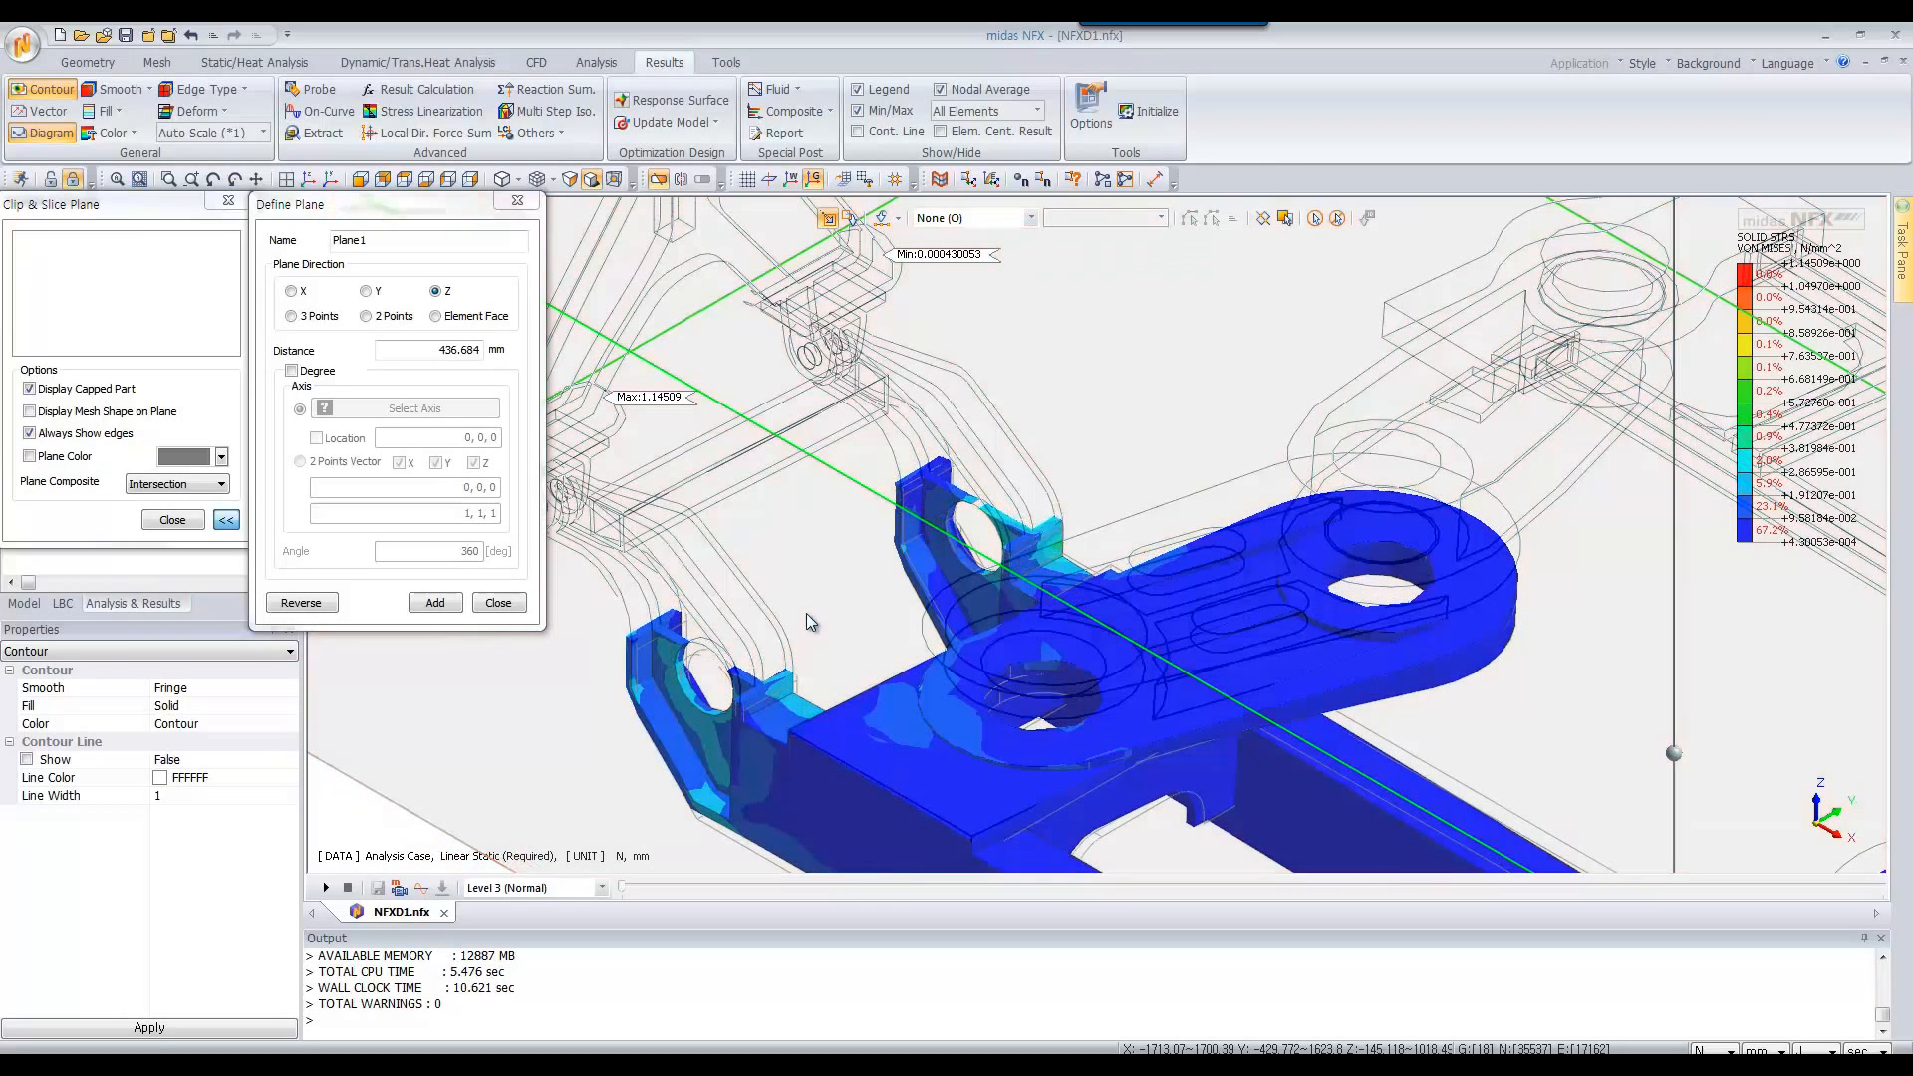
pyautogui.click(435, 602)
pyautogui.click(498, 603)
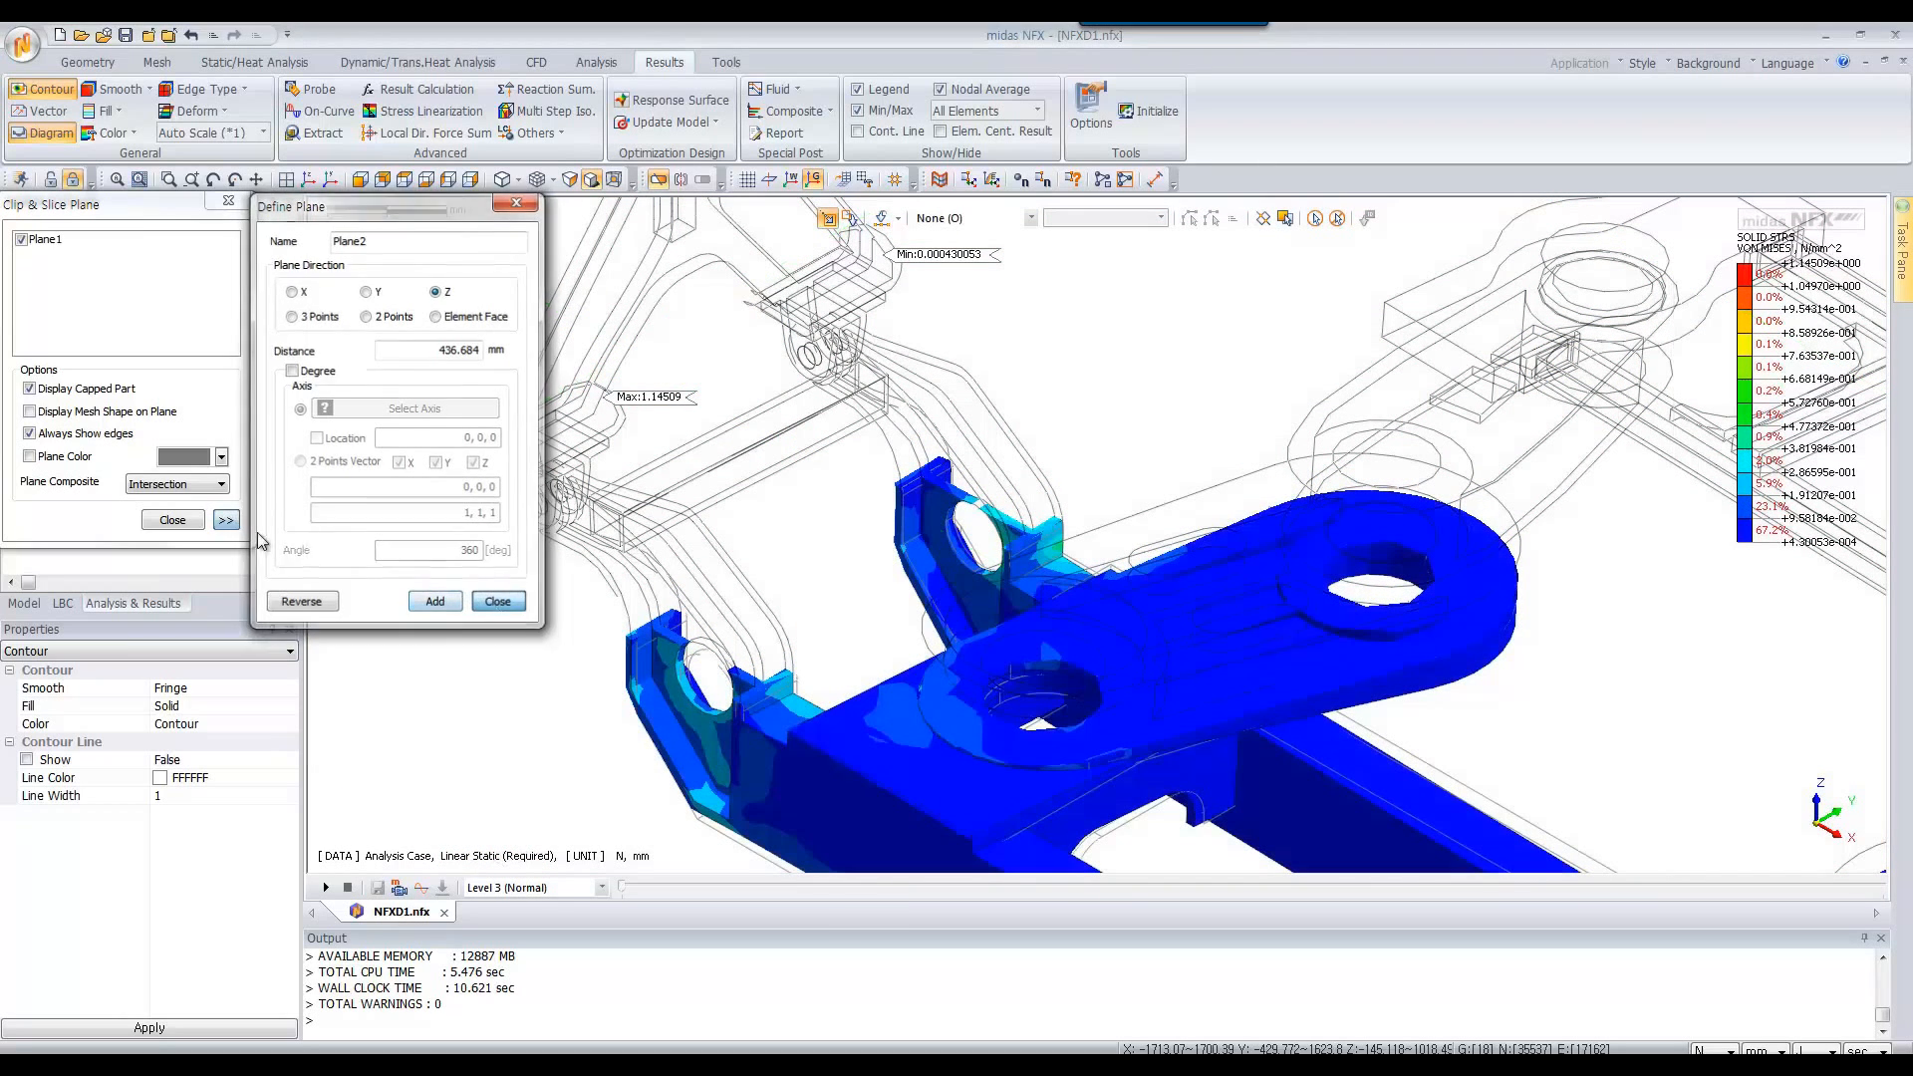
pyautogui.click(172, 519)
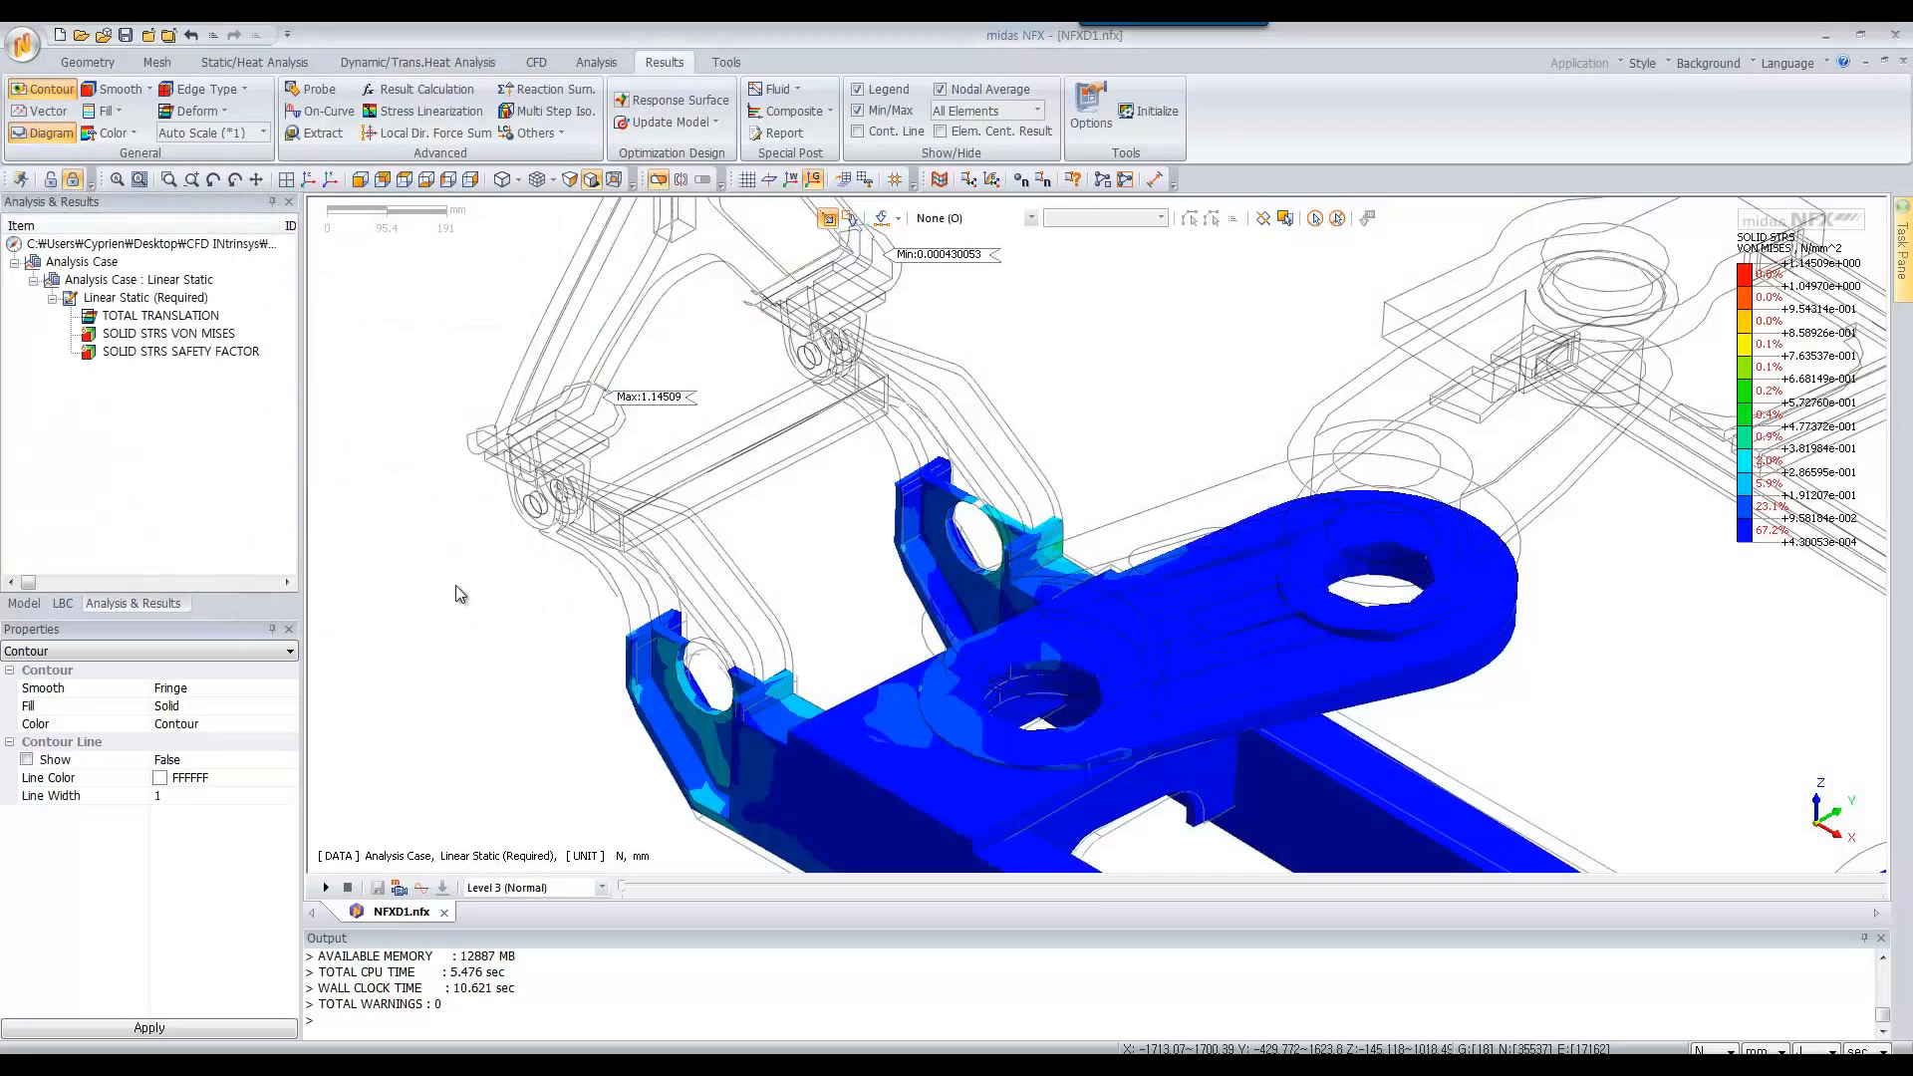
pyautogui.scroll(-3, 1180, 736)
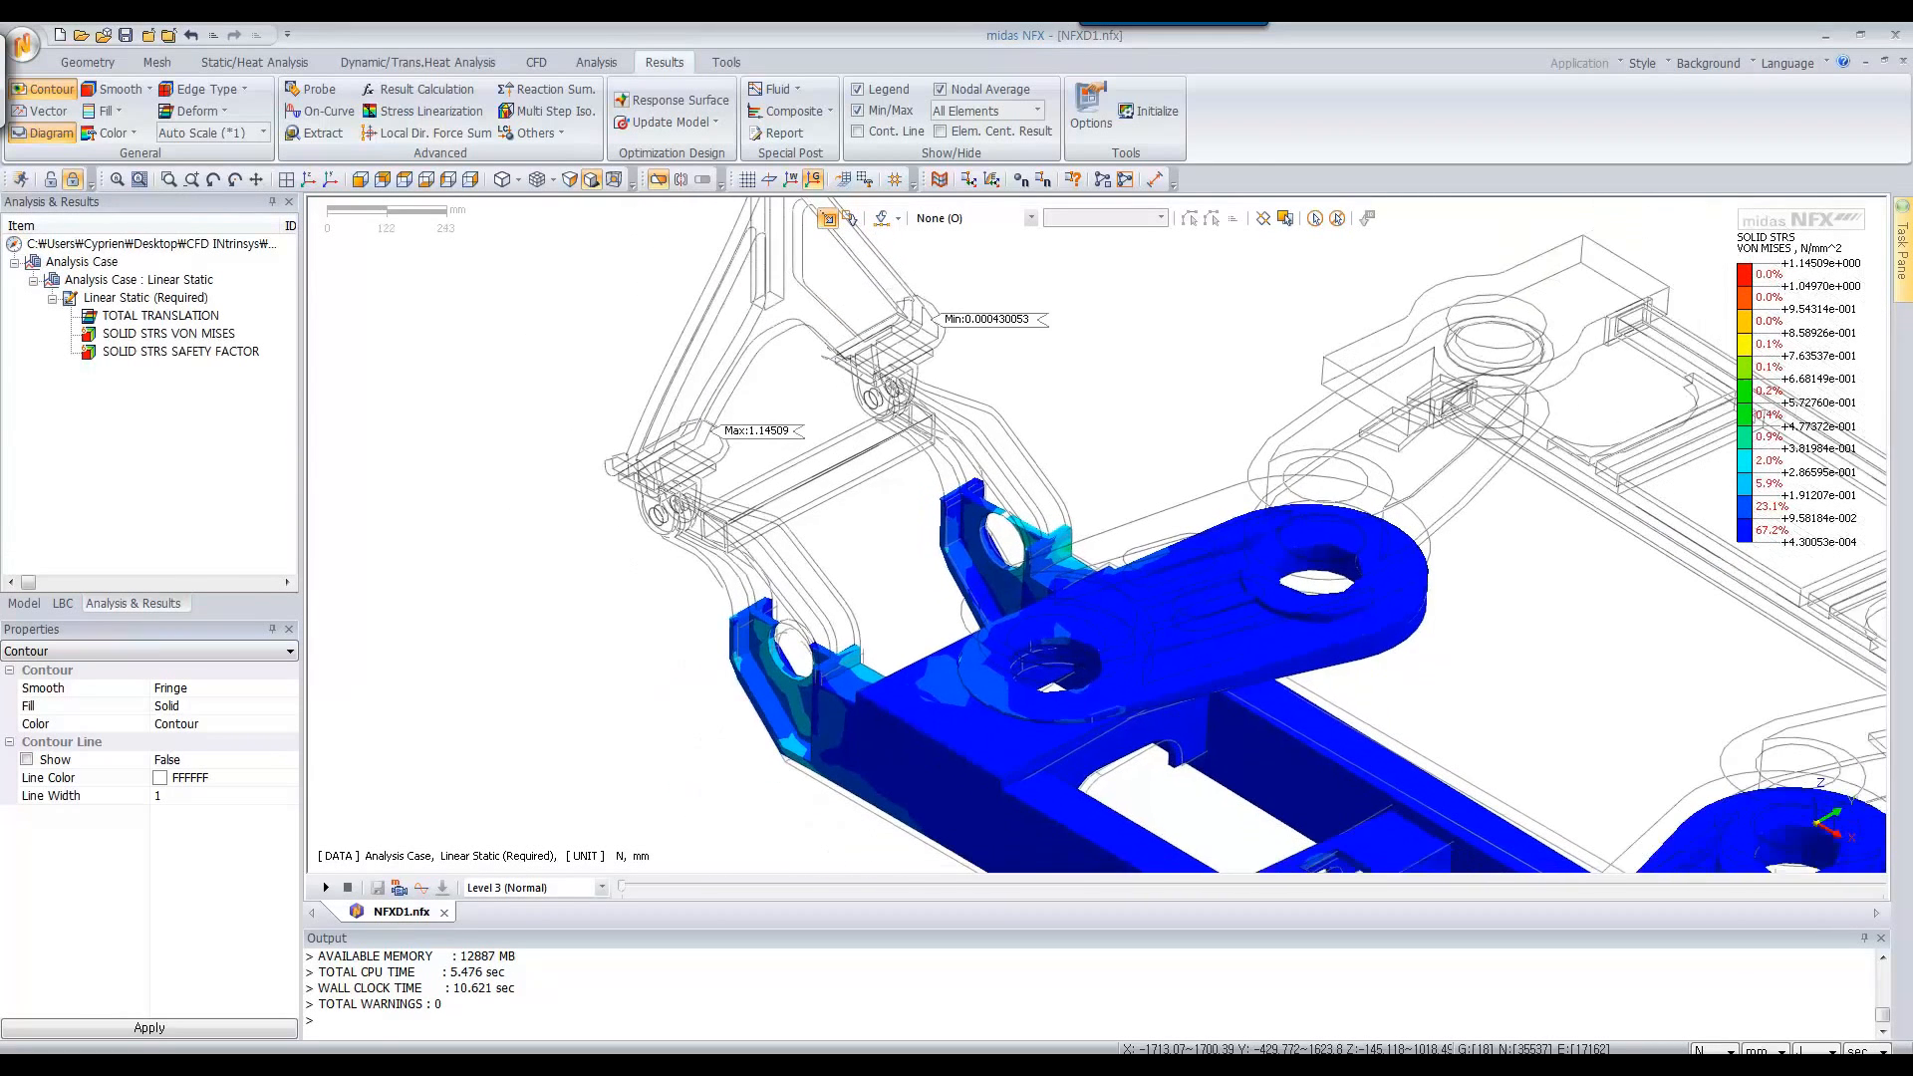
pyautogui.scroll(-1, 1181, 735)
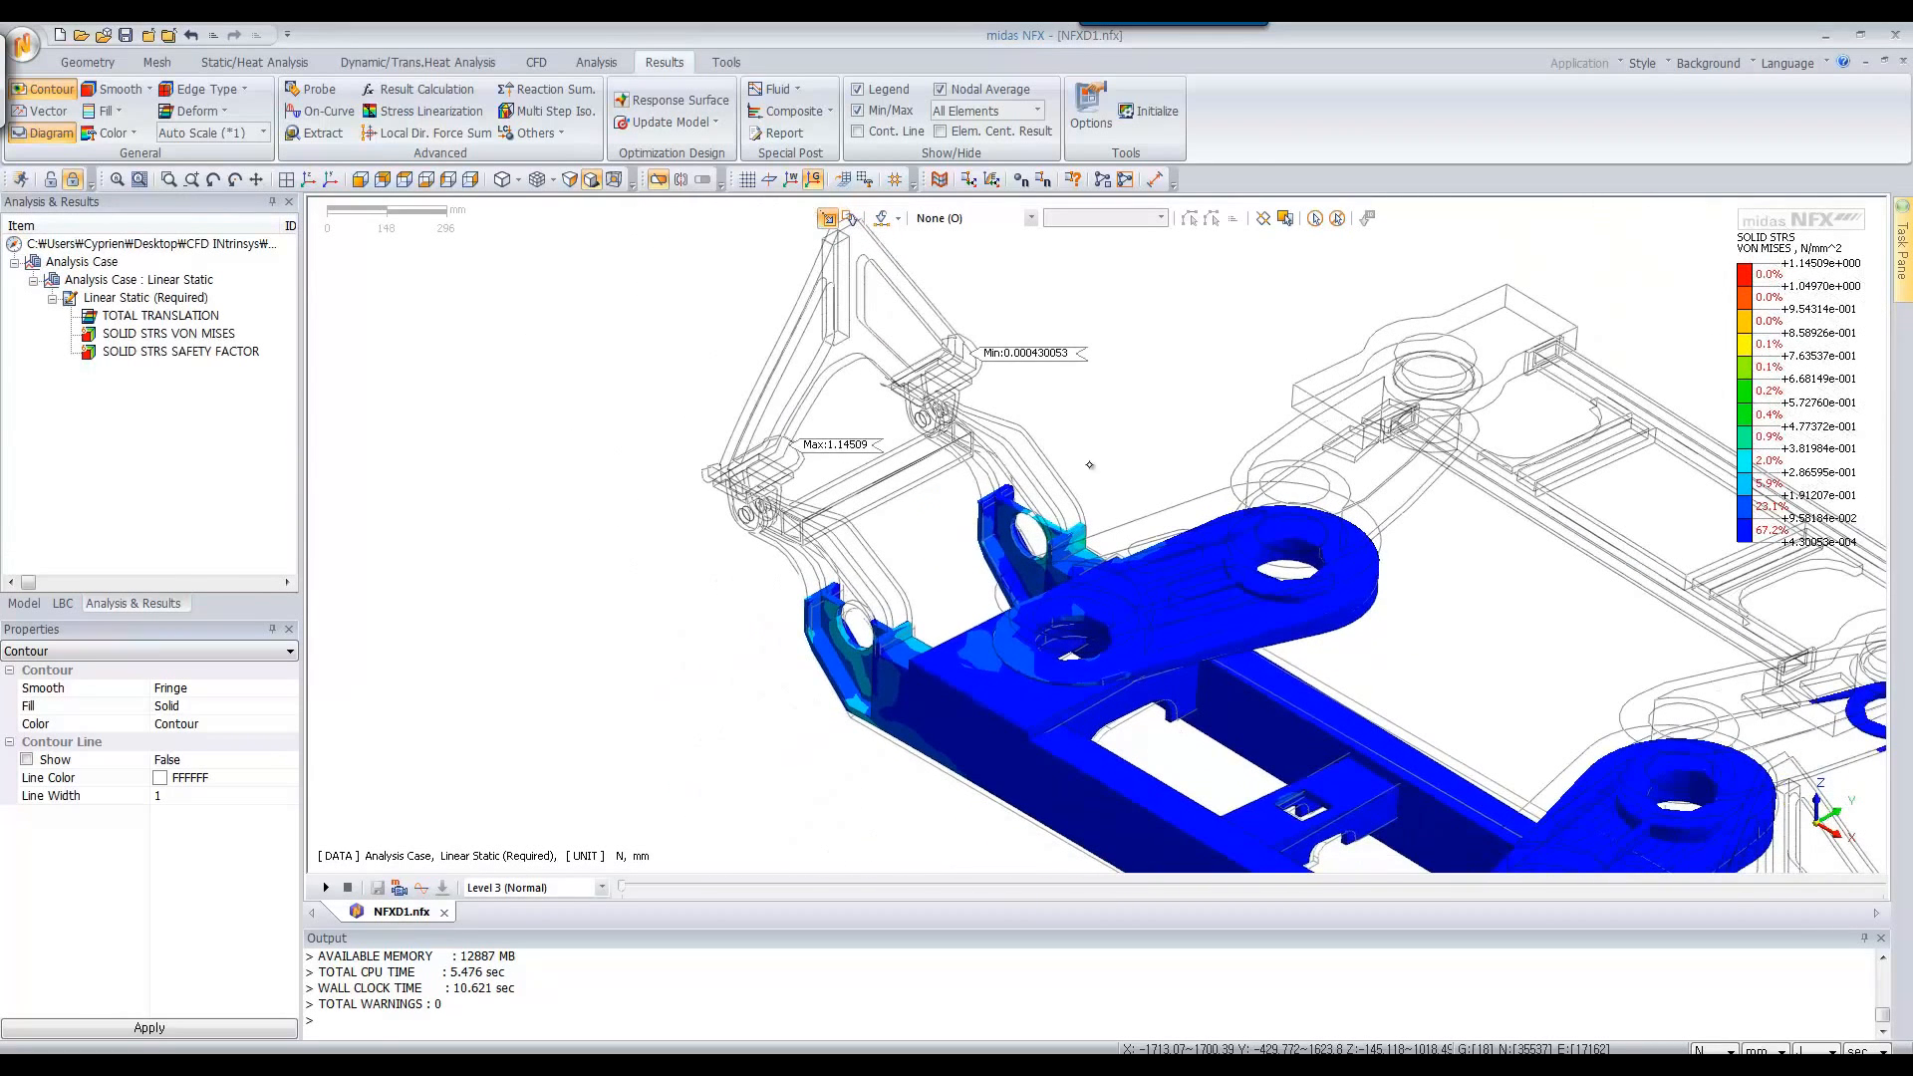
pyautogui.click(256, 180)
pyautogui.moveTo(1005, 594); pyautogui.dragTo(807, 435)
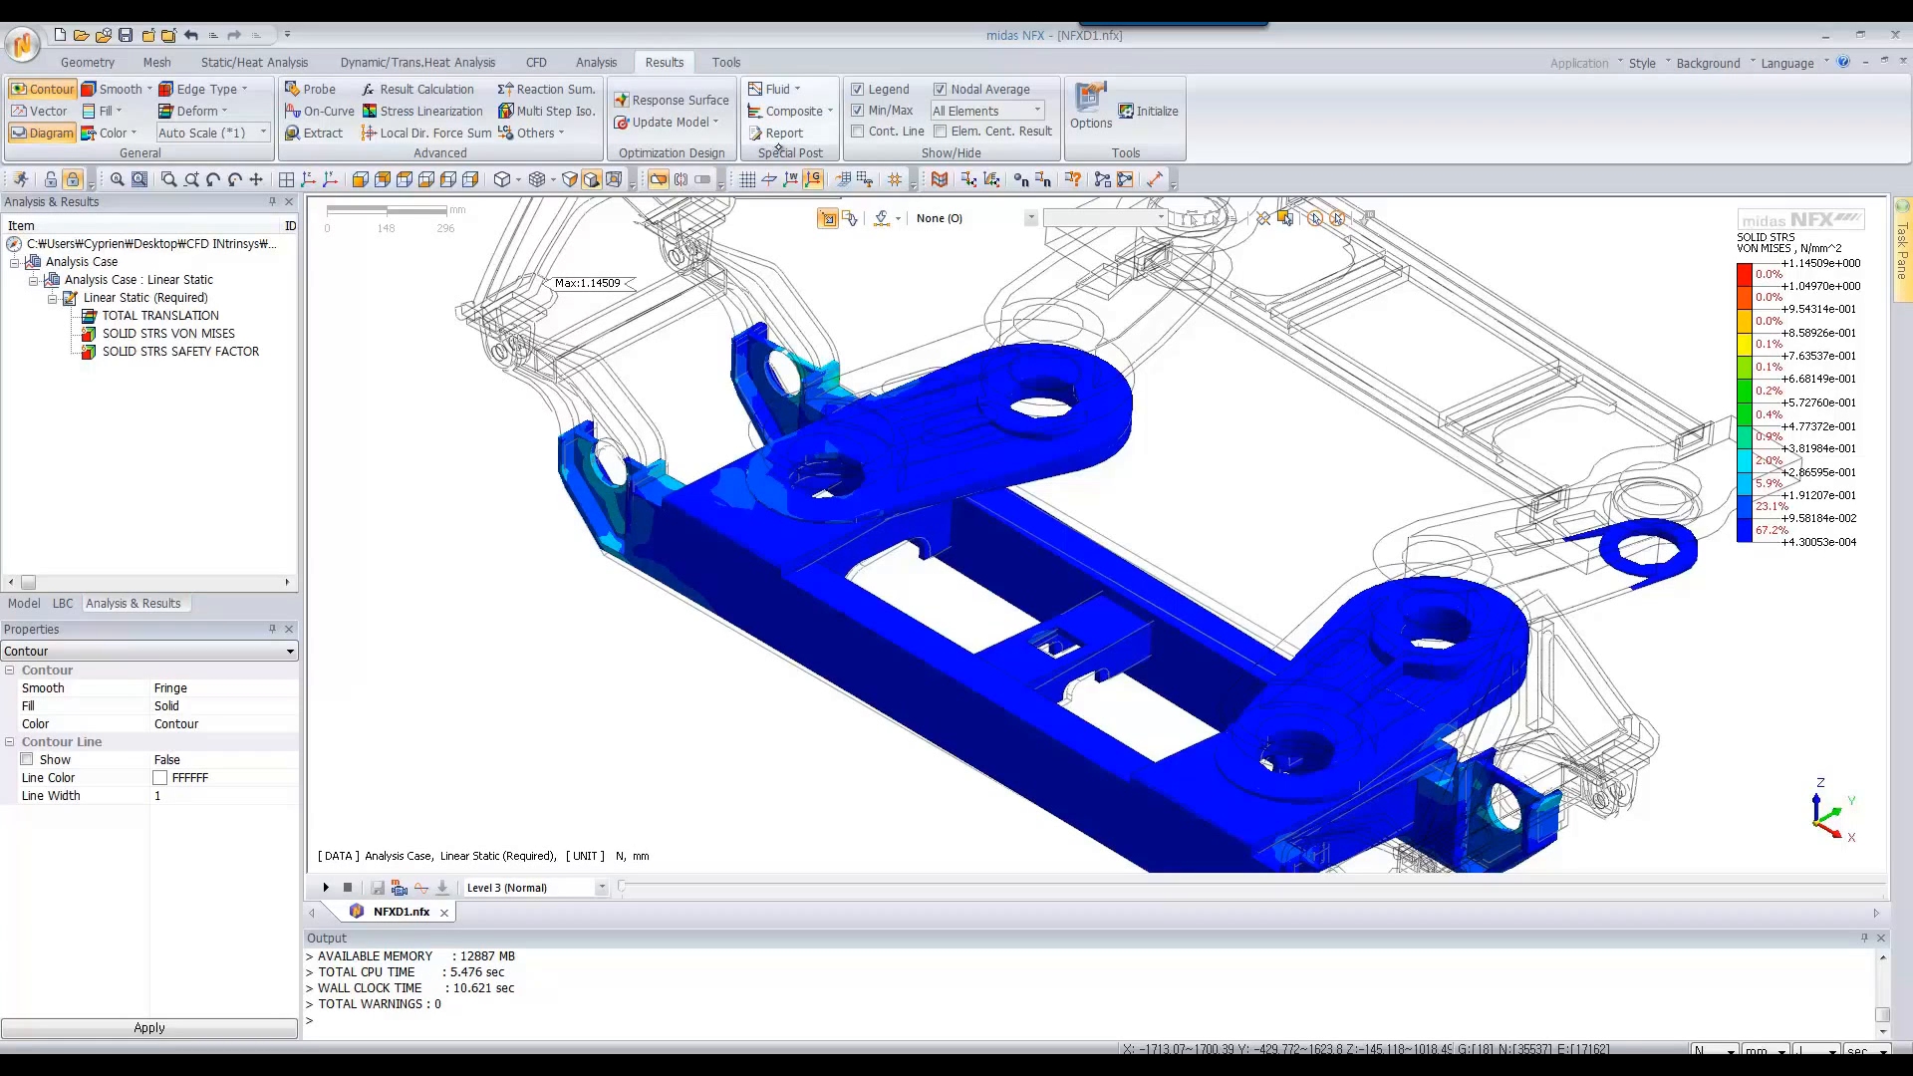
pyautogui.click(712, 63)
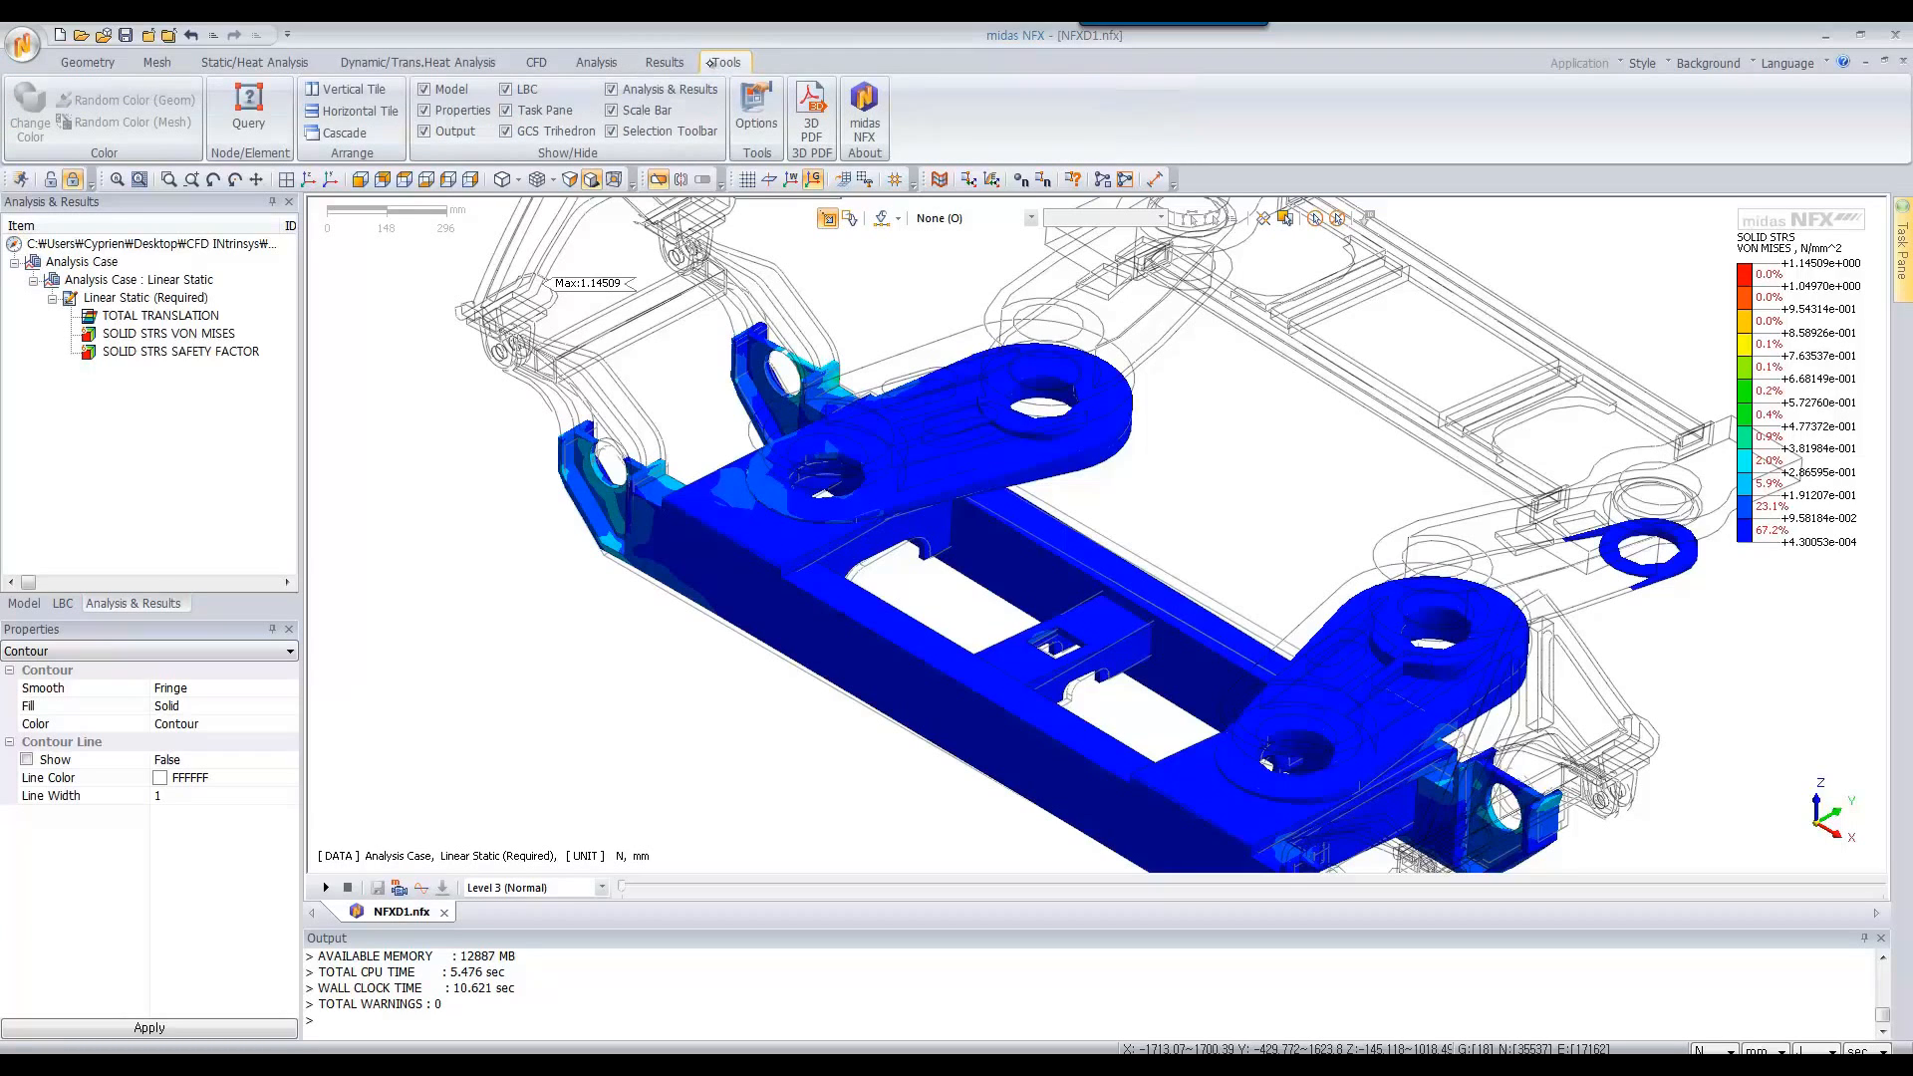
pyautogui.click(685, 63)
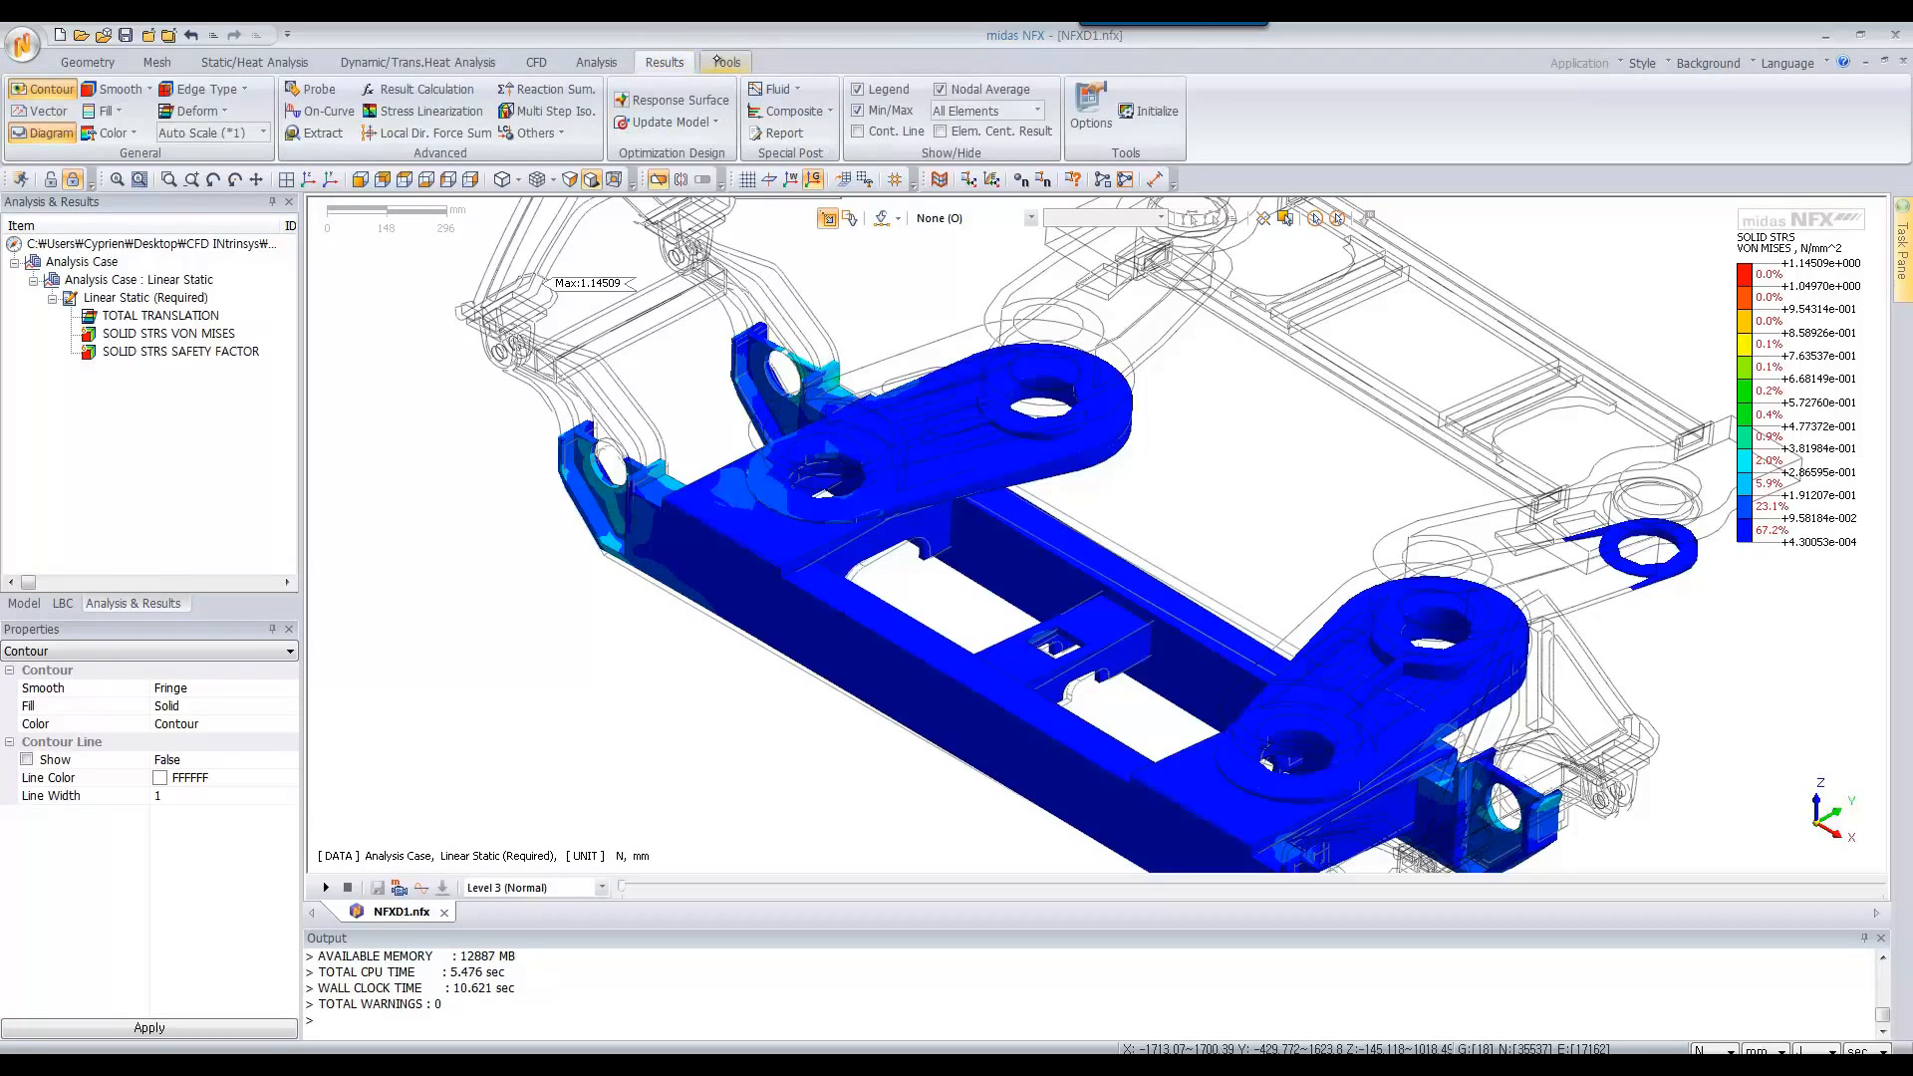
# Generate a simplified template report for the Analysis Case, Linear Static (Required) step, with the Isometric1 view point
pyautogui.click(717, 62)
pyautogui.click(681, 63)
pyautogui.click(782, 133)
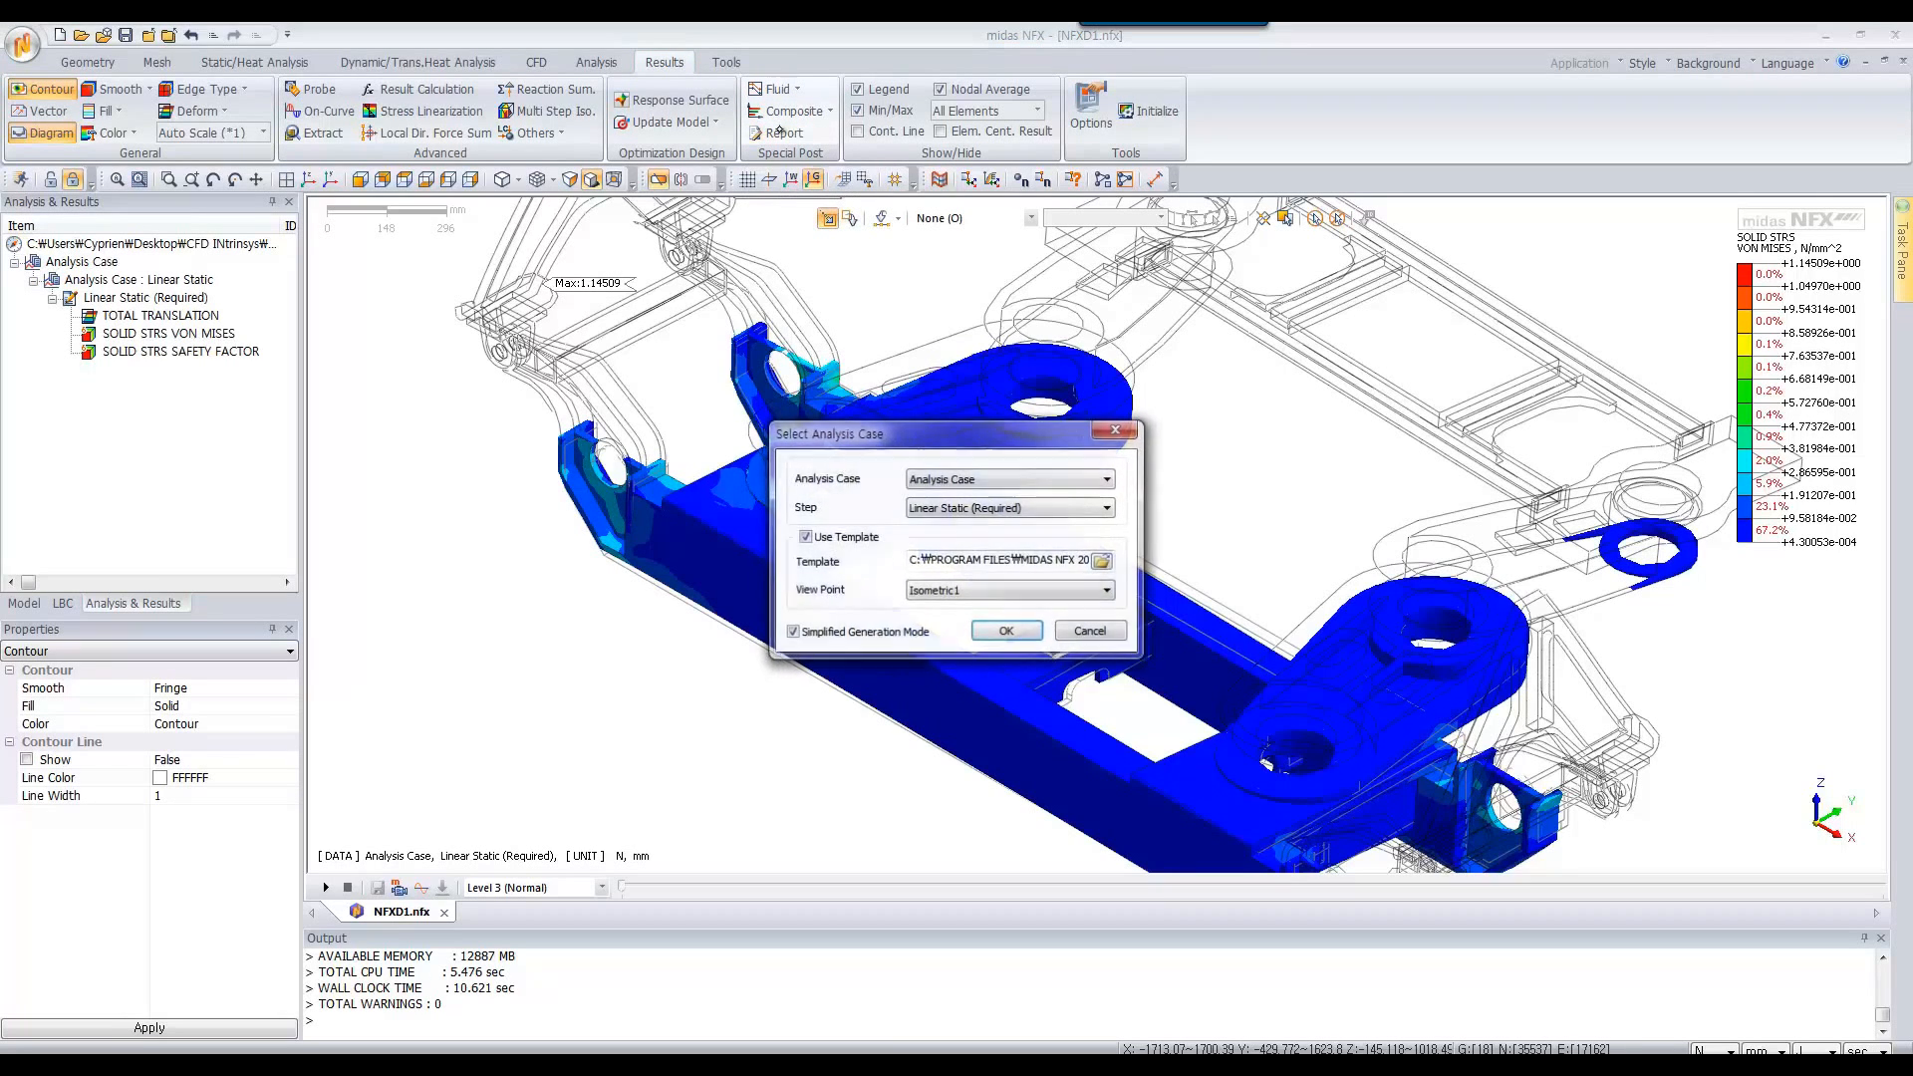
pyautogui.click(1012, 632)
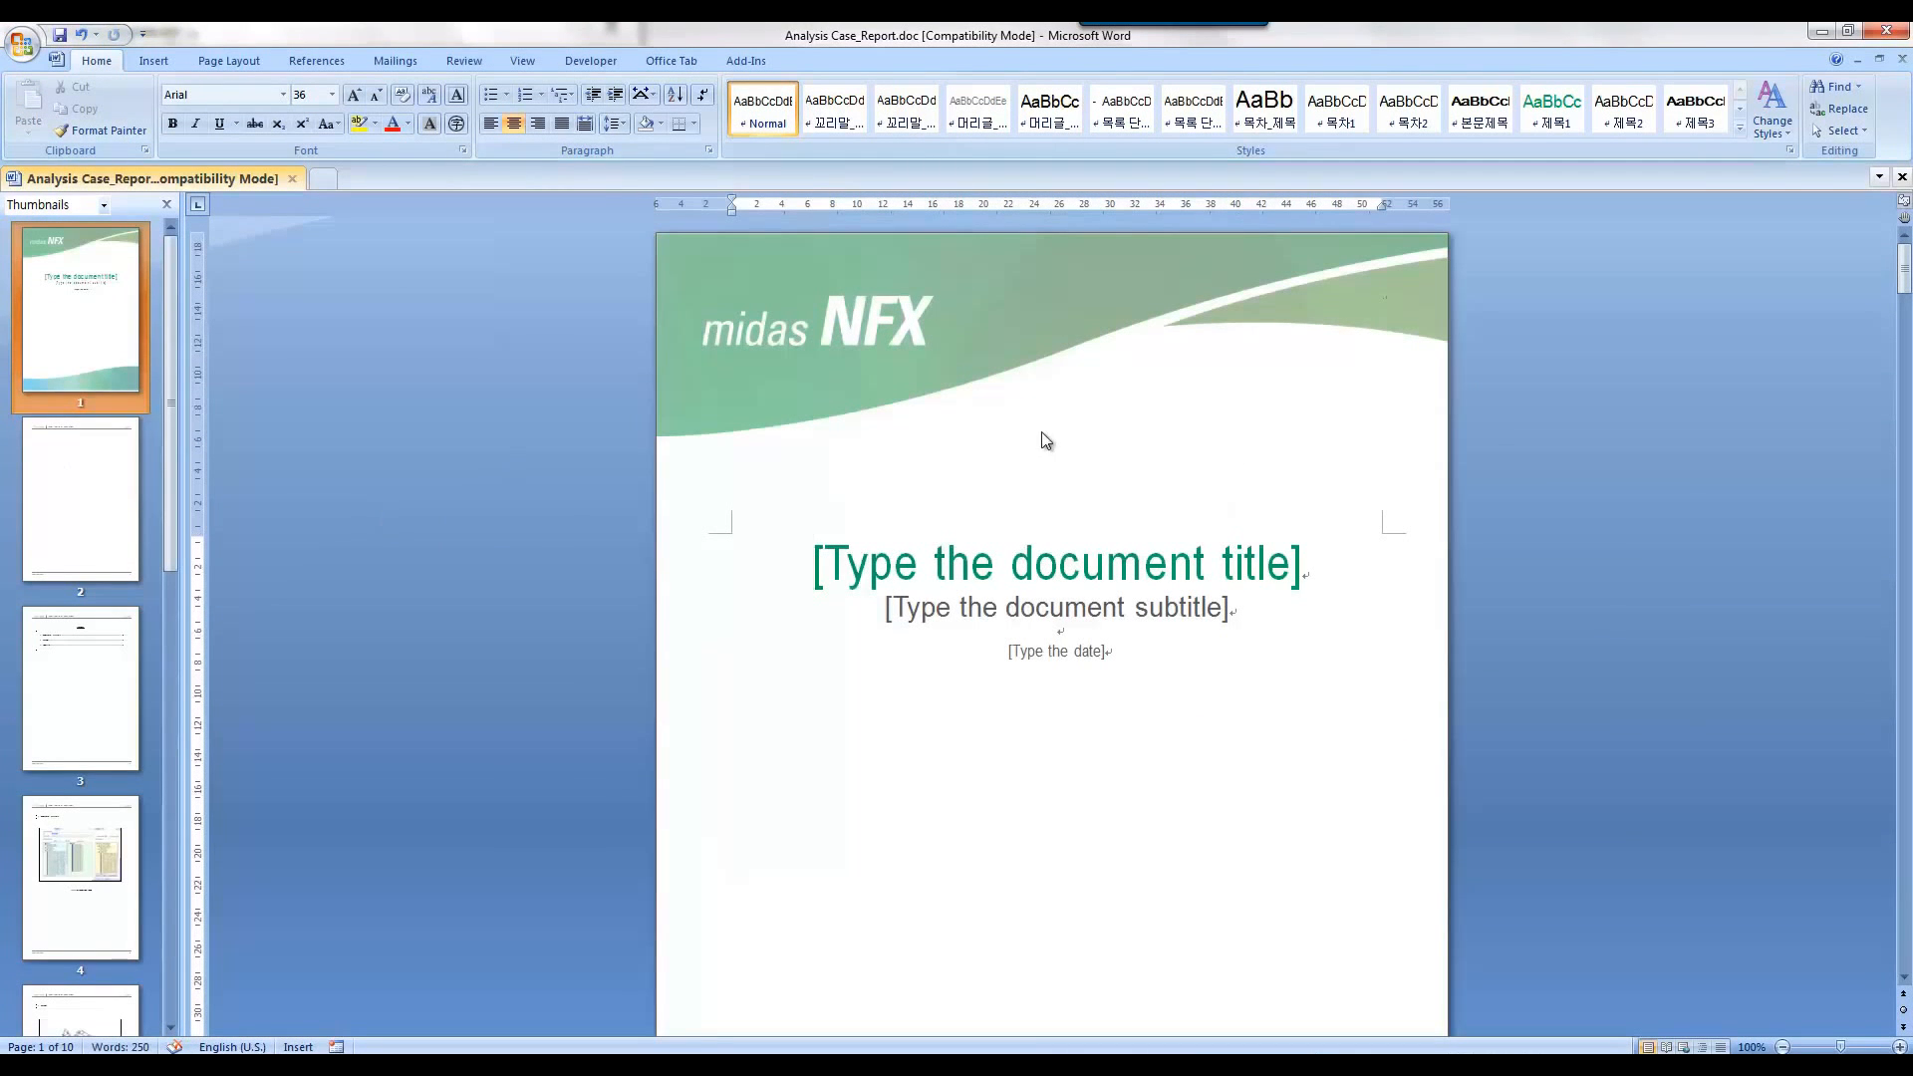
# Close the generated Word report with its generation window, and turn off the clipping plane on the Von Mises result in midas NFX
pyautogui.moveTo(1904, 274); pyautogui.dragTo(1862, 250)
pyautogui.click(1882, 32)
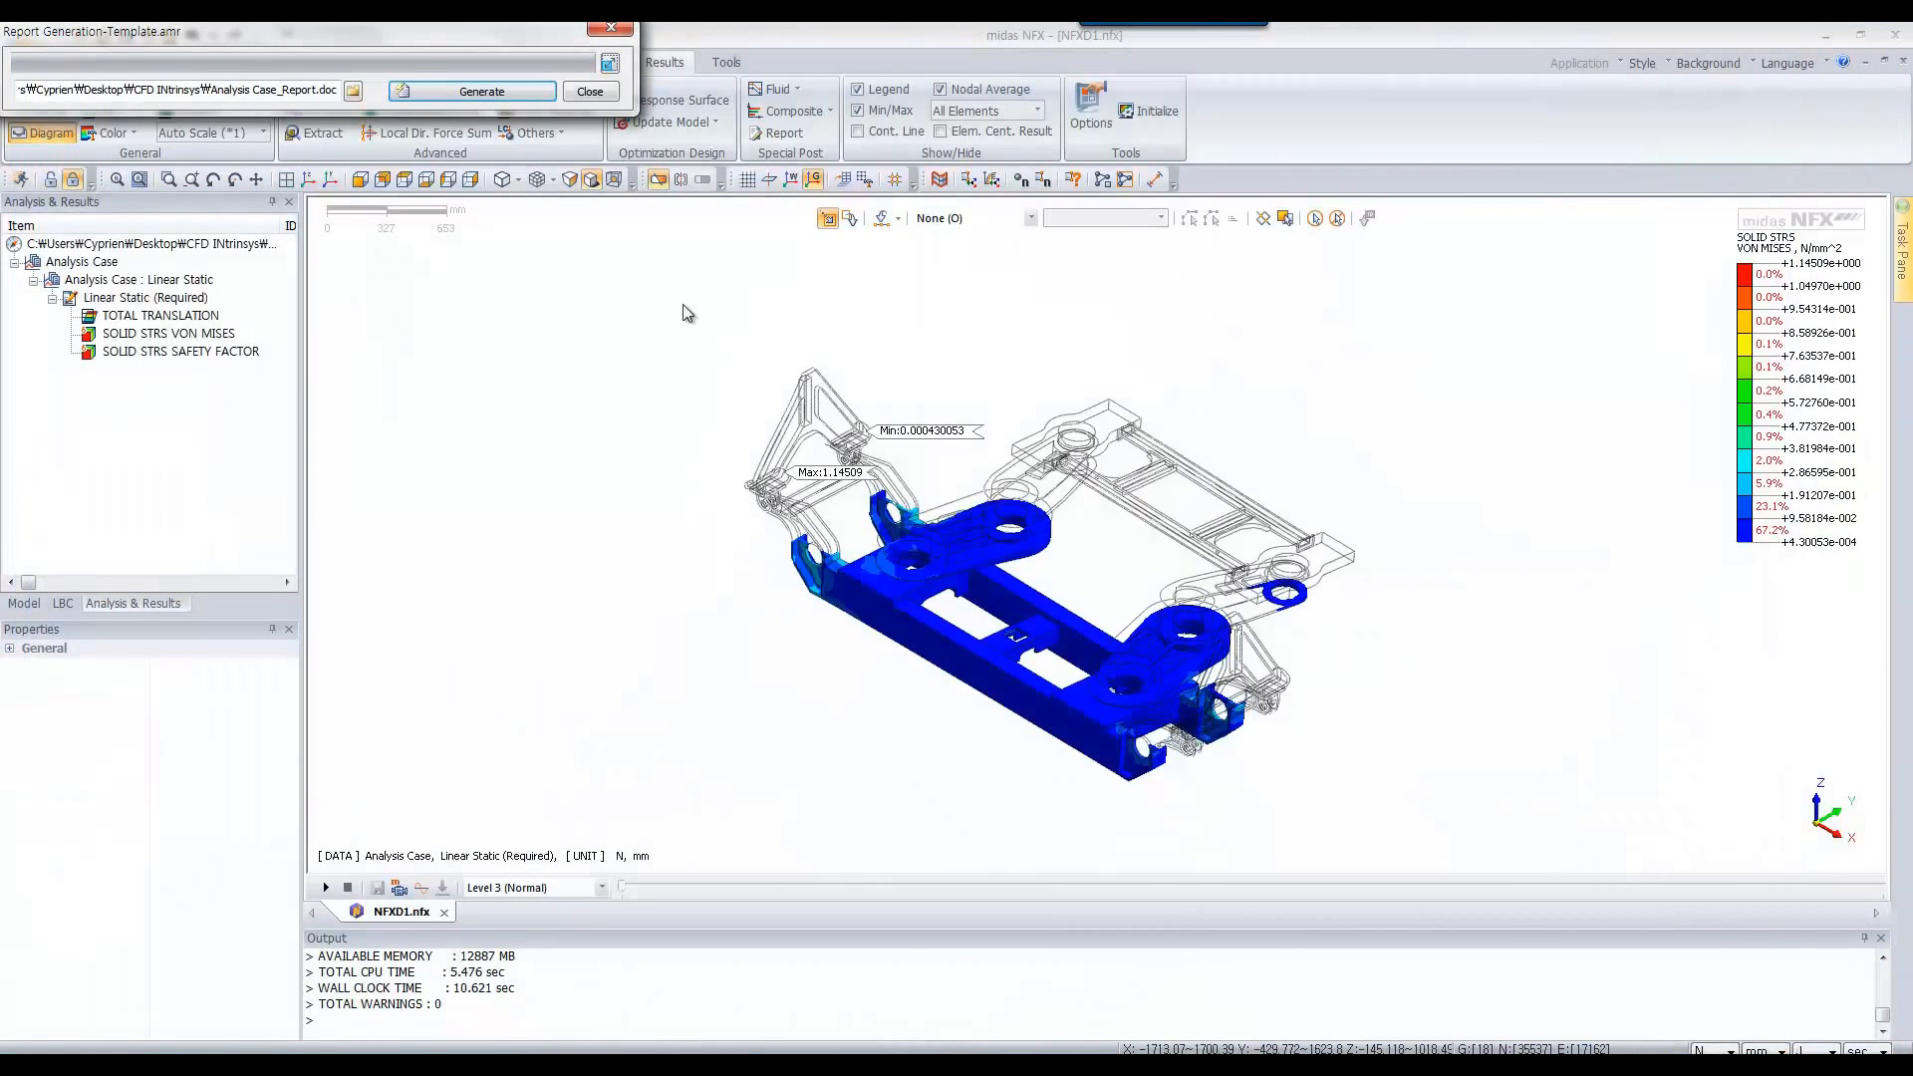
pyautogui.click(589, 91)
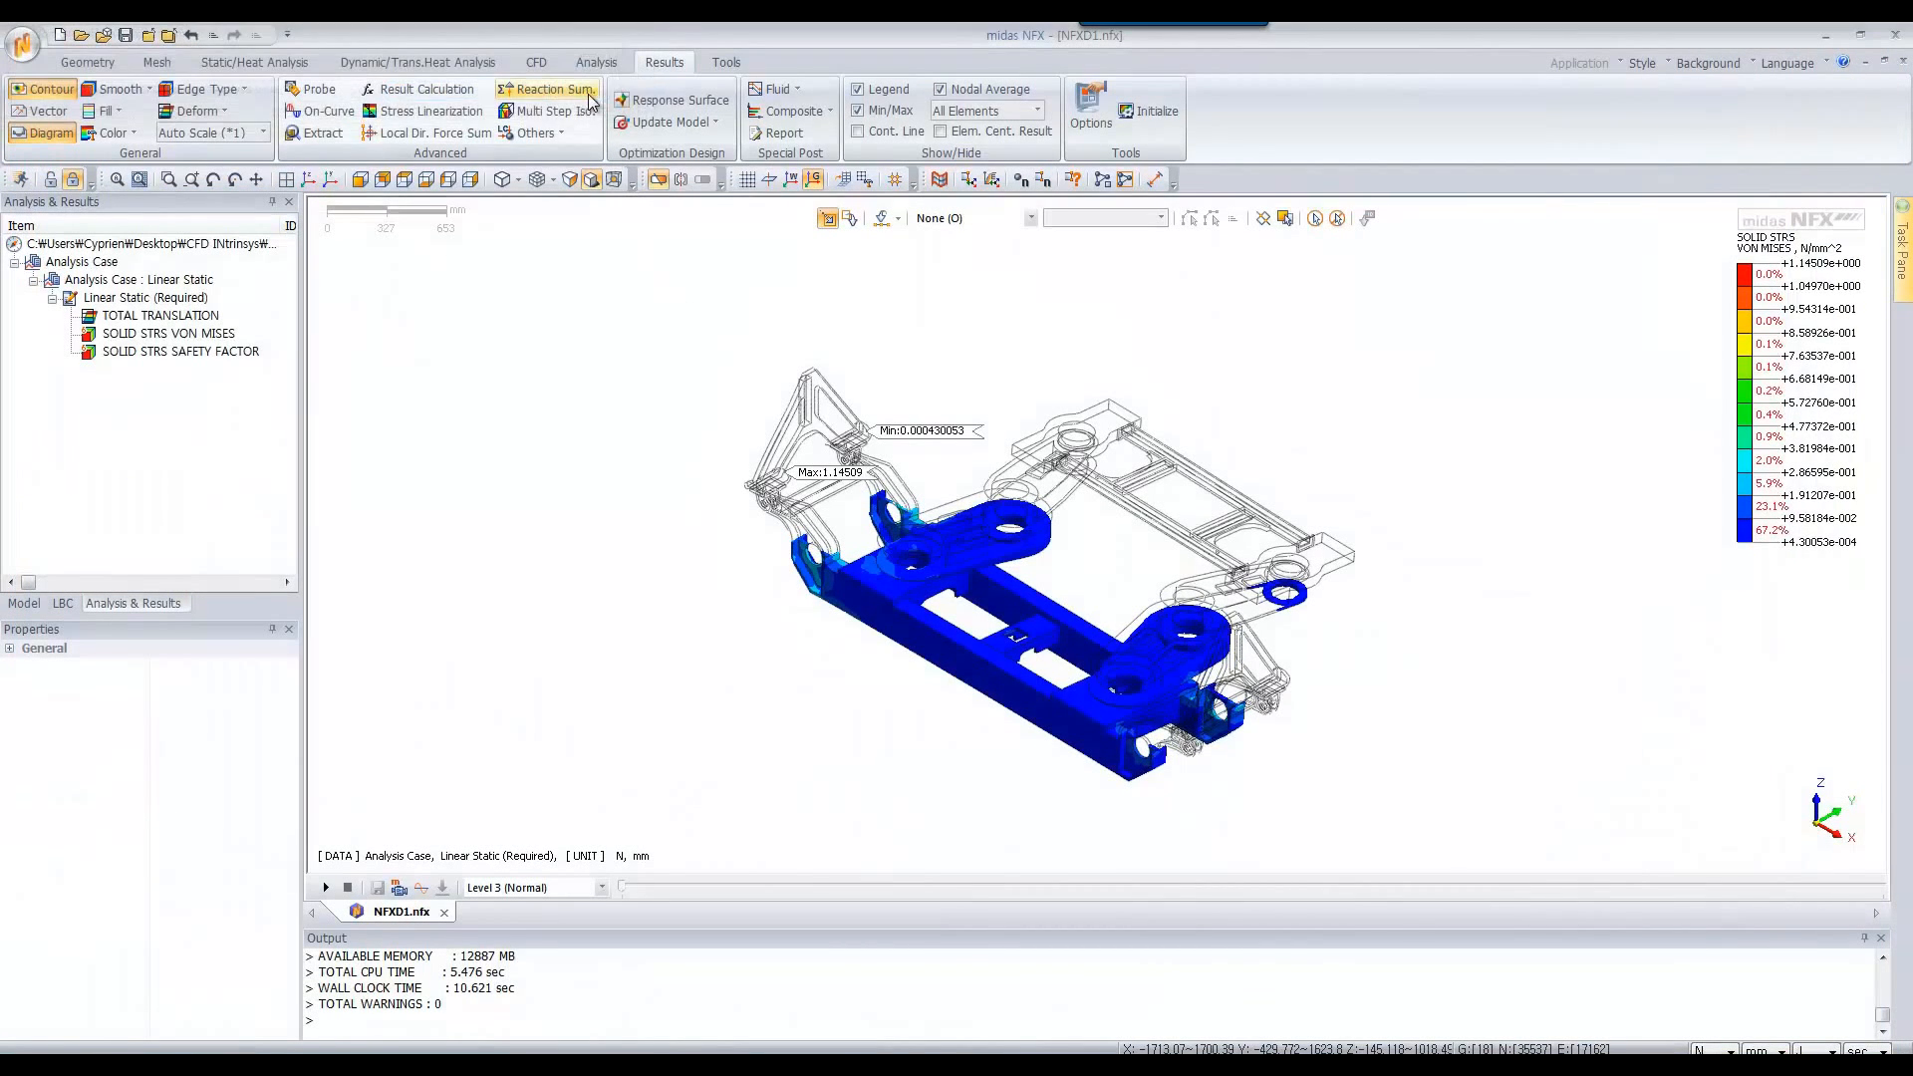
pyautogui.click(666, 182)
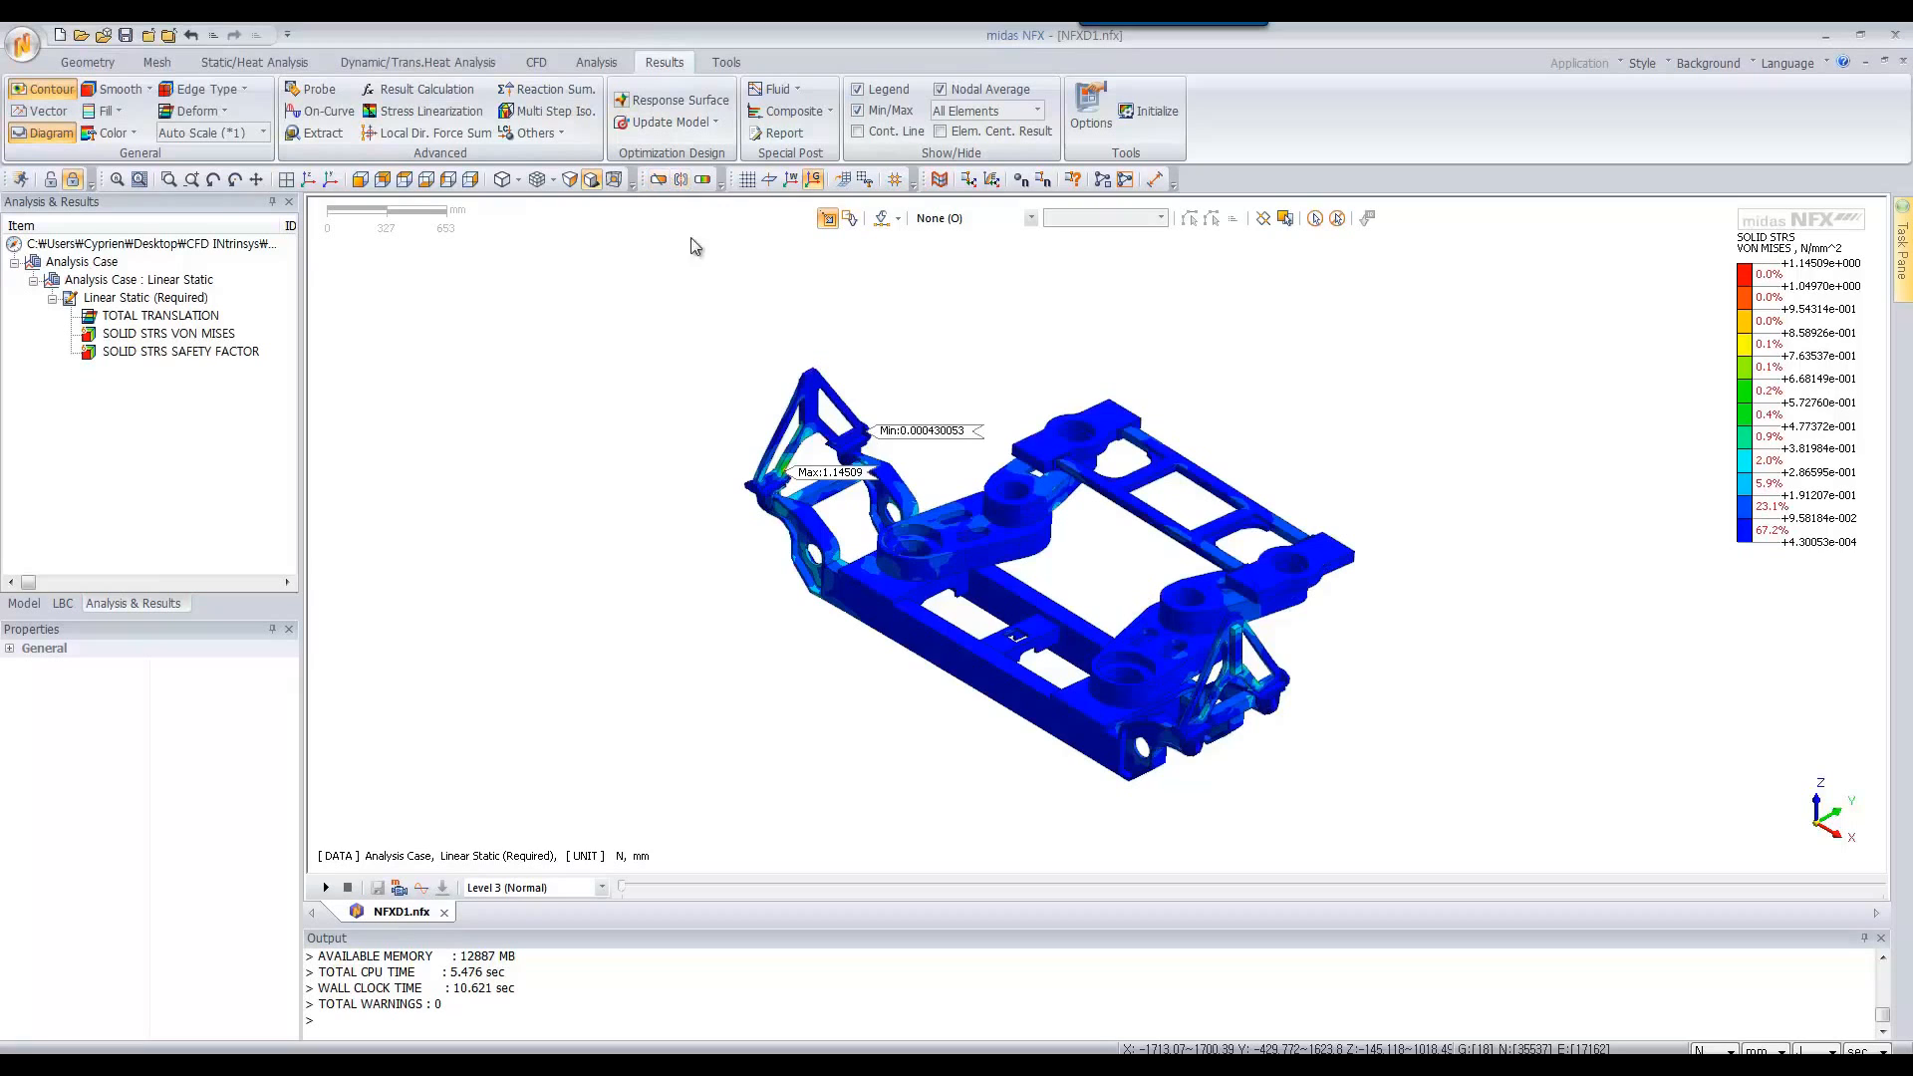
# Export a 3D PDF named report4 containing the Model, TOTAL TRANSLATION (V) and SOLID STRS VON MISES components
pyautogui.click(725, 62)
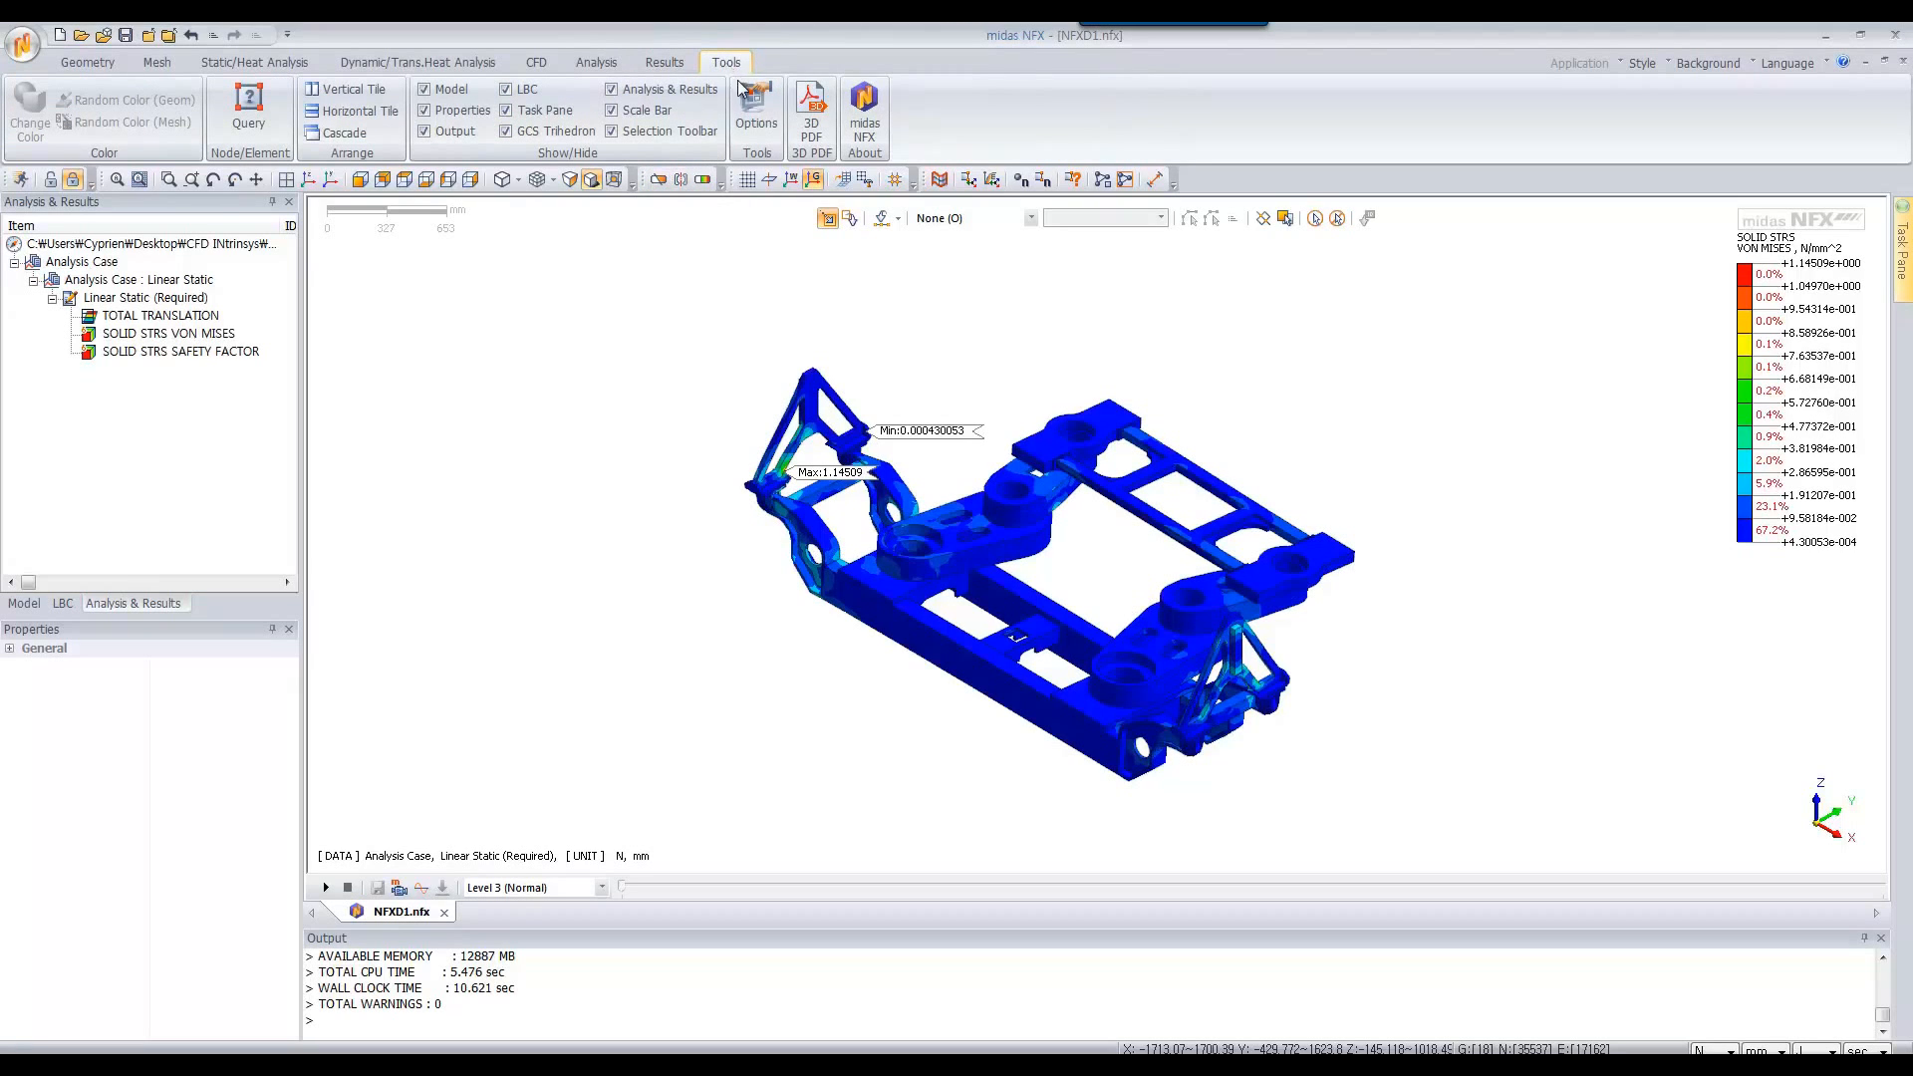
pyautogui.click(813, 127)
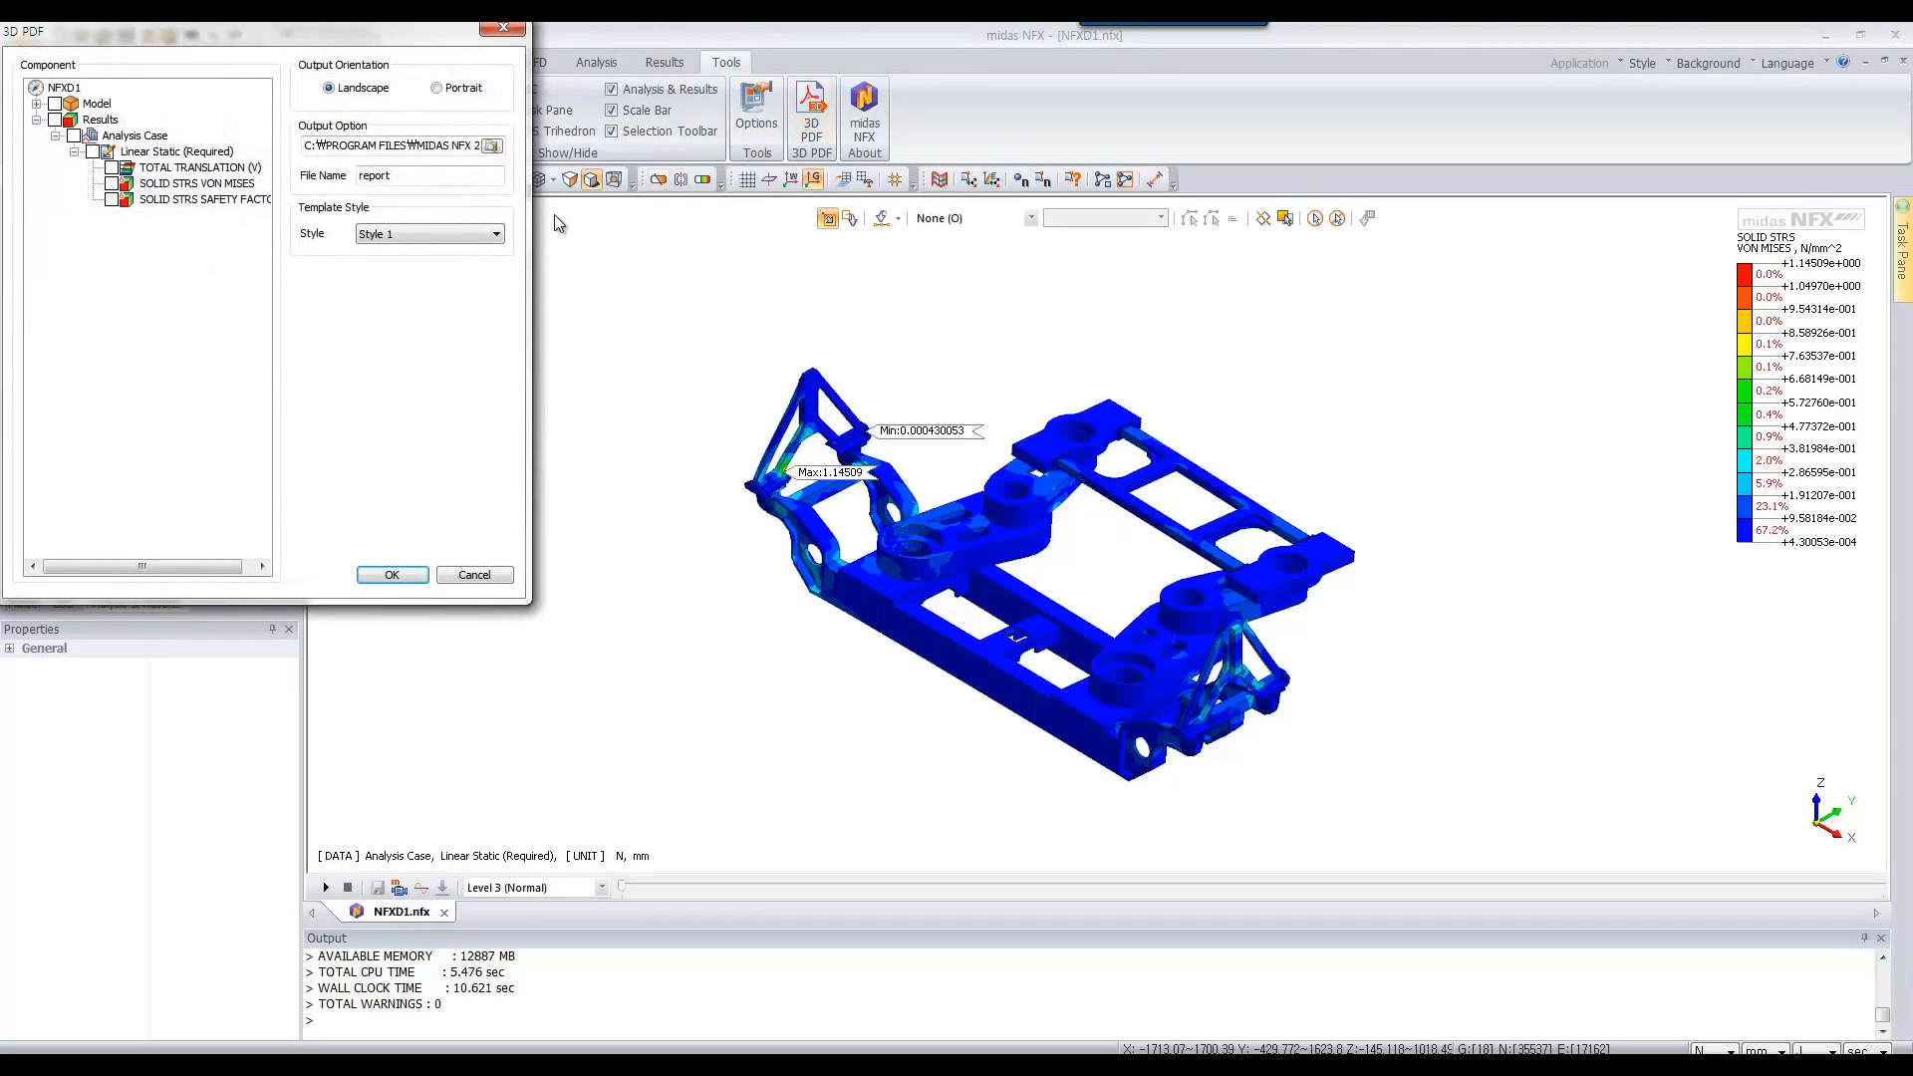
pyautogui.click(37, 105)
pyautogui.click(54, 105)
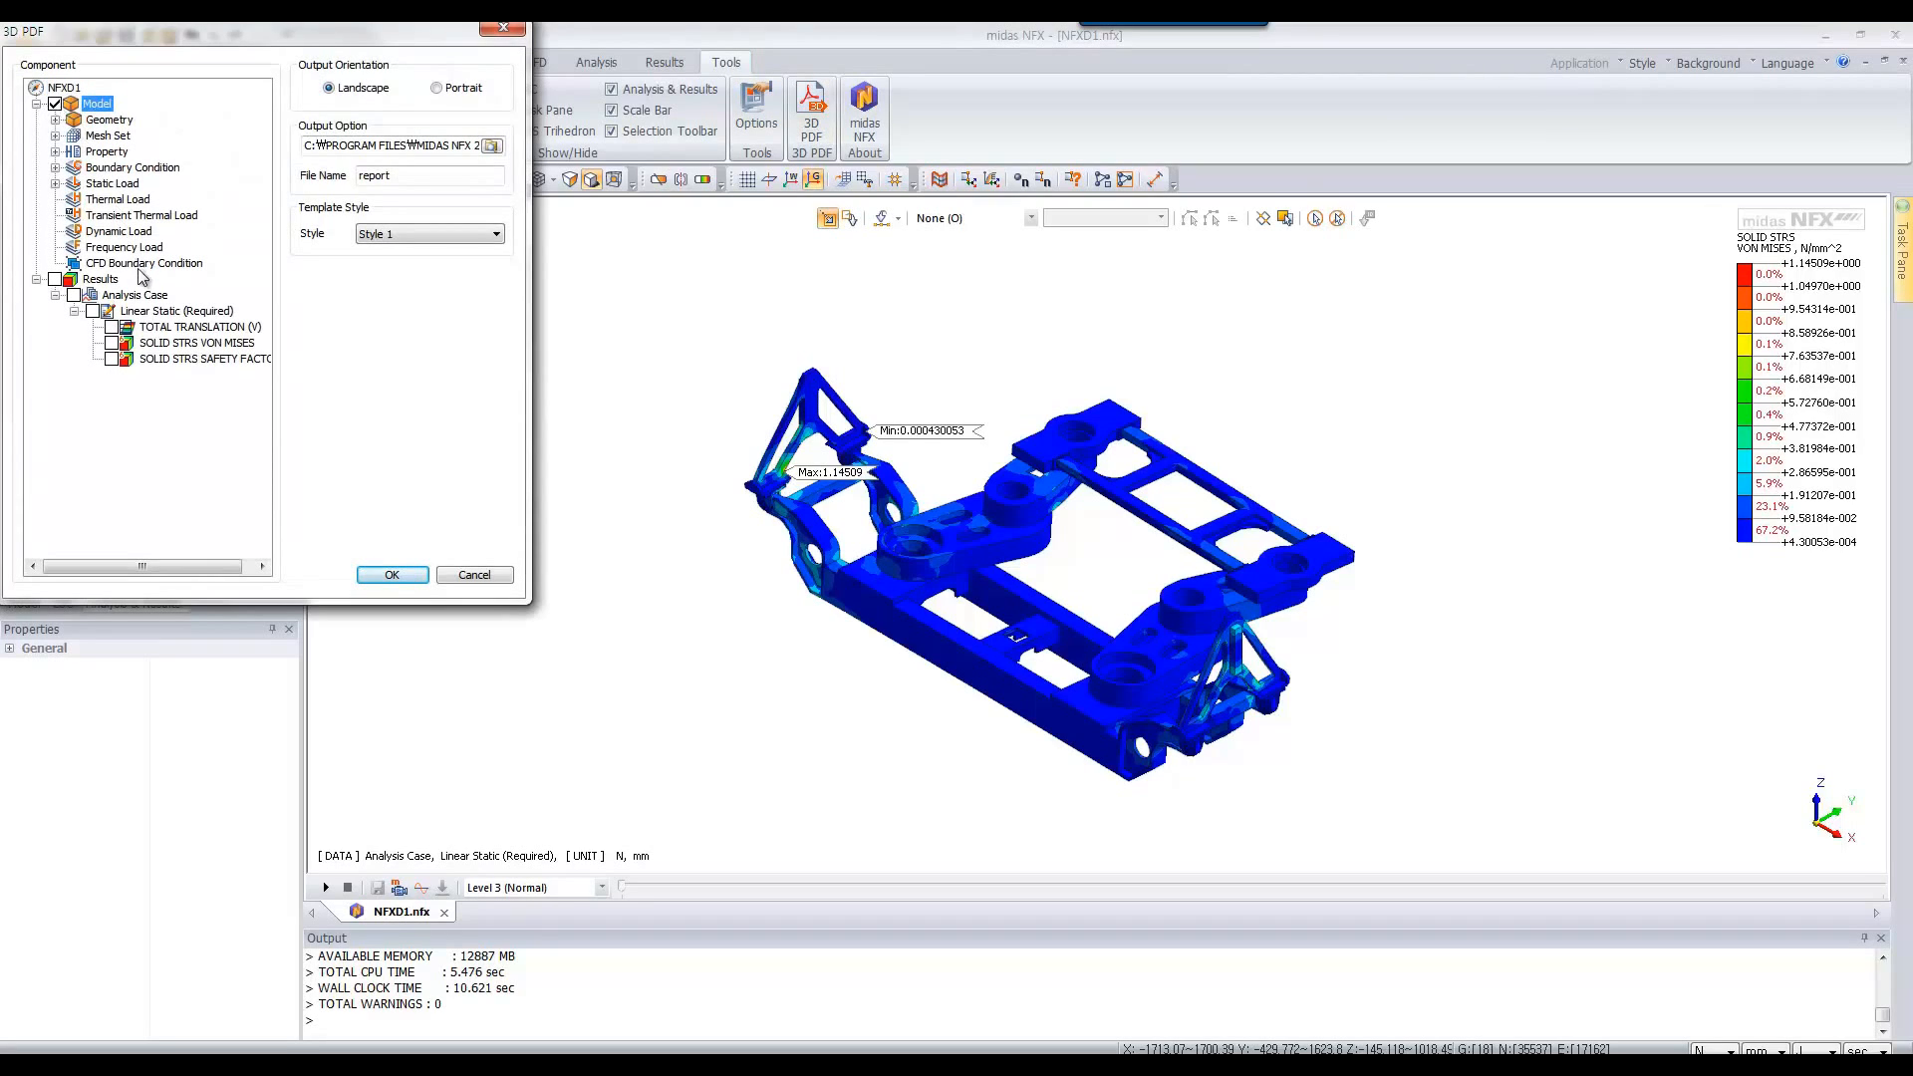
pyautogui.click(111, 328)
pyautogui.click(112, 343)
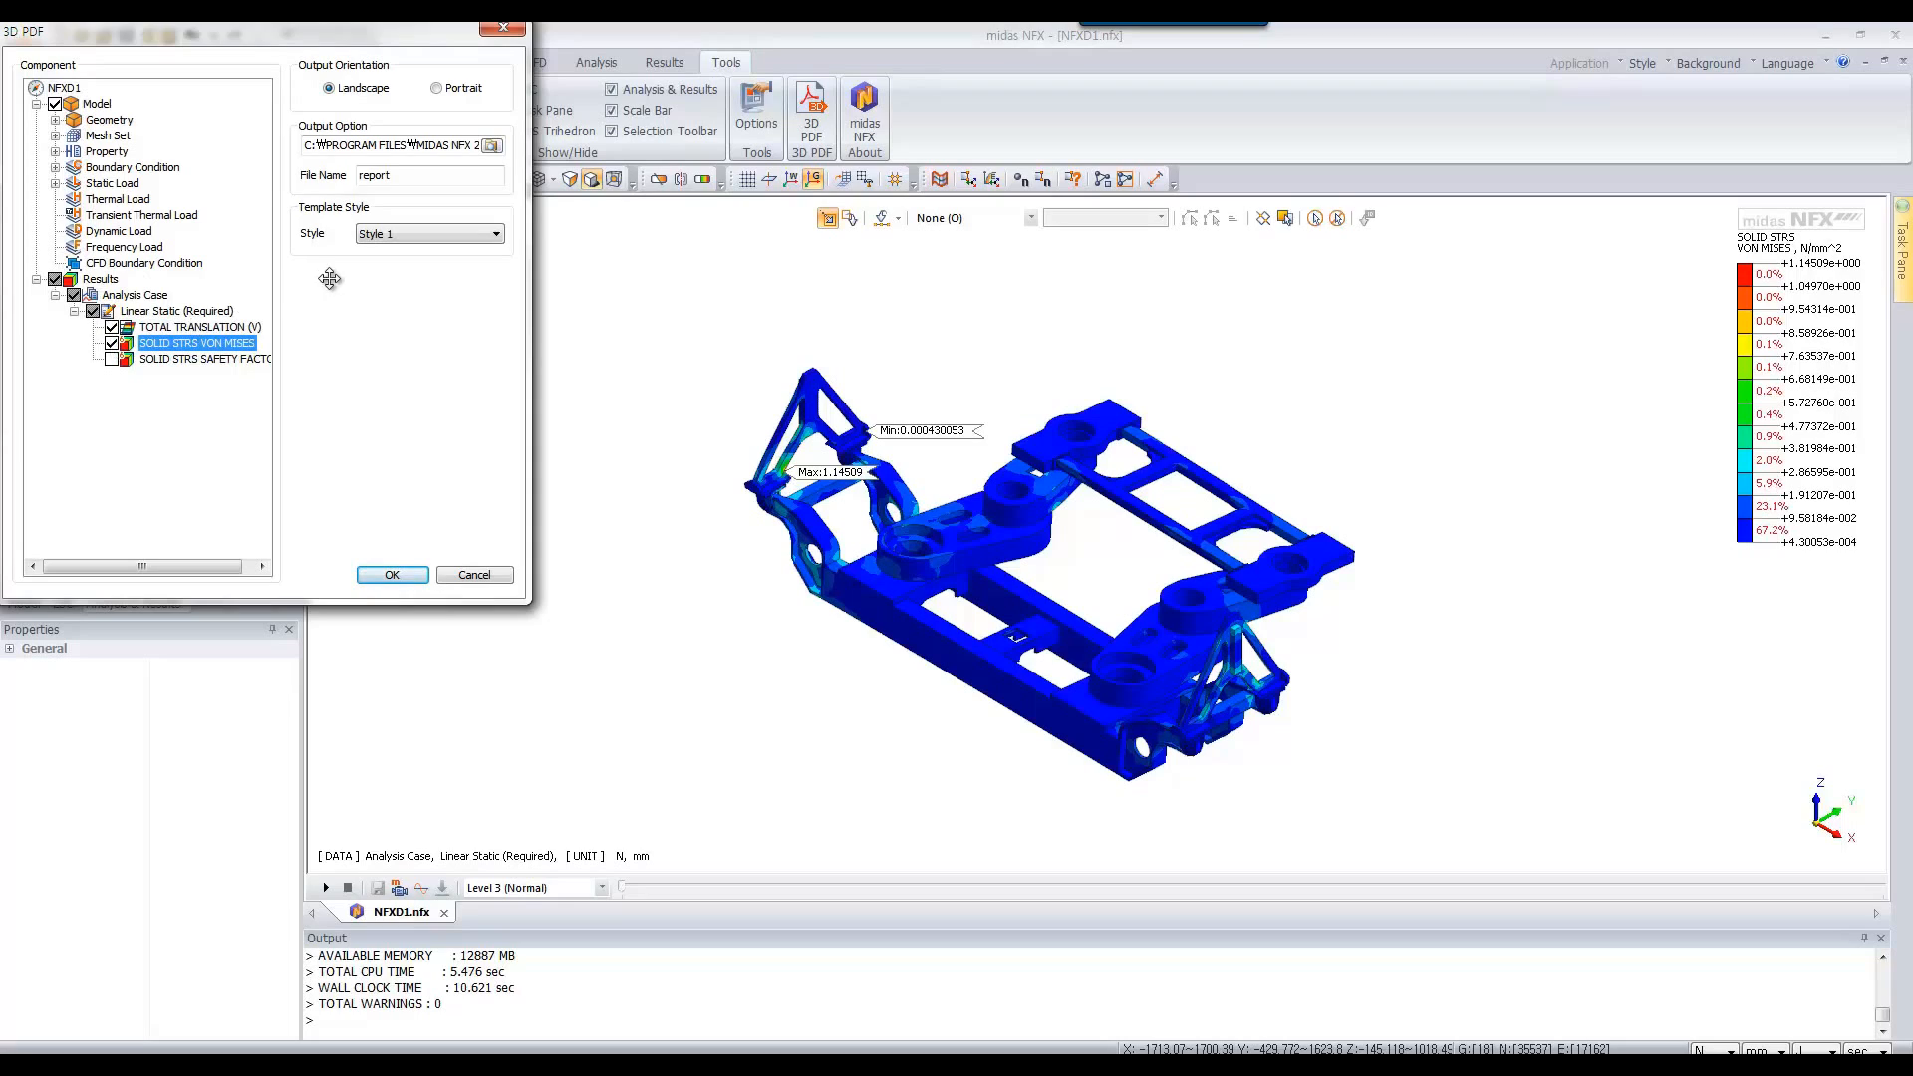
pyautogui.click(411, 178)
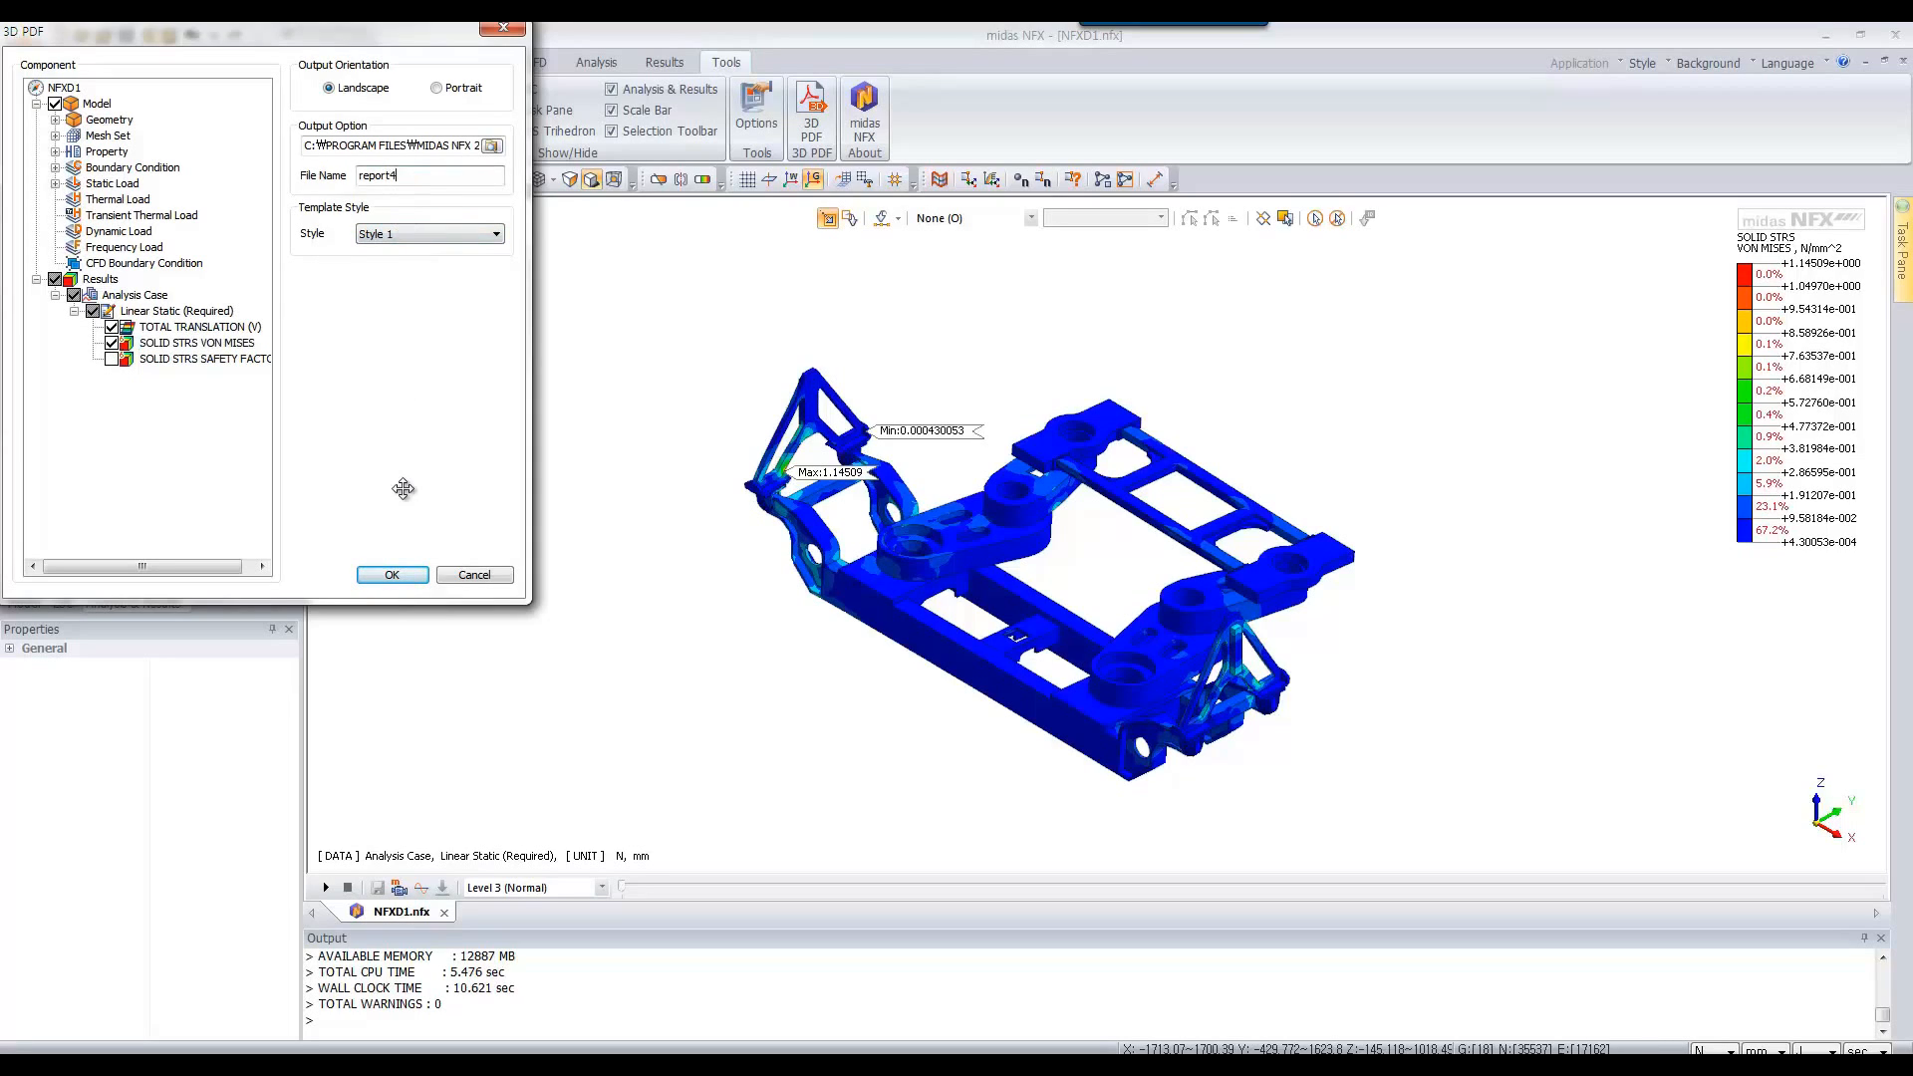
pyautogui.click(395, 575)
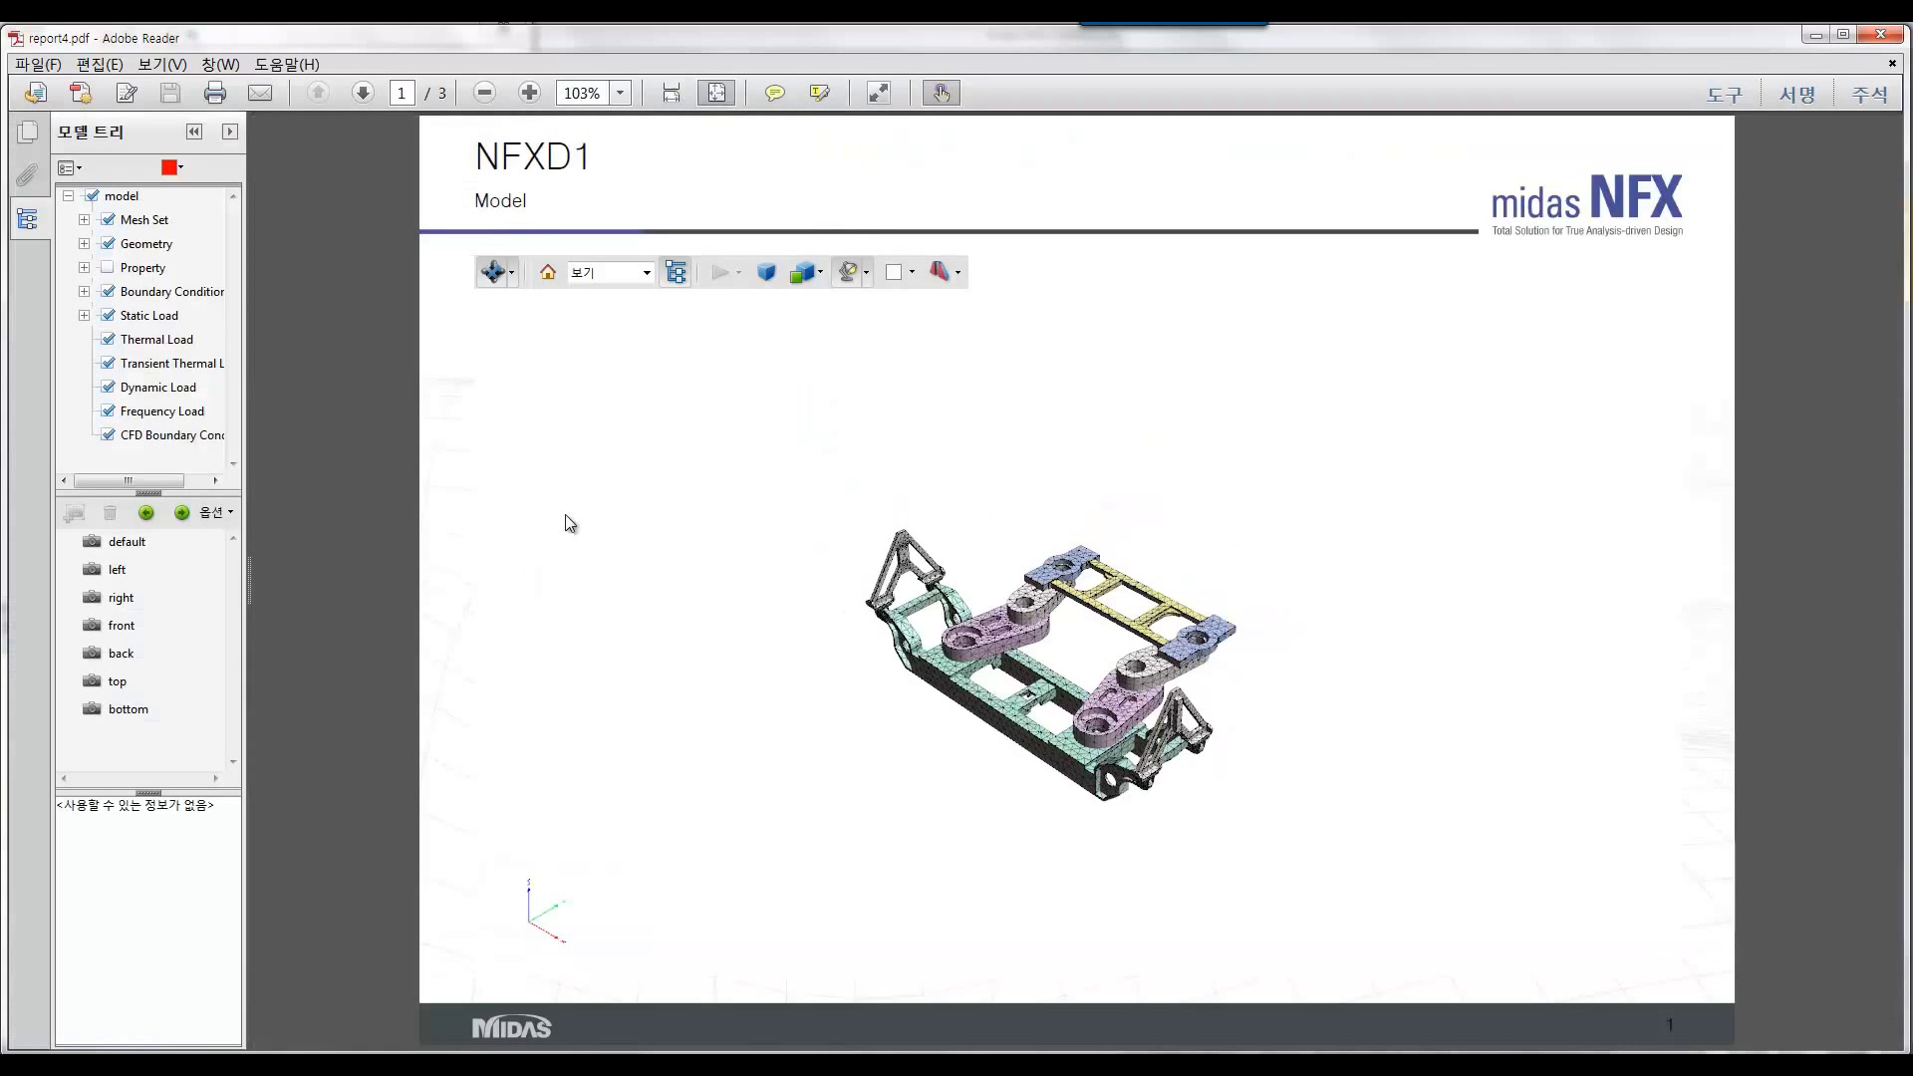
# Examine the meshed assembly from several angles on the Model page of report4.pdf in Adobe Reader
pyautogui.moveTo(1026, 688)
pyautogui.mouseDown()
pyautogui.moveTo(1206, 472)
pyautogui.moveTo(1050, 705)
pyautogui.mouseUp()
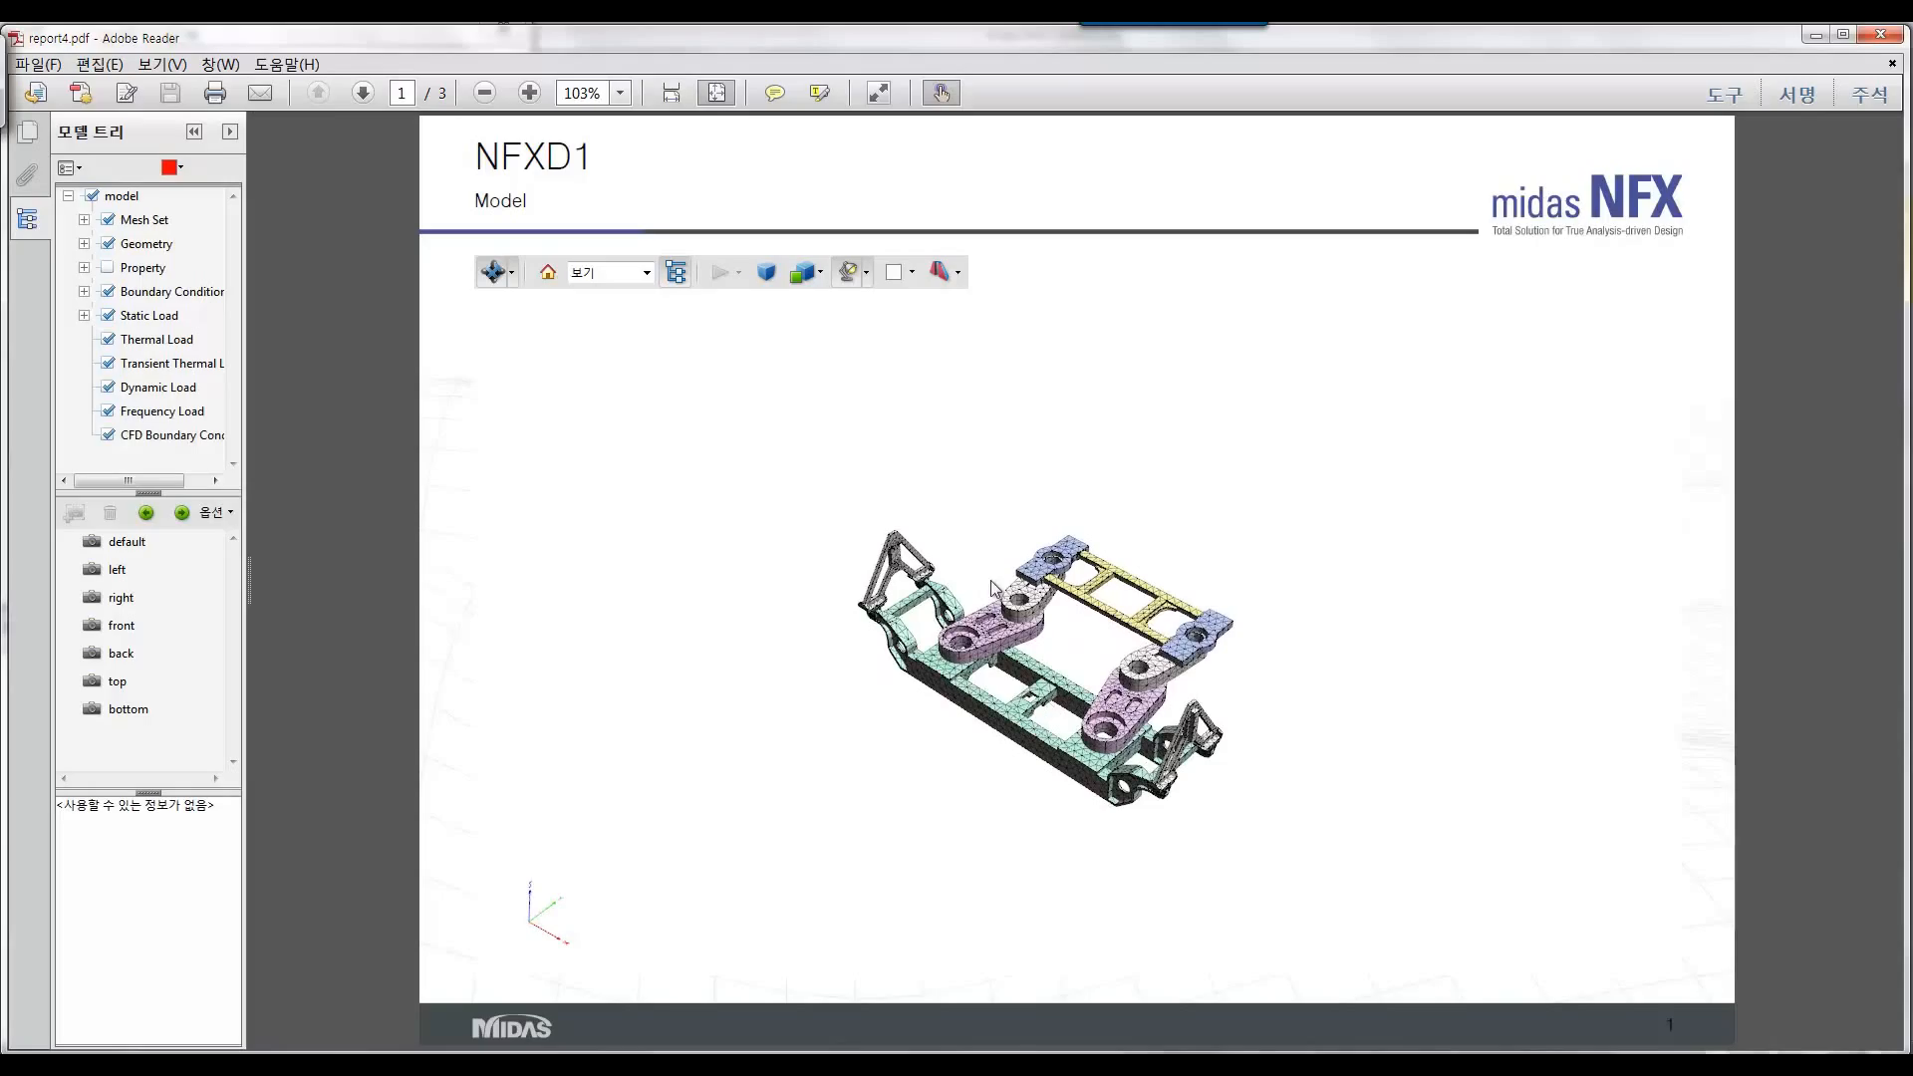
pyautogui.scroll(5, 1046, 699)
pyautogui.scroll(-1, 1020, 428)
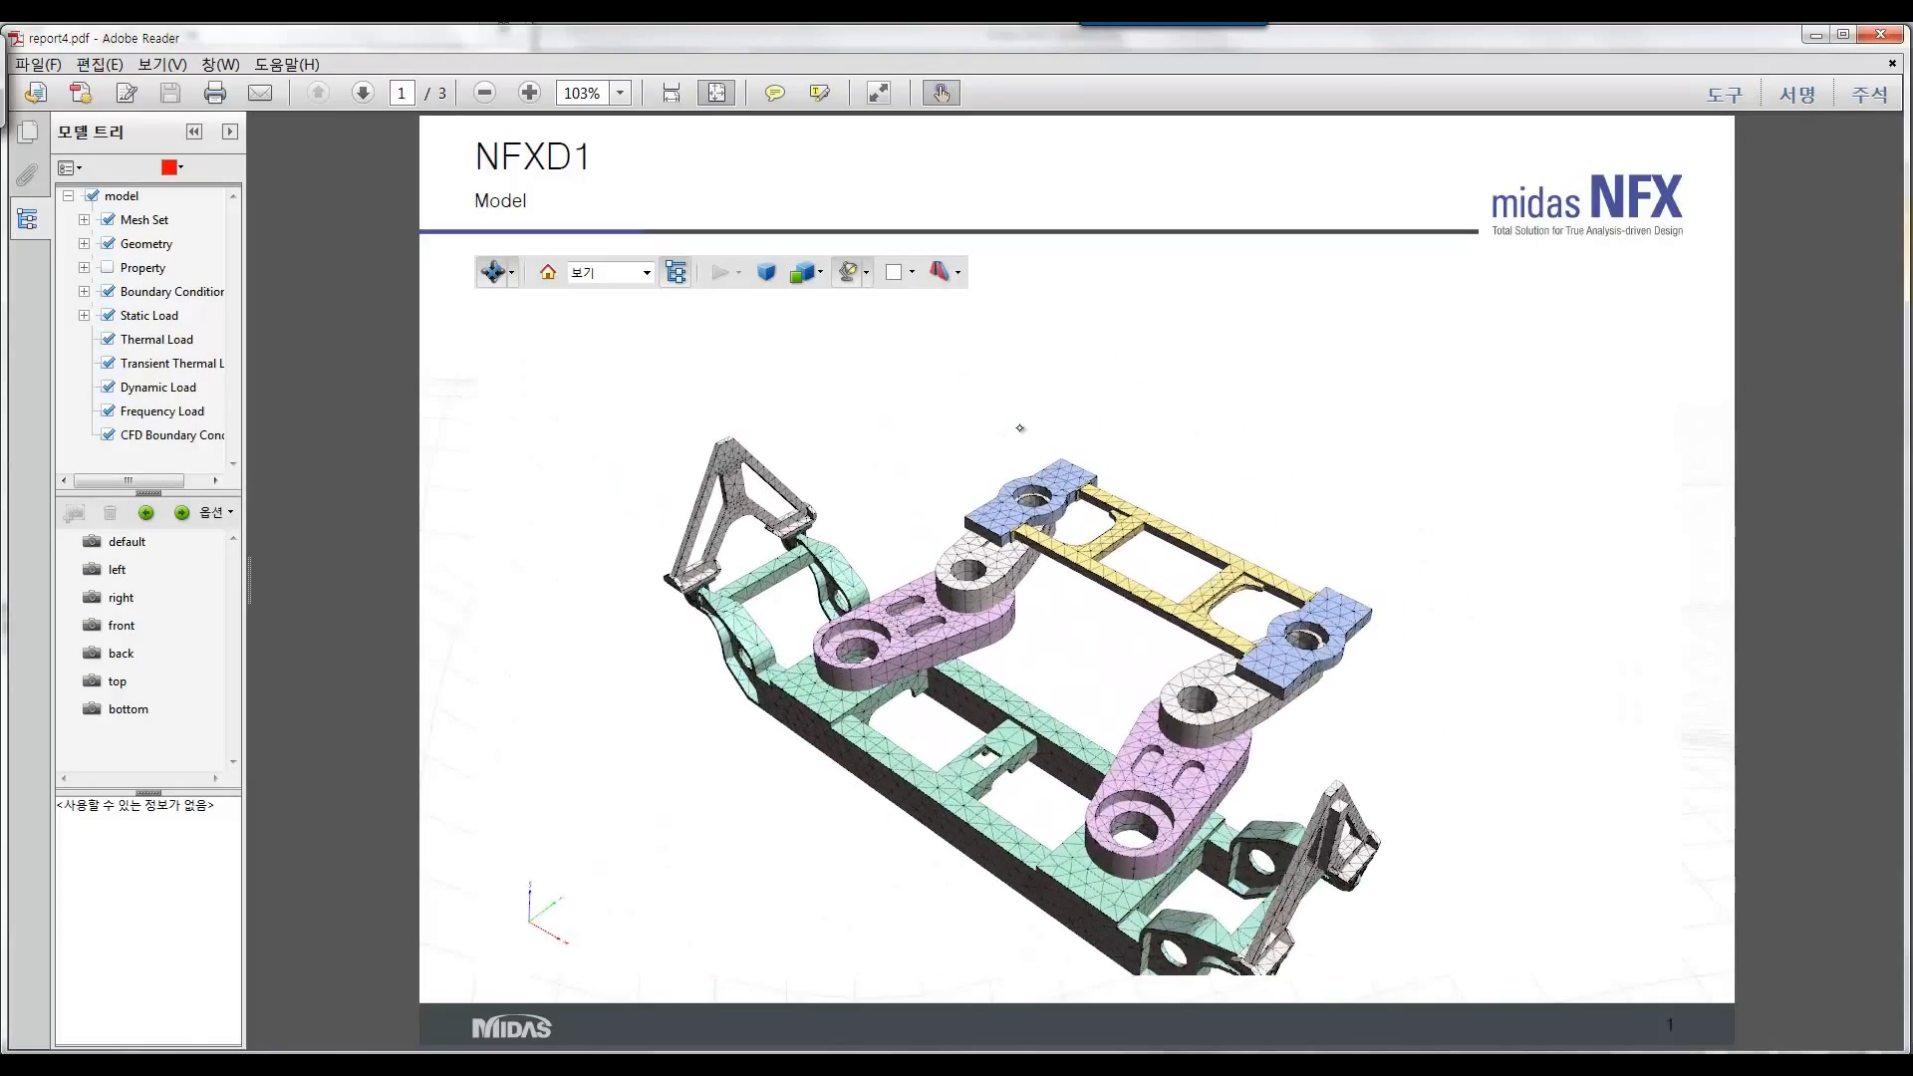
pyautogui.moveTo(1021, 428); pyautogui.dragTo(928, 562)
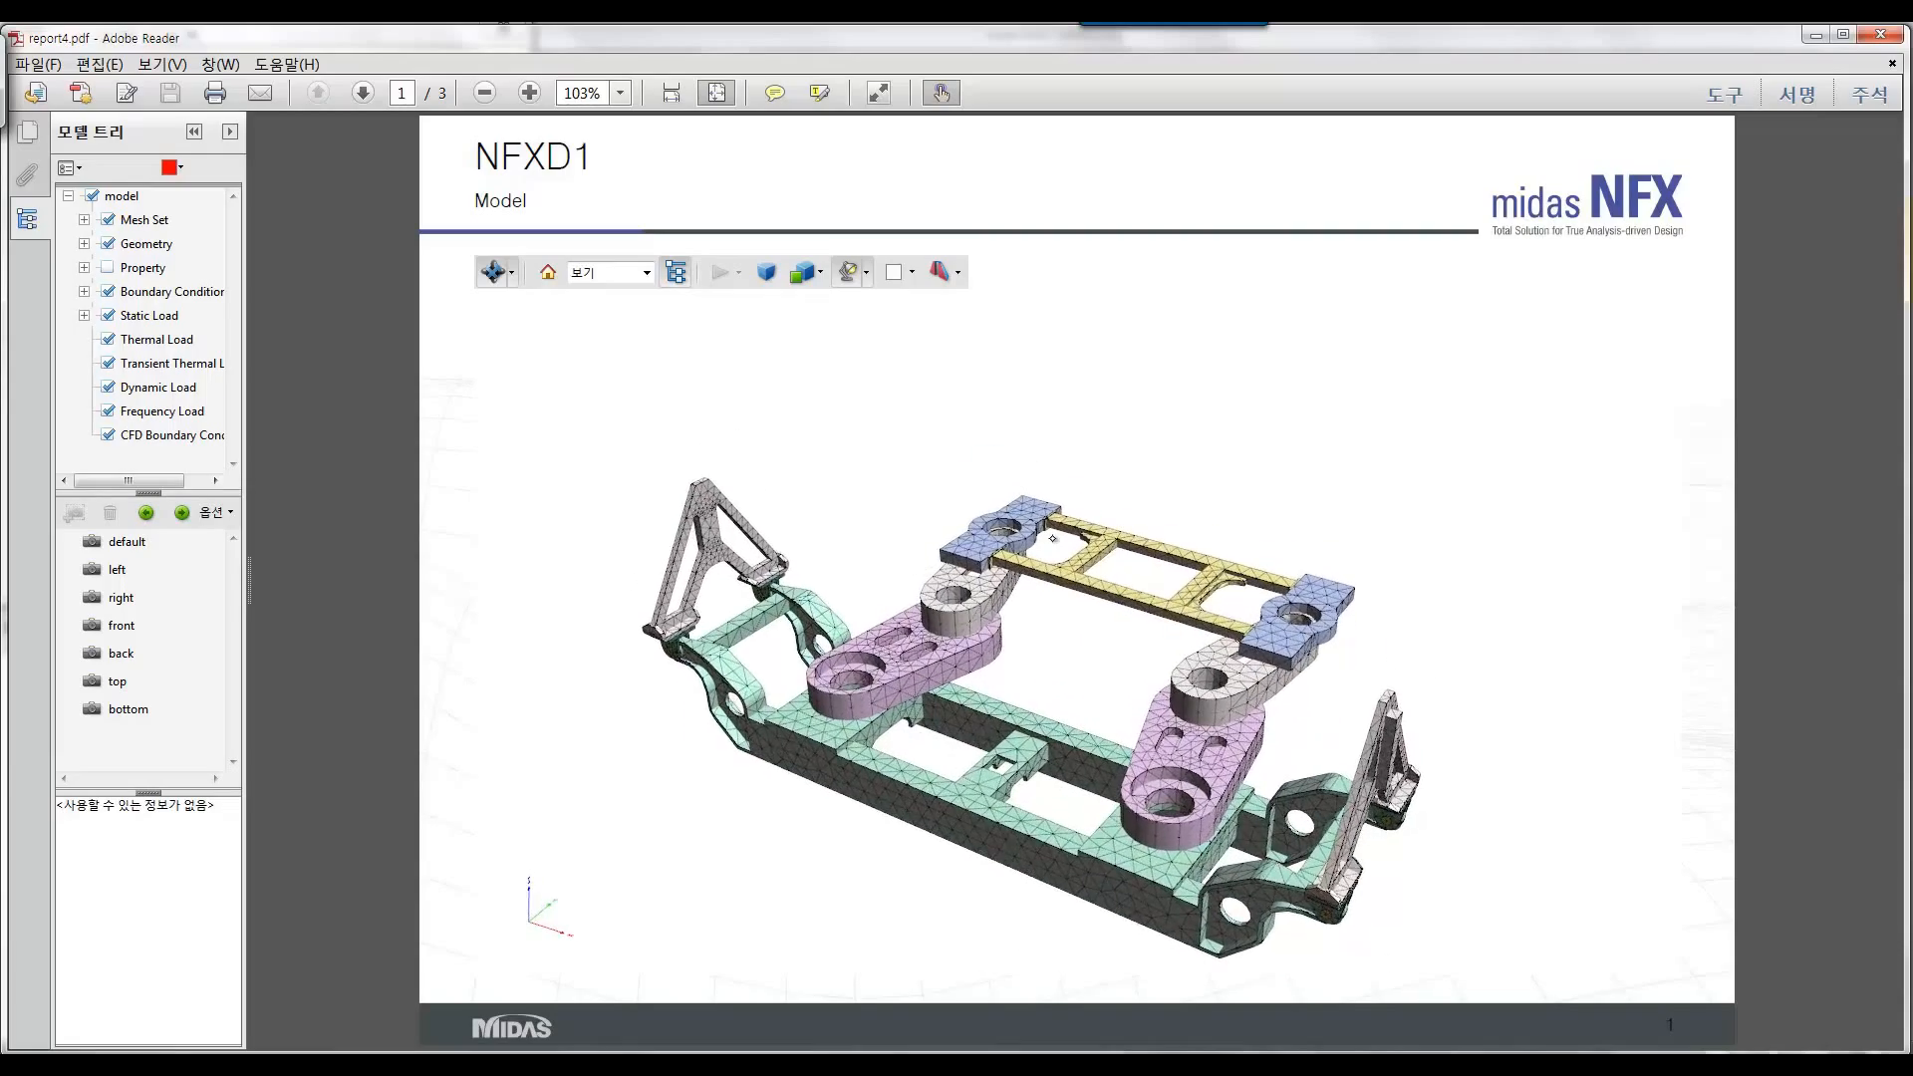
pyautogui.scroll(2, 1052, 538)
pyautogui.scroll(-3, 1052, 538)
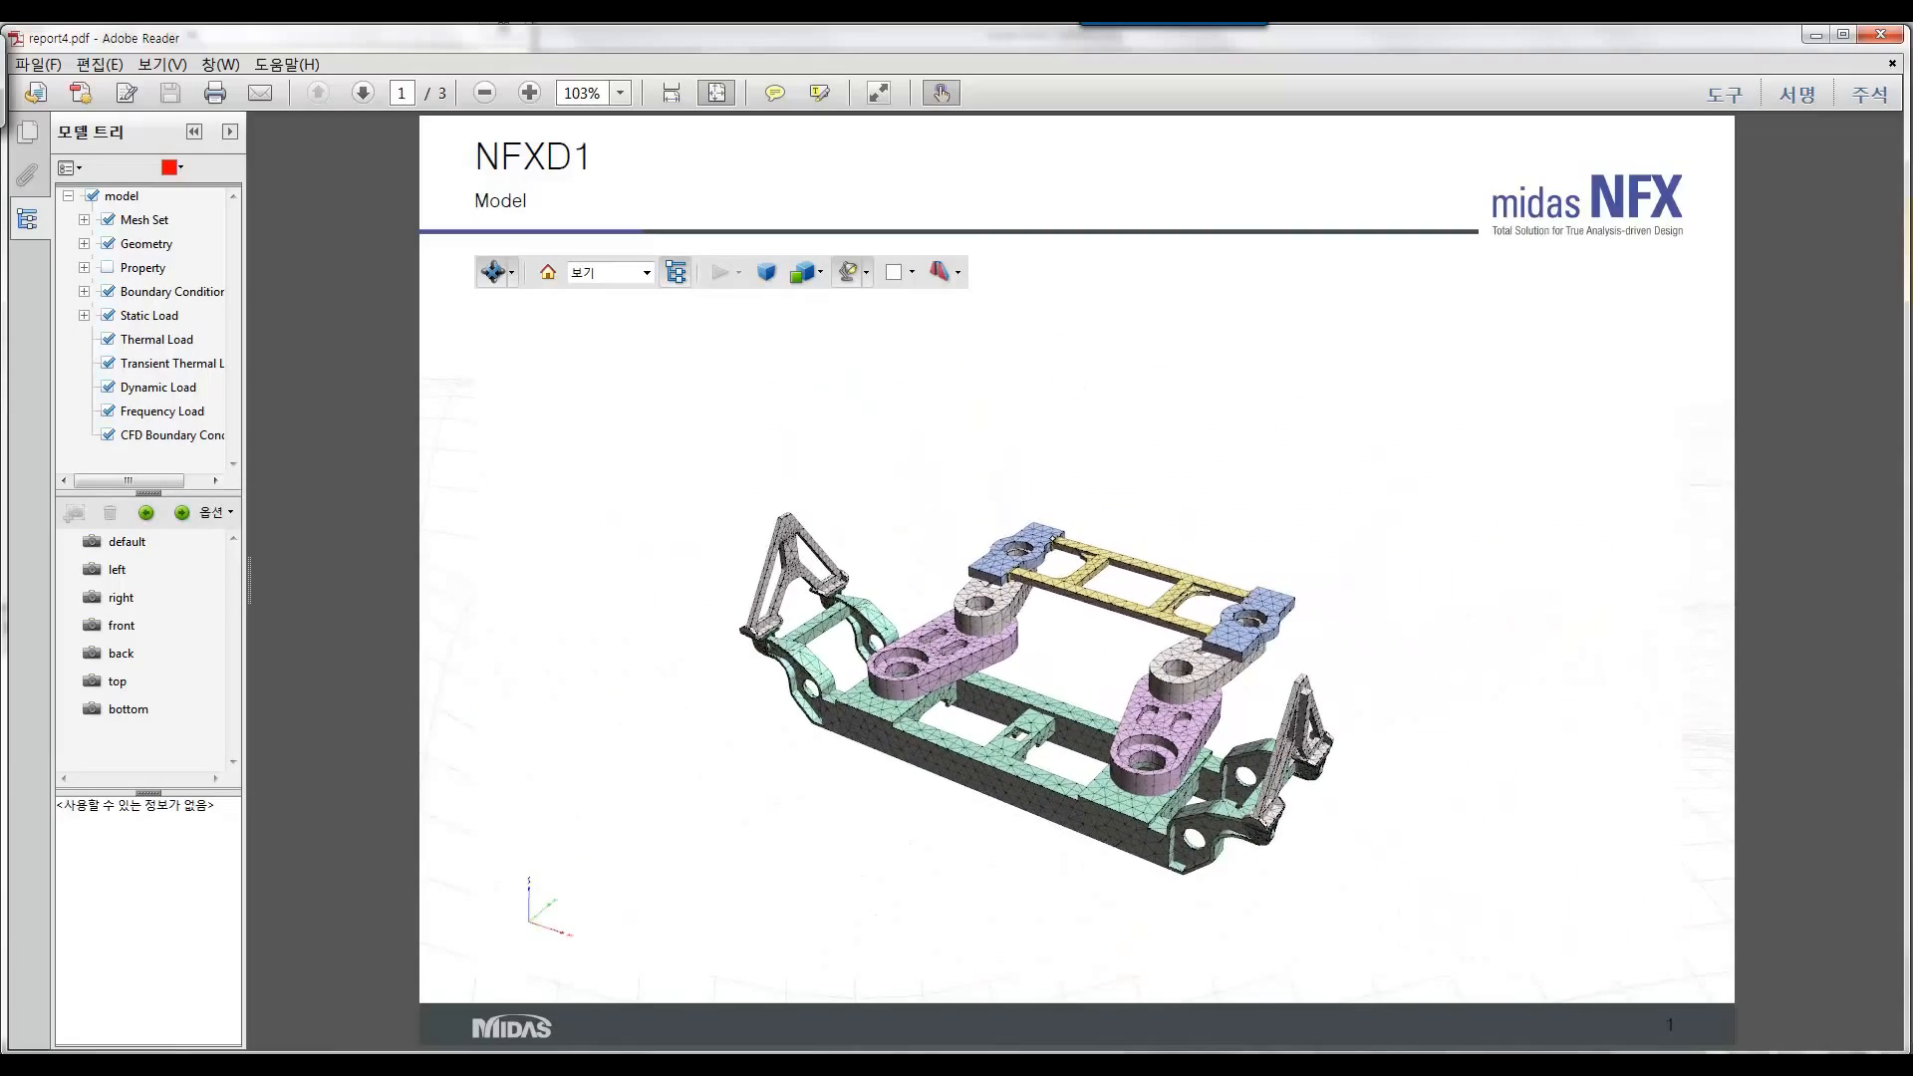
# Expand Mesh Set in the model tree and hide Auto-Mesh(3D)-16 and the mesh directly above it
pyautogui.click(84, 220)
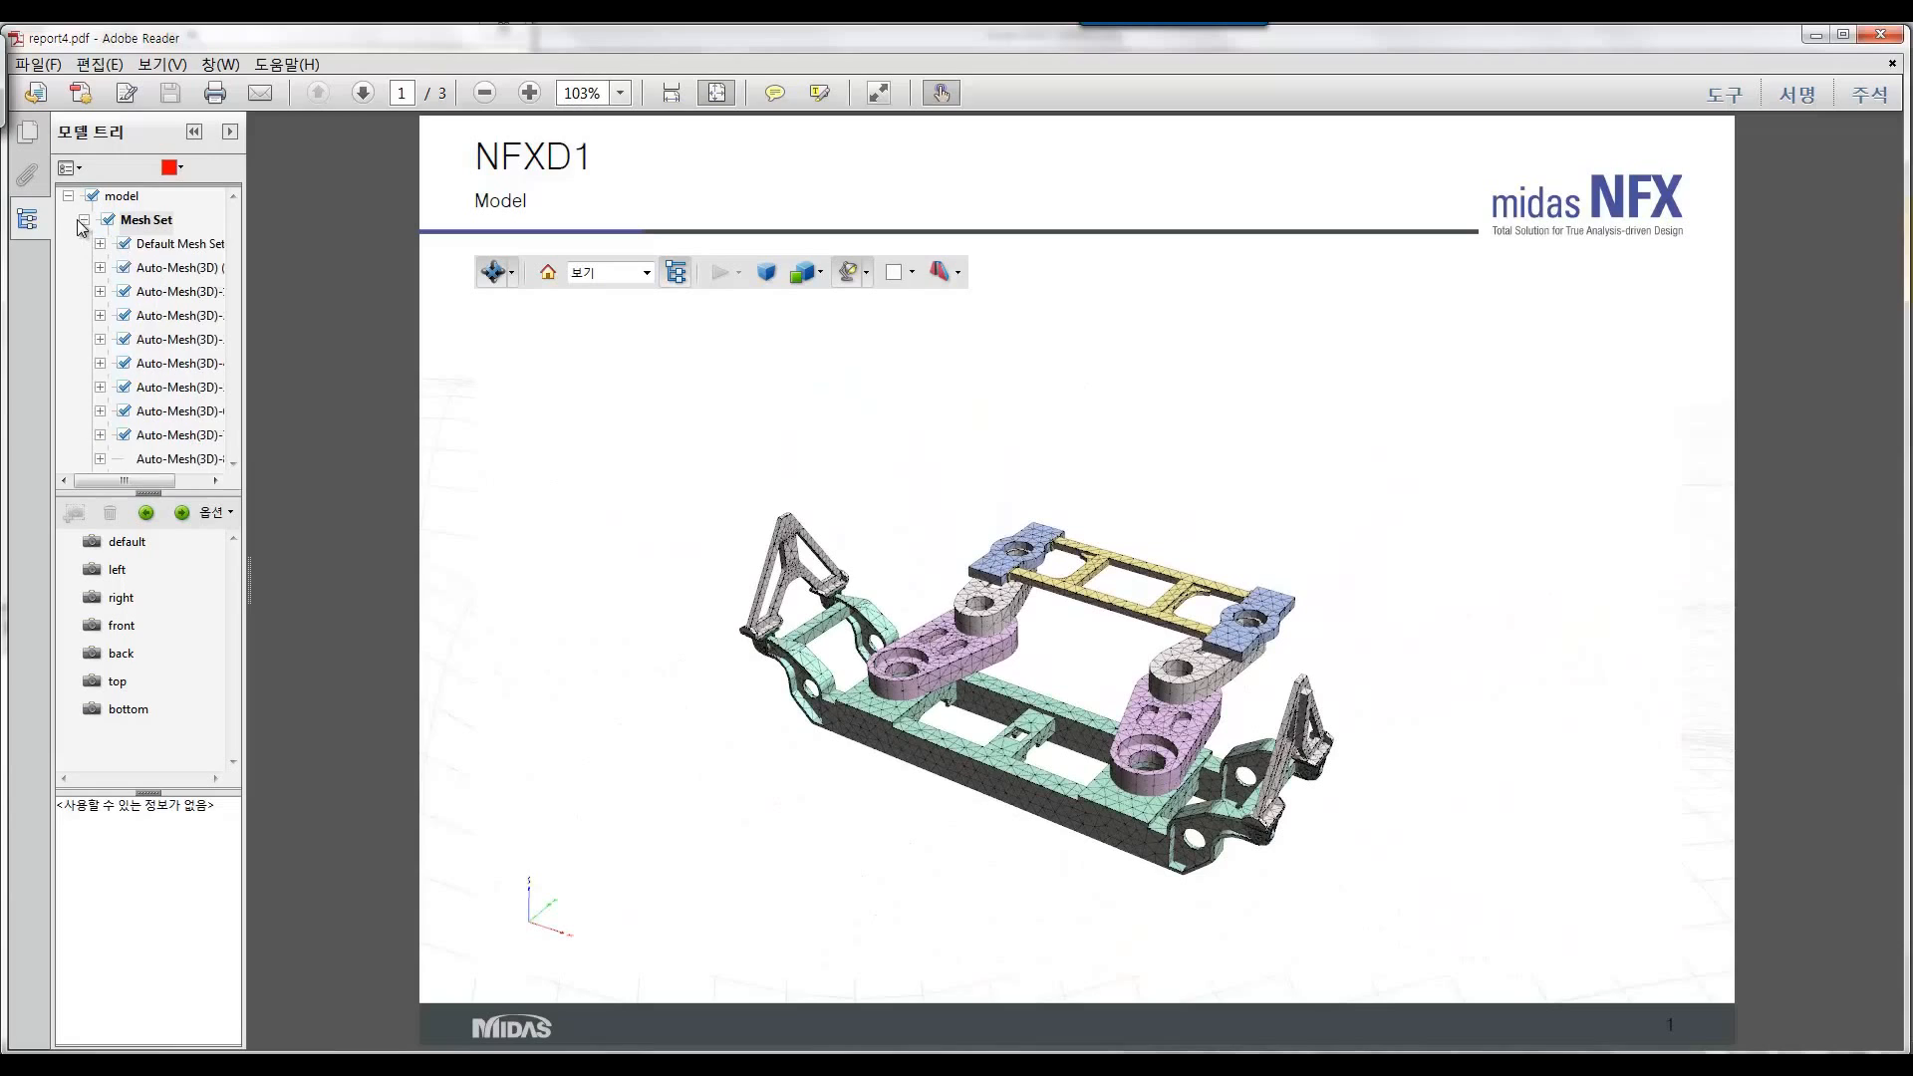
pyautogui.click(99, 269)
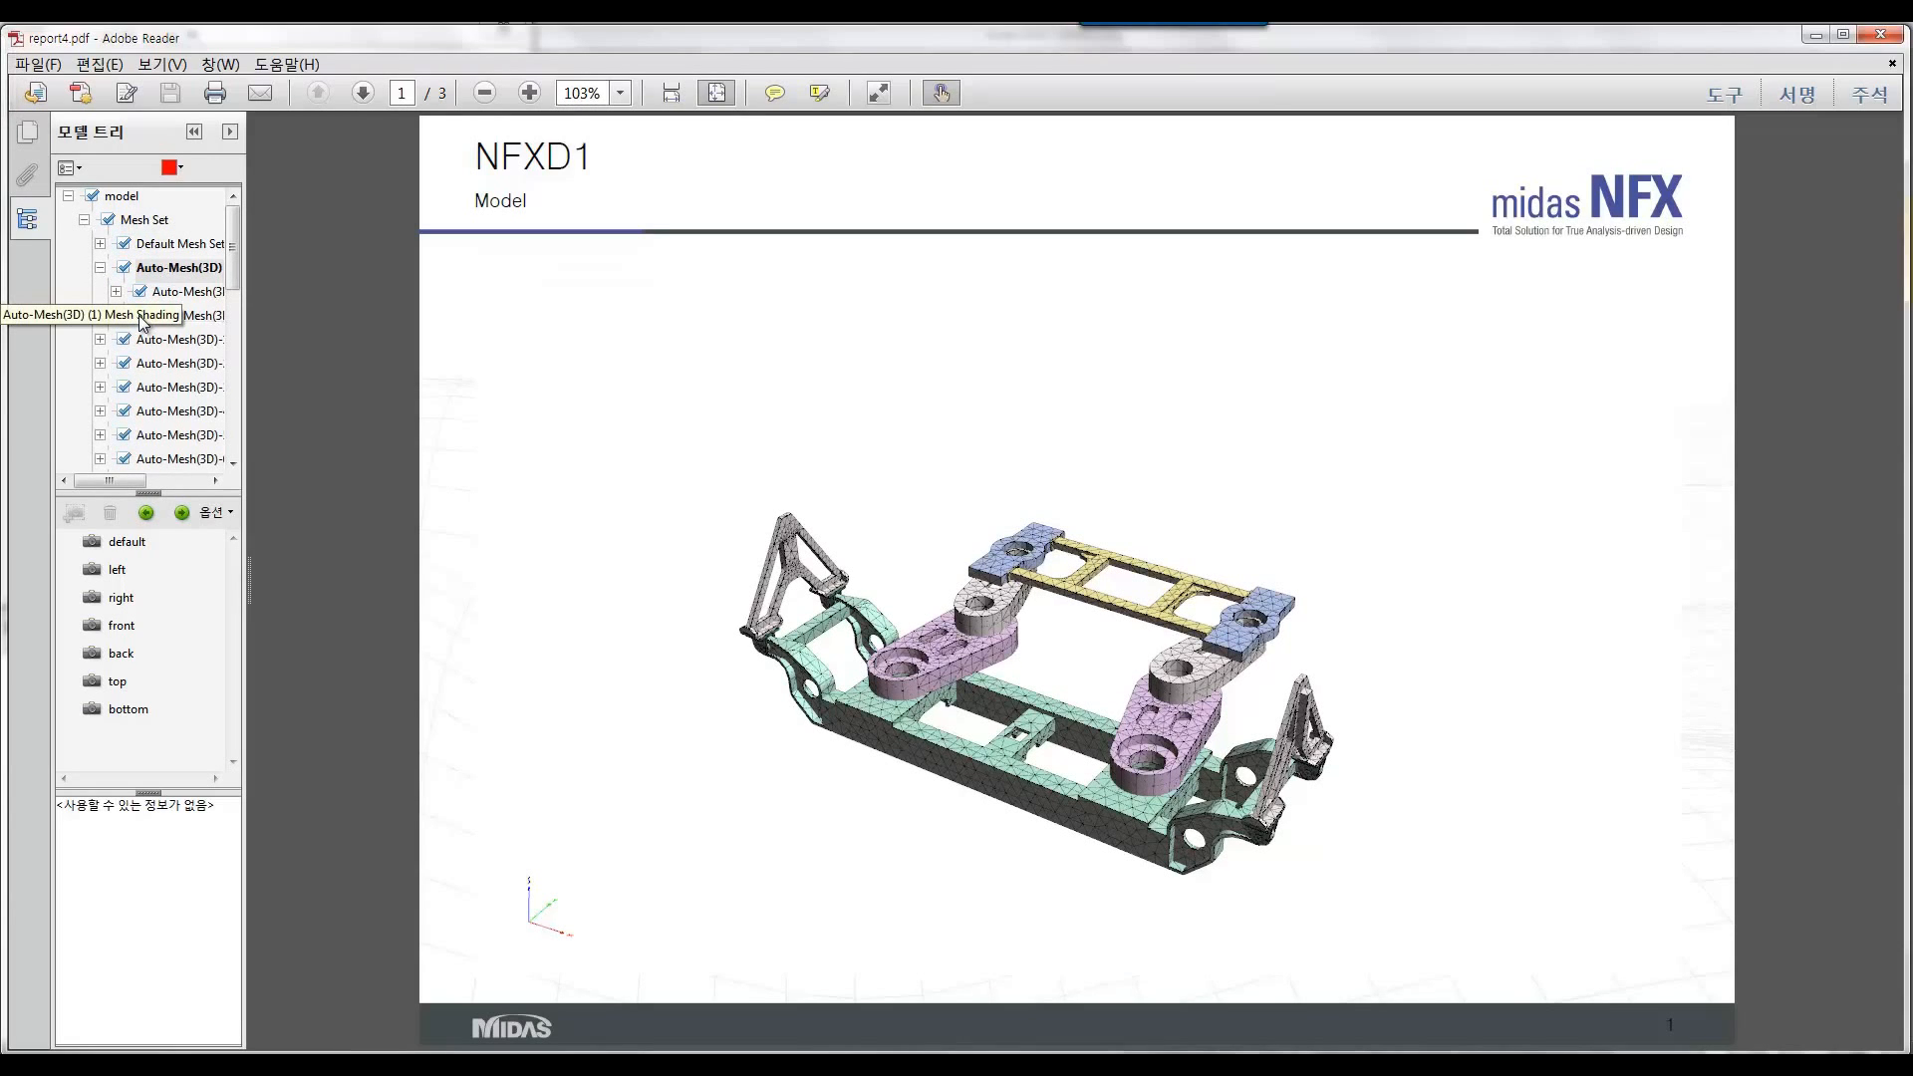
pyautogui.moveTo(235, 261); pyautogui.dragTo(235, 378)
pyautogui.click(124, 339)
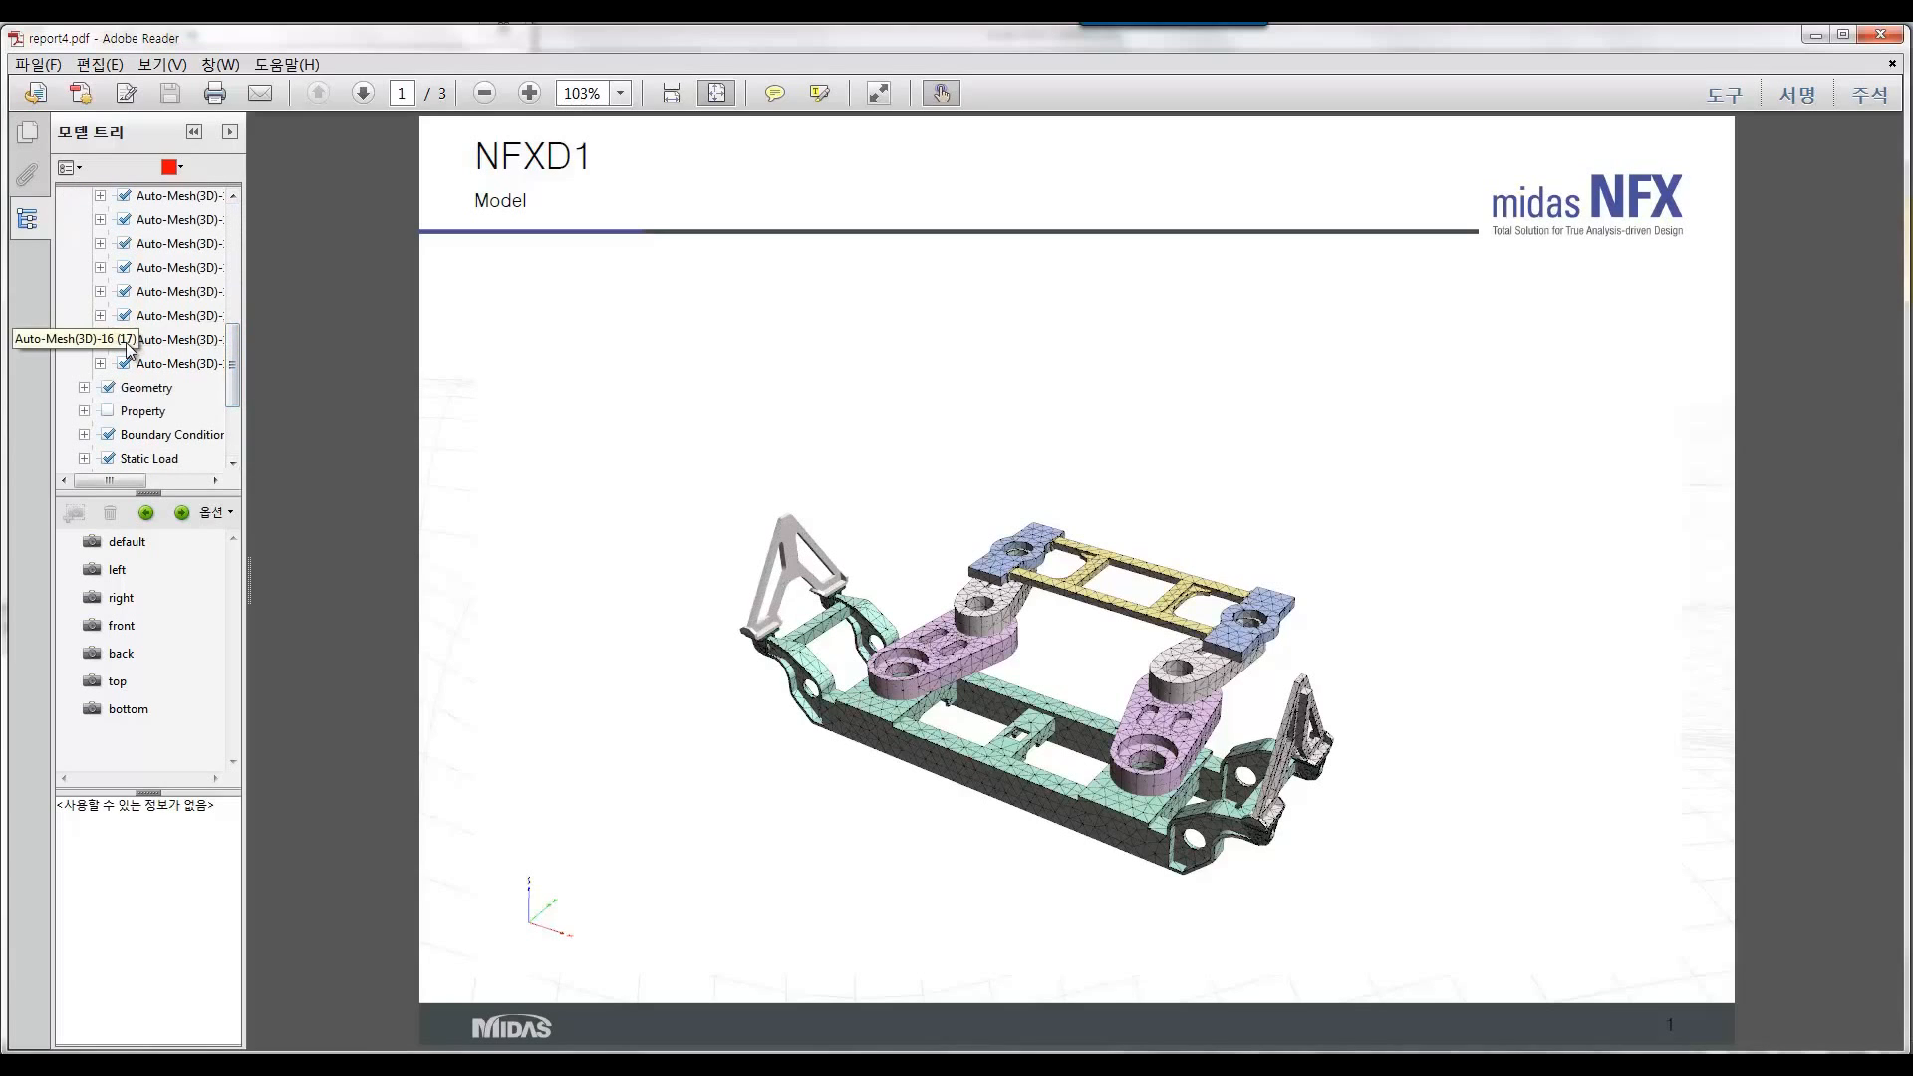
pyautogui.click(124, 316)
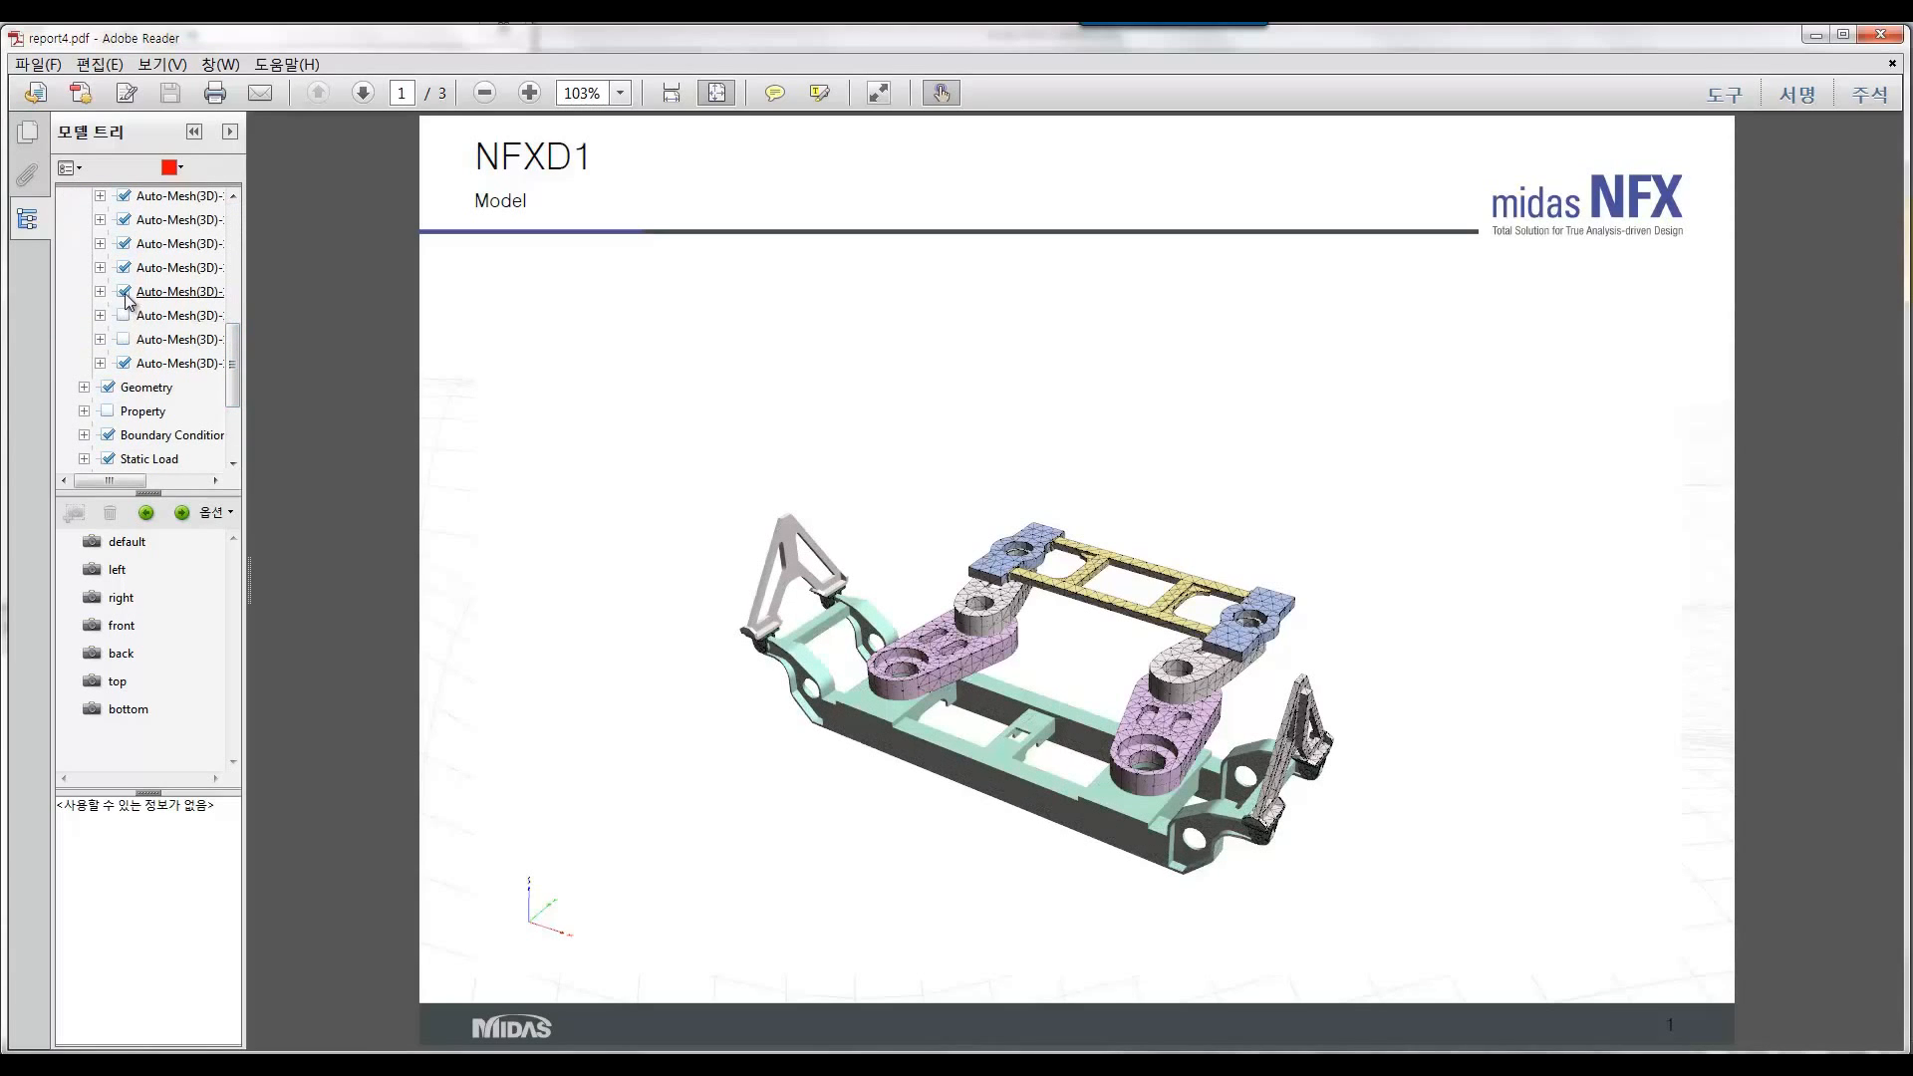
pyautogui.moveTo(230, 390); pyautogui.dragTo(230, 271)
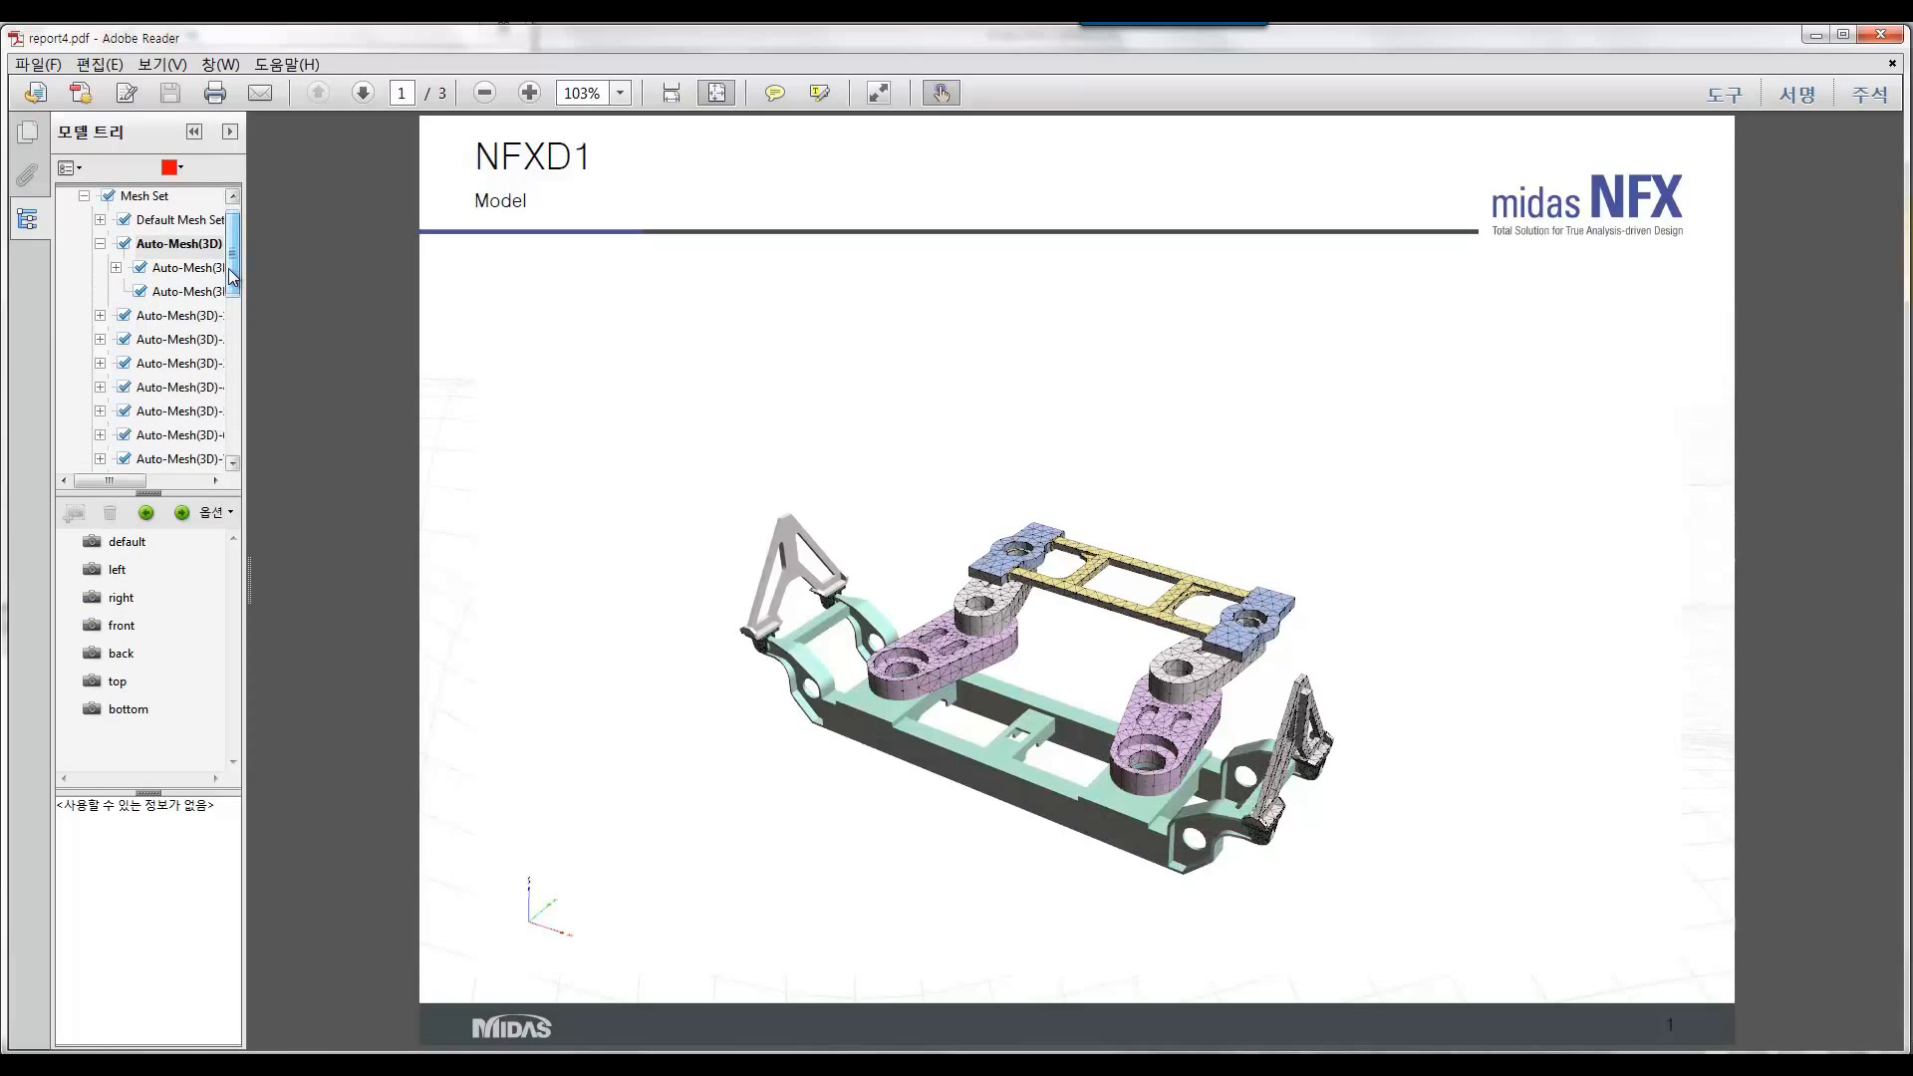
# Go to the TOTAL TRANSLATION (V) page, hide its Geometry and inspect the displacement contour from several angles
pyautogui.click(28, 132)
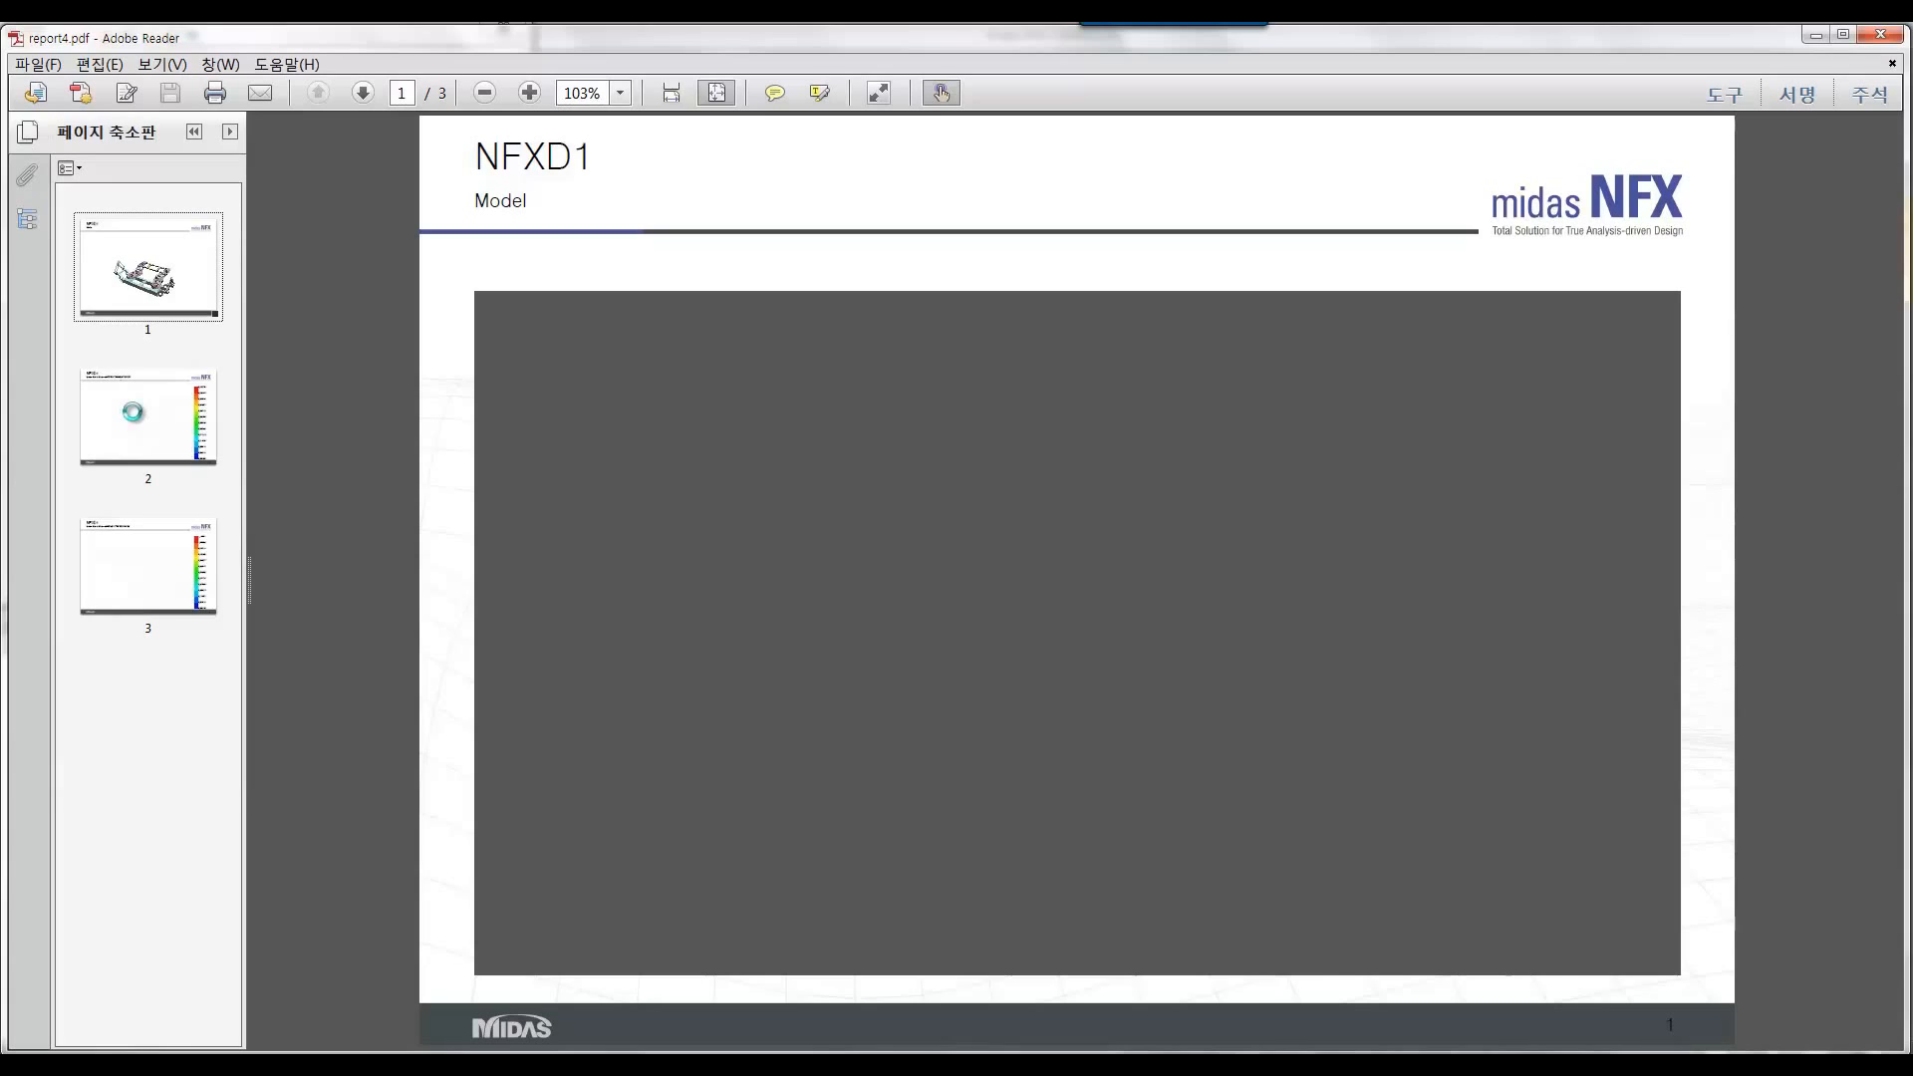
pyautogui.click(132, 412)
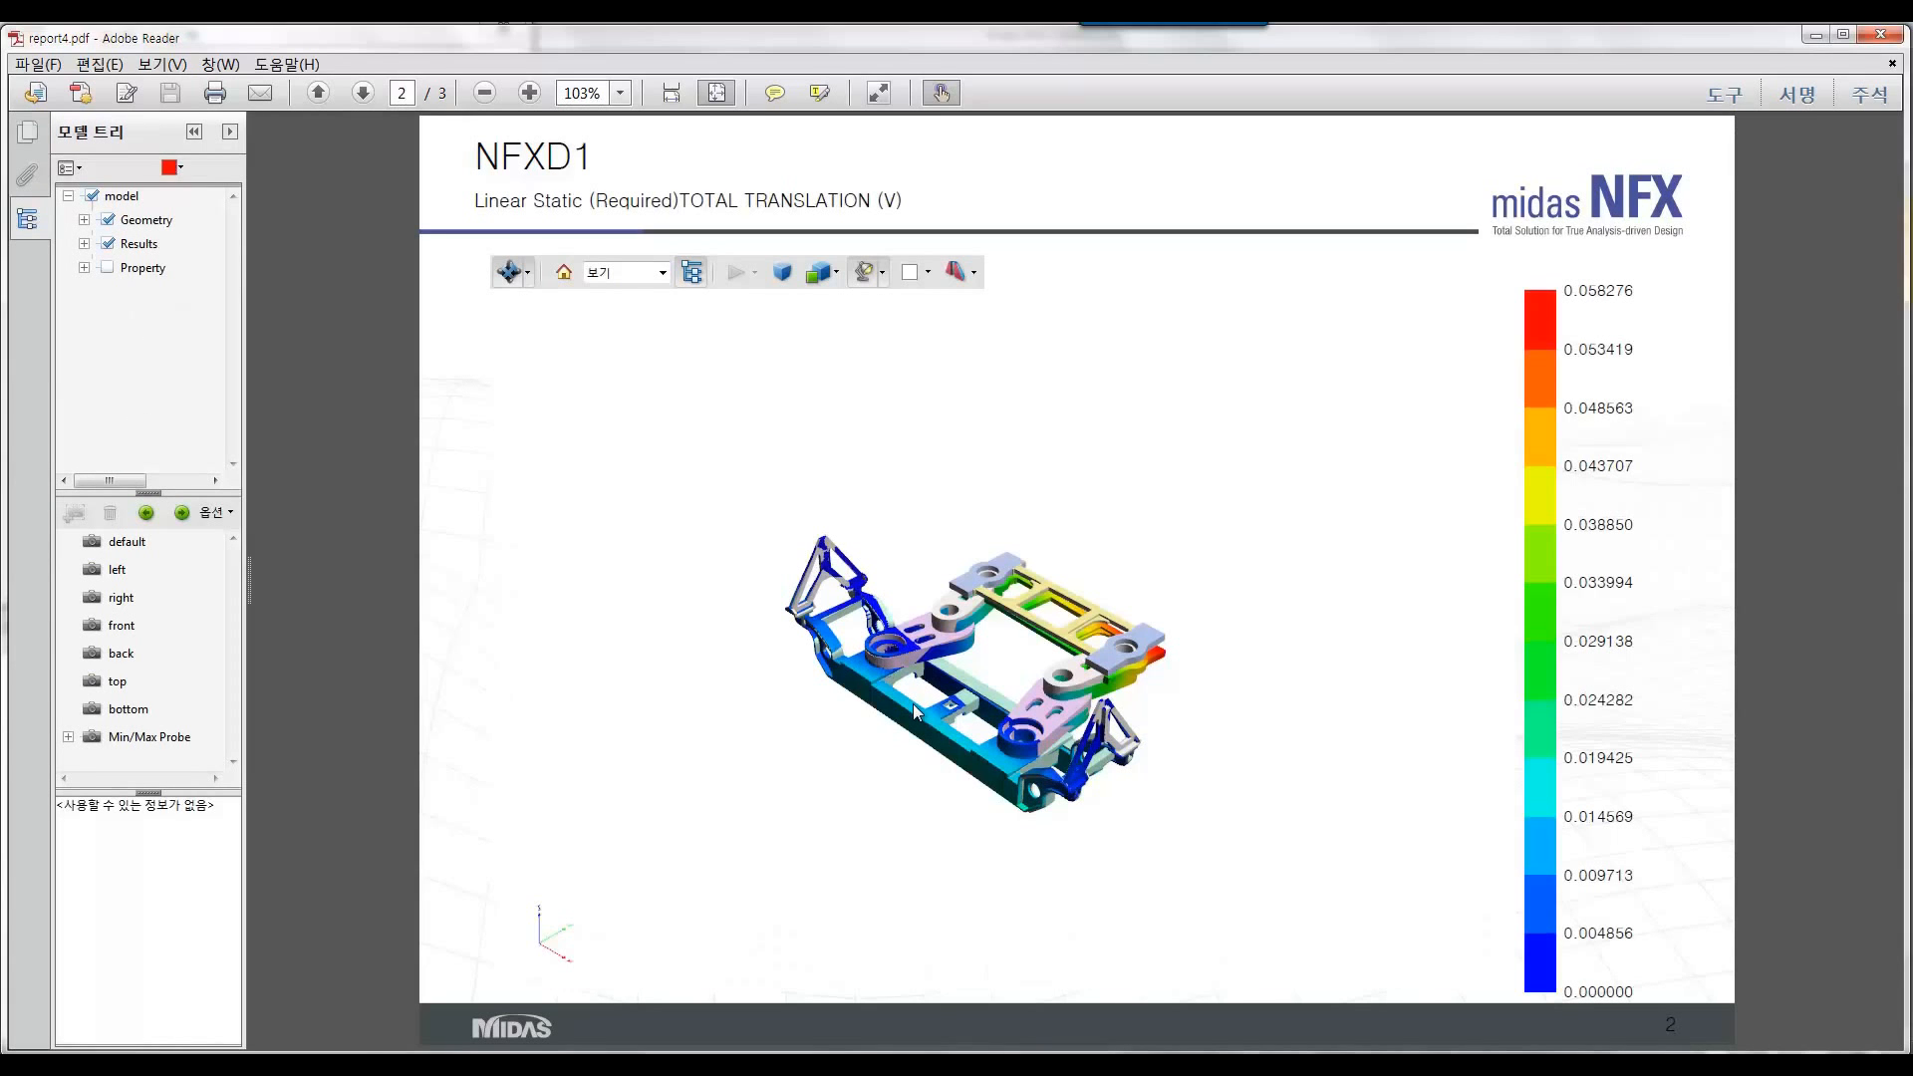
pyautogui.click(108, 221)
pyautogui.moveTo(910, 680); pyautogui.dragTo(955, 677)
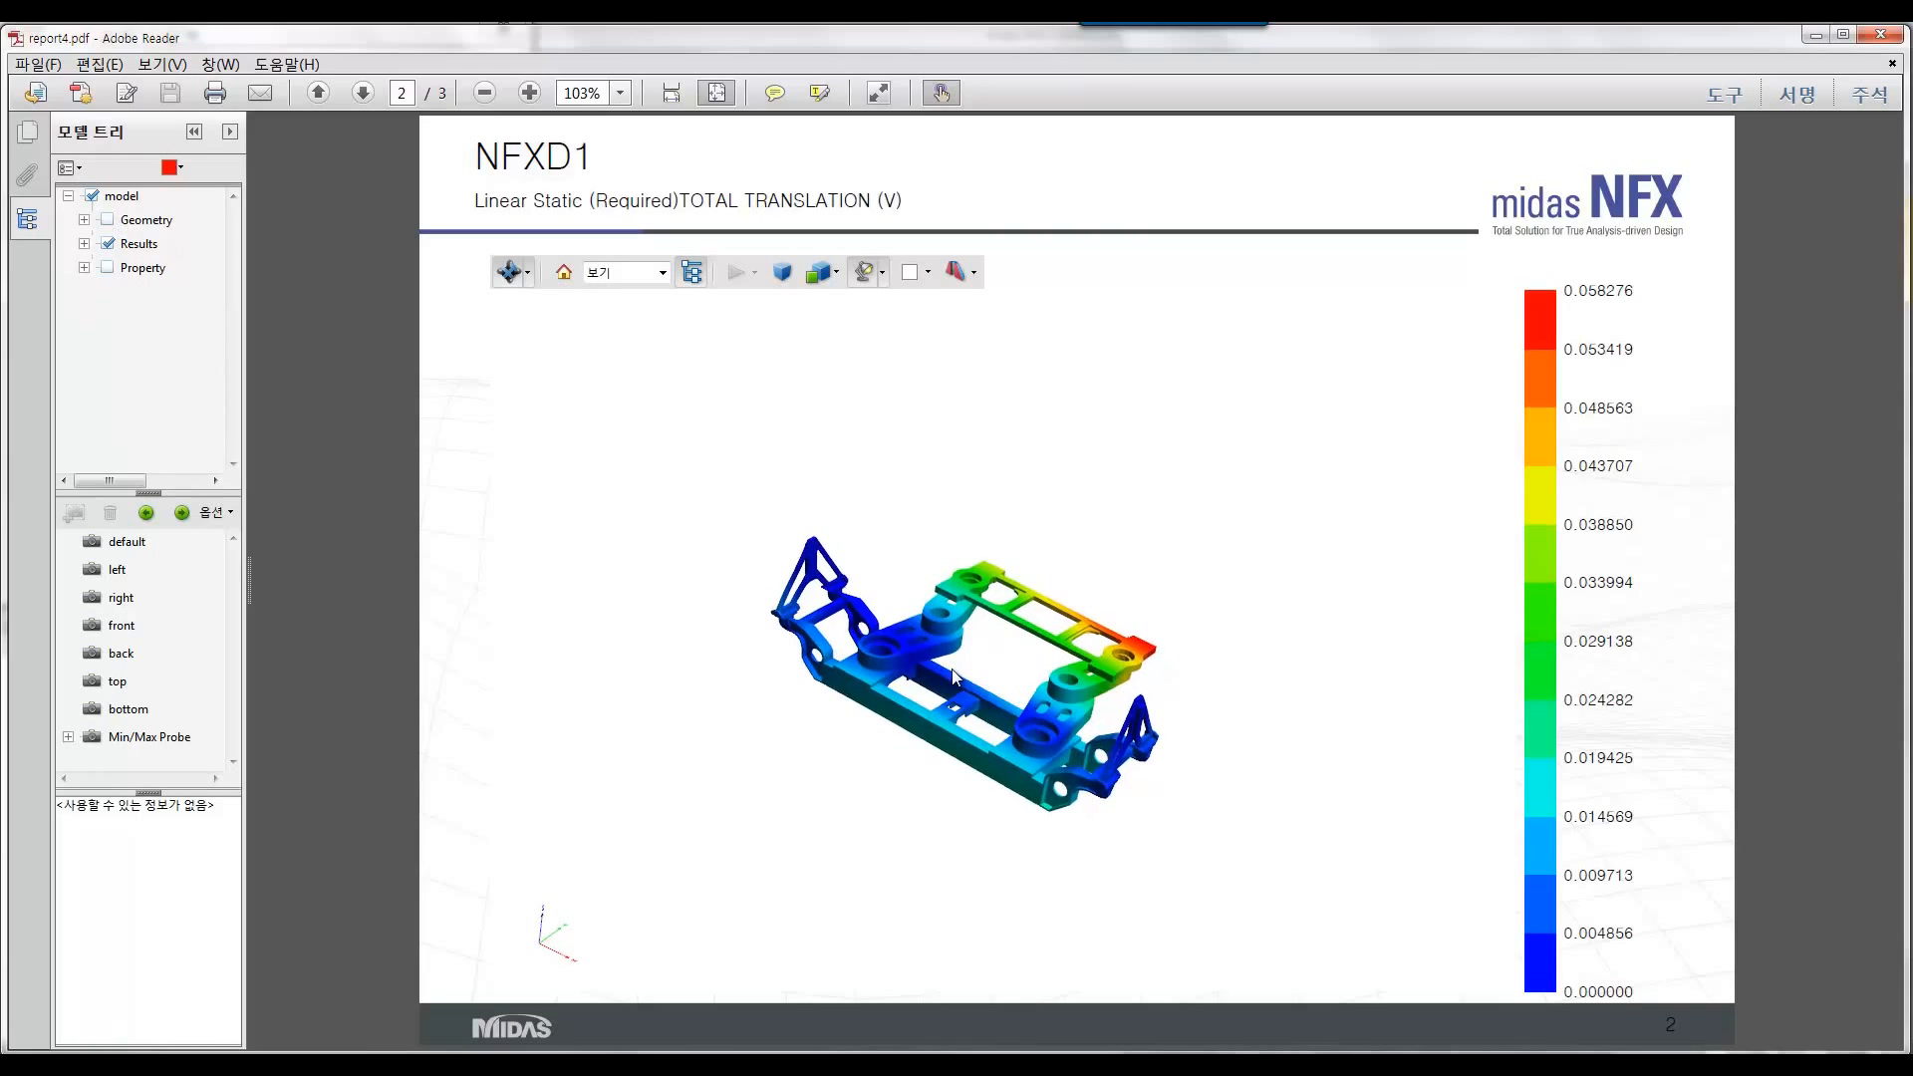
pyautogui.scroll(5, 1007, 592)
pyautogui.scroll(-2, 1006, 592)
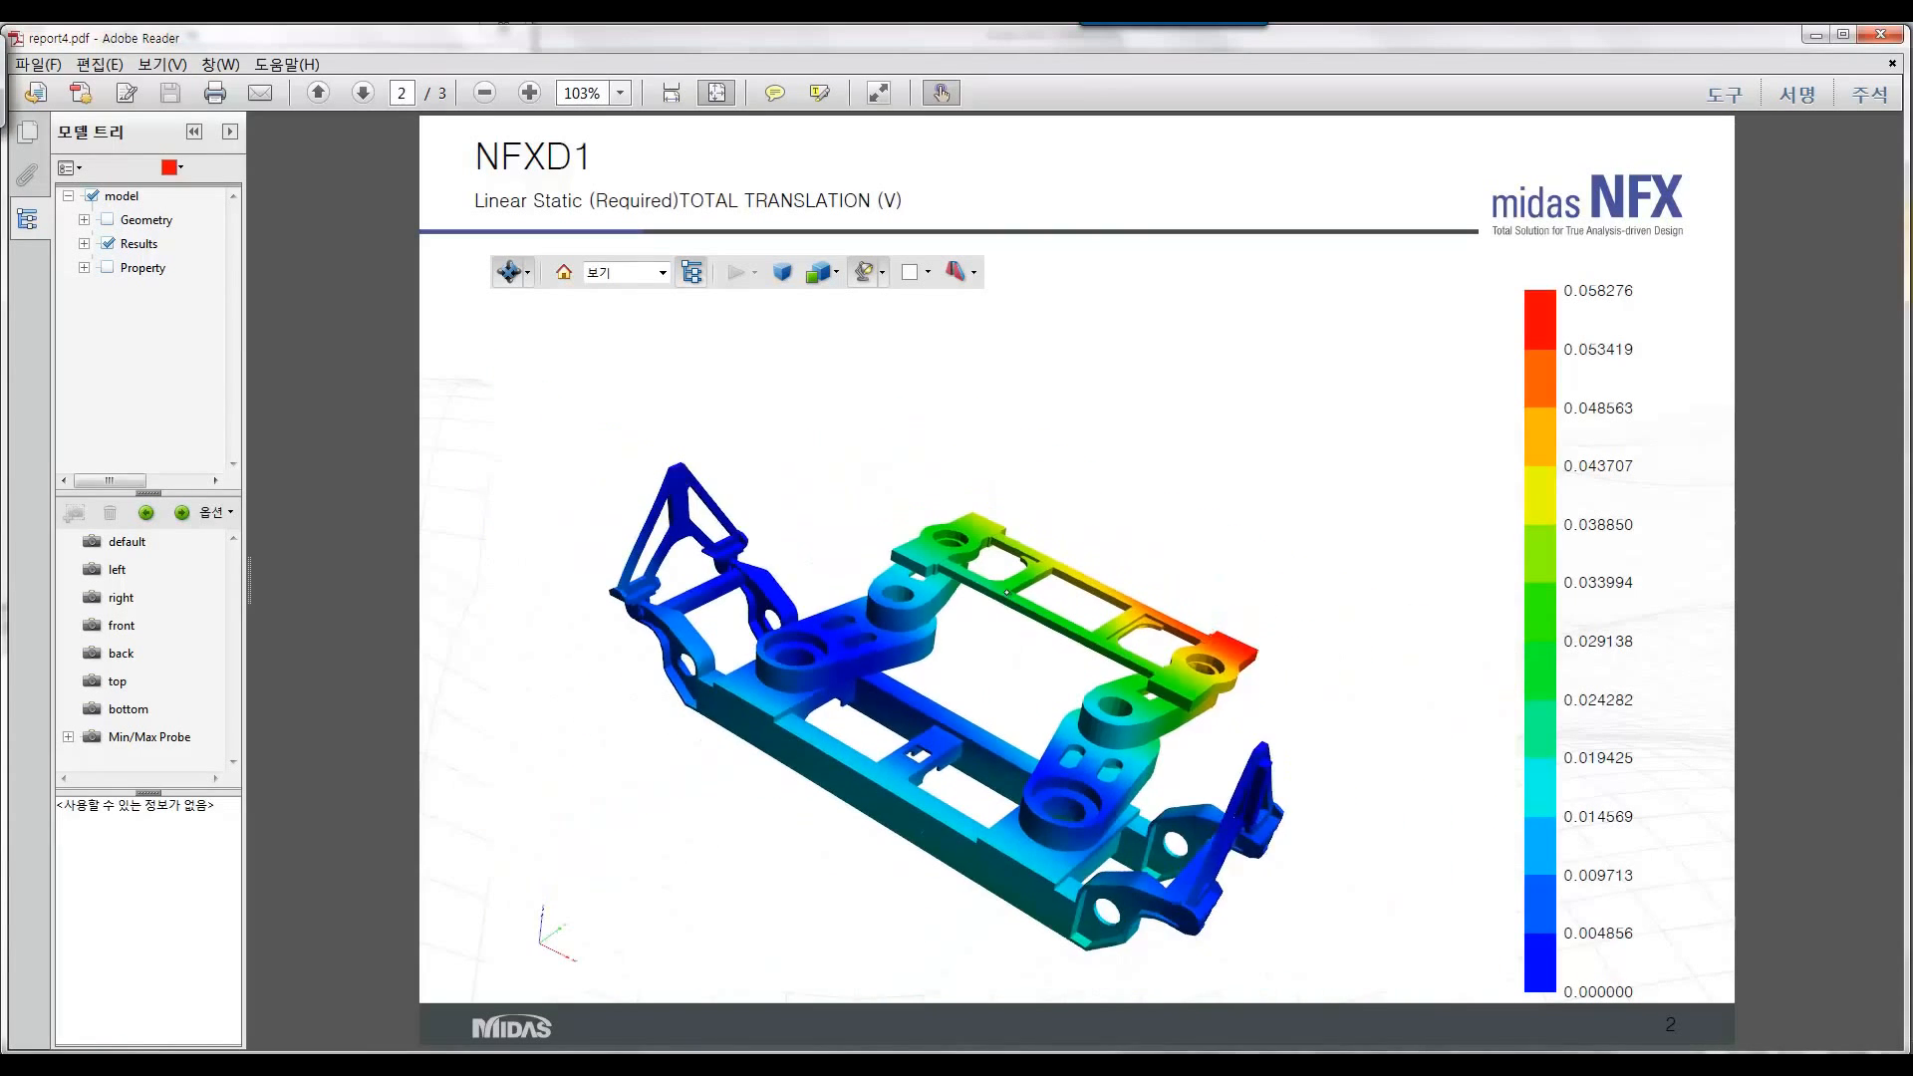
pyautogui.moveTo(1006, 592); pyautogui.dragTo(932, 252)
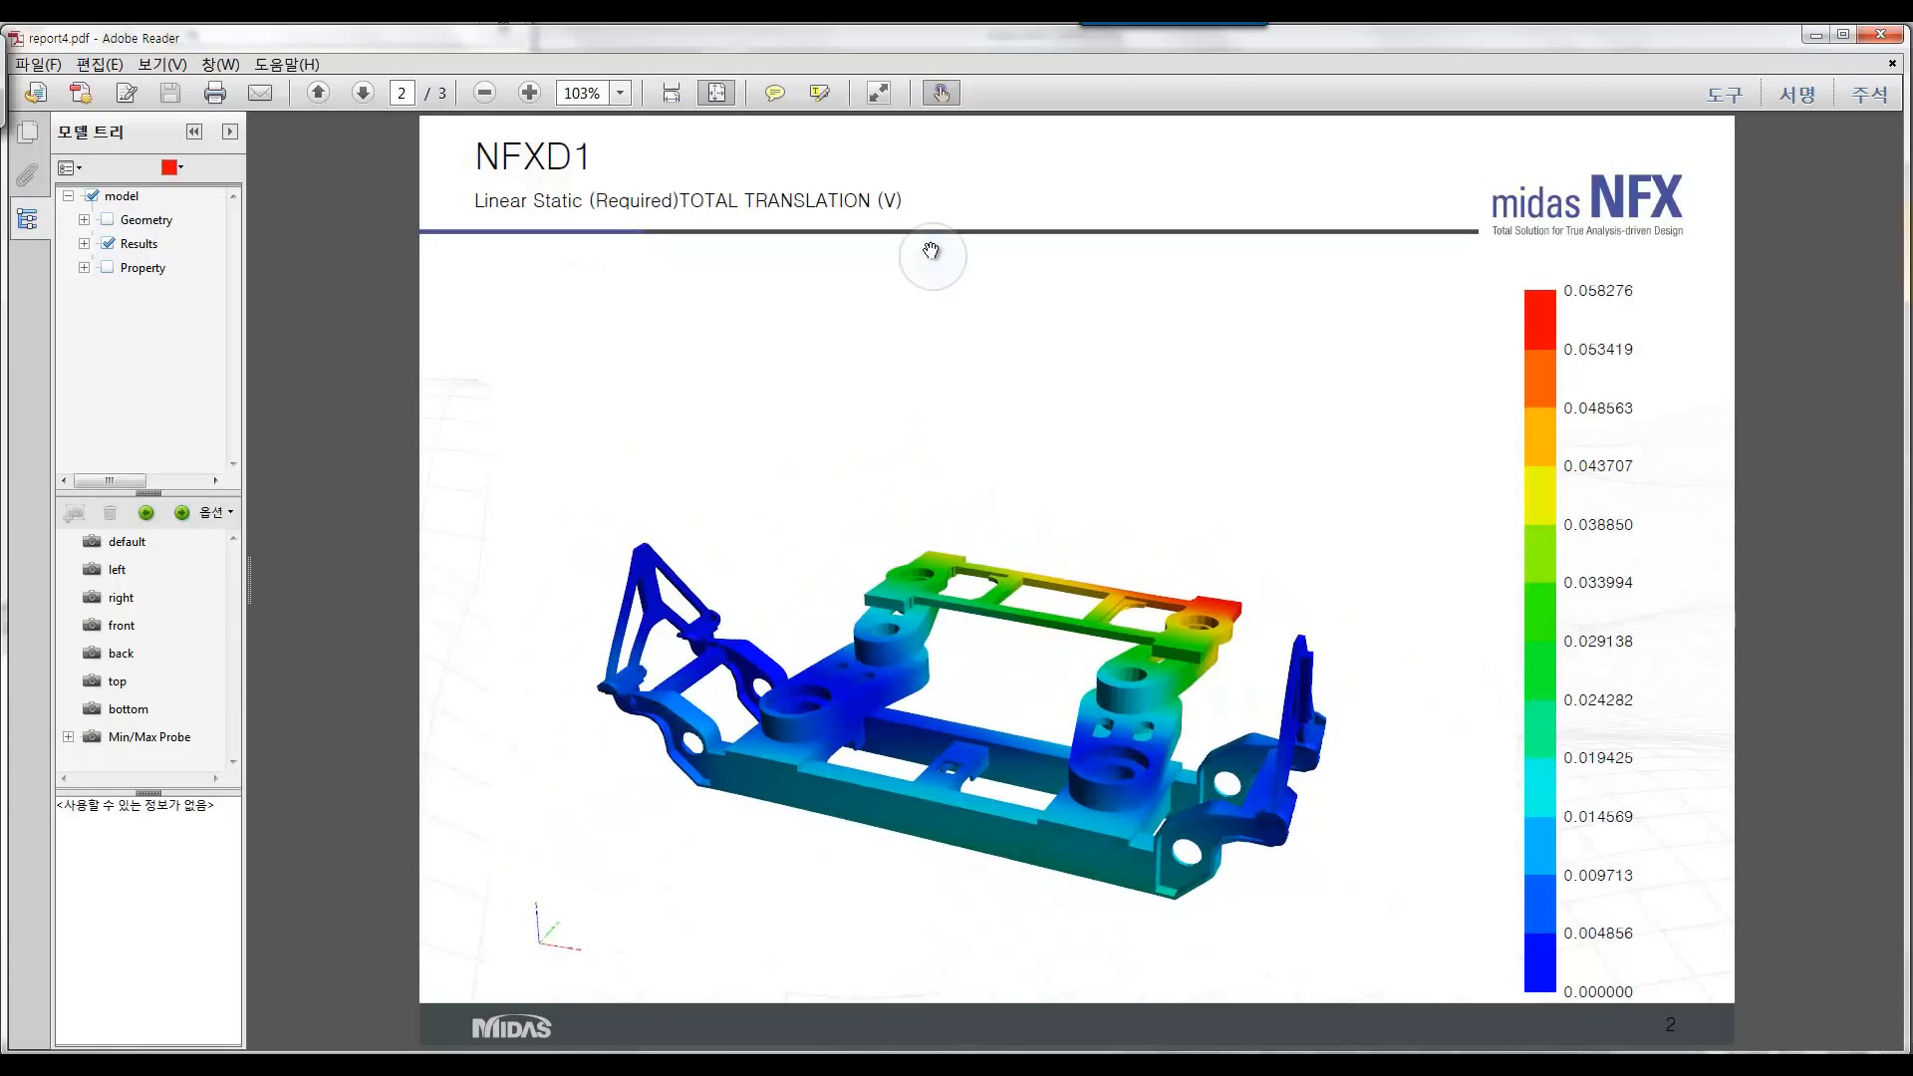
# Set the displacement model's render mode to Solid Wireframe and inspect the mesh lines on the contour
pyautogui.click(823, 279)
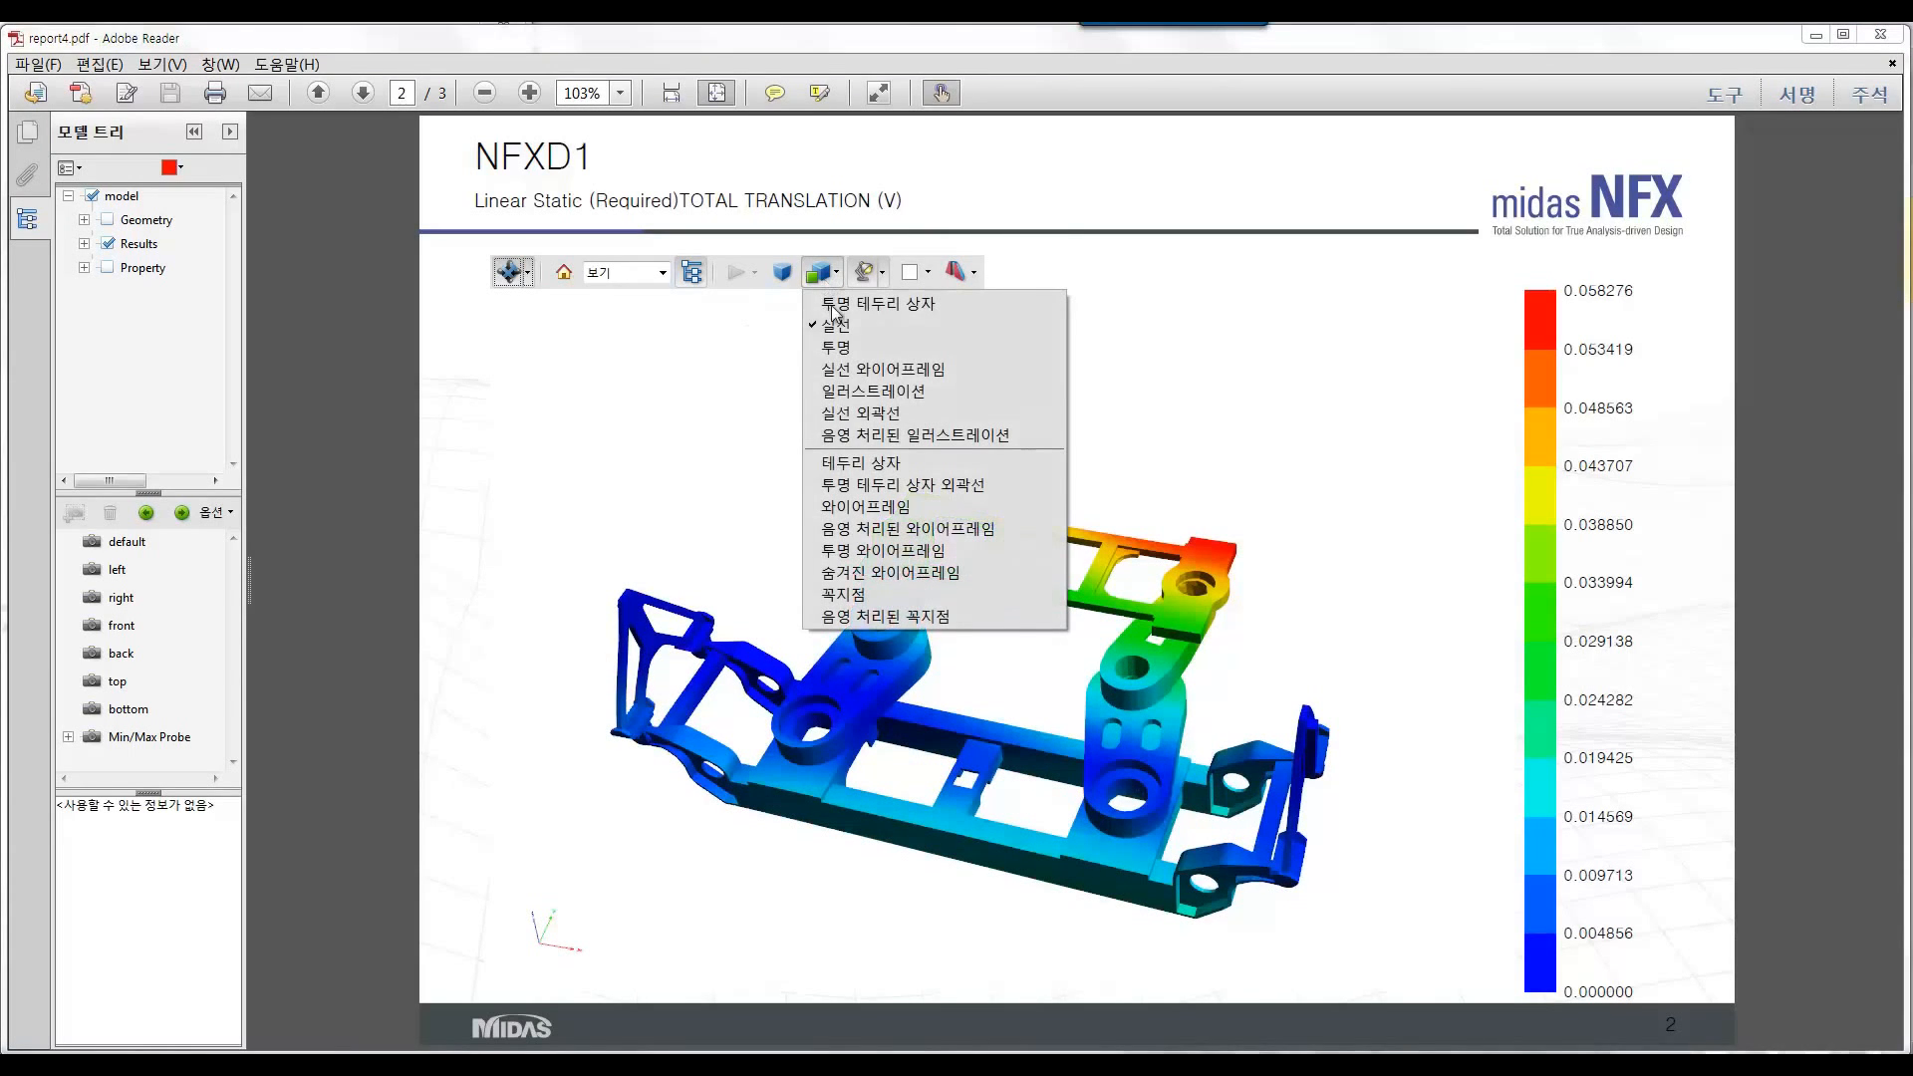
pyautogui.click(839, 367)
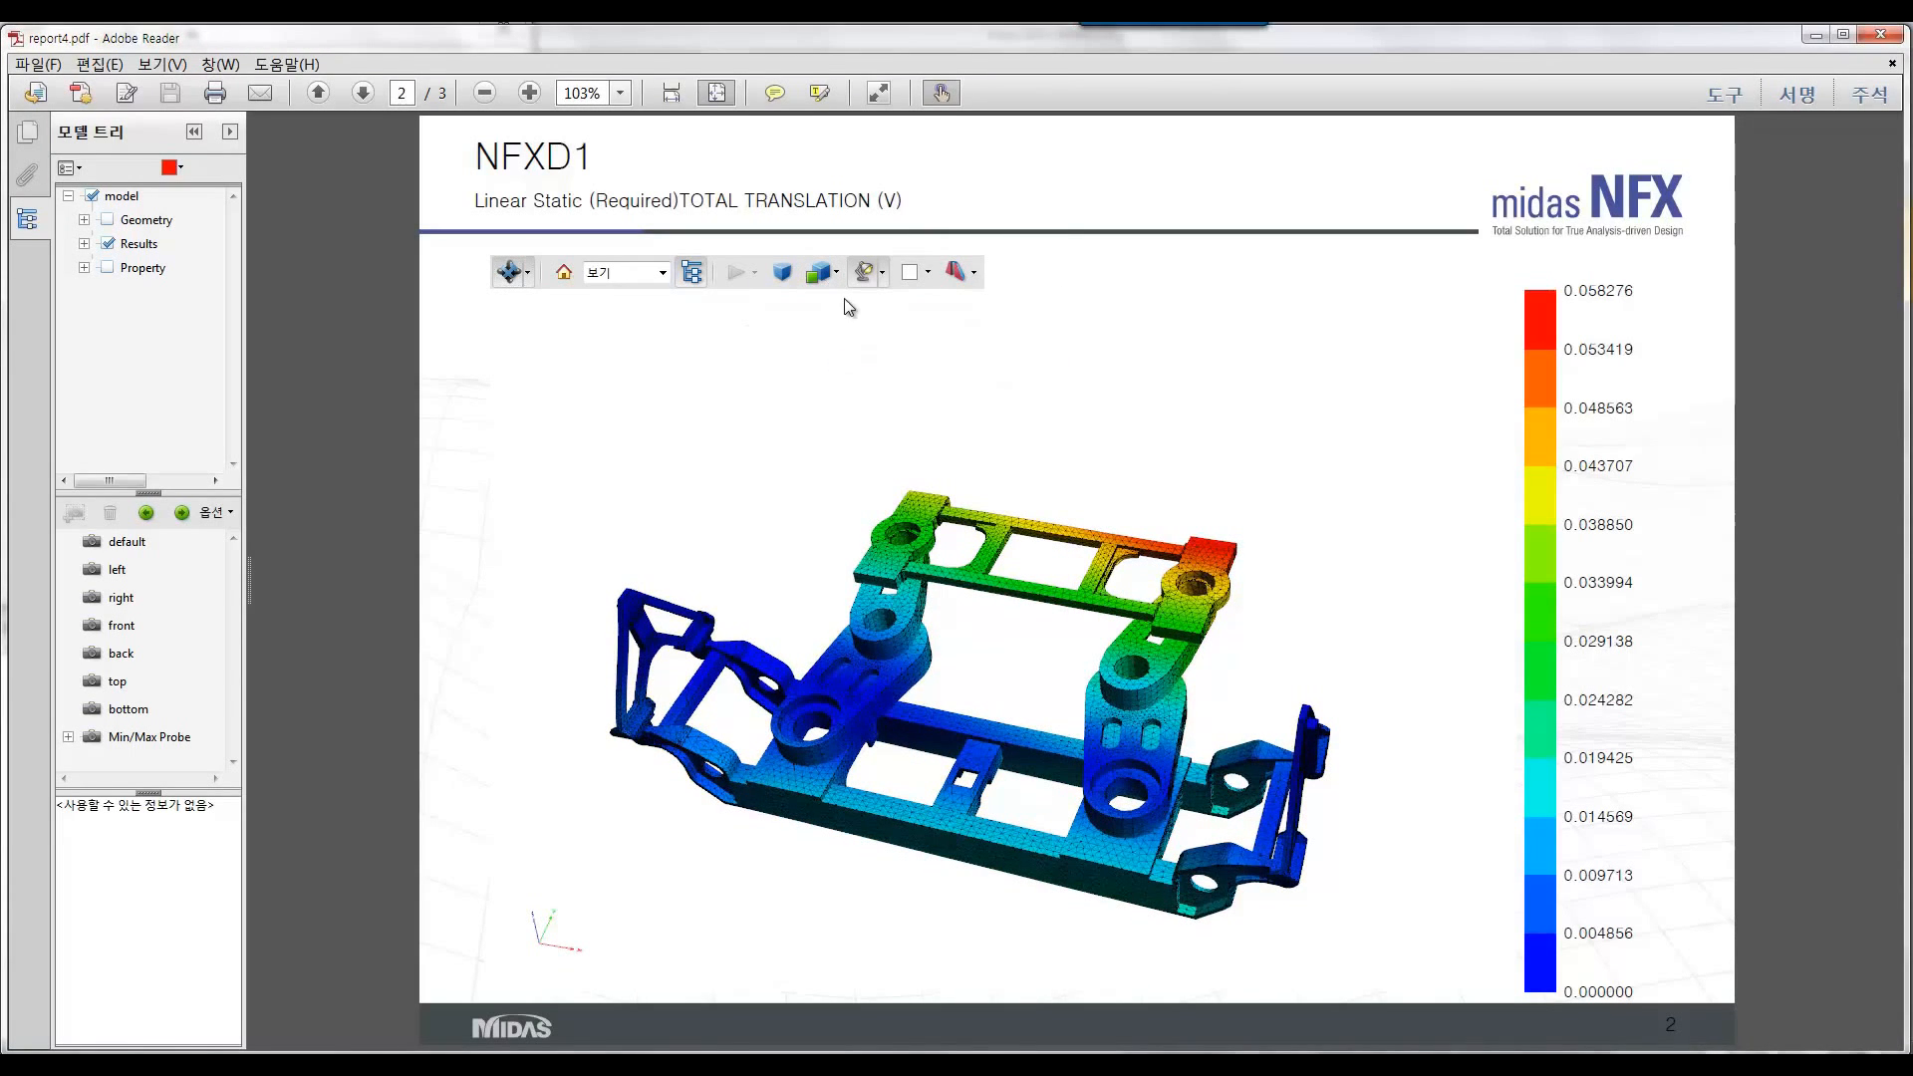
pyautogui.scroll(5, 932, 546)
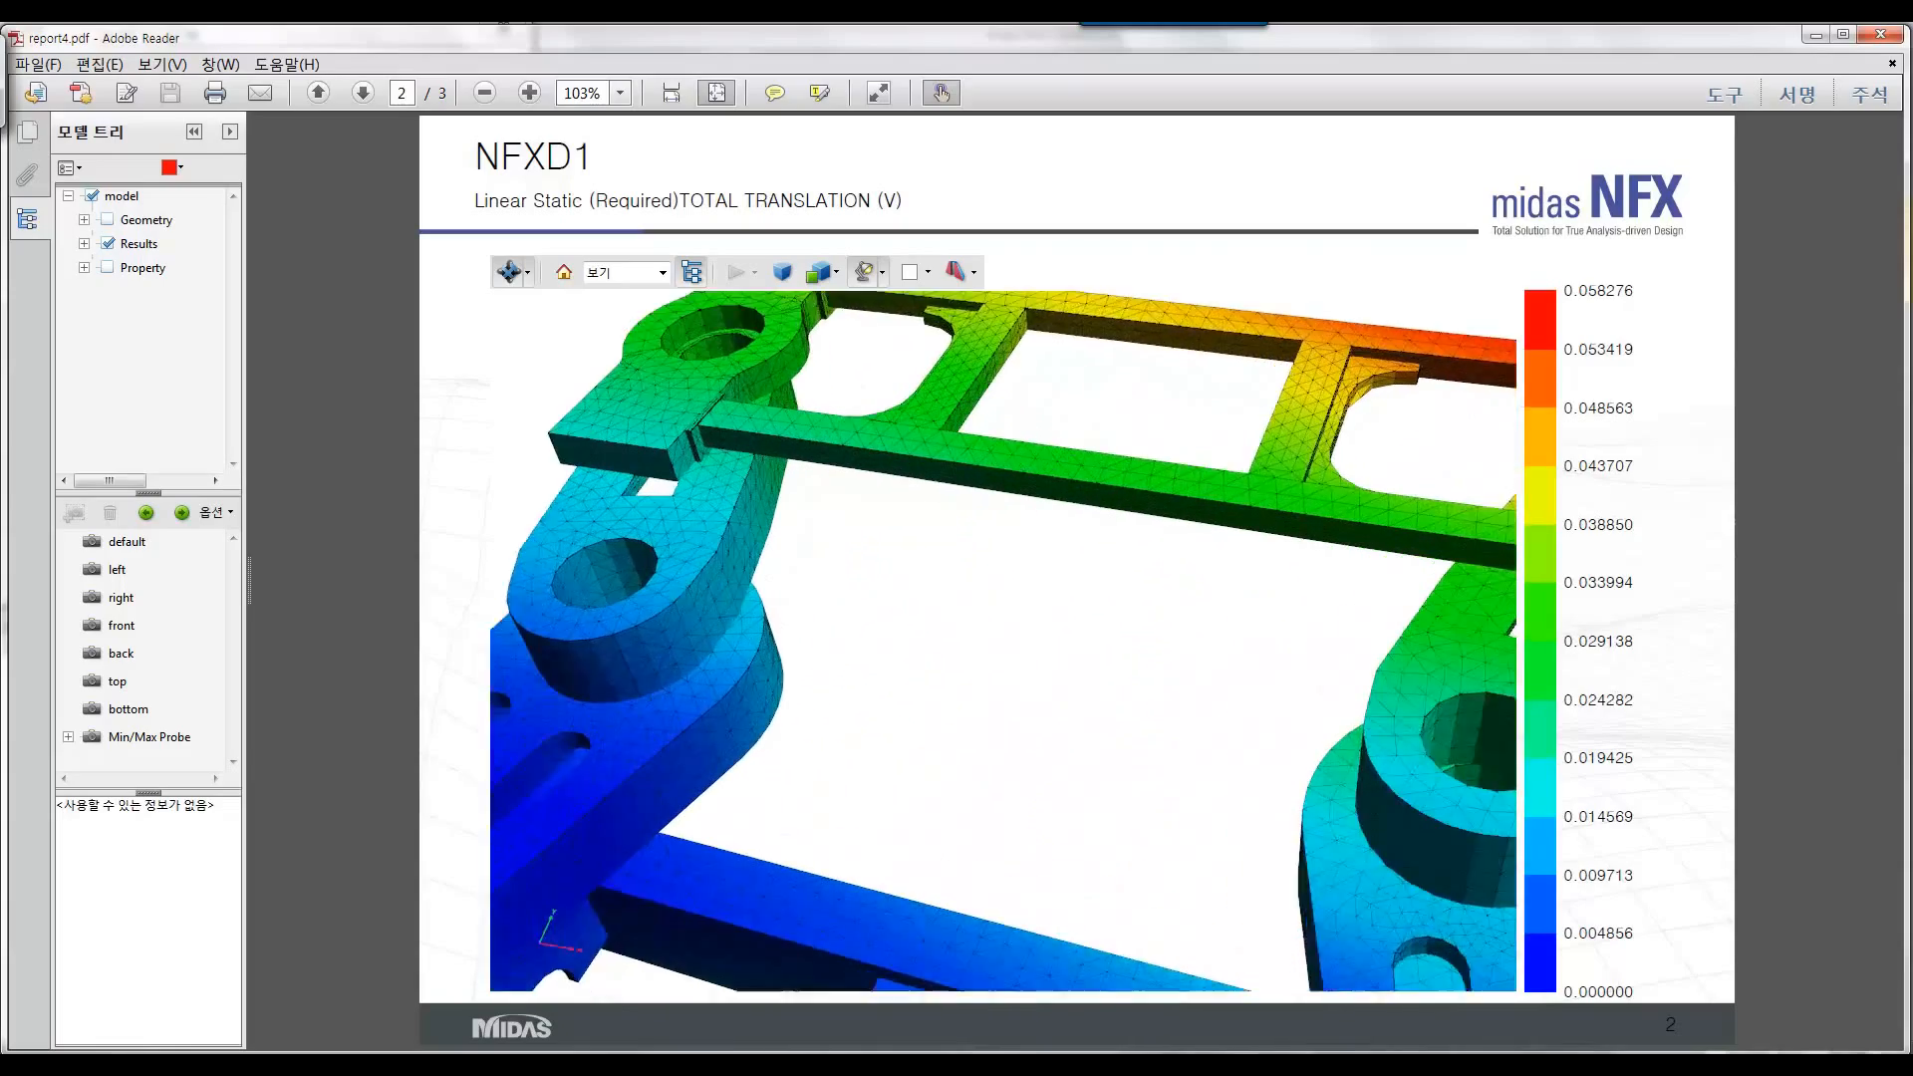
pyautogui.scroll(-5, 793, 638)
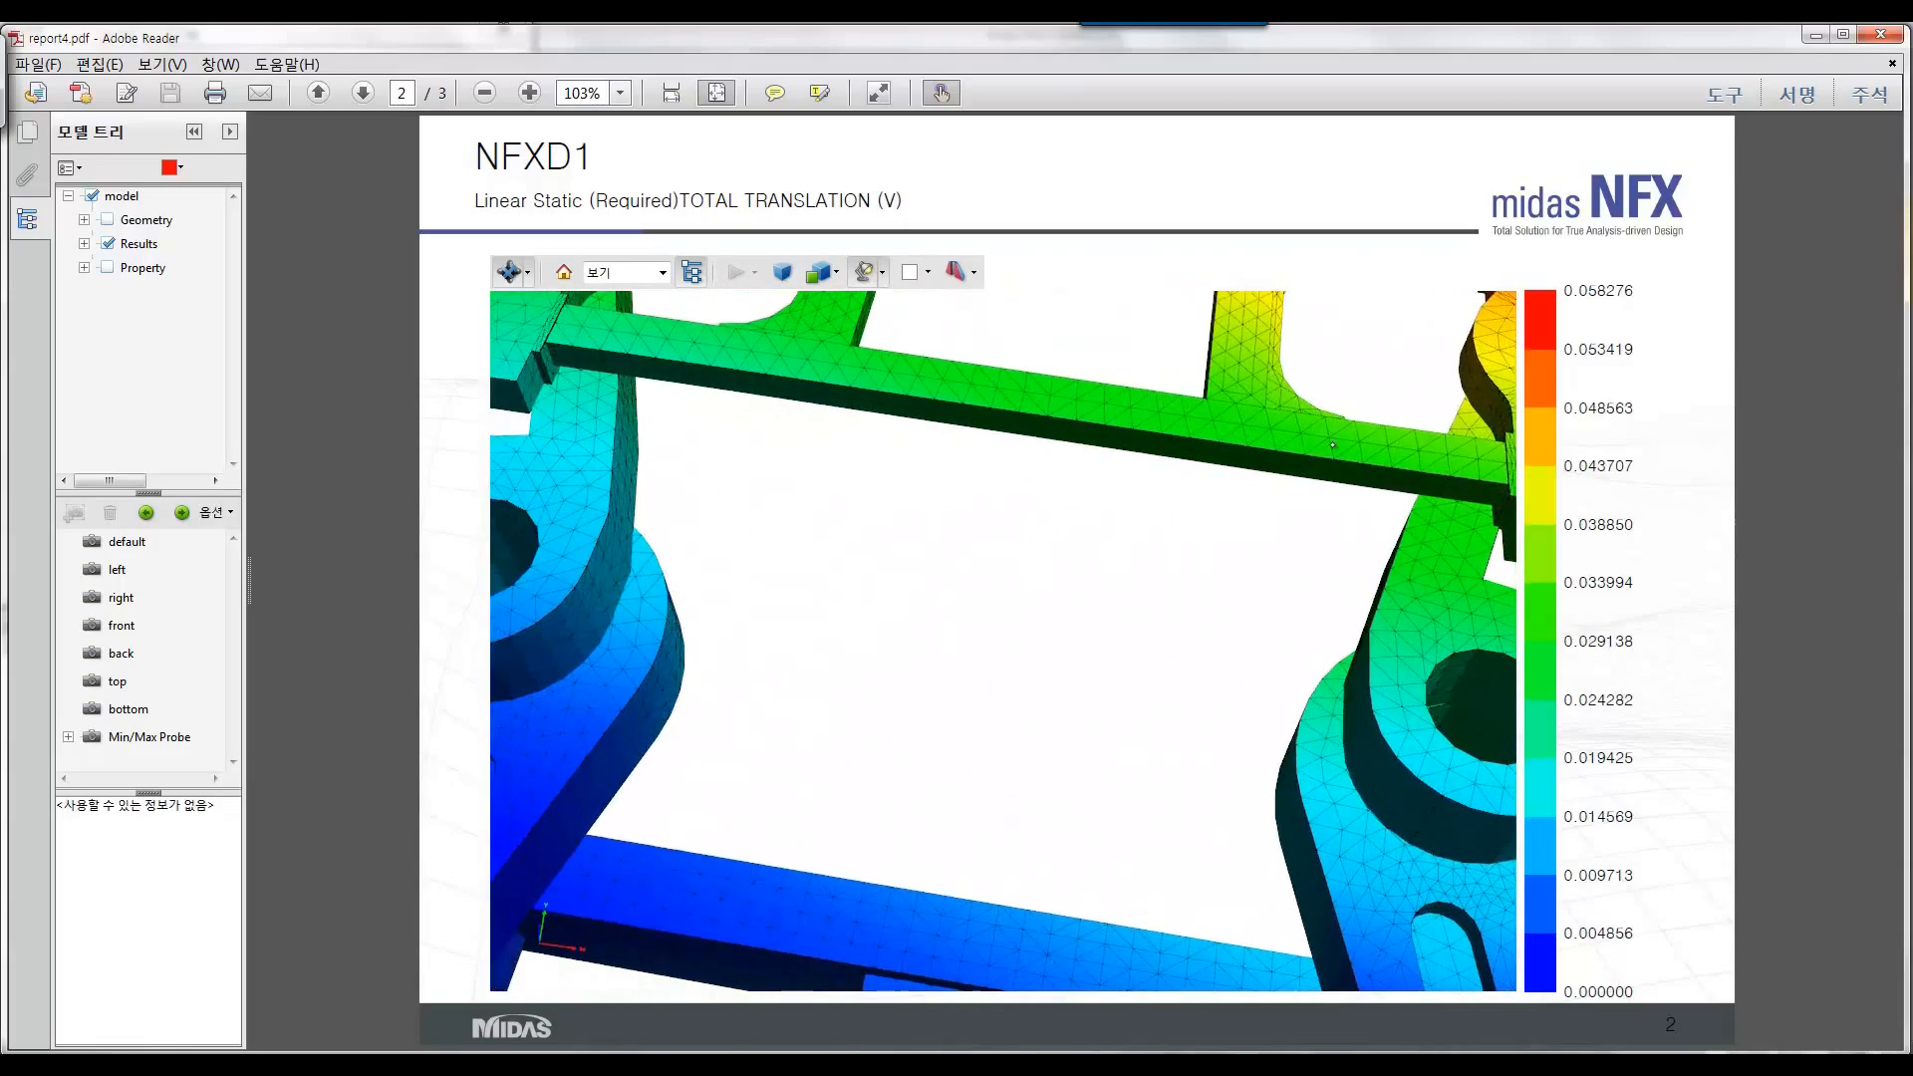
pyautogui.moveTo(1334, 445); pyautogui.dragTo(1259, 422)
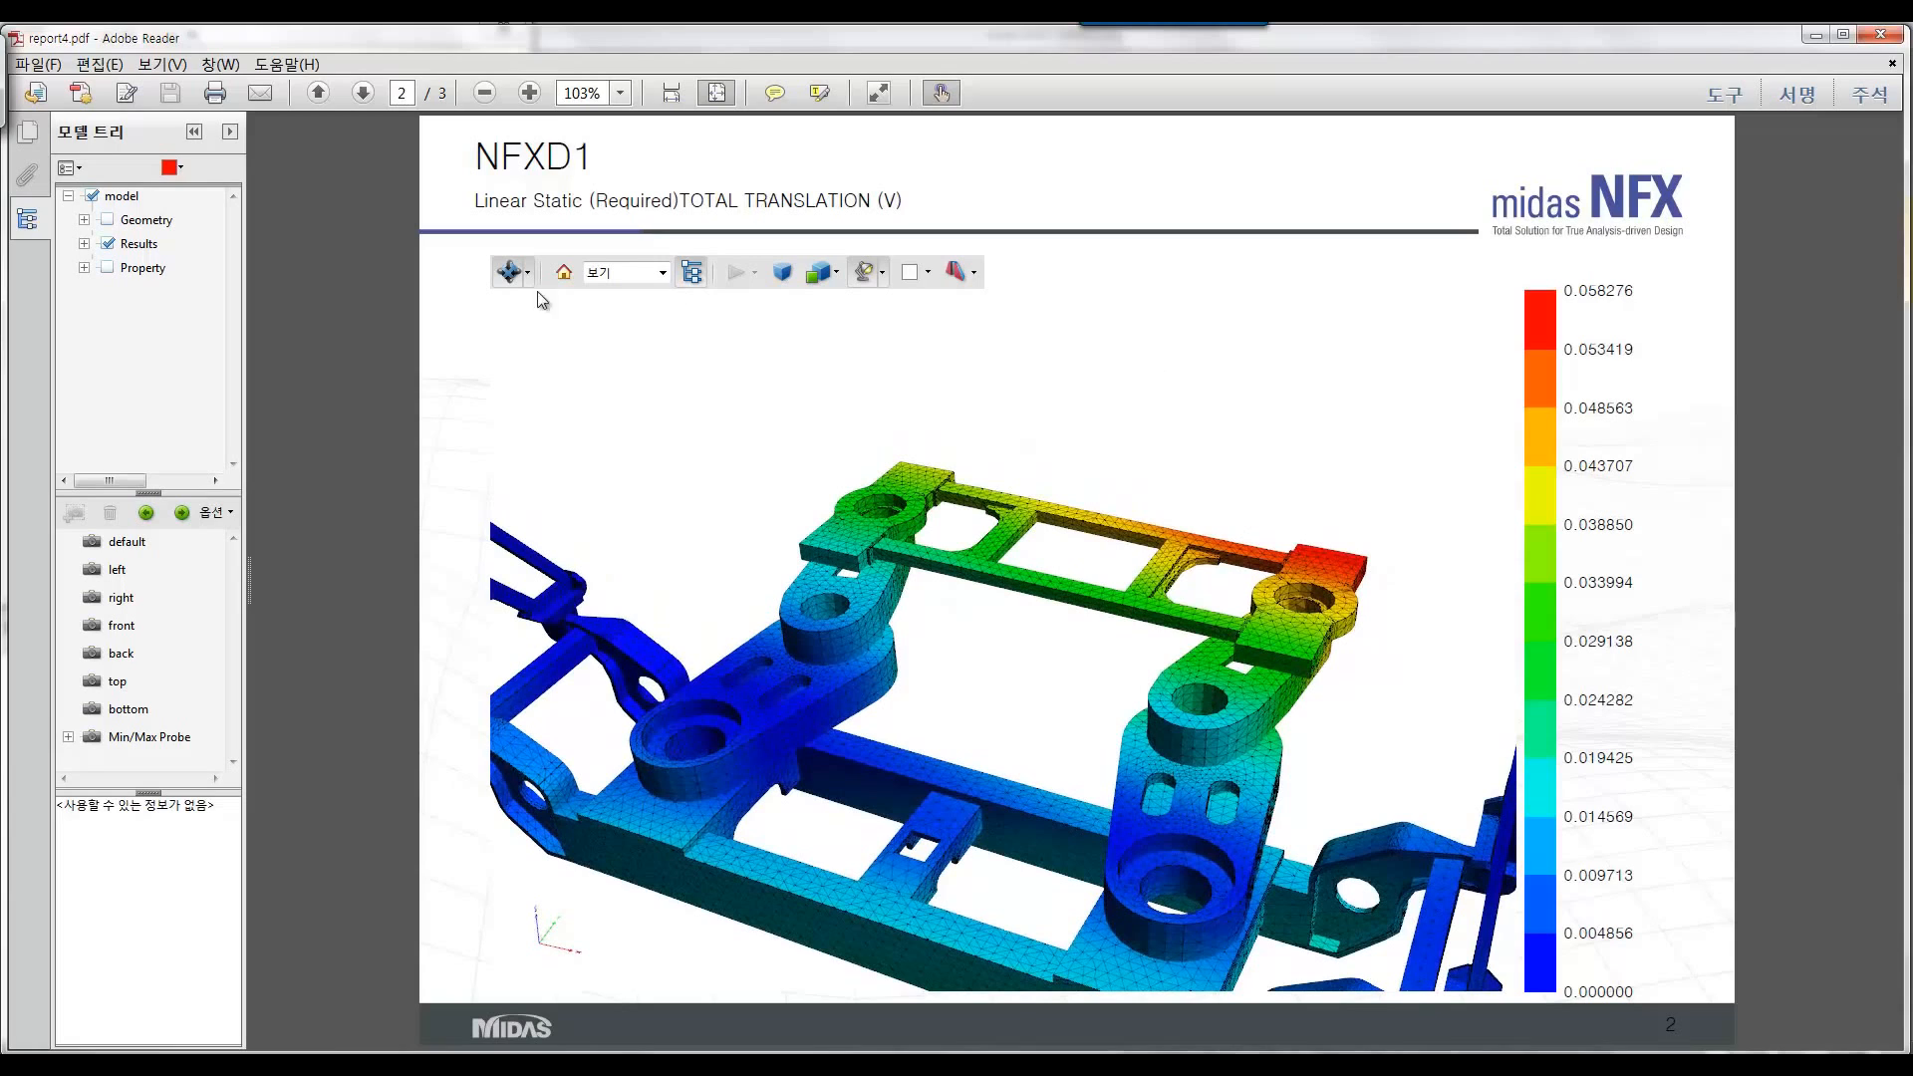
# Go to the SOLID STRS VON MISES page, hide its Geometry and inspect the stress contour around the triangular brackets
pyautogui.click(28, 131)
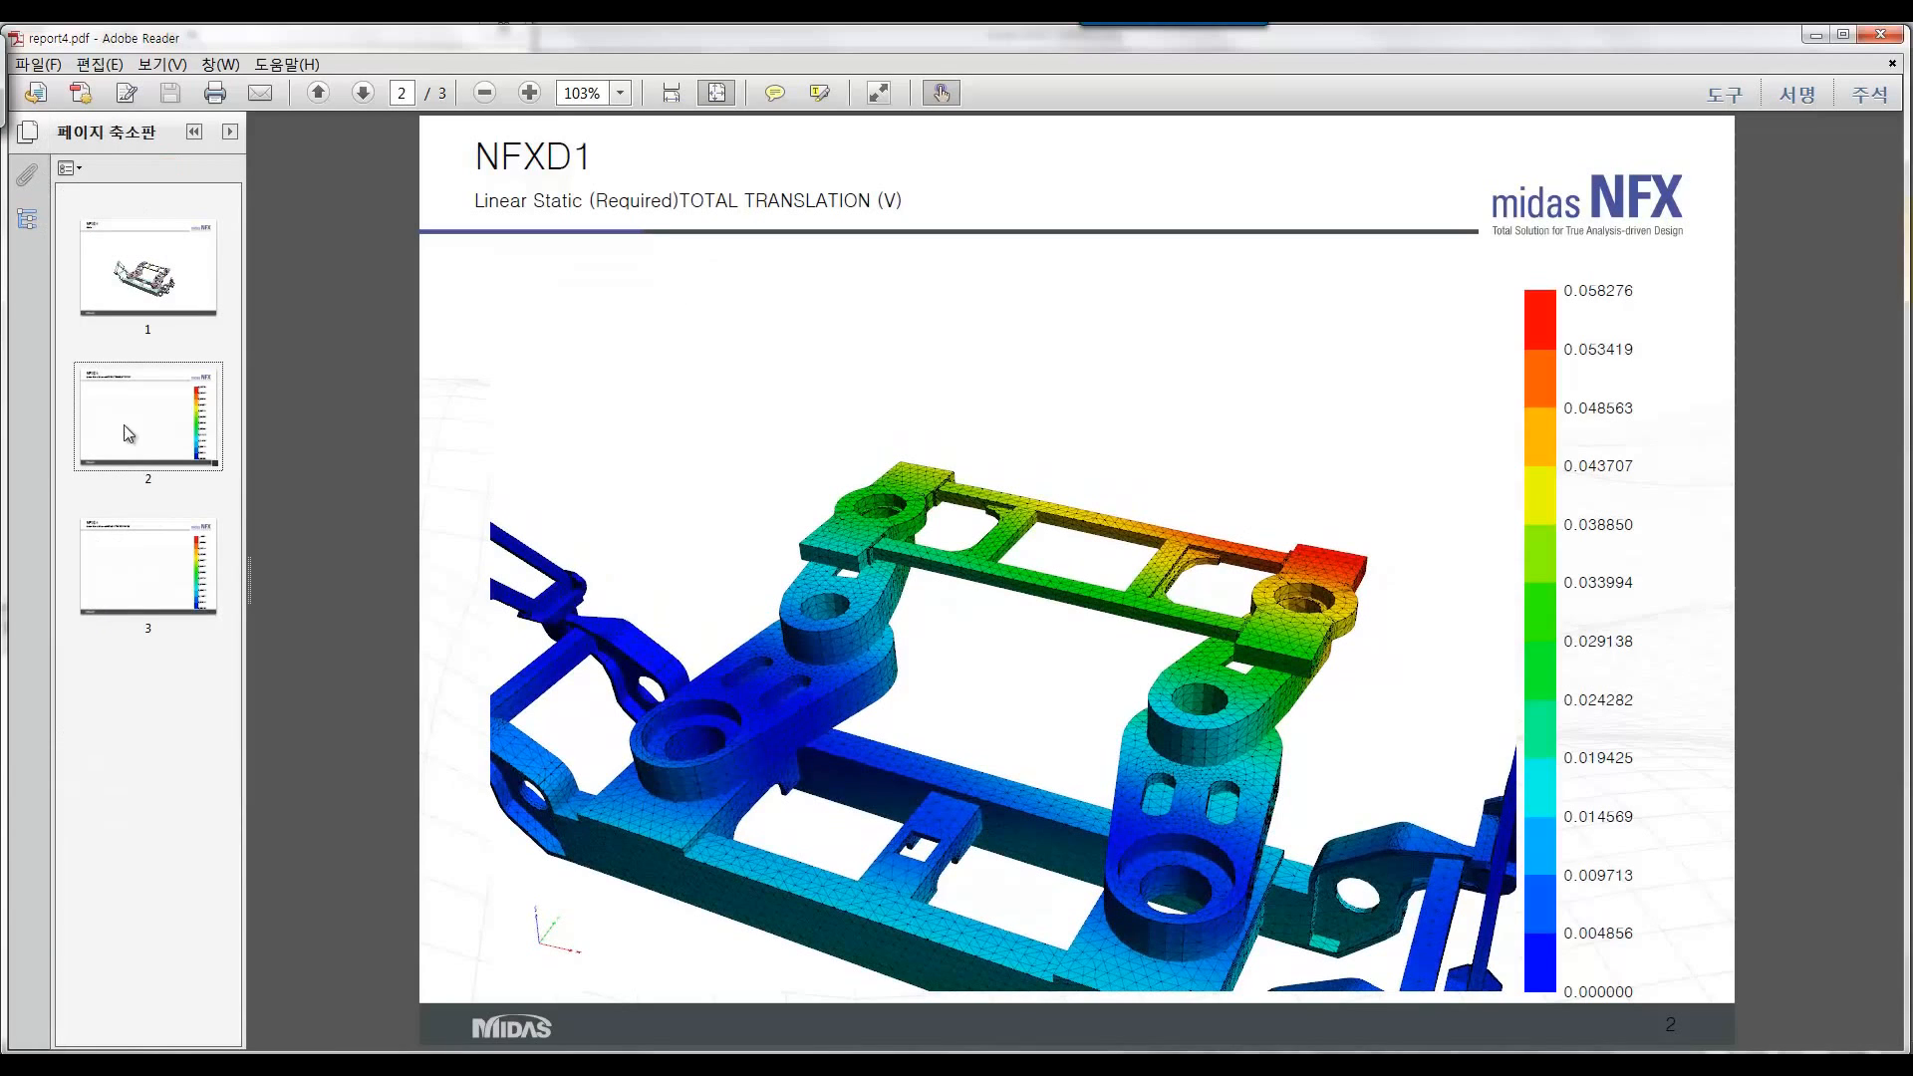
pyautogui.click(139, 553)
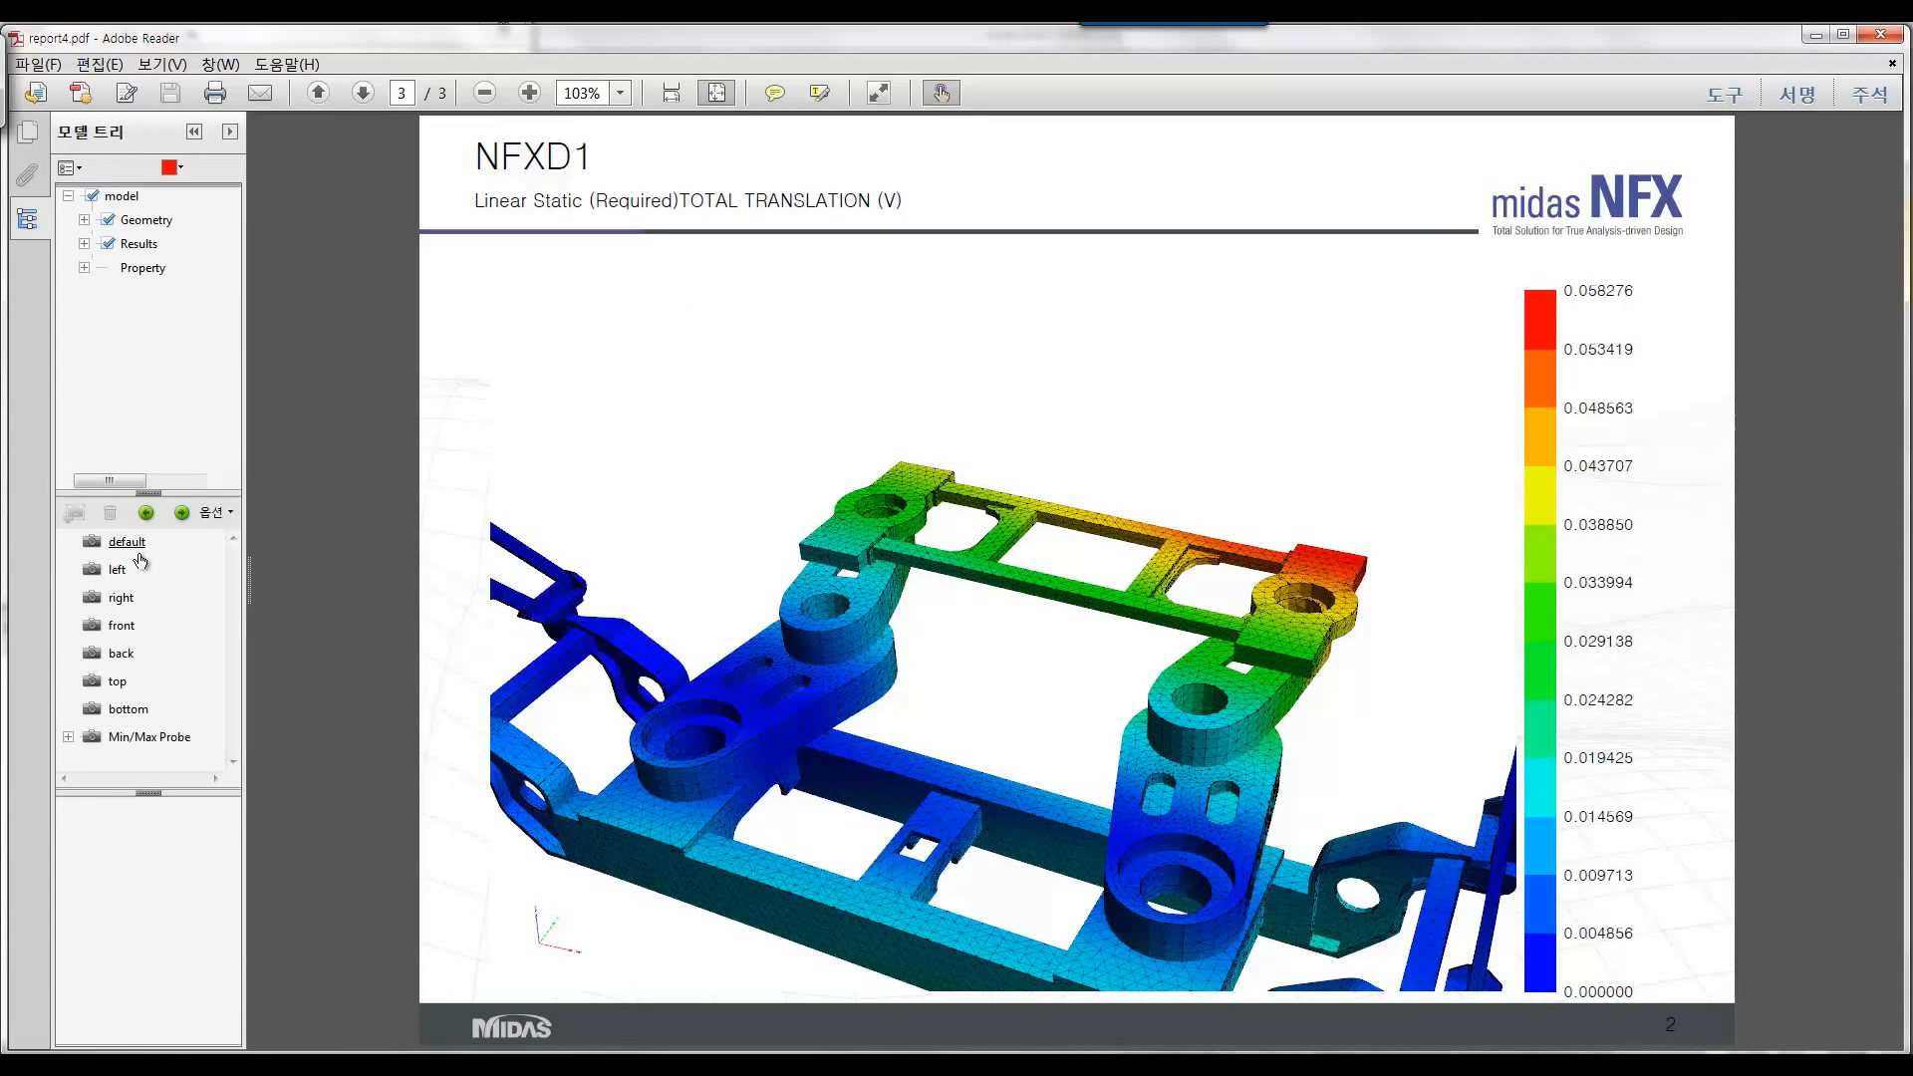
pyautogui.click(108, 219)
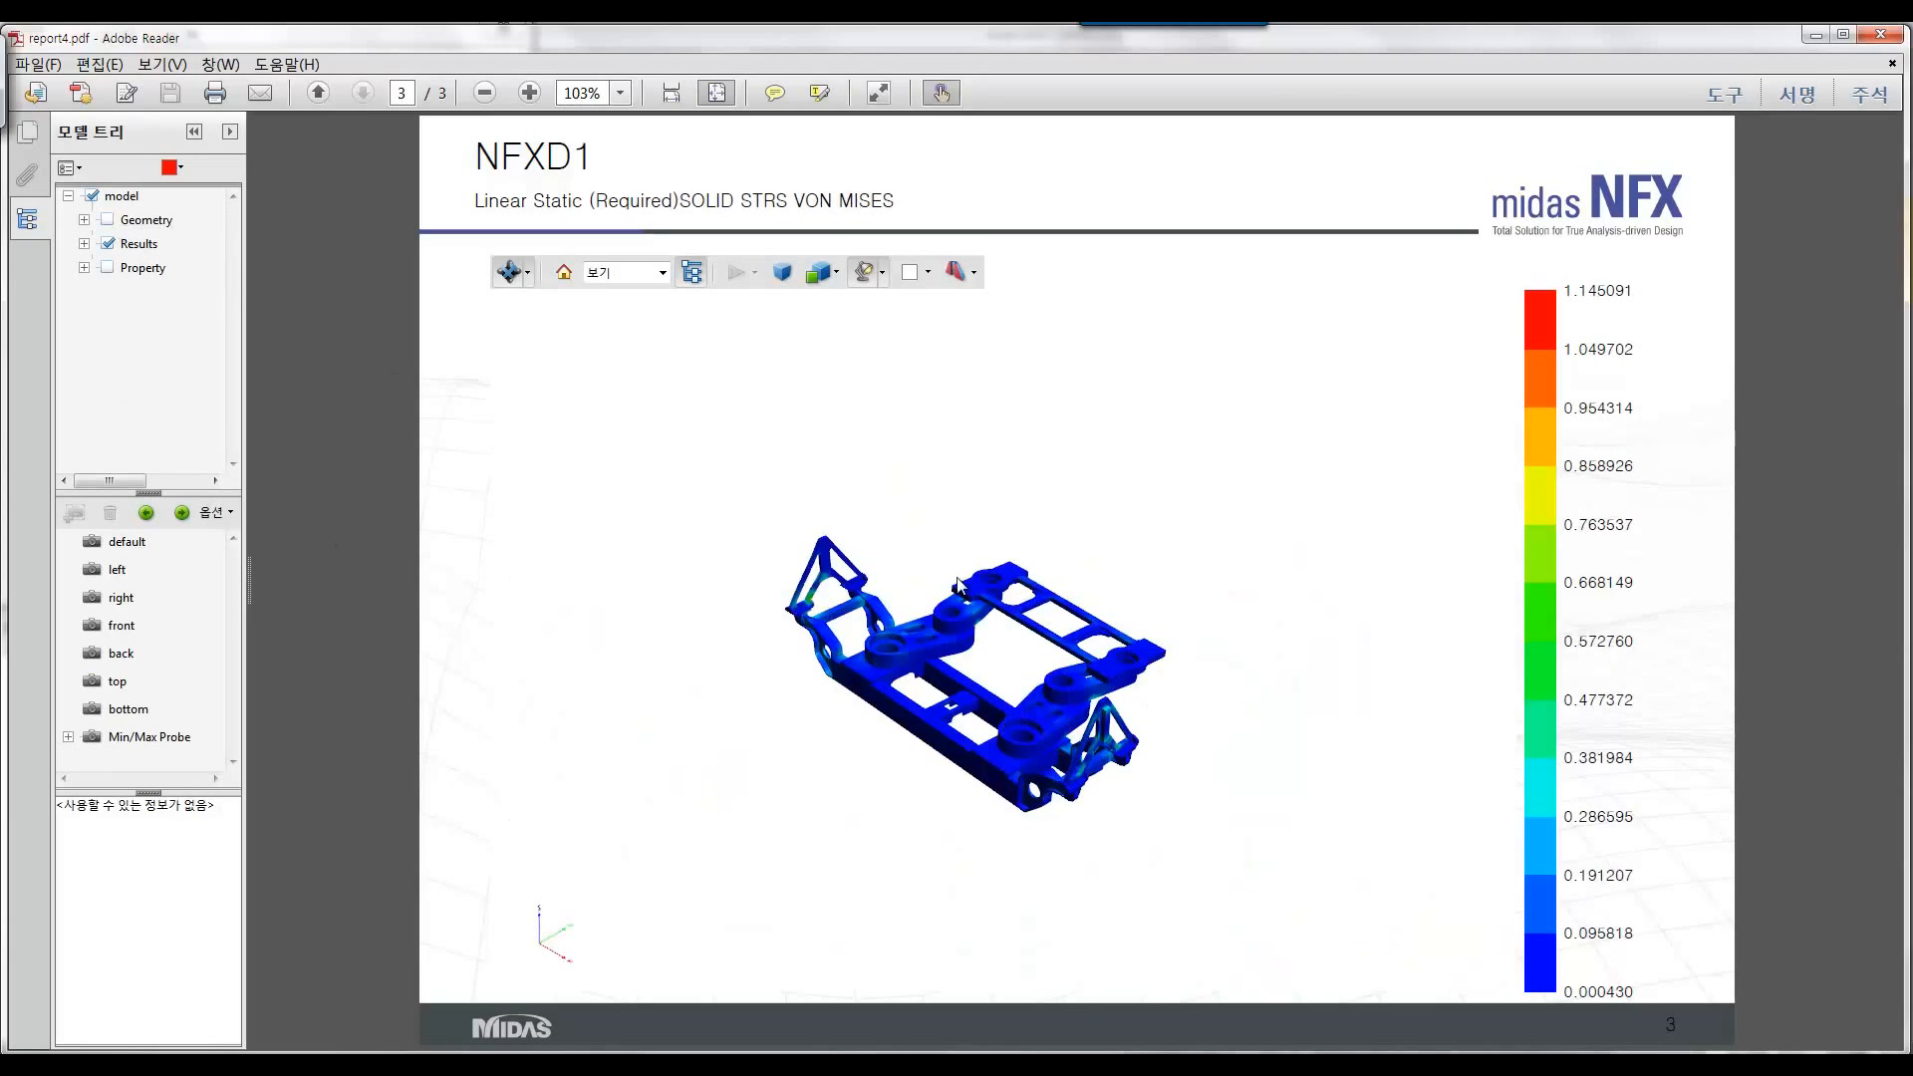
pyautogui.scroll(10, 1025, 737)
pyautogui.moveTo(1175, 715); pyautogui.dragTo(1126, 580)
pyautogui.scroll(-3, 918, 502)
pyautogui.scroll(-3, 897, 513)
pyautogui.scroll(6, 986, 517)
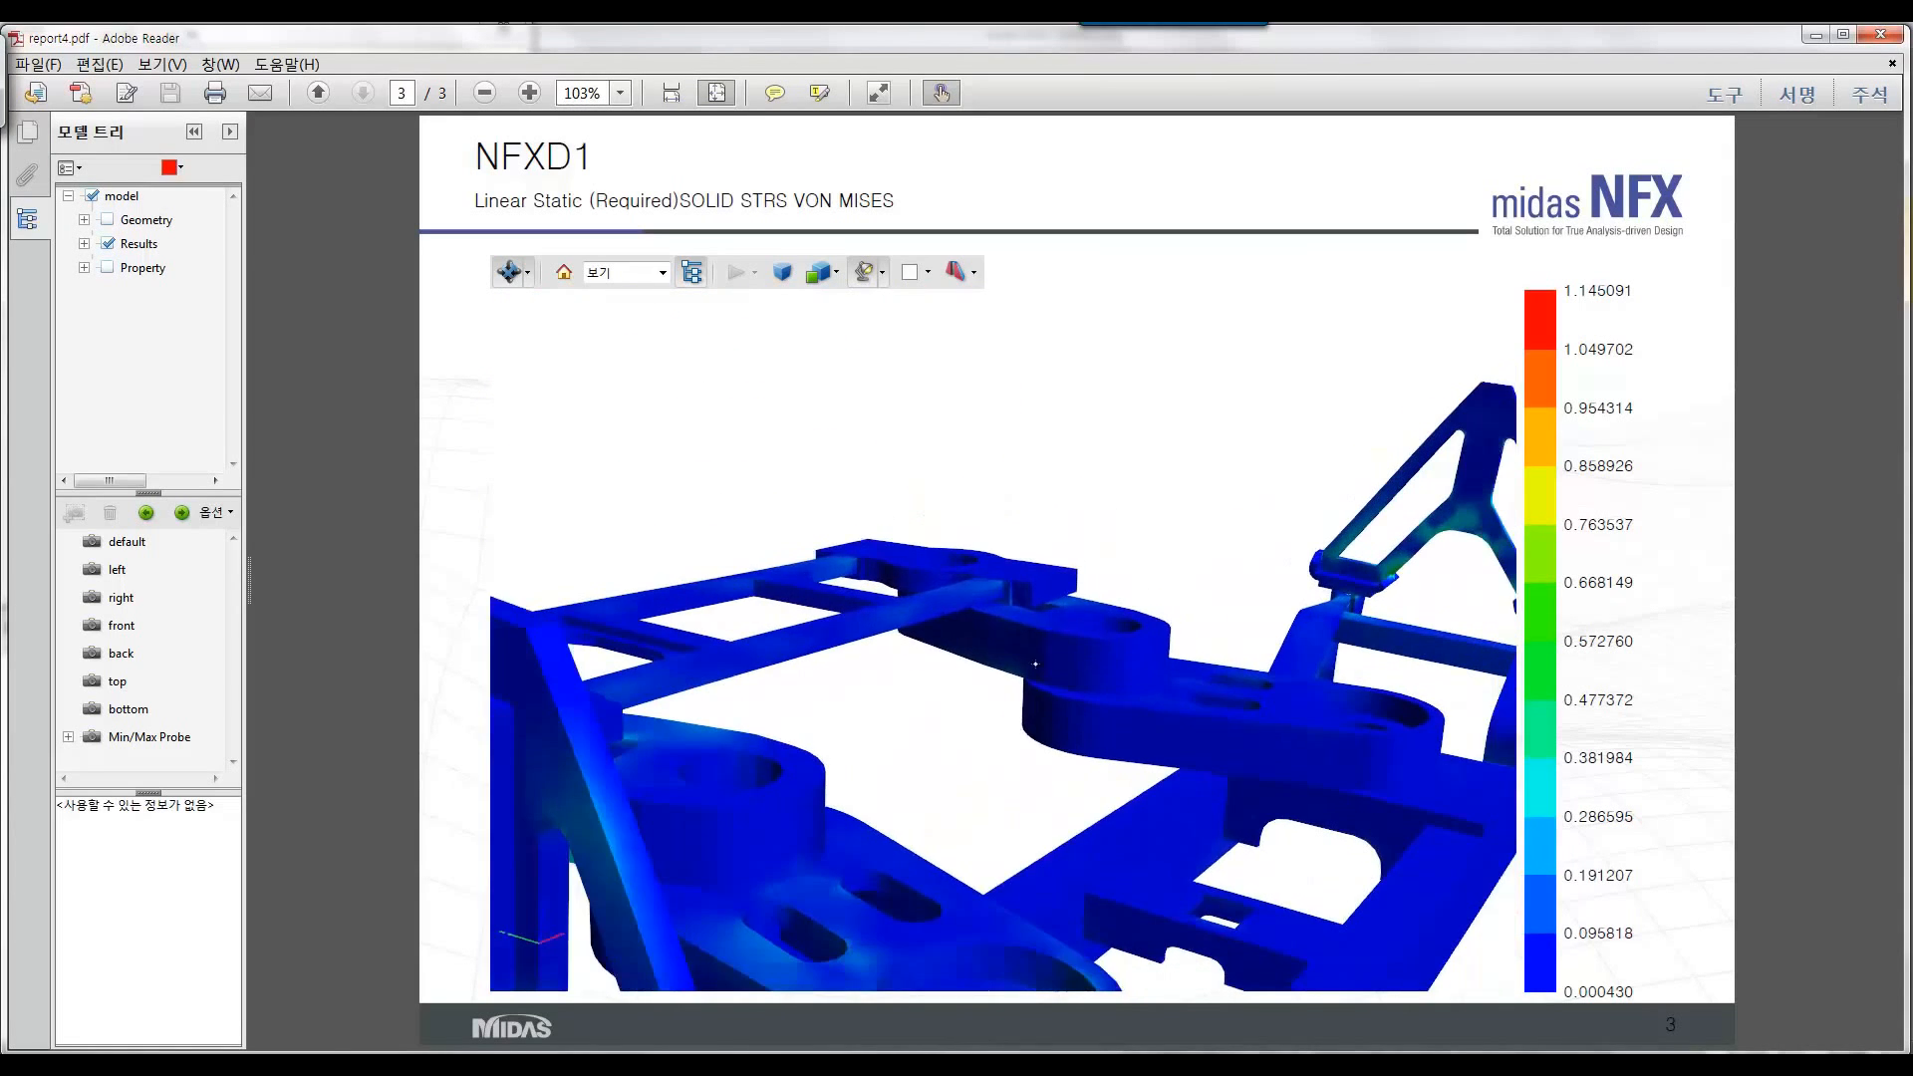
pyautogui.moveTo(1026, 663); pyautogui.dragTo(1081, 646)
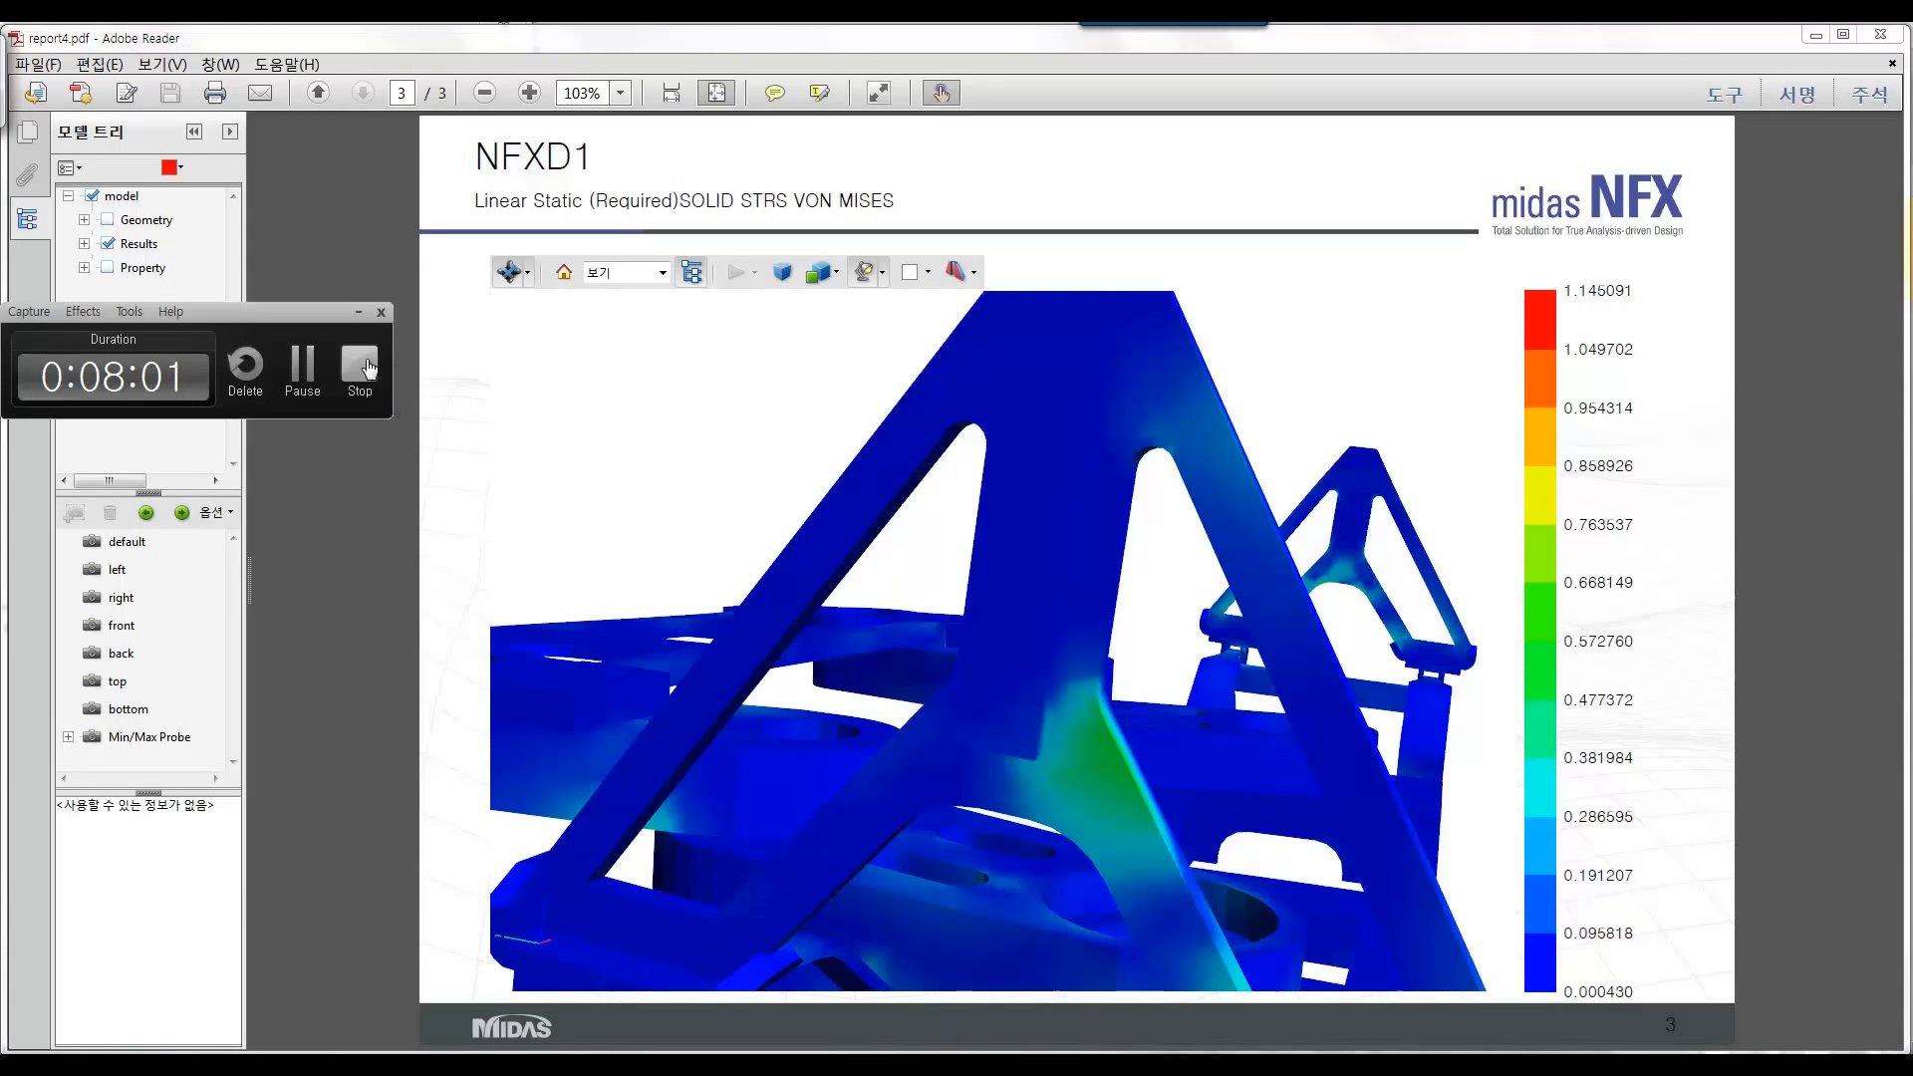
pyautogui.click(367, 369)
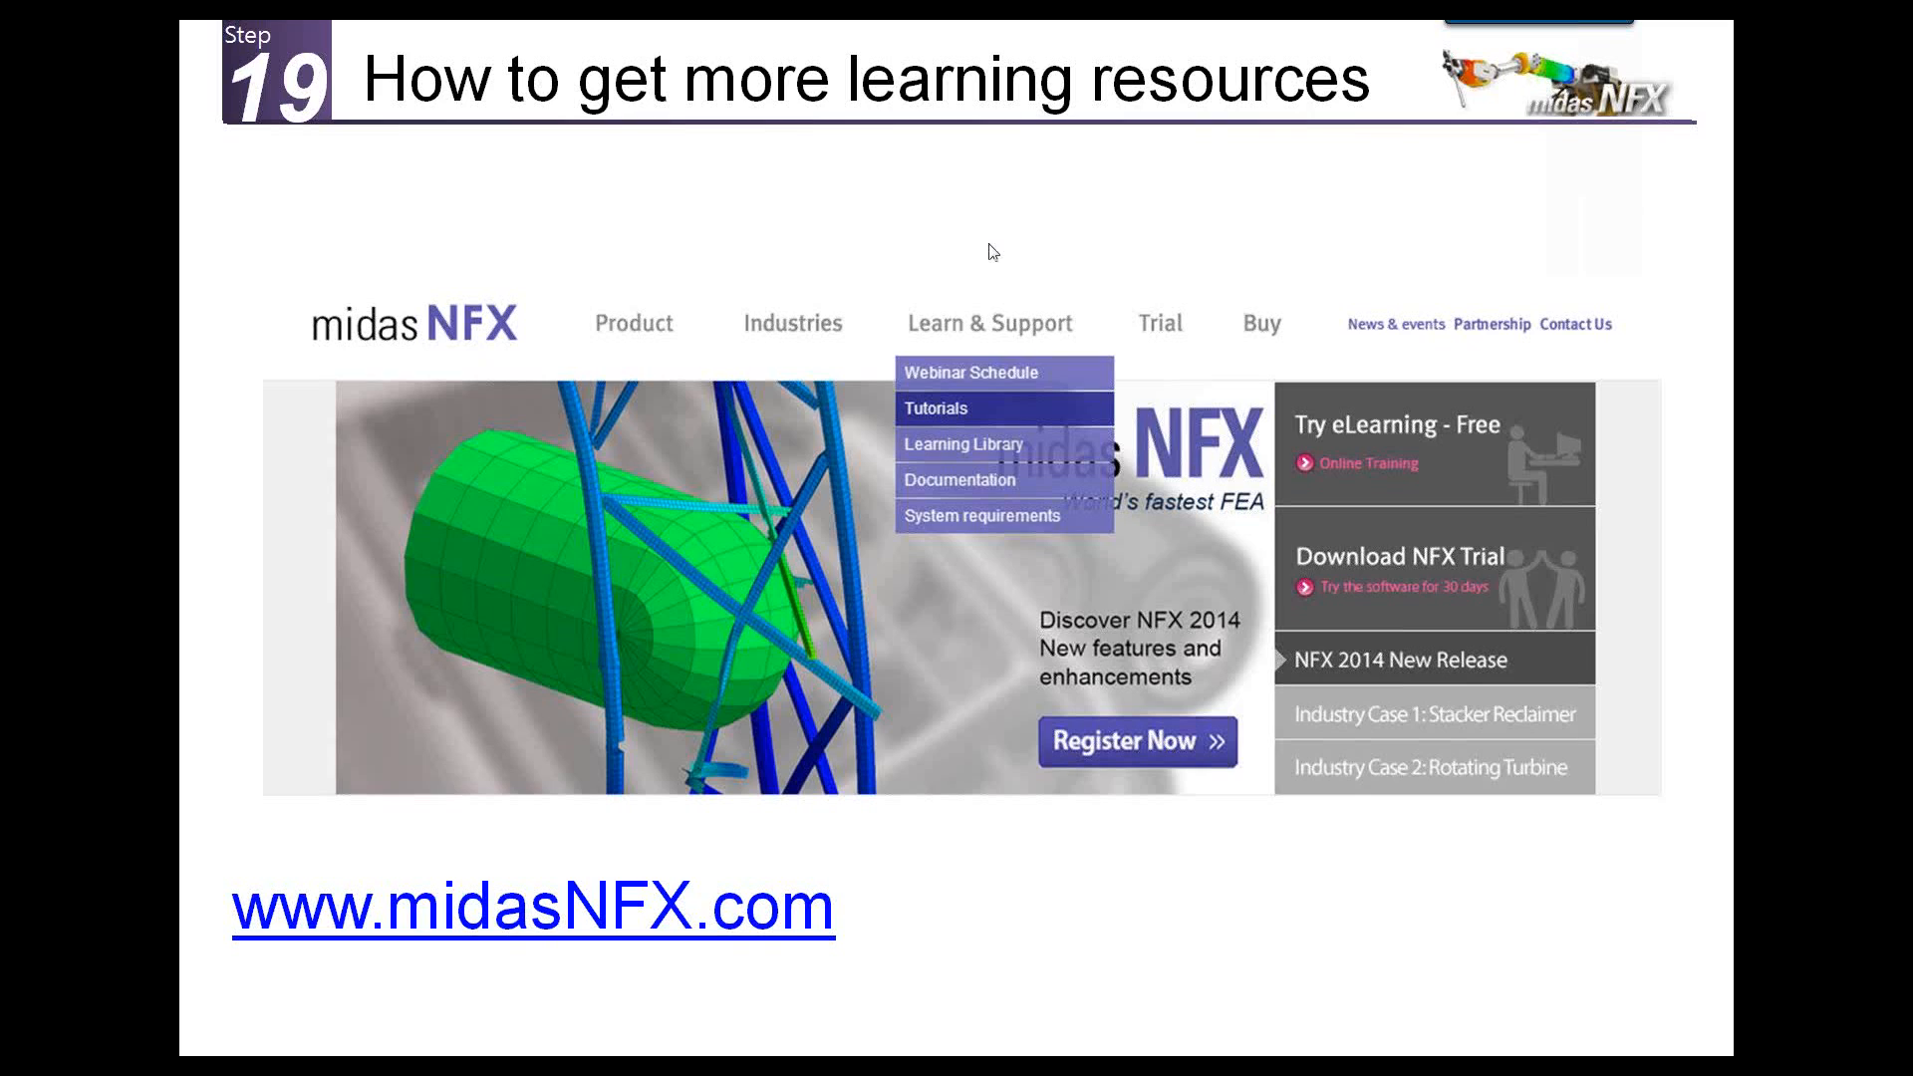